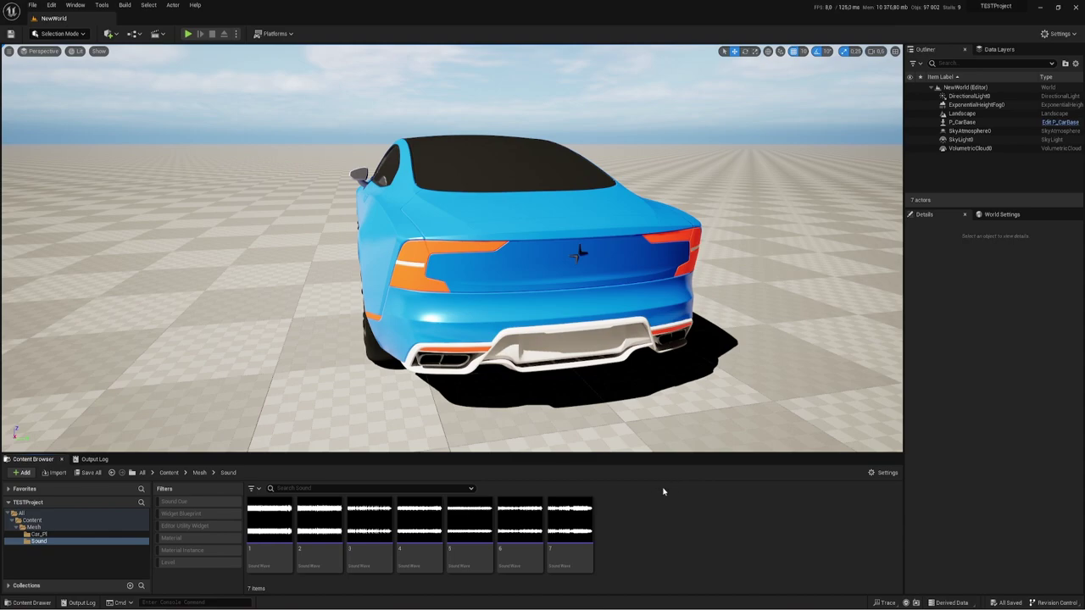
Create a Blueprint Class with ActorComponent as parent and name it AC_music
right_click(662, 509)
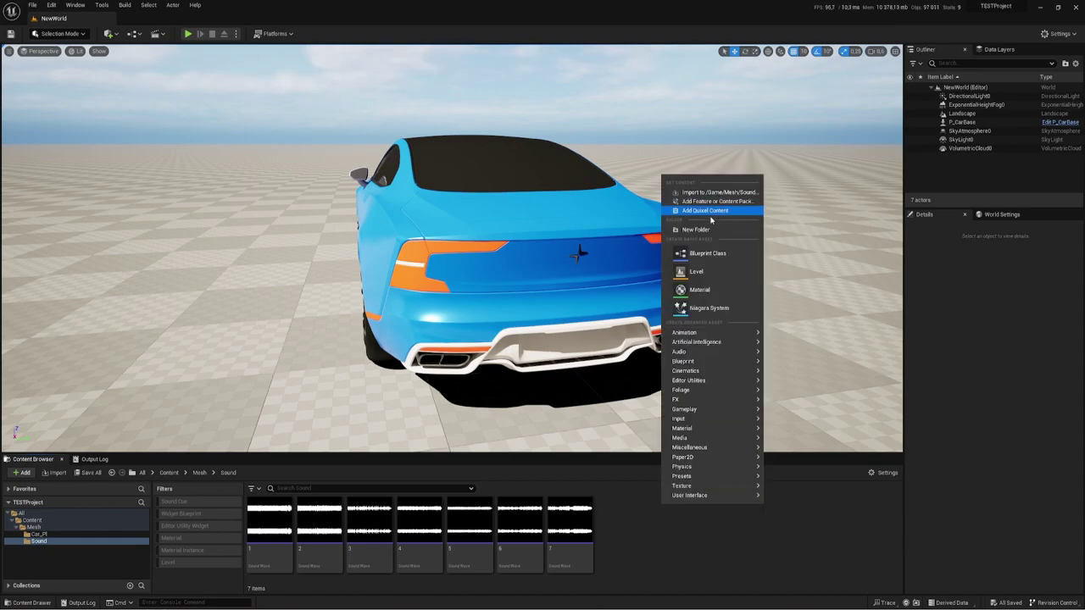
mouse_move(699, 334)
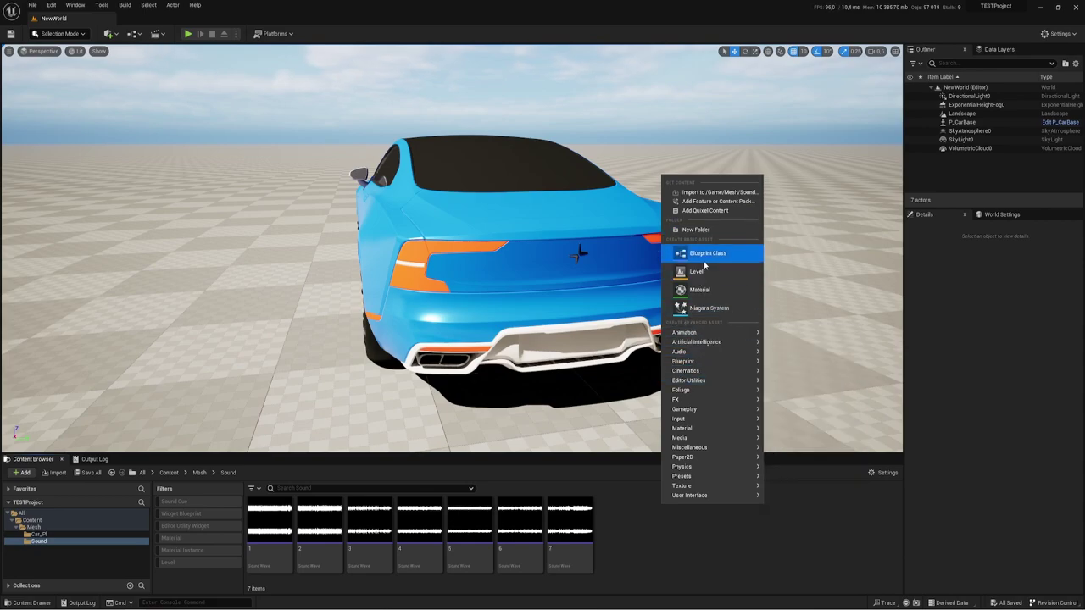
mouse_move(700, 400)
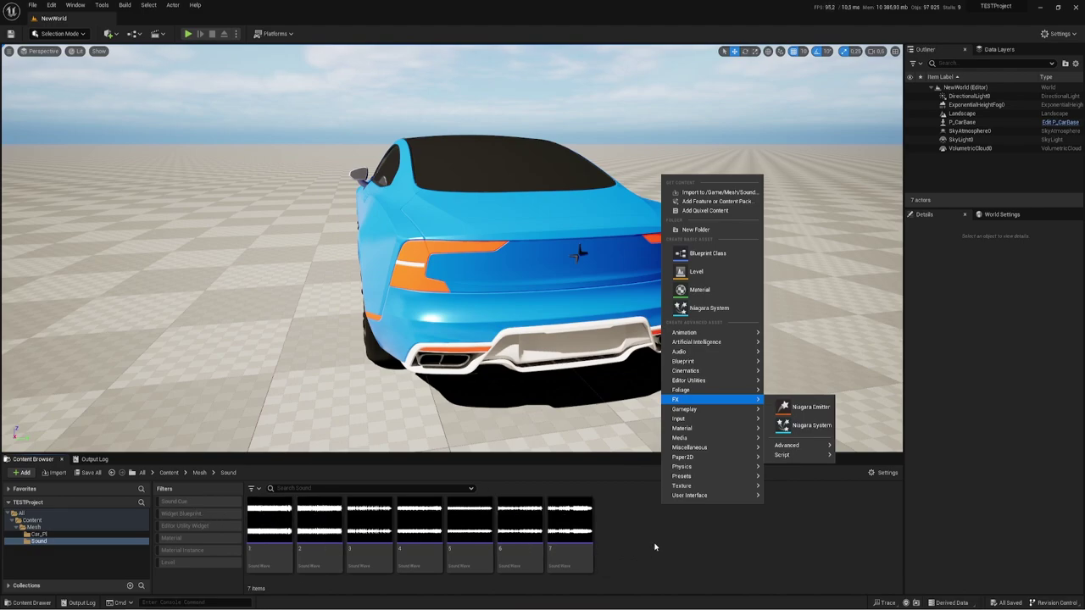
mouse_move(708, 434)
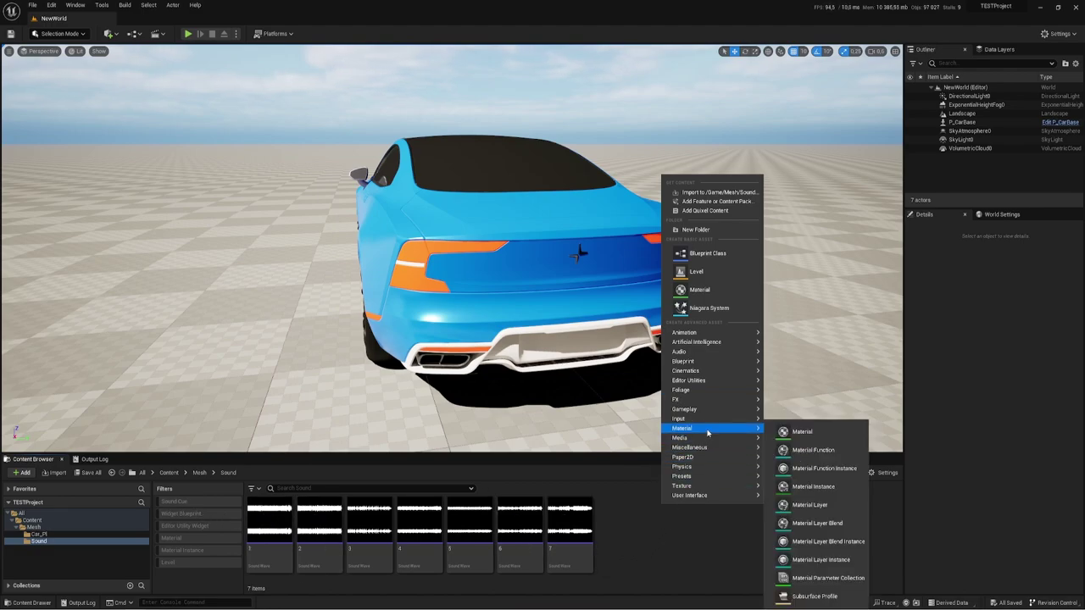
left_click(711, 254)
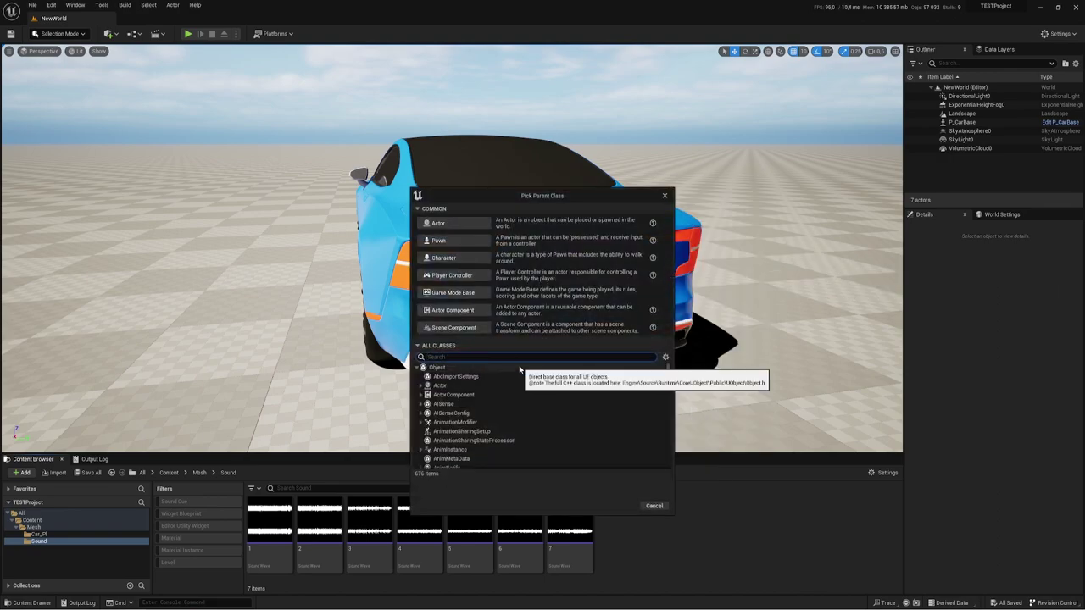
type("co")
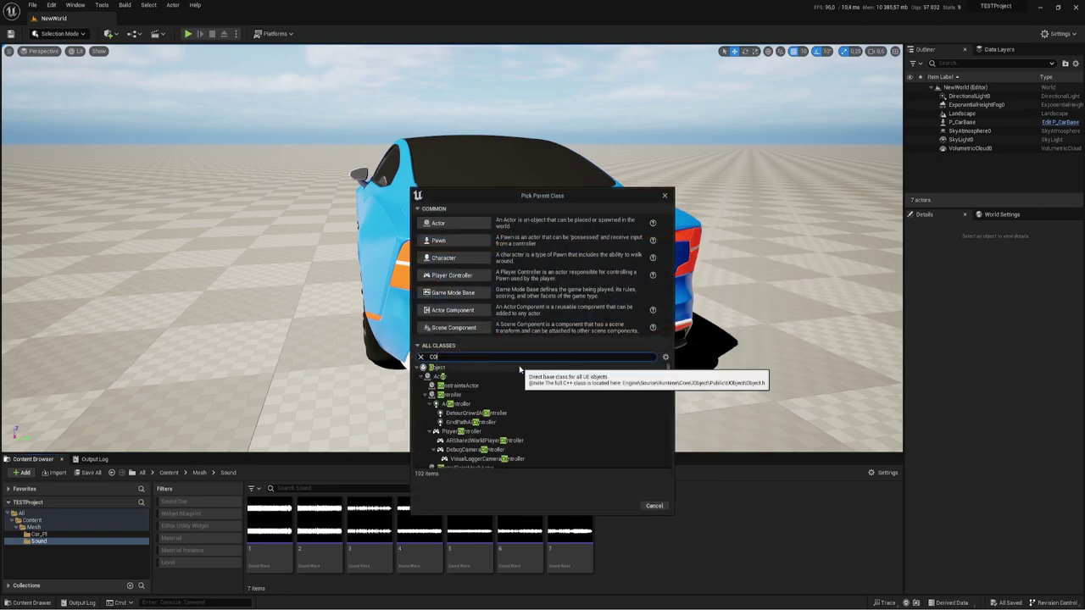
type("mpo")
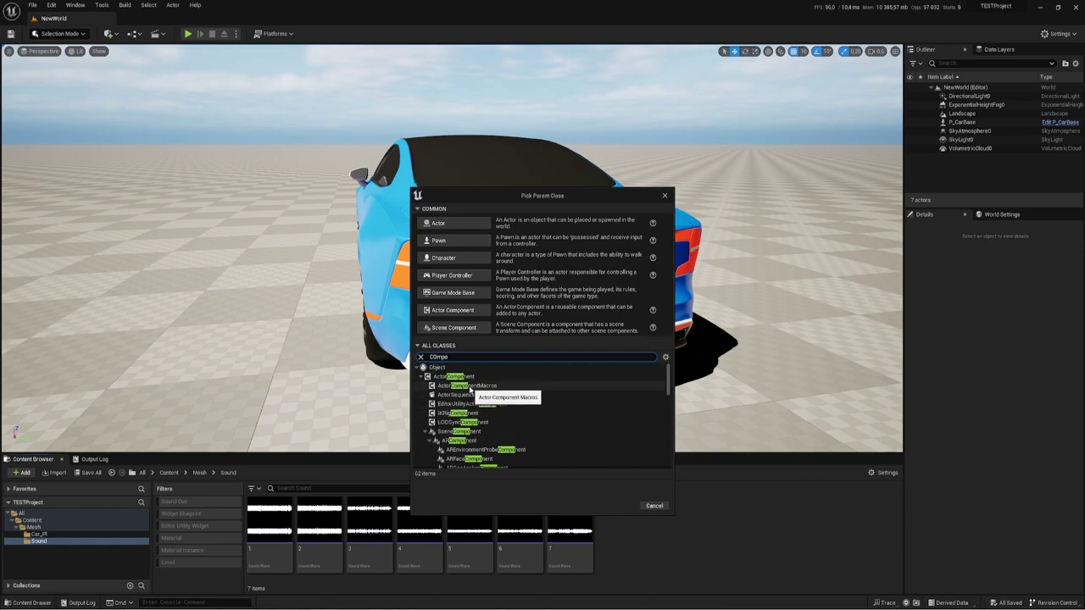
scroll(471, 391, "down", 1)
scroll(470, 390, "up", 1)
left_click(469, 376)
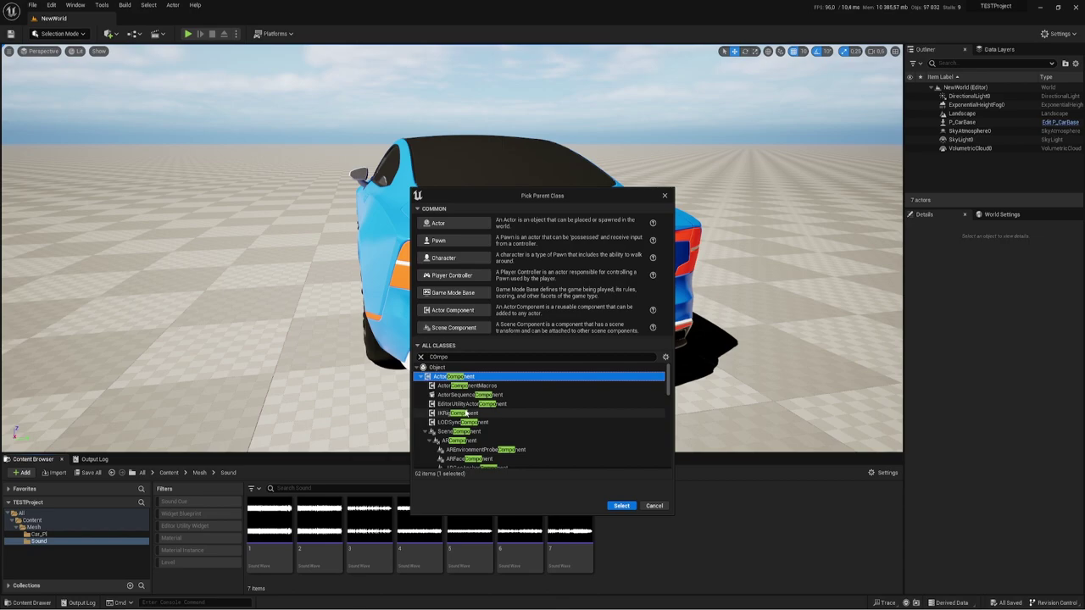
left_click(621, 506)
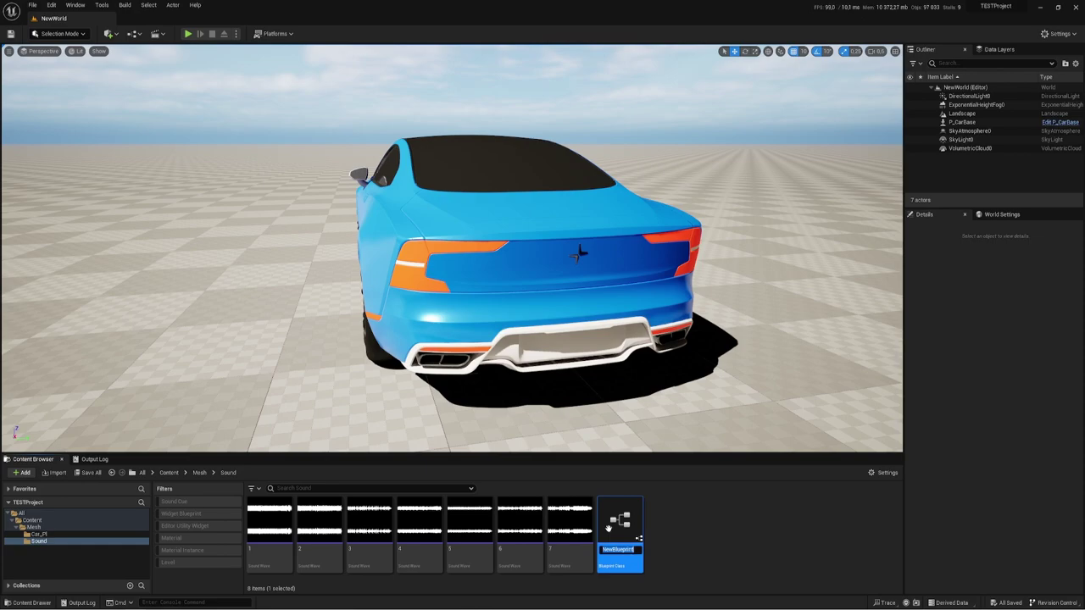
type("AC_mu")
type("sic")
key("Return")
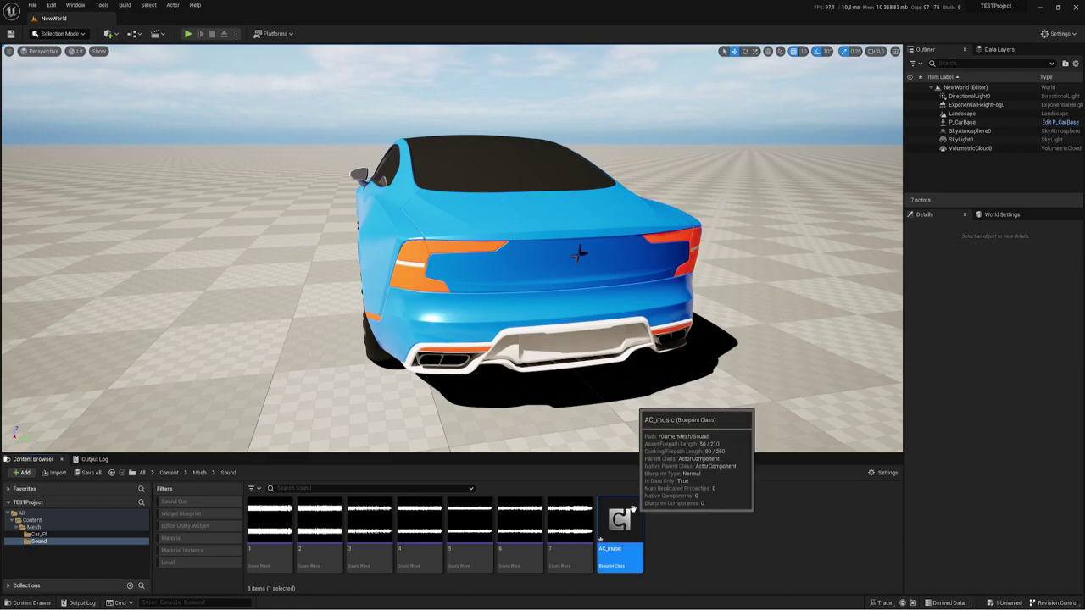
Open AC_music in the Blueprint editor and delete the Event Tick node
double_click(632, 509)
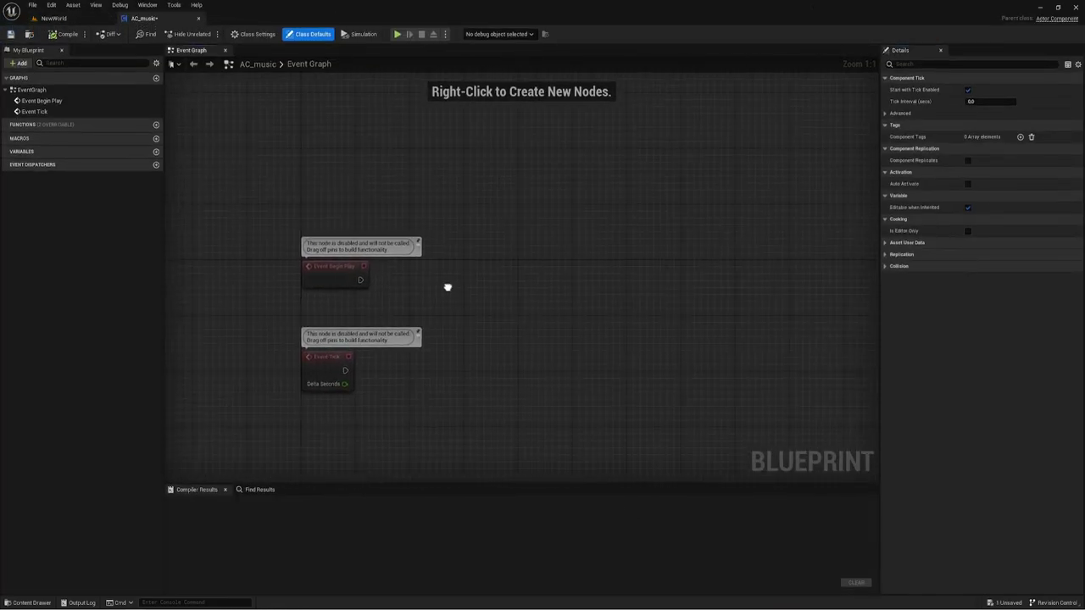
right_click_drag(447, 287, 505, 203)
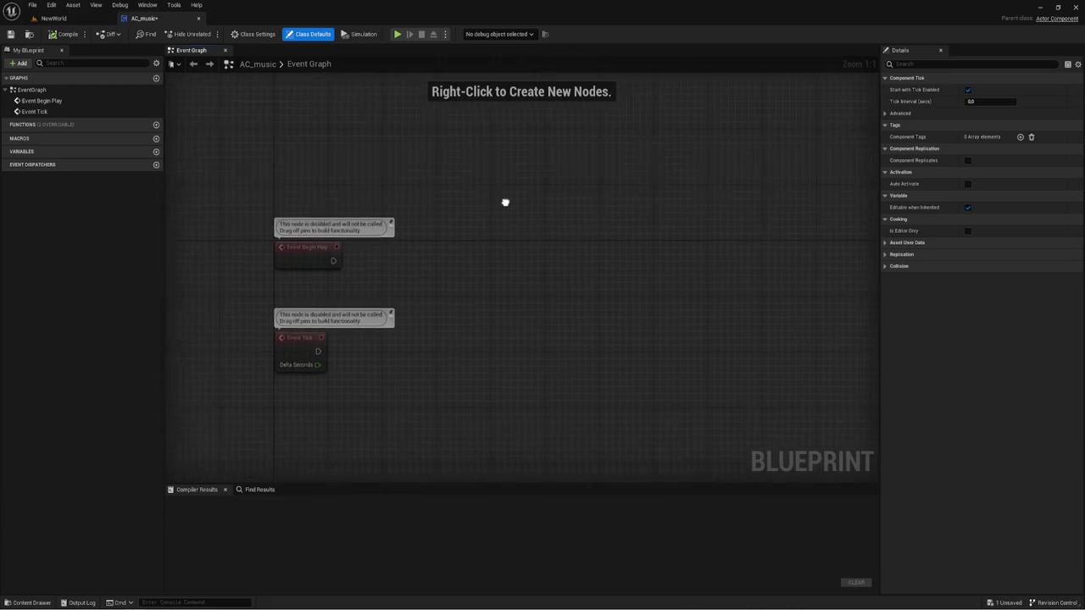
left_click_drag(317, 255, 318, 131)
mouse_move(317, 130)
right_mouse_down()
mouse_move(381, 242)
mouse_move(325, 331)
right_mouse_up()
left_click(267, 399)
key("Delete")
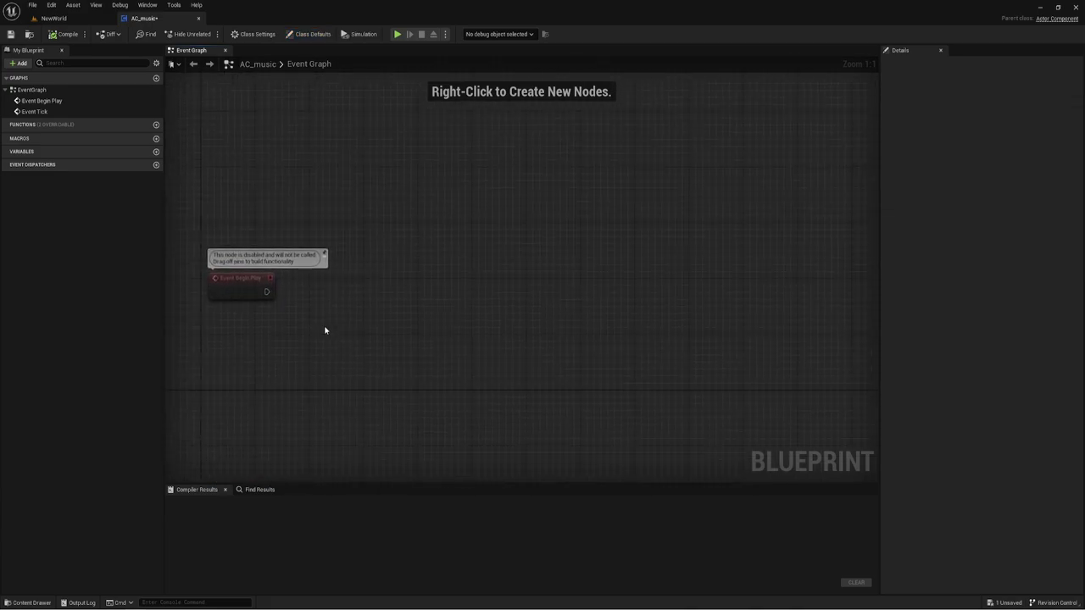
Move the Event Begin Play node to the top of the graph
left_click_drag(243, 291, 240, 198)
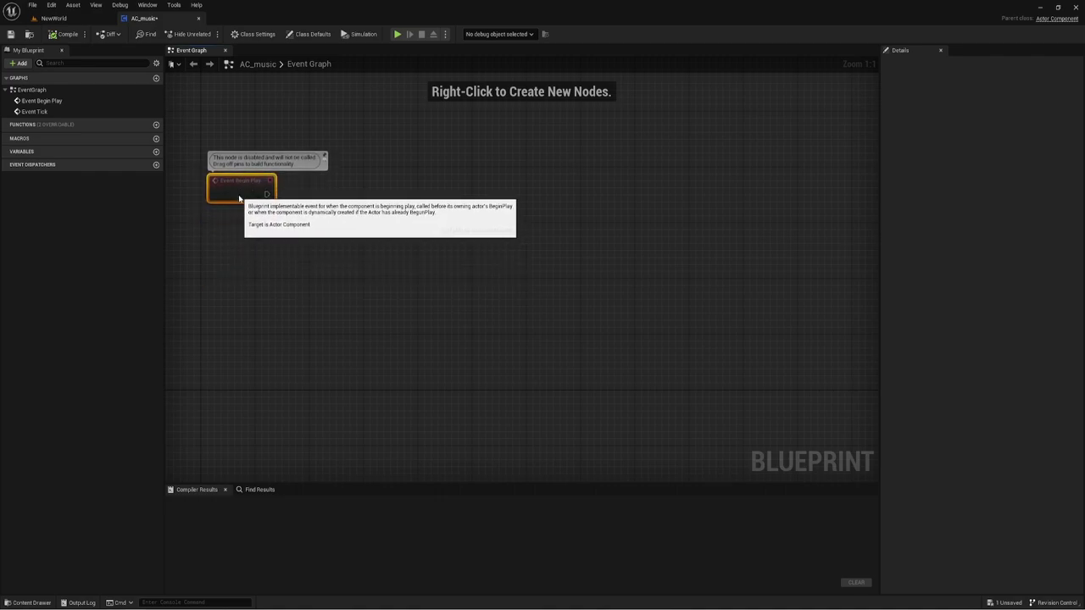
right_click_drag(295, 200, 312, 250)
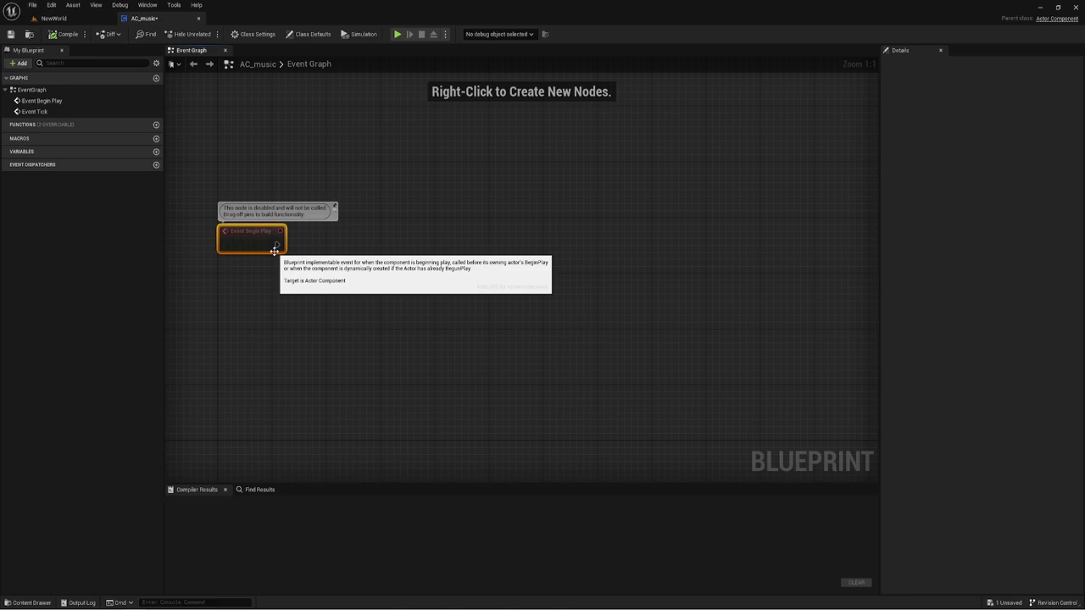
left_click_drag(258, 247, 257, 183)
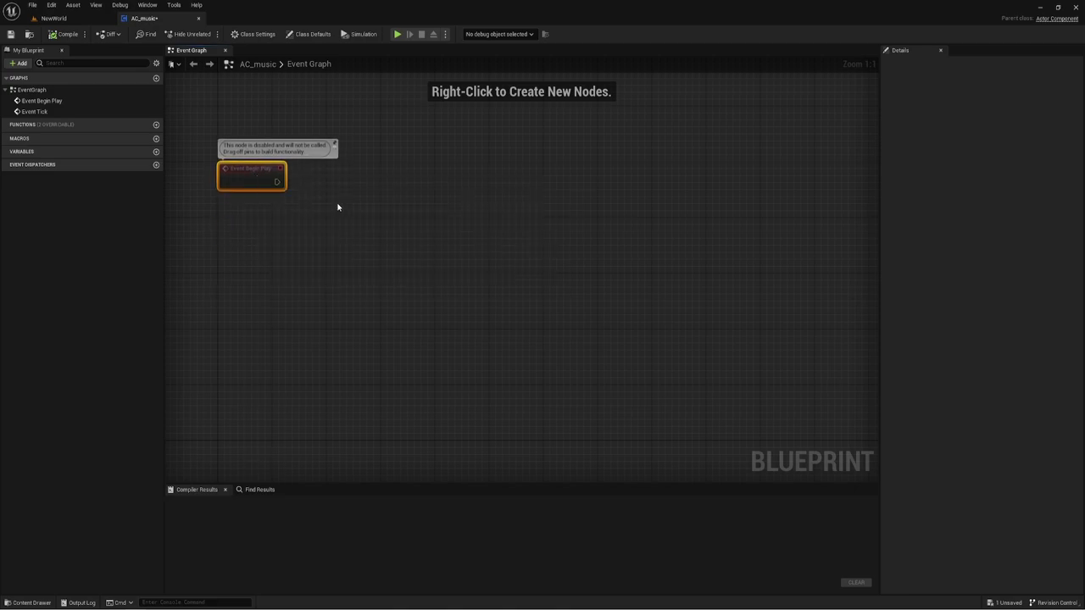
right_click_drag(337, 208, 327, 229)
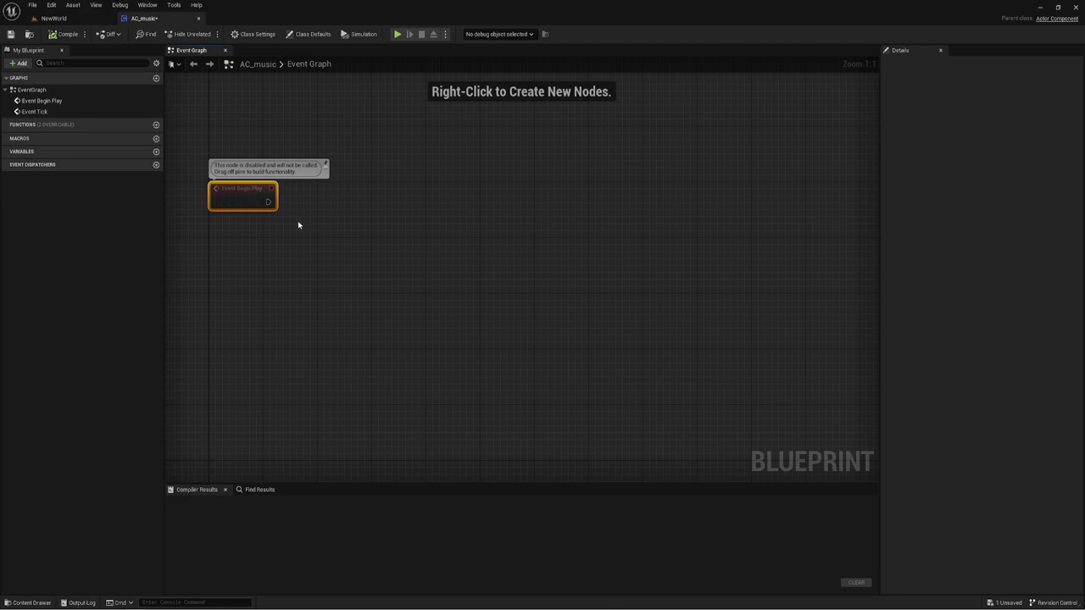
left_click_drag(207, 147, 284, 220)
right_click_drag(293, 269, 295, 195)
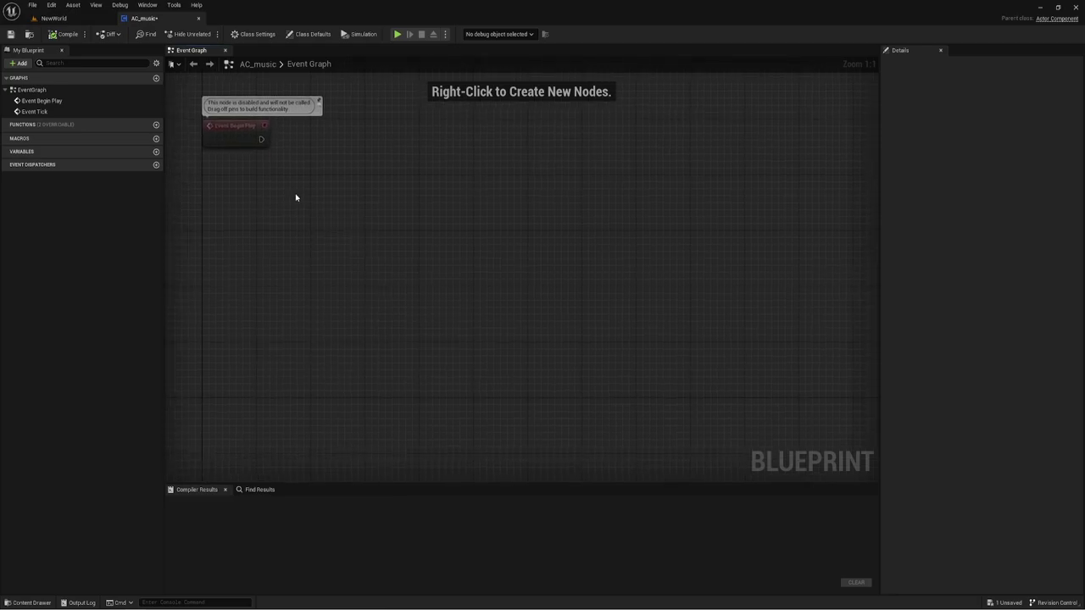
Add a Custom Event node to AC_music's graph and name it PlaySound
right_click(276, 257)
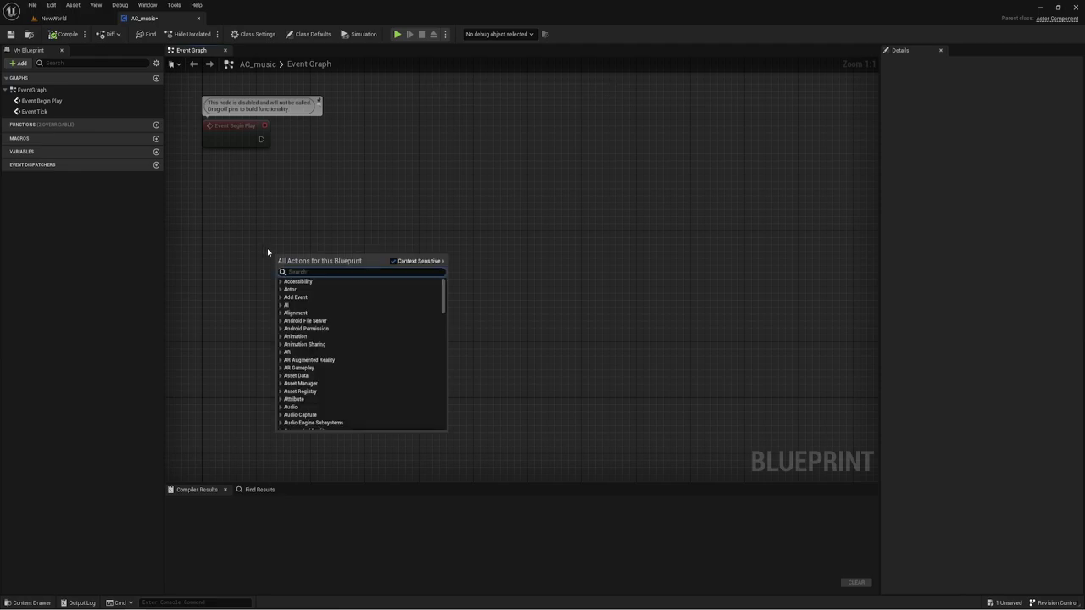
type("Cu")
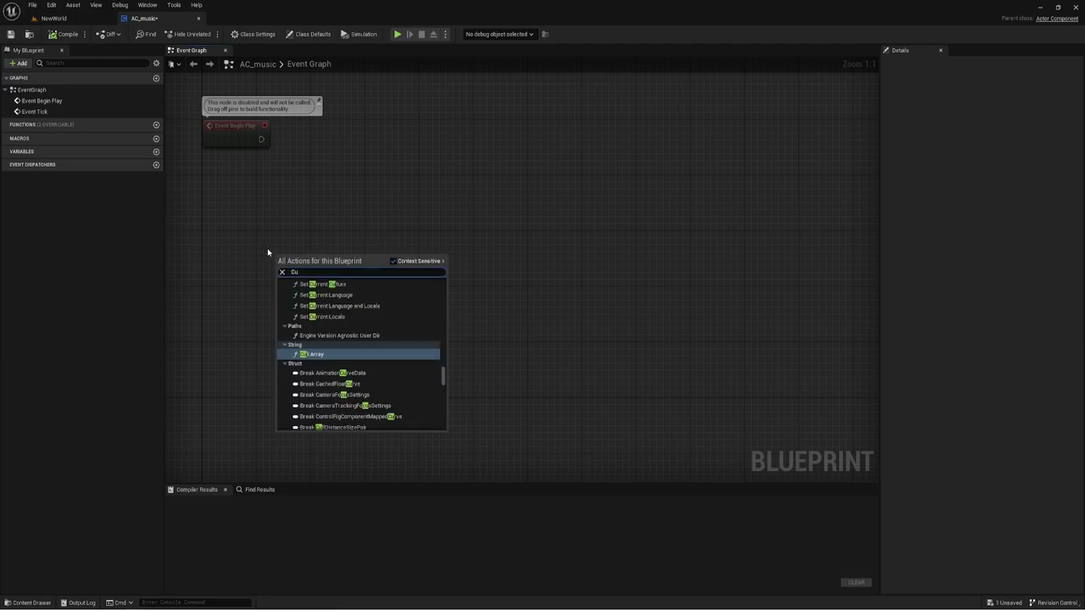
type("st")
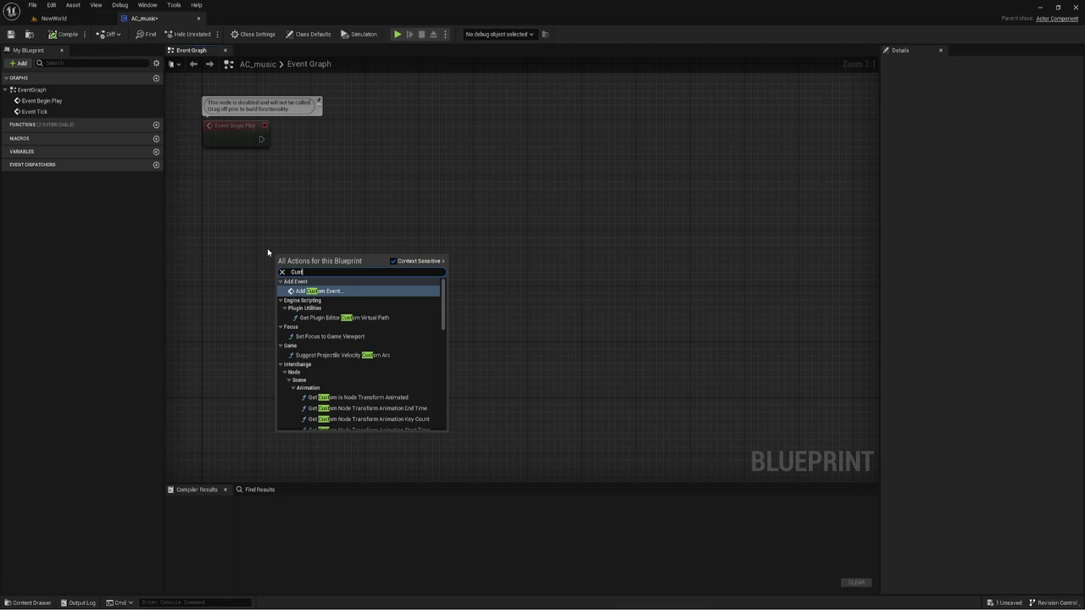
key("Return")
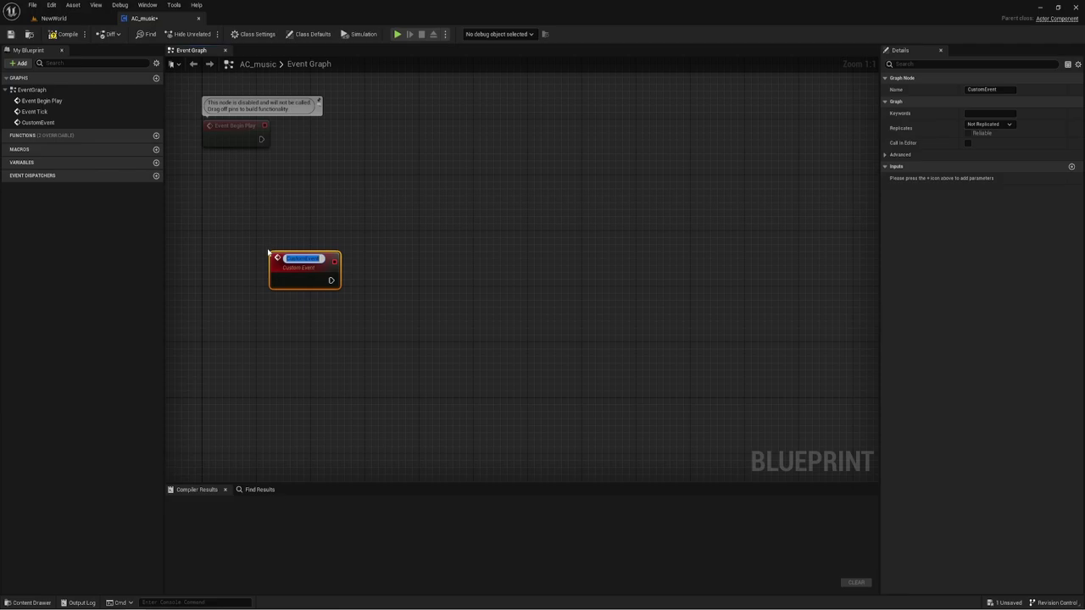
type("PlaySo")
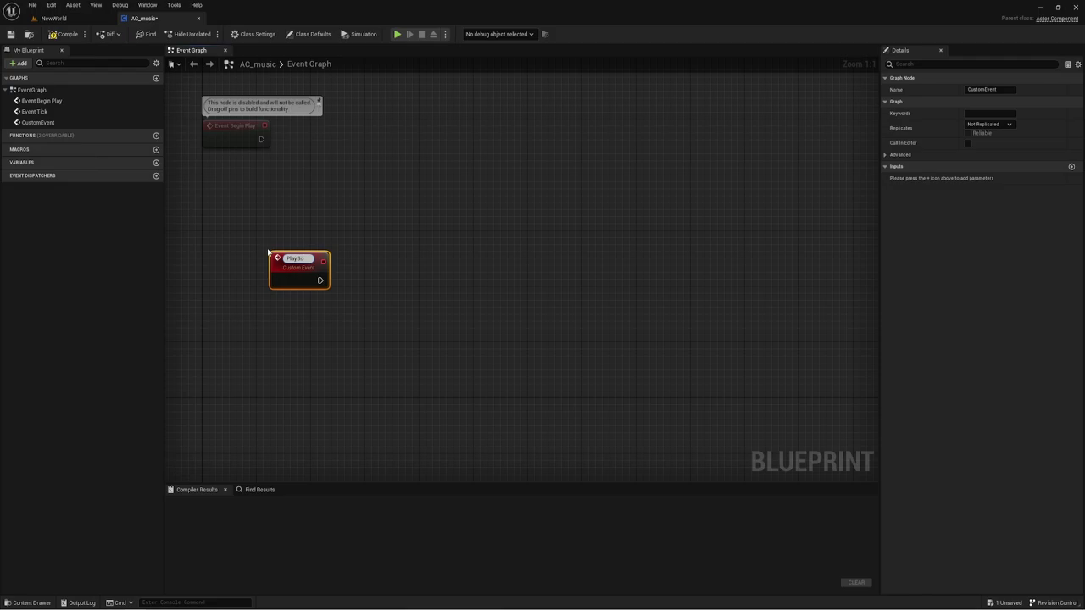
type("n")
key("BackSpace")
type("nd")
key("Return")
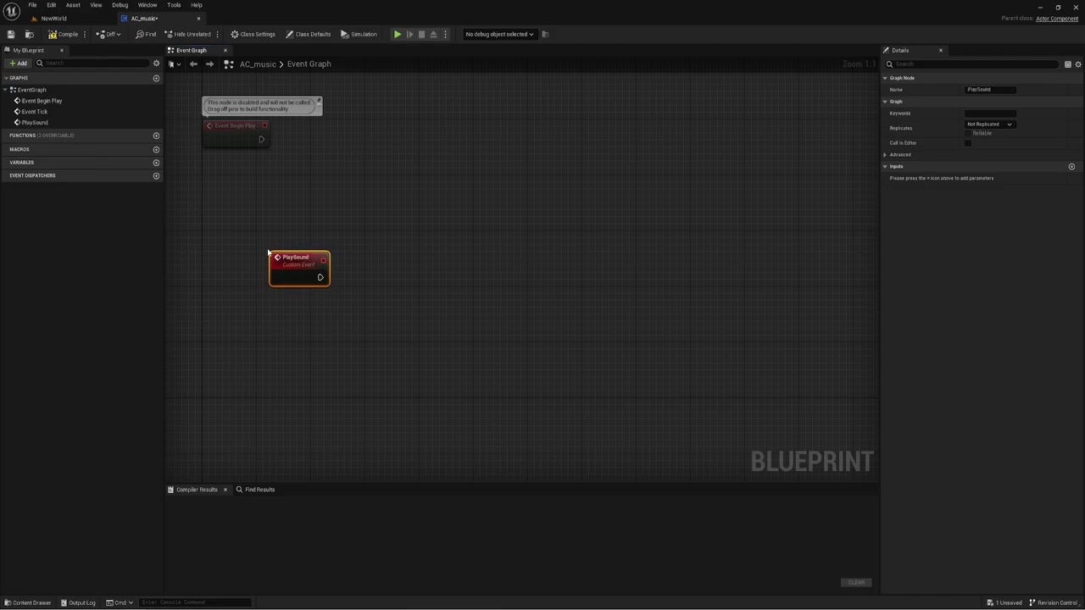
Add a Create Sound 2D node wired from PlaySound's execution output
right_click_drag(421, 297, 368, 292)
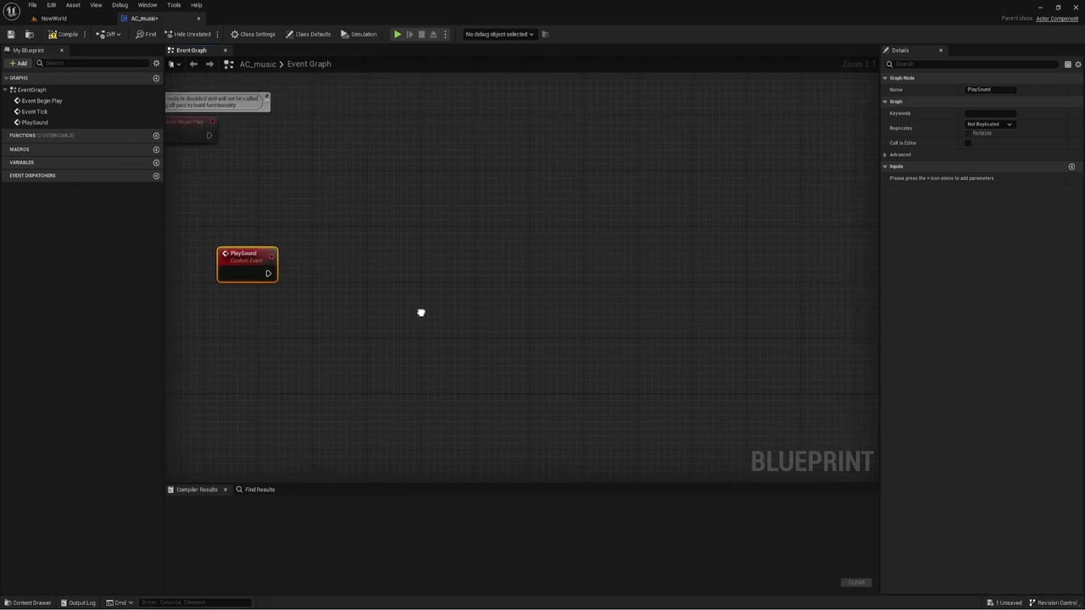
left_click_drag(267, 272, 367, 272)
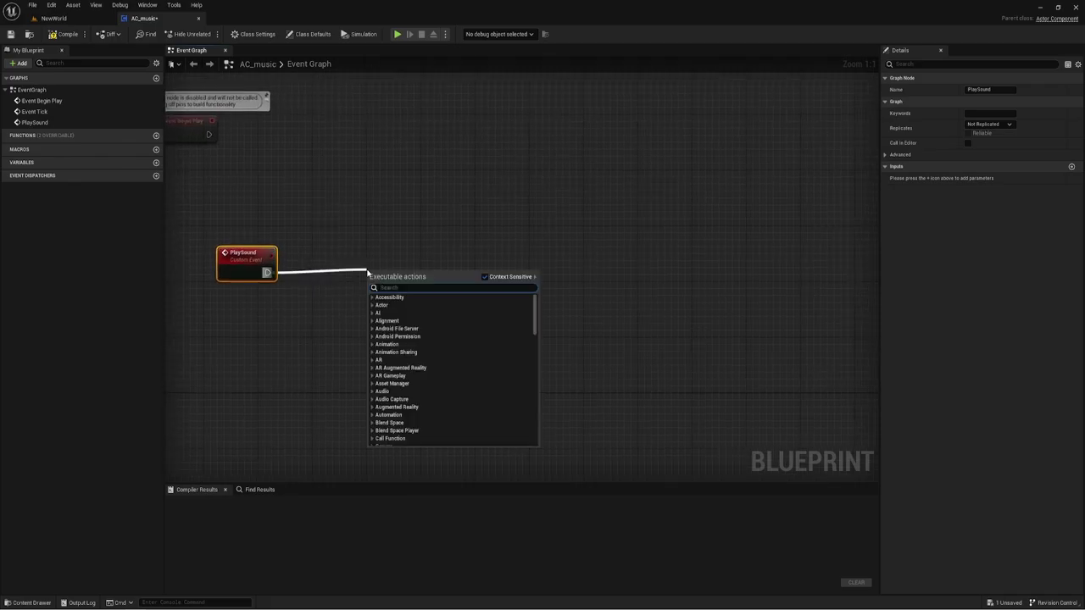
type("crea")
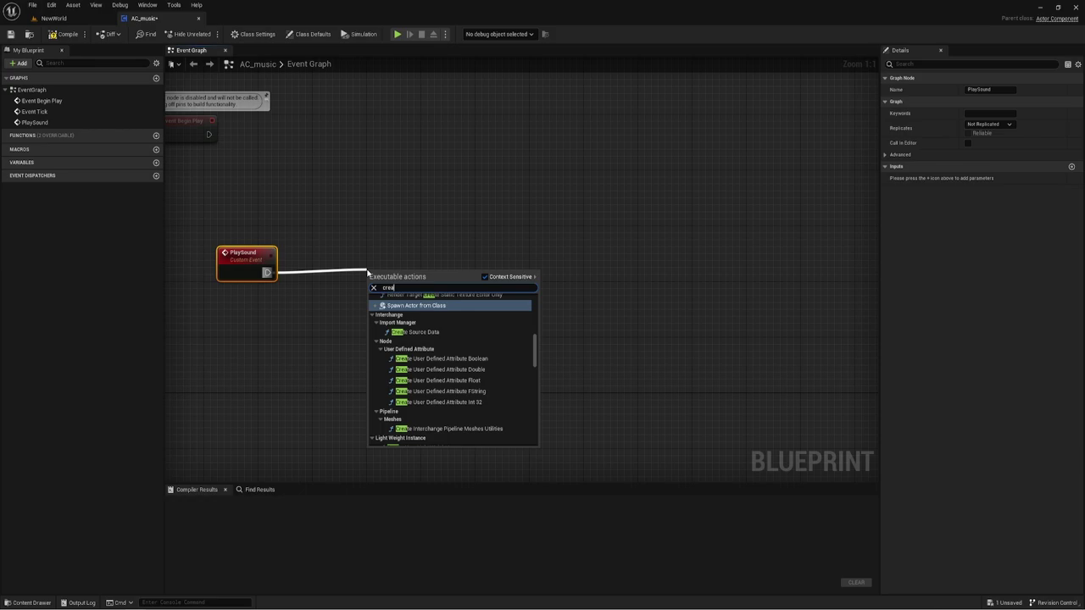
type("te")
type(" So")
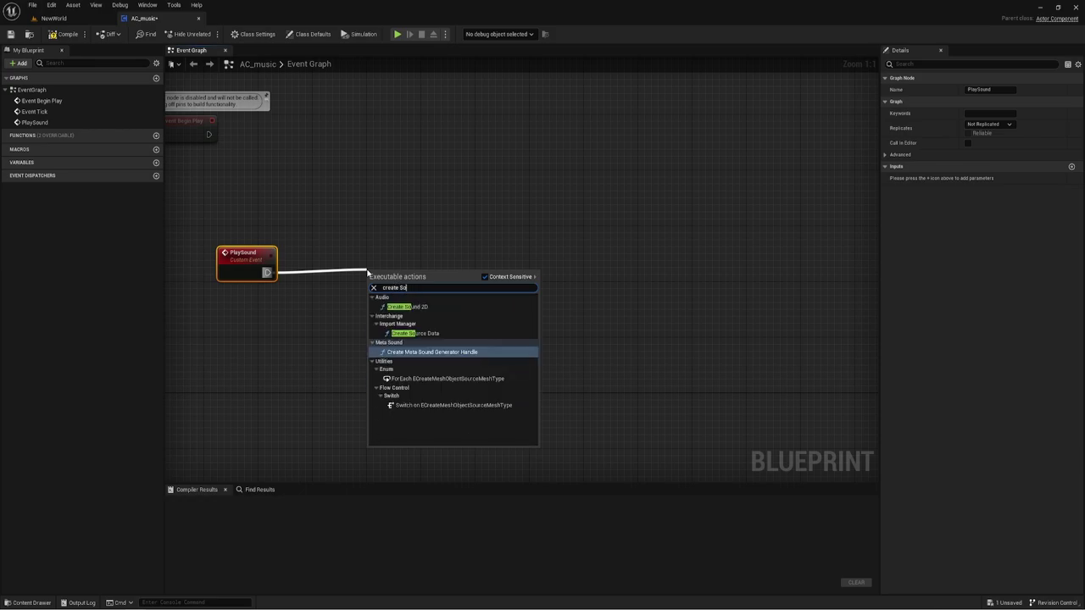
left_click(408, 307)
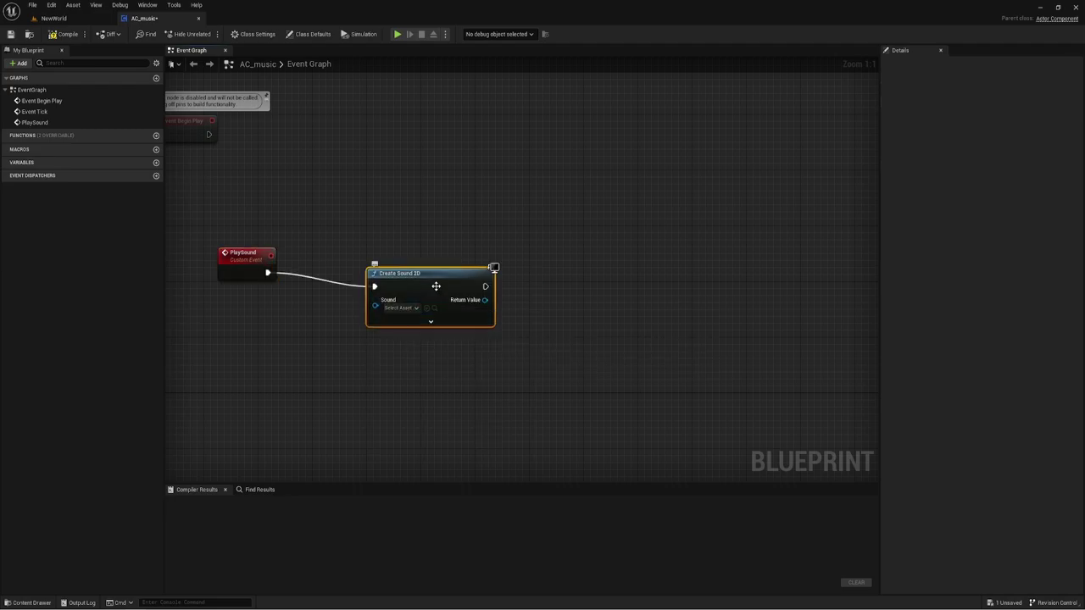
right_click_drag(345, 335, 451, 310)
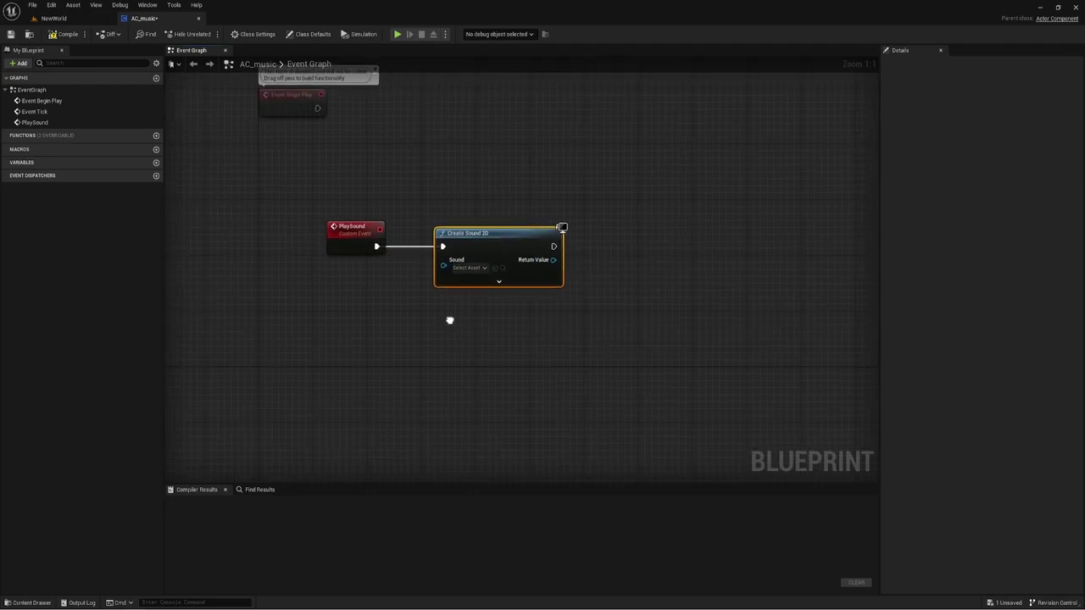
right_click_drag(364, 311, 380, 309)
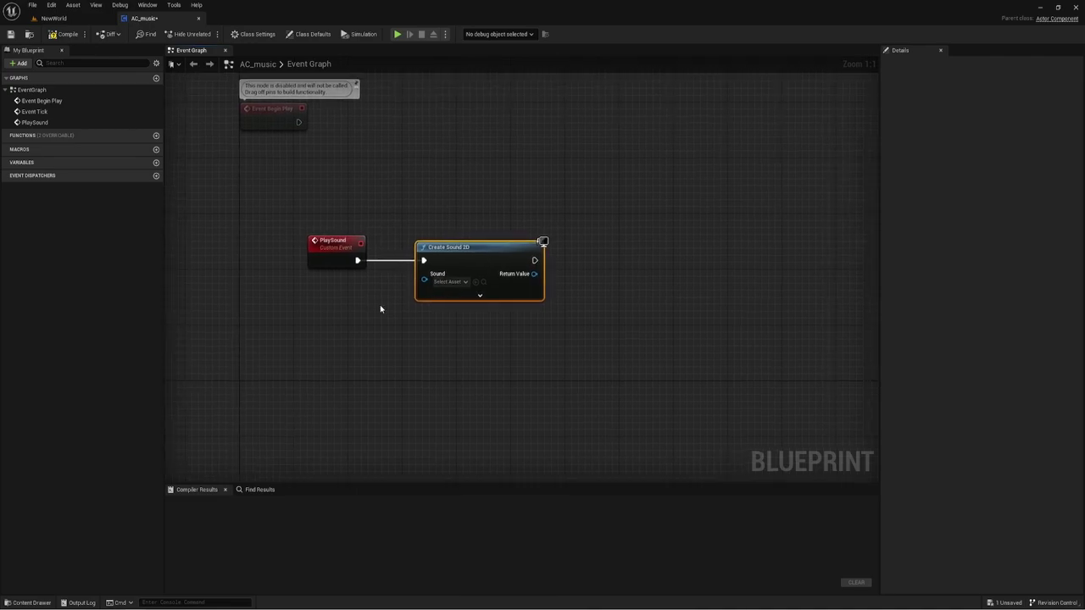
mouse_move(533, 268)
left_mouse_down()
mouse_move(493, 268)
mouse_move(587, 301)
left_mouse_up()
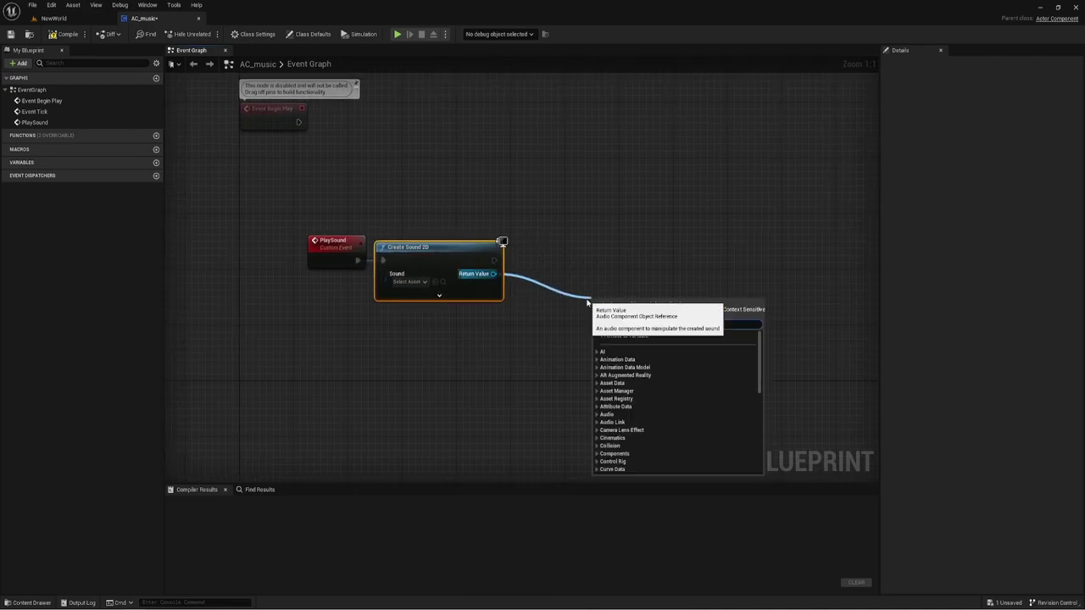
Add a Play node on Create Sound 2D's Return Value and chain its execution after it
type("play")
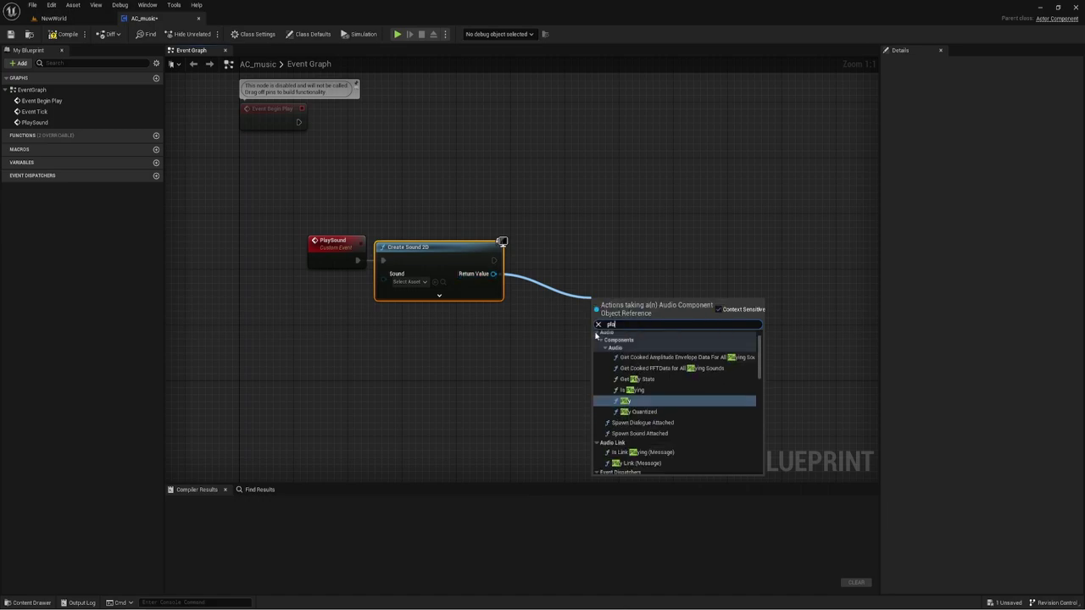
left_click(630, 401)
left_click_drag(594, 246, 494, 260)
left_click_drag(424, 188, 542, 254)
left_click_drag(441, 246, 489, 247)
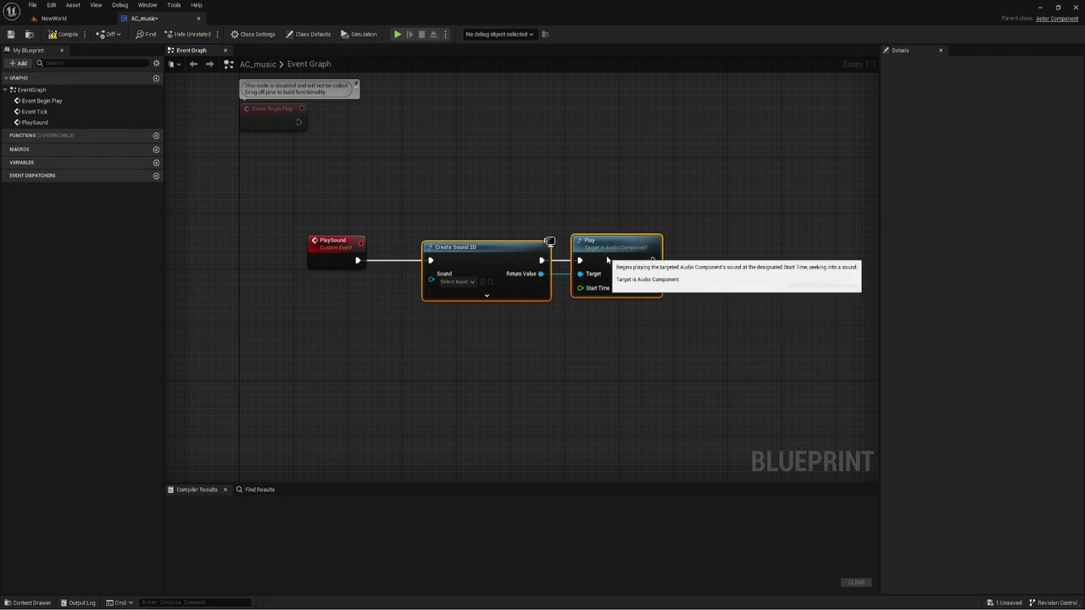
right_click_drag(436, 332, 512, 333)
Browse Create Sound 2D's sound asset list and close it without choosing
left_click(534, 282)
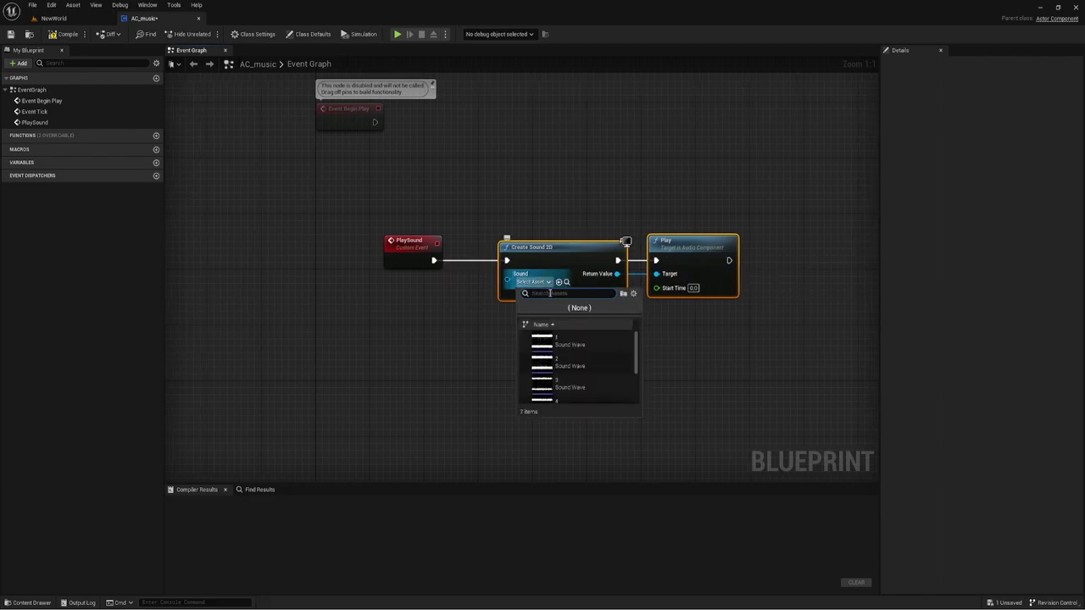
scroll(556, 374, "down", 1)
scroll(560, 368, "down", 2)
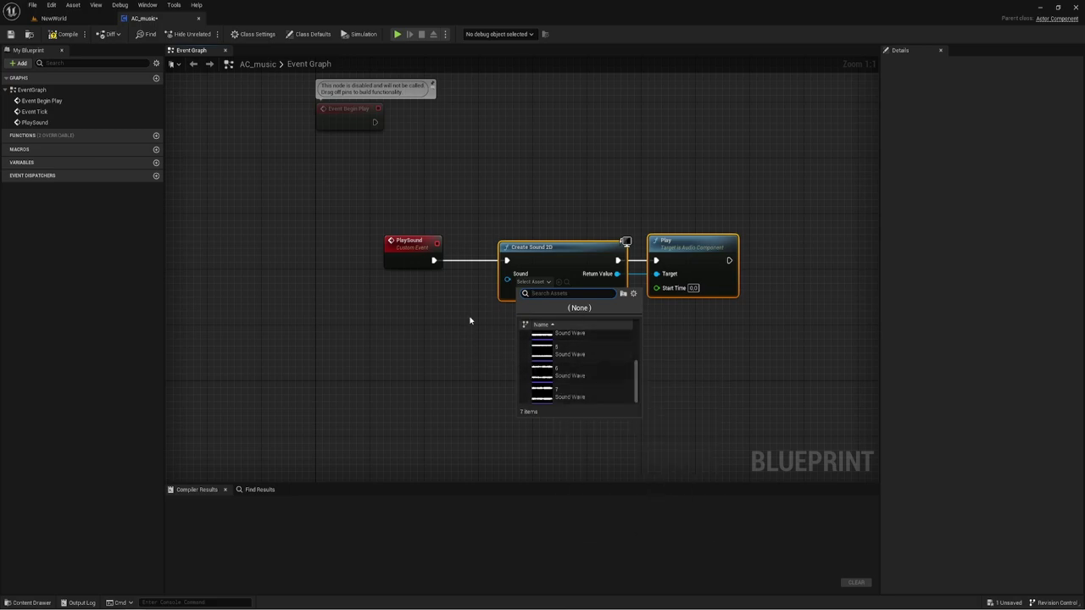
left_click(453, 330)
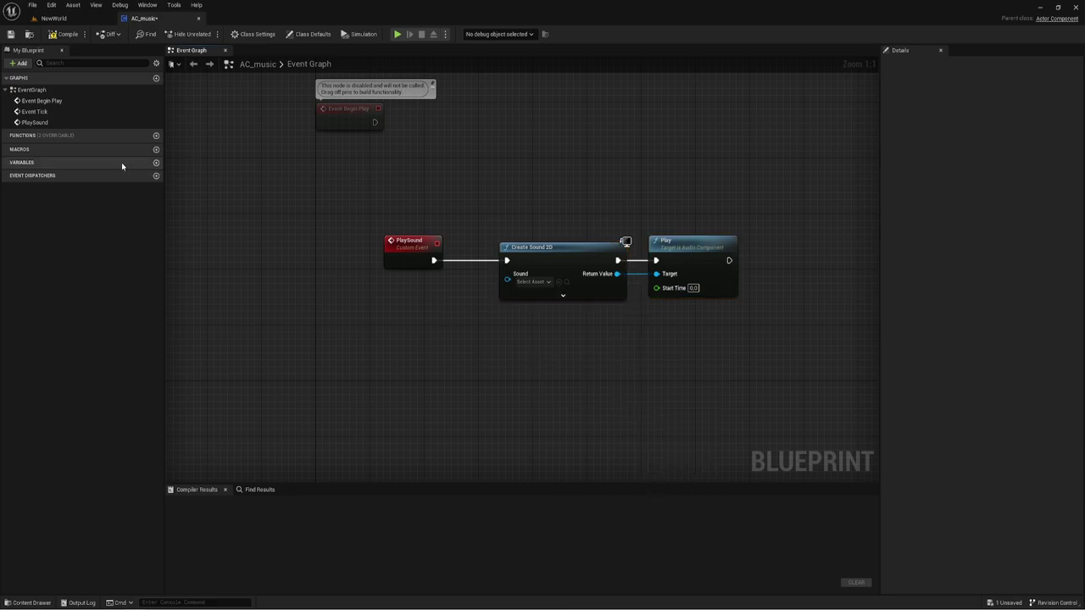
Add variable NewVar typed as a Sound Wave Object Reference with an Array container
left_click(156, 162)
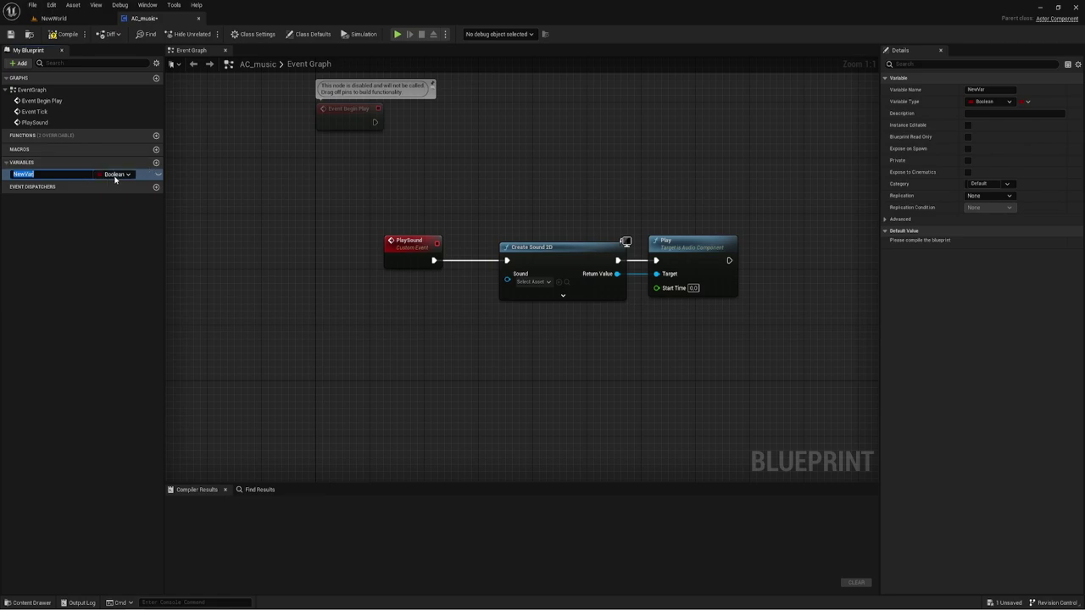
left_click(126, 174)
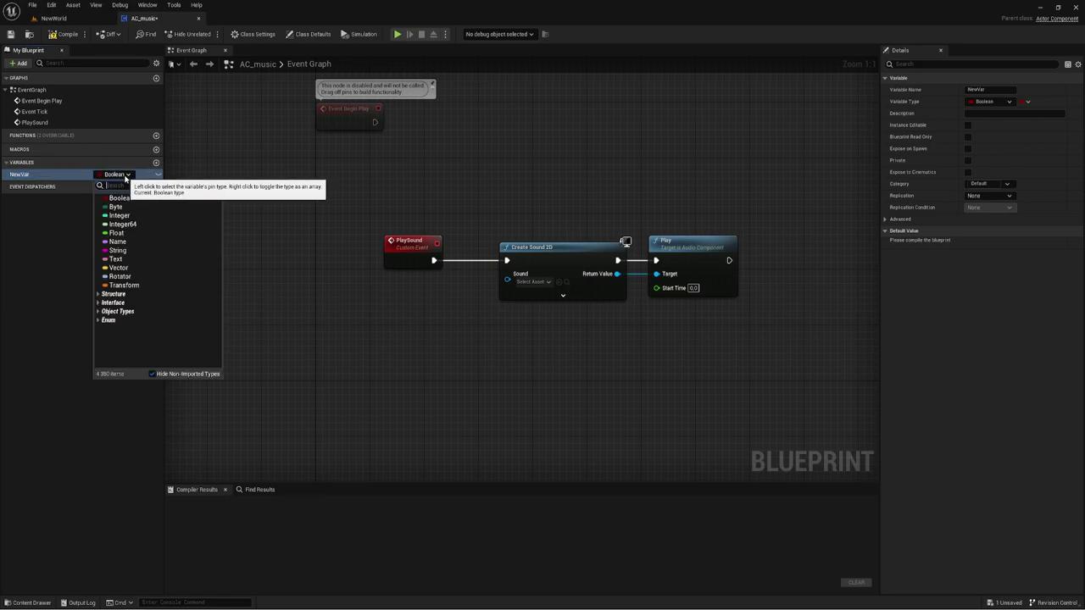
type("Wave")
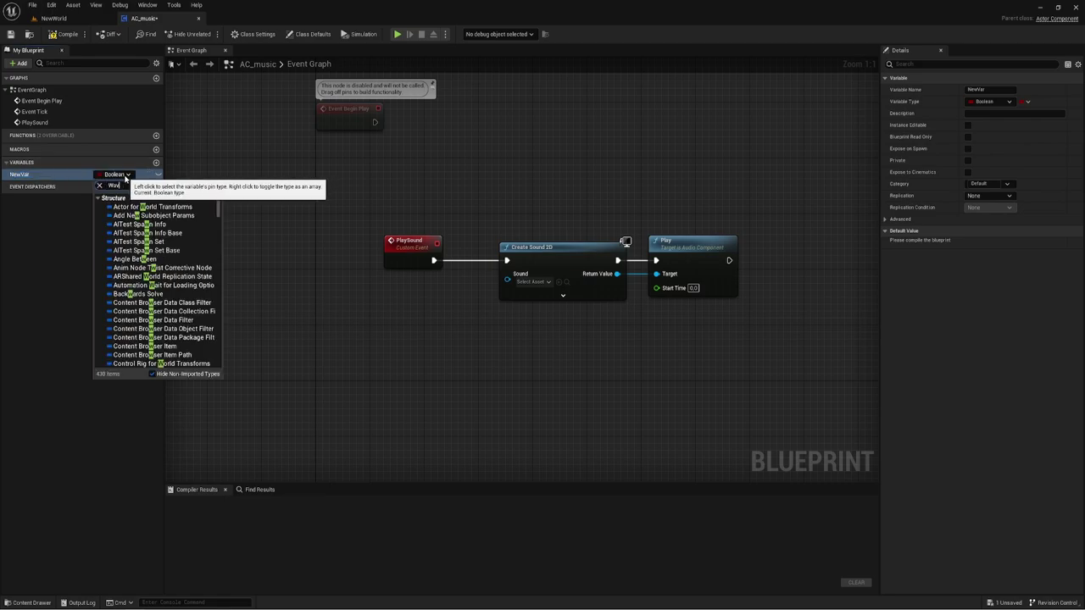
scroll(153, 322, "down", 3)
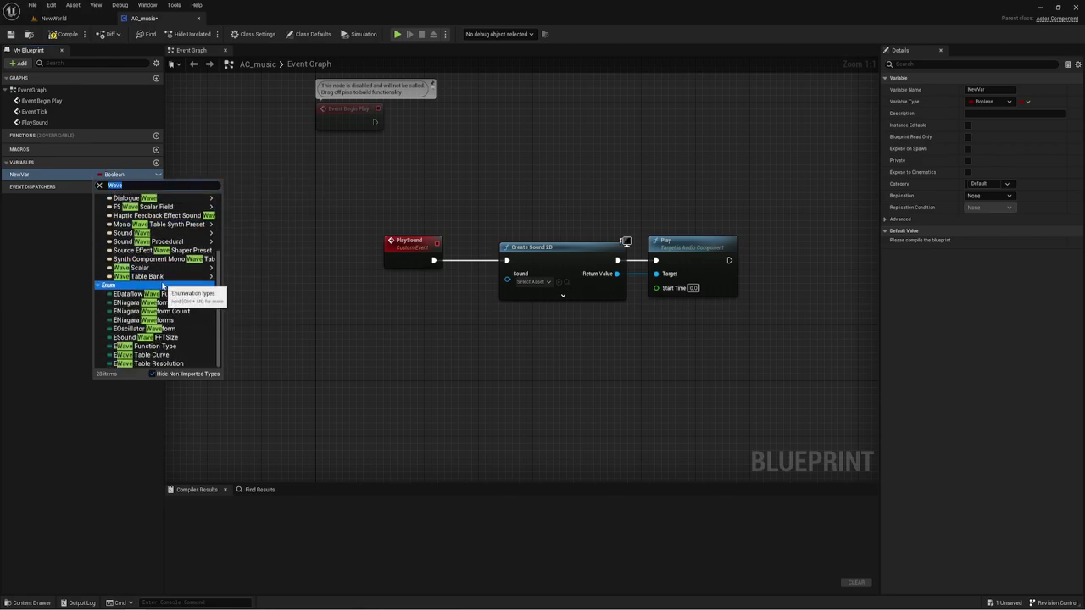
scroll(149, 297, "up", 2)
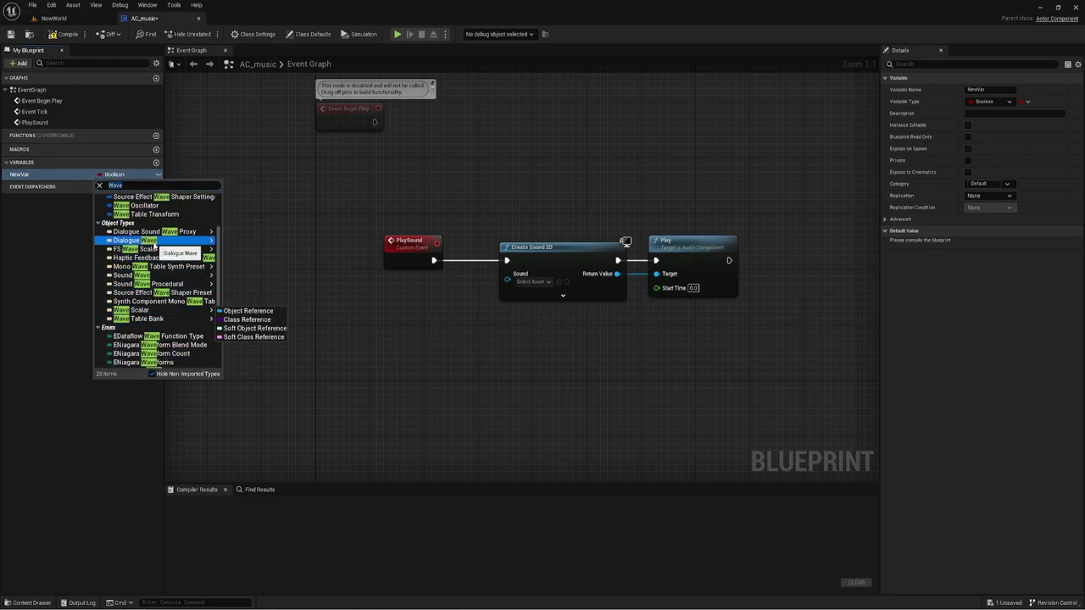
mouse_move(154, 248)
scroll(143, 258, "down", 2)
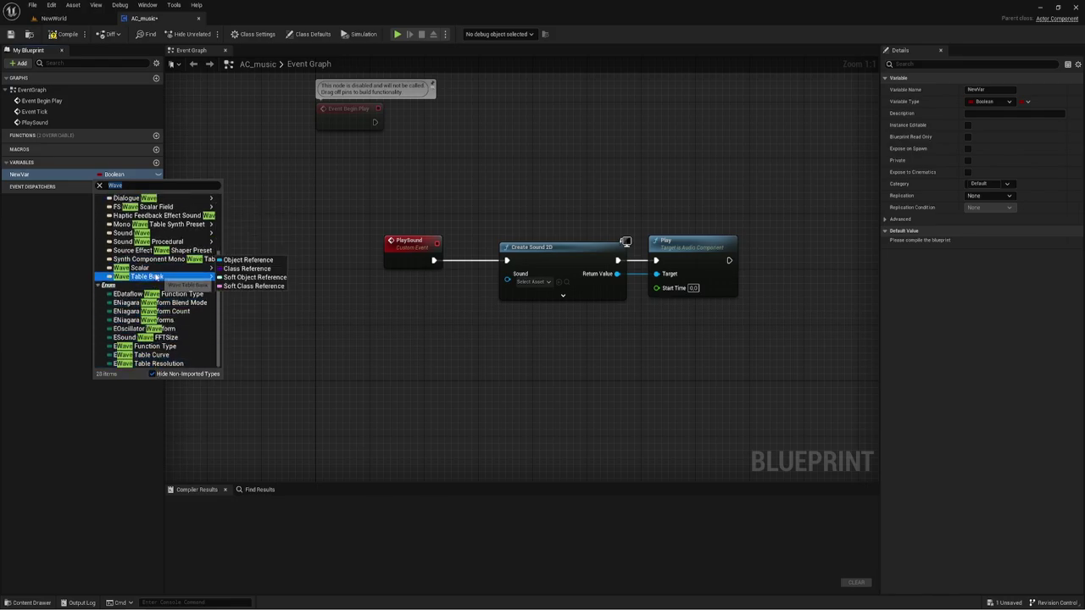
left_click(246, 234)
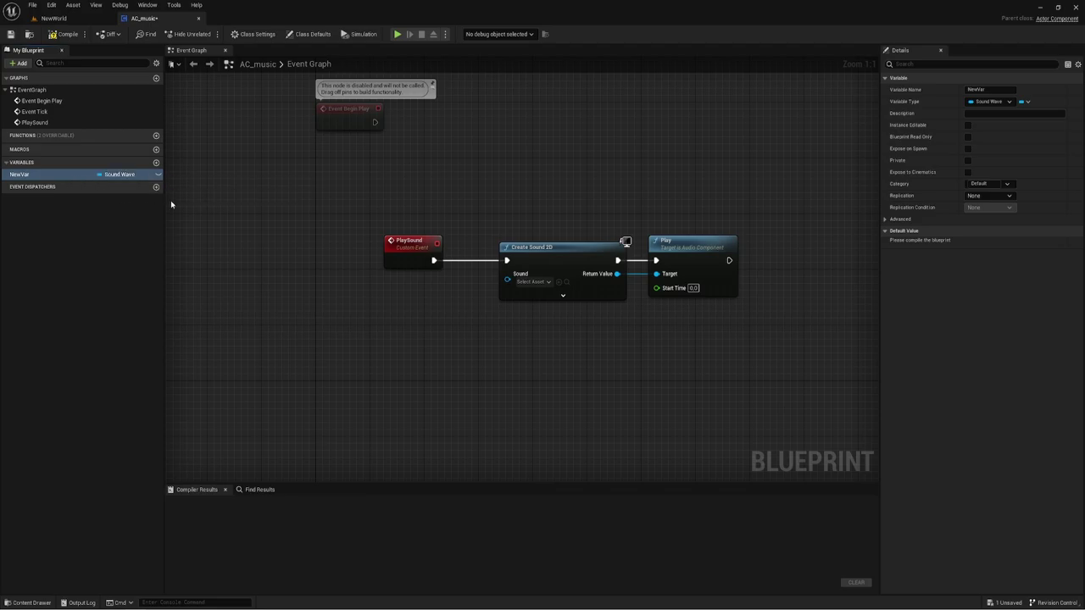
left_click(1024, 102)
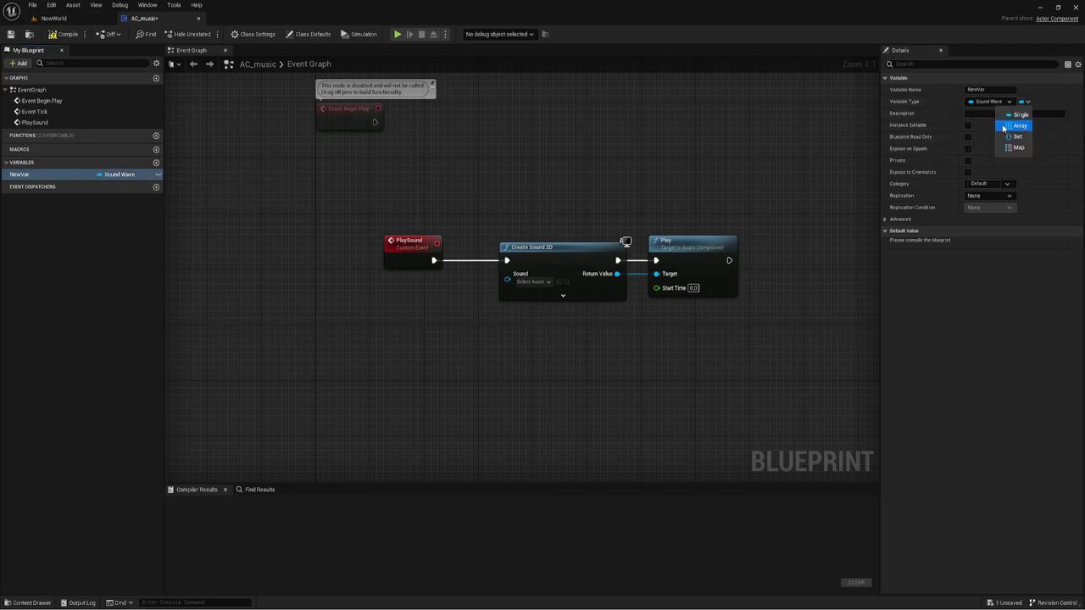
left_click(1016, 125)
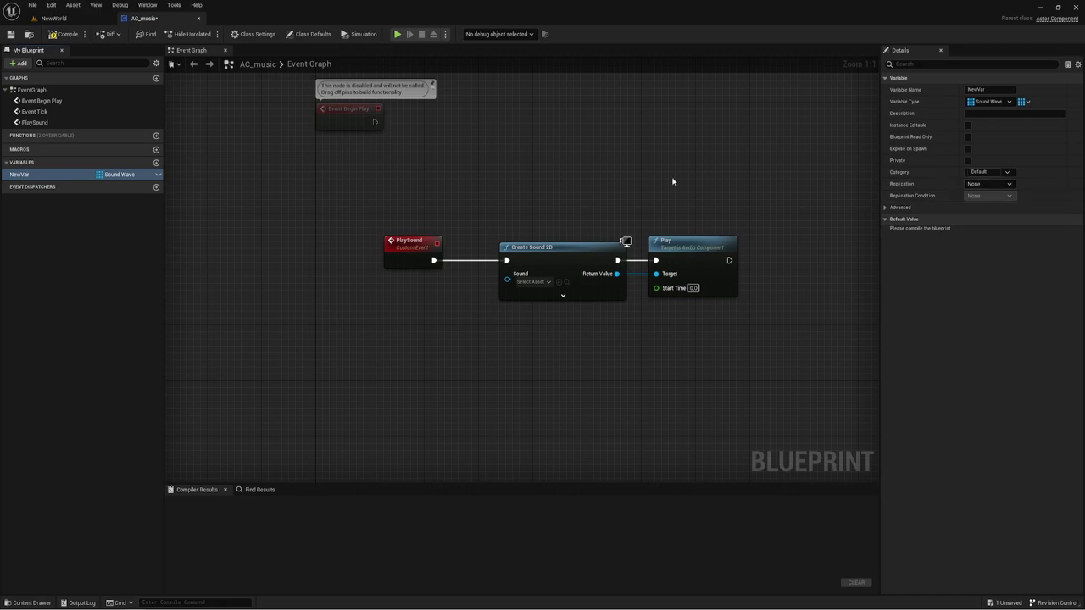
Compile AC_music and add seven elements to NewVar's default array
left_click(64, 34)
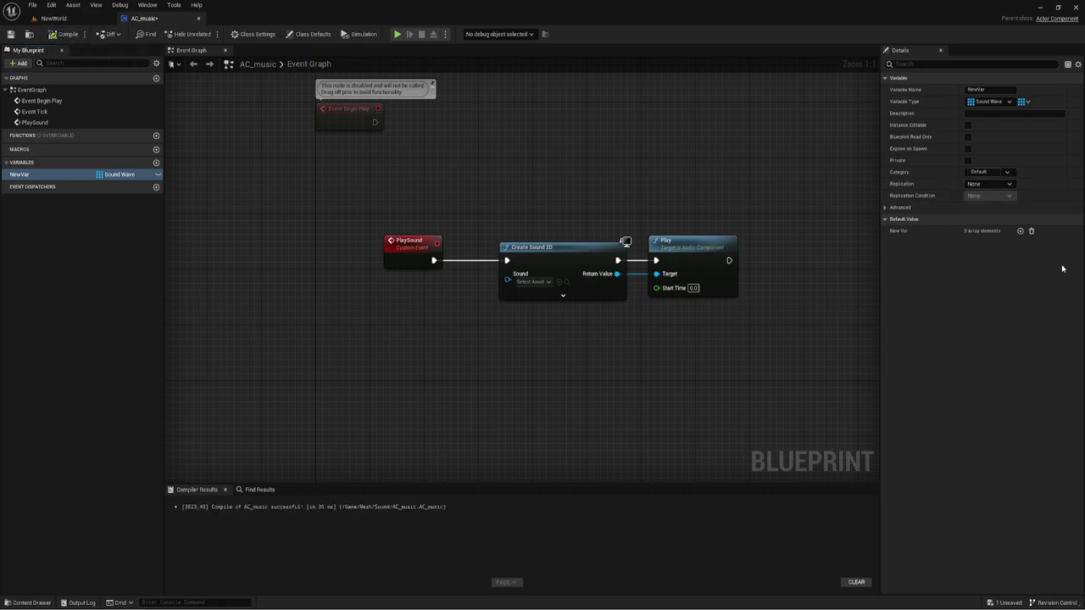
left_click(1021, 230)
triple_click(1021, 231)
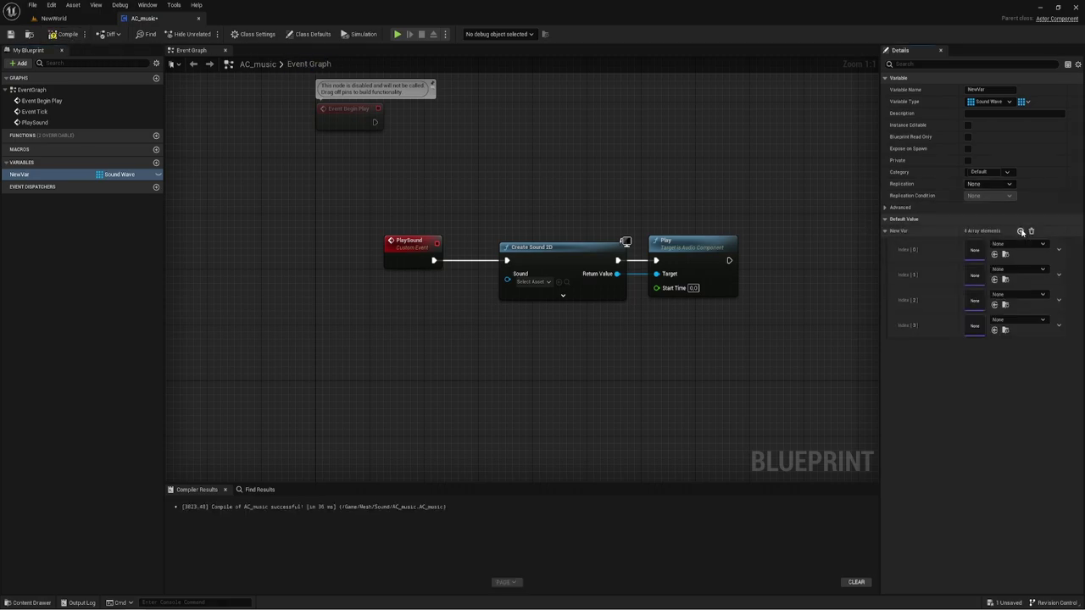
left_click(1022, 232)
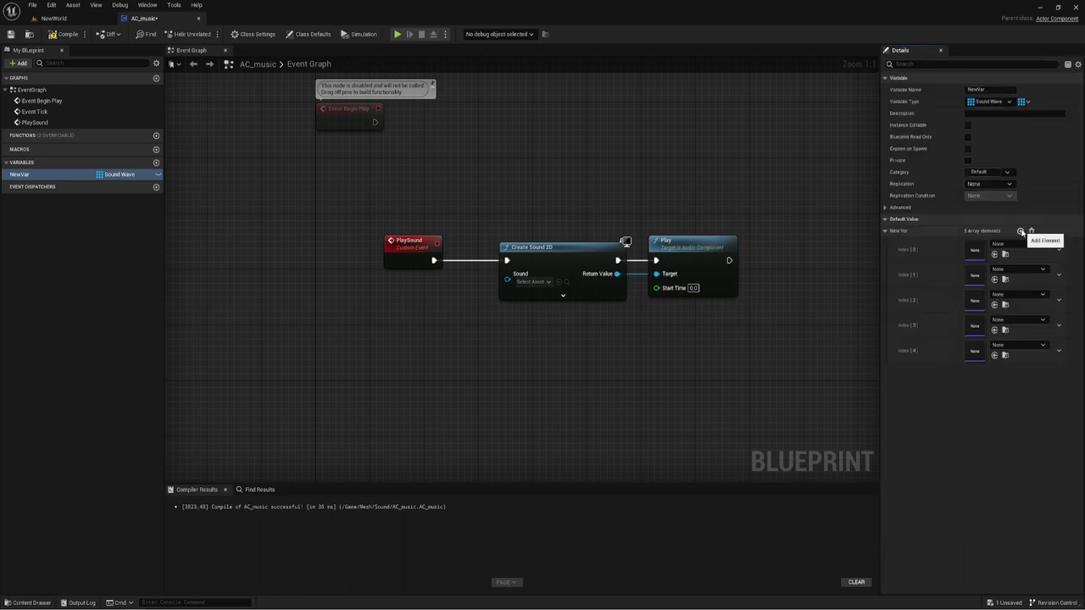
left_click(1021, 232)
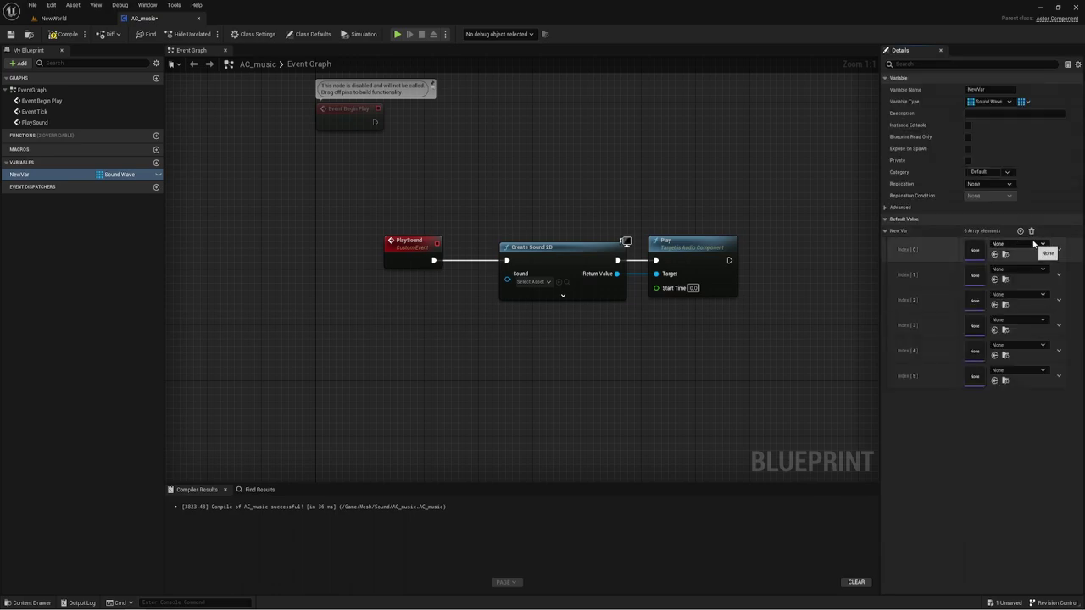
left_click(1022, 231)
Assign sound waves 1 through 4 to array Index [0] through [3]
left_click(1026, 244)
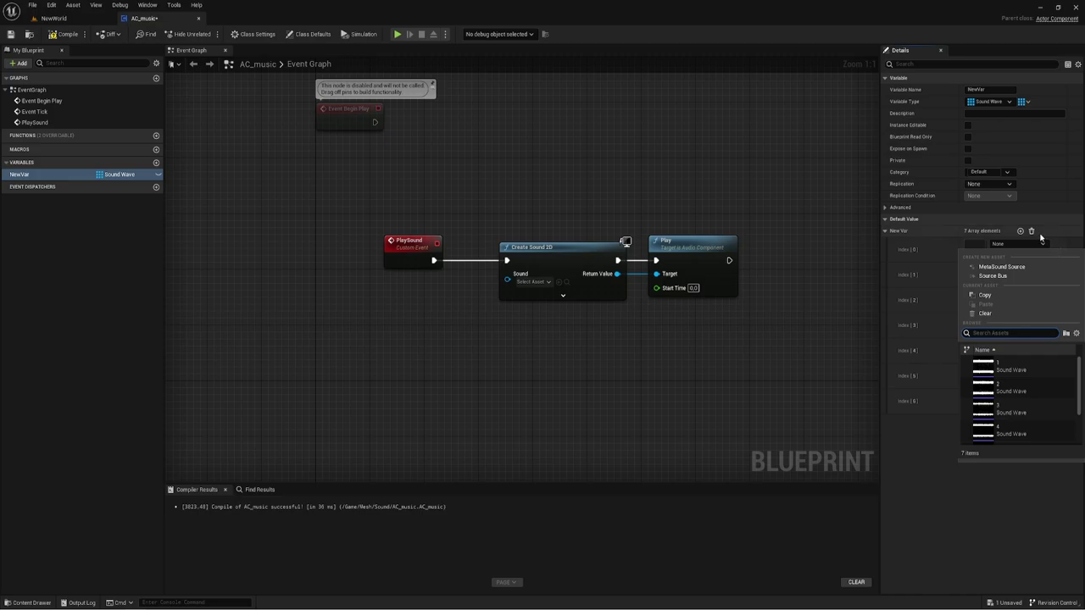
left_click(1013, 372)
left_click(1017, 269)
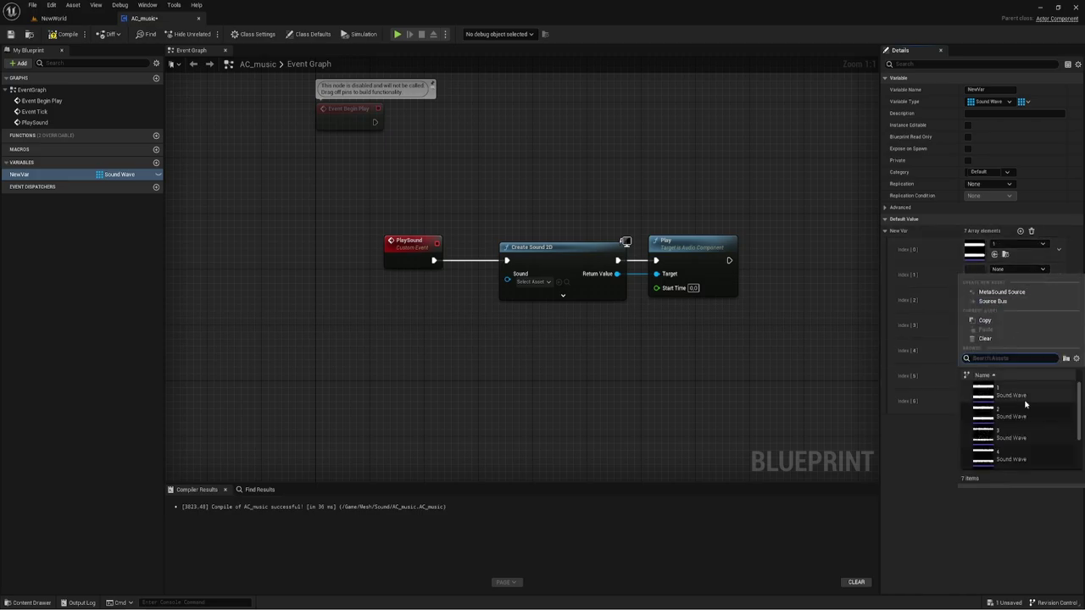
left_click(1011, 413)
left_click(1022, 295)
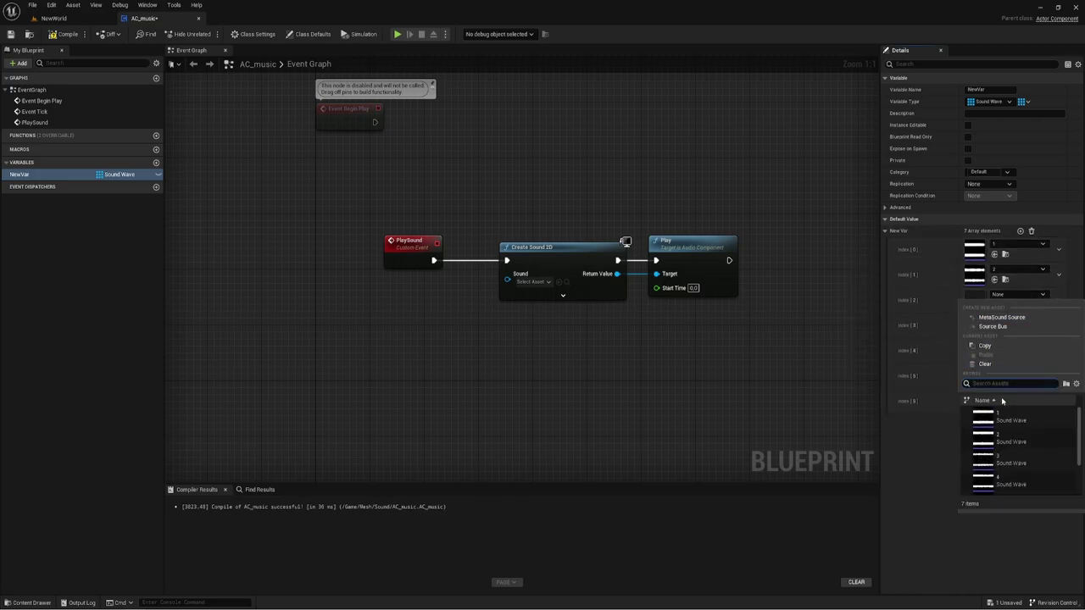
left_click(1013, 449)
left_click(1022, 319)
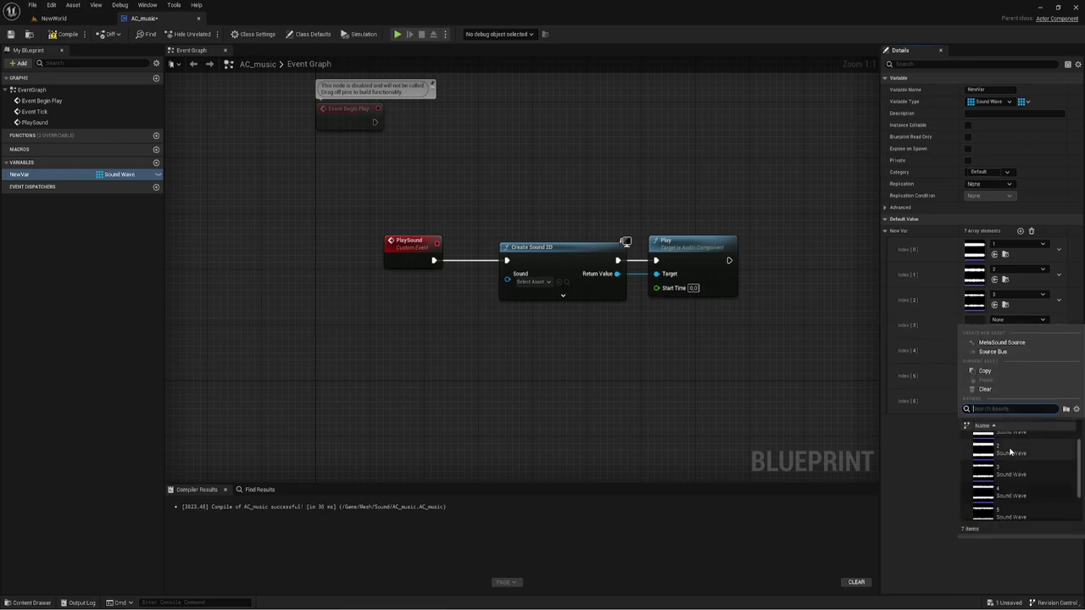
left_click(1008, 490)
Assign sound waves 5, 6 and 7 to array Index [4], [5] and [6]
left_click(1020, 345)
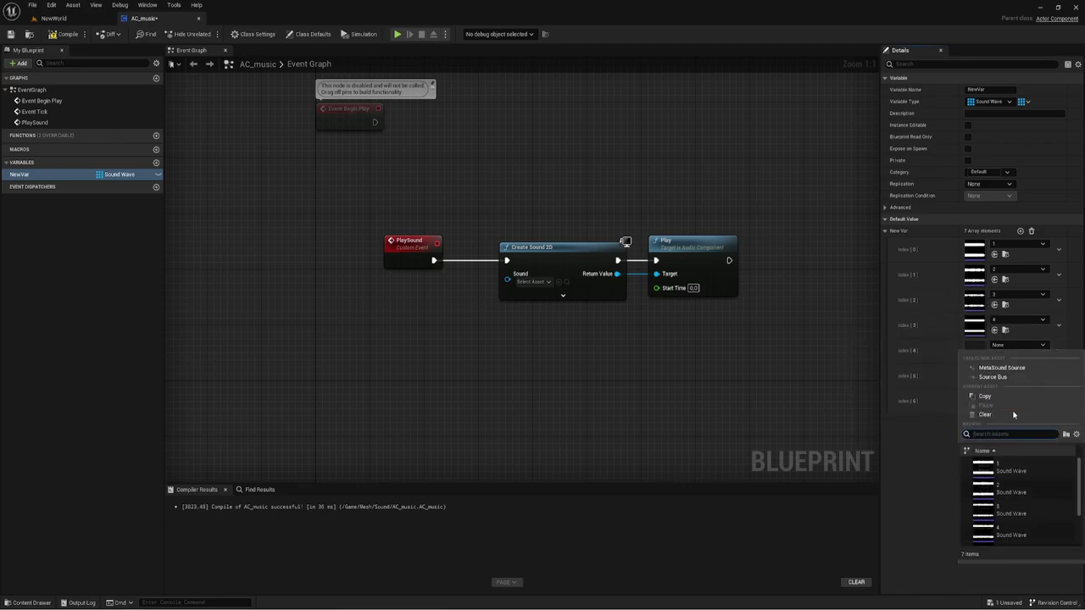
left_click(1013, 519)
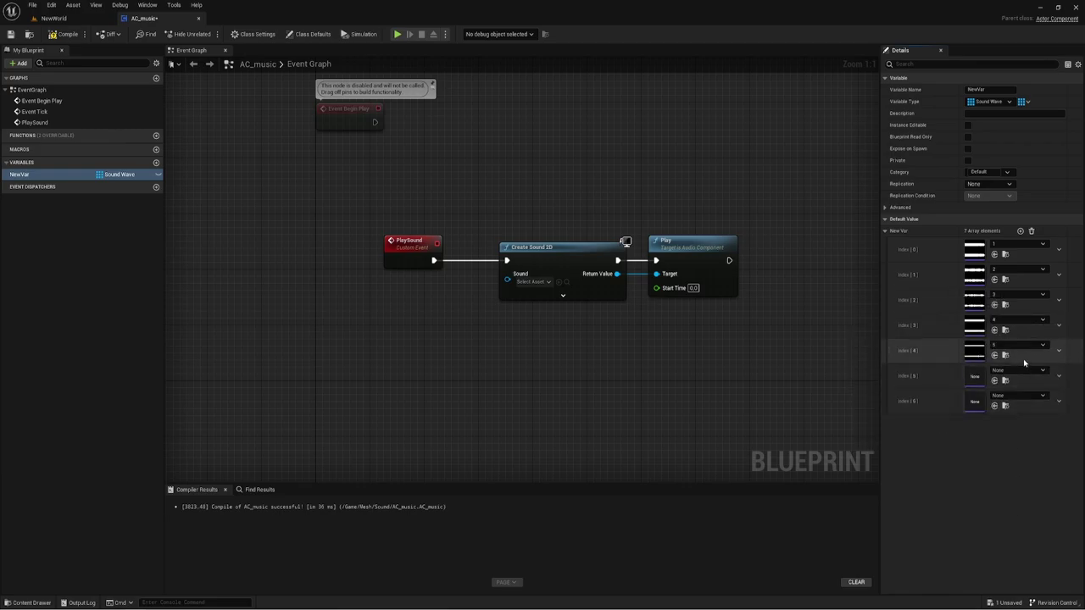
left_click(1020, 371)
scroll(1013, 509, "down", 2)
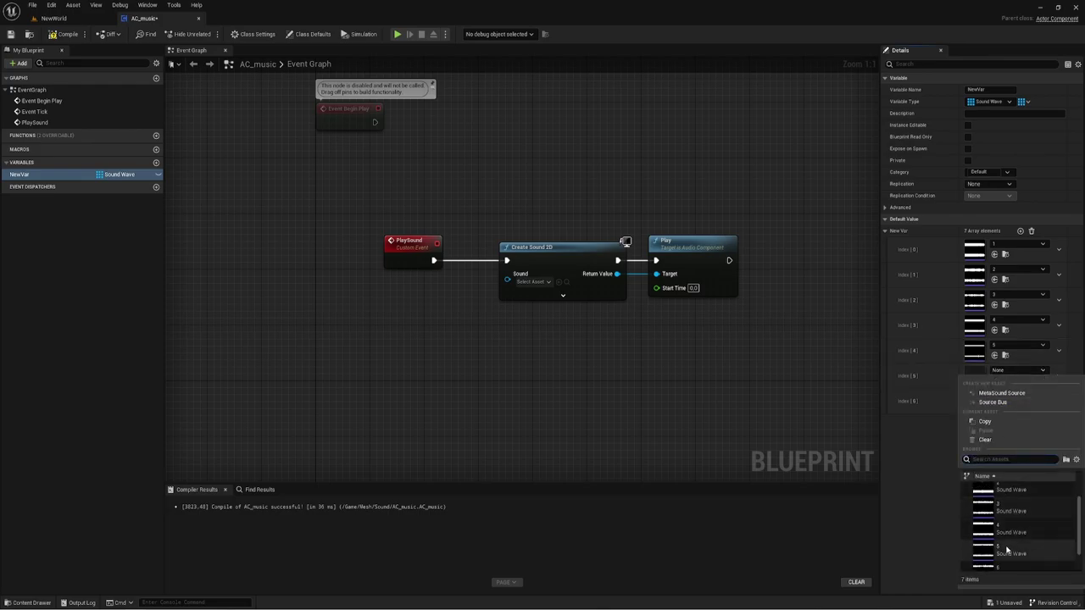
left_click(1007, 550)
left_click(1019, 396)
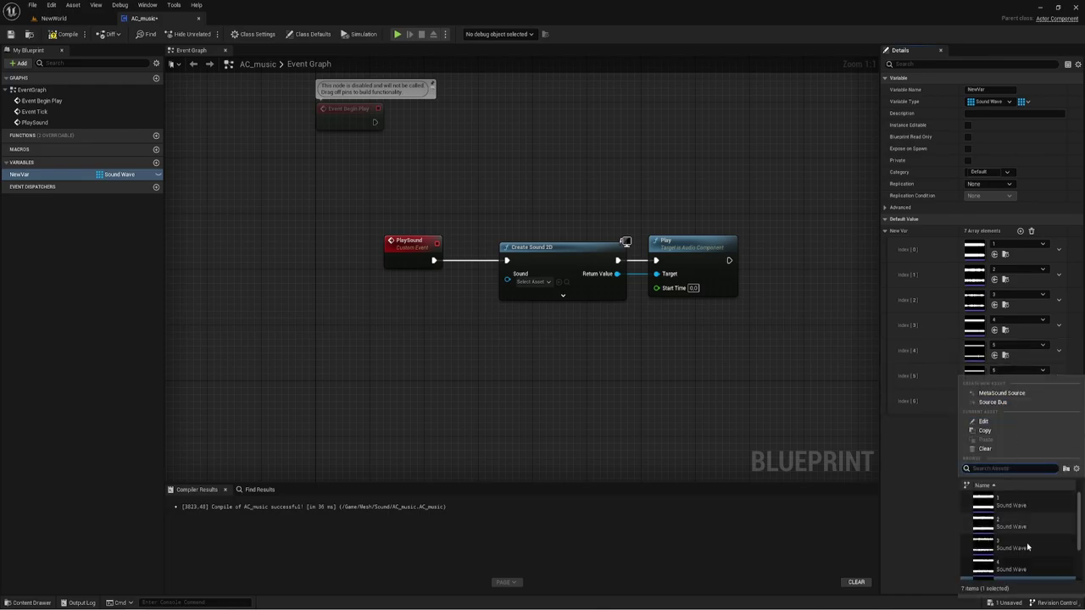
scroll(1018, 539, "down", 2)
key("Escape")
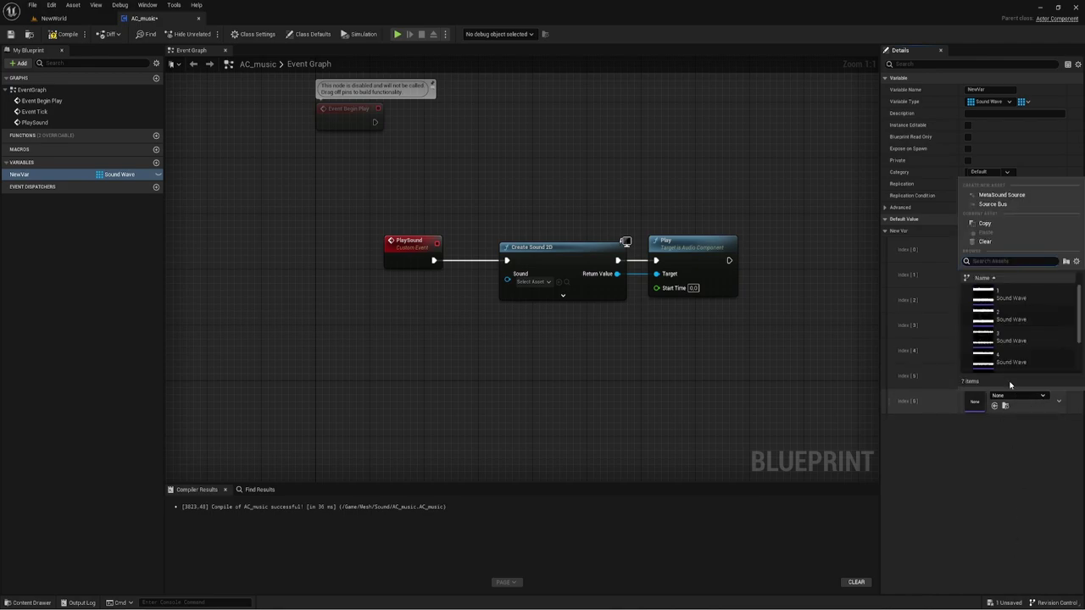
left_click(1010, 367)
left_click(995, 406)
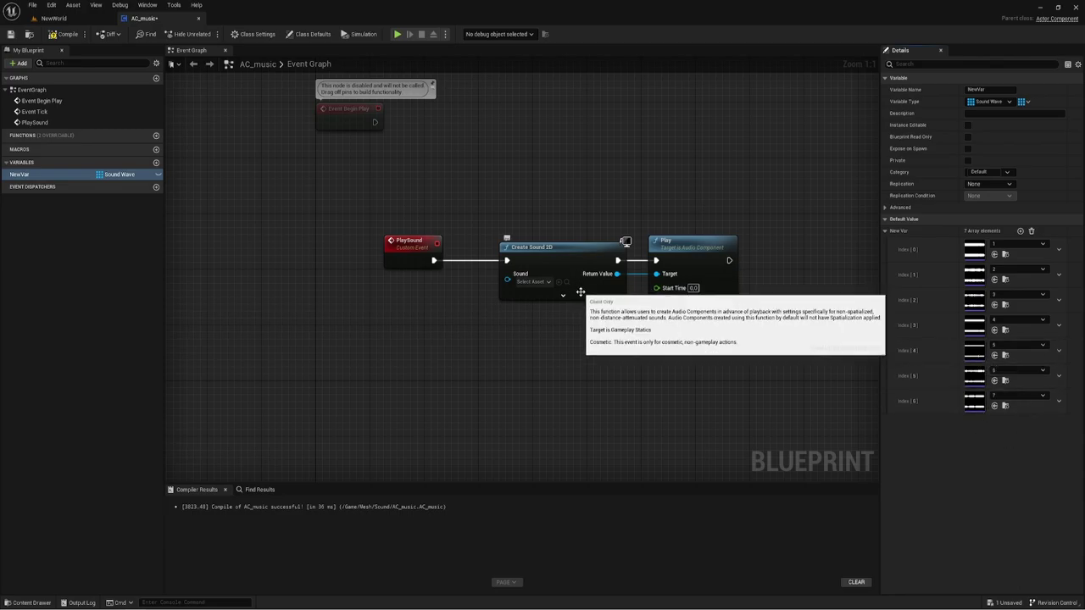
Place a New Var getter and add a GET (a copy) node wired to it
right_click_drag(356, 288, 349, 278)
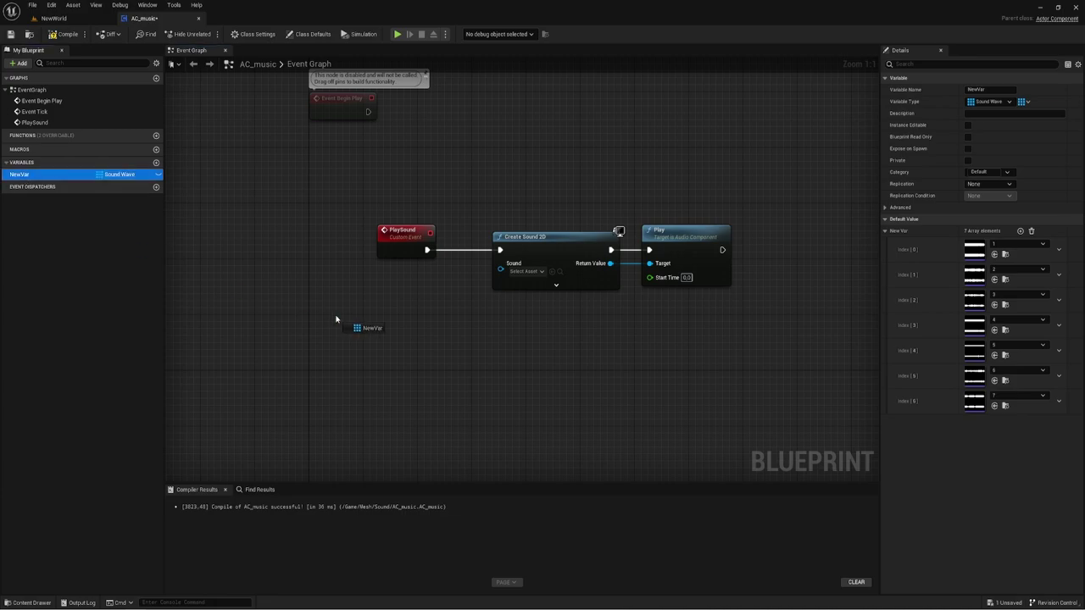
left_click_drag(21, 183, 313, 306, "ctrl")
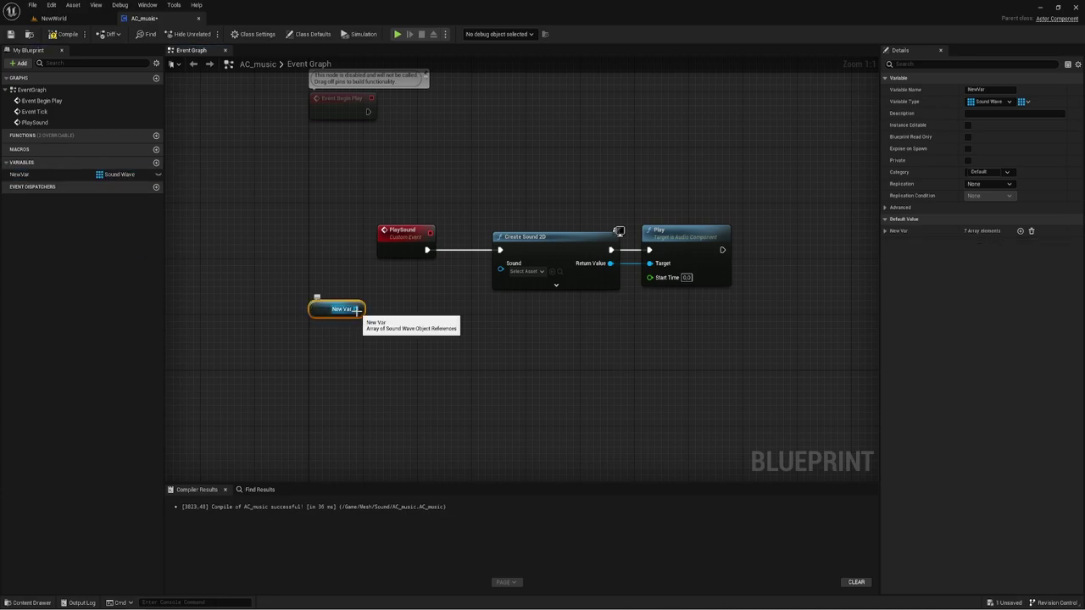
left_click_drag(357, 309, 388, 306)
type("g")
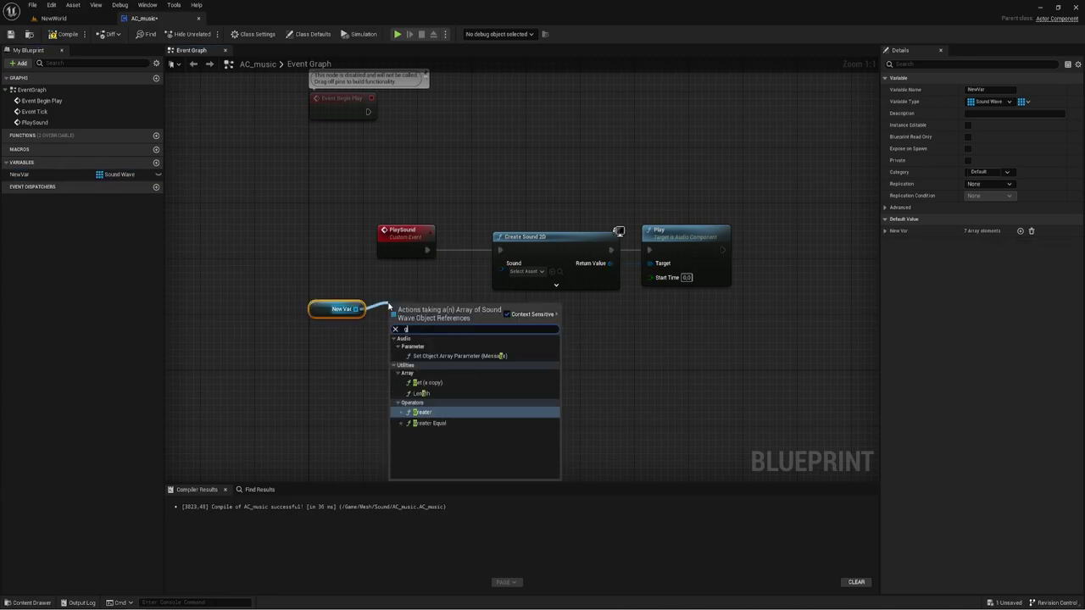
type("et")
key("Return")
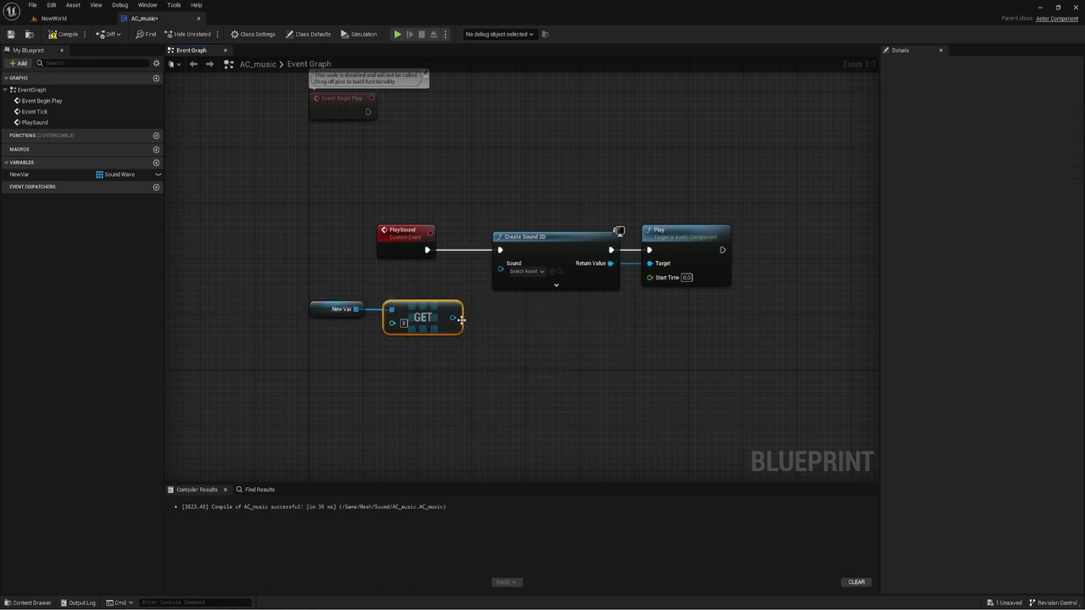
Connect the GET output to Create Sound 2D's Sound input and move New Var and GET beside it
left_click_drag(248, 185, 754, 370)
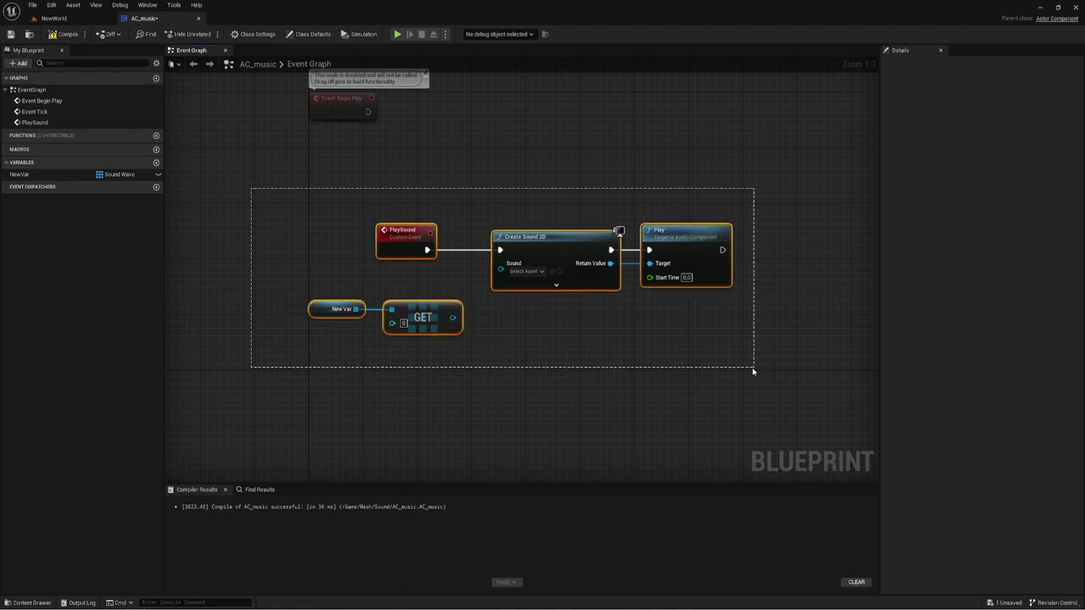
left_click(496, 366)
left_click_drag(454, 323, 500, 263)
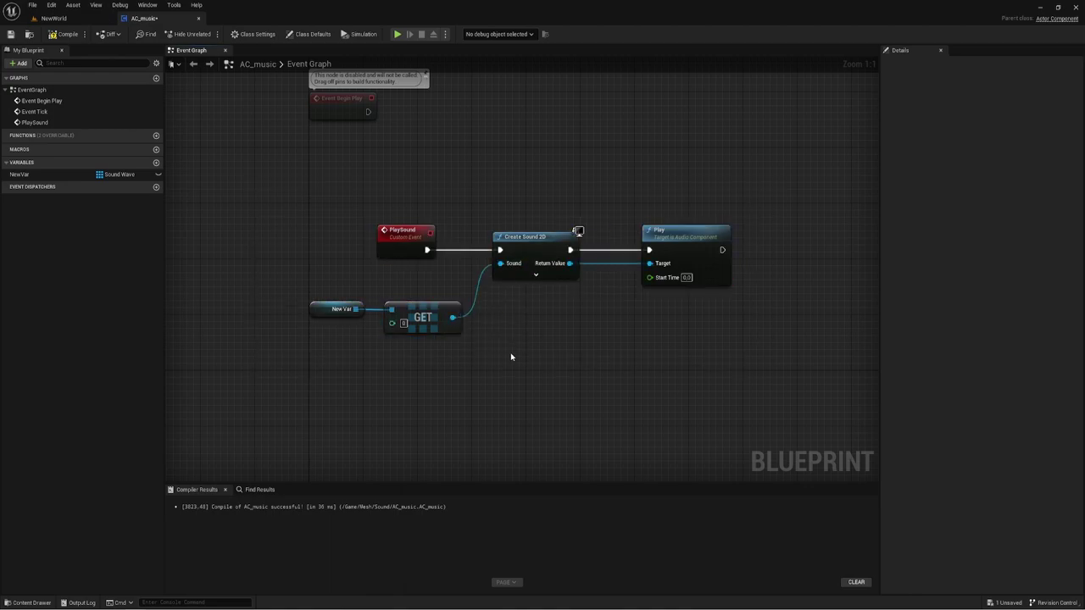
left_click_drag(309, 352, 443, 295)
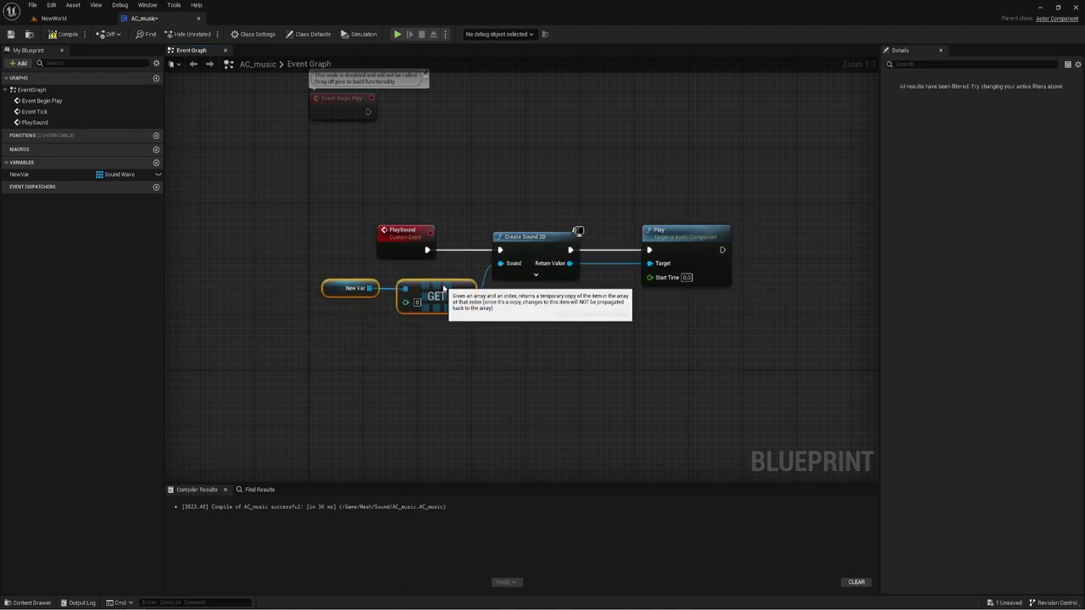
mouse_move(471, 340)
right_mouse_down()
mouse_move(516, 340)
mouse_move(472, 342)
right_mouse_up()
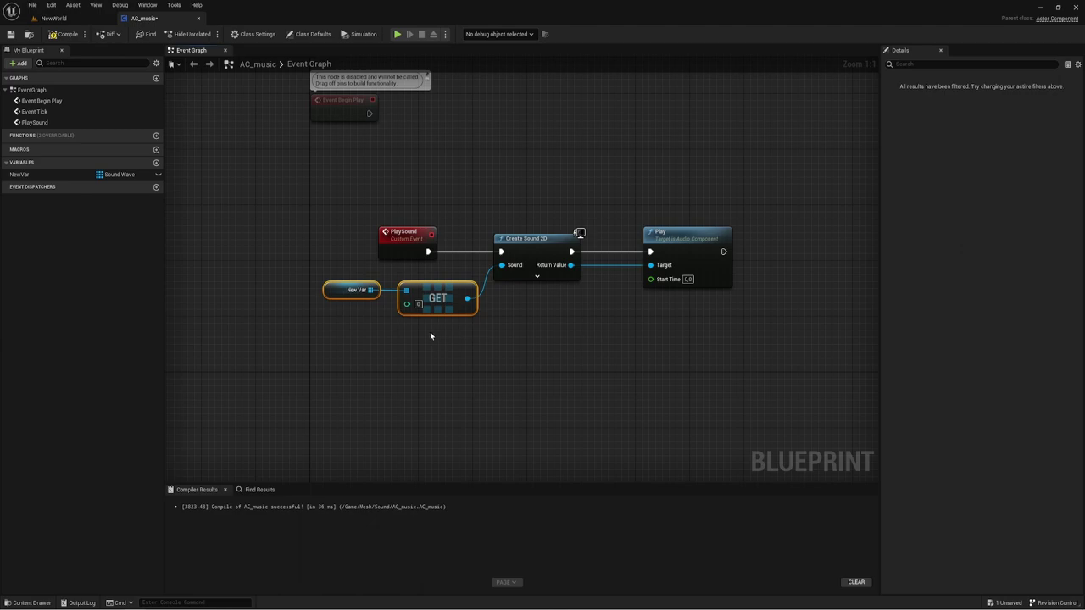
Promote GET's index input to an integer variable named SoundInd
left_click_drag(413, 307, 382, 331)
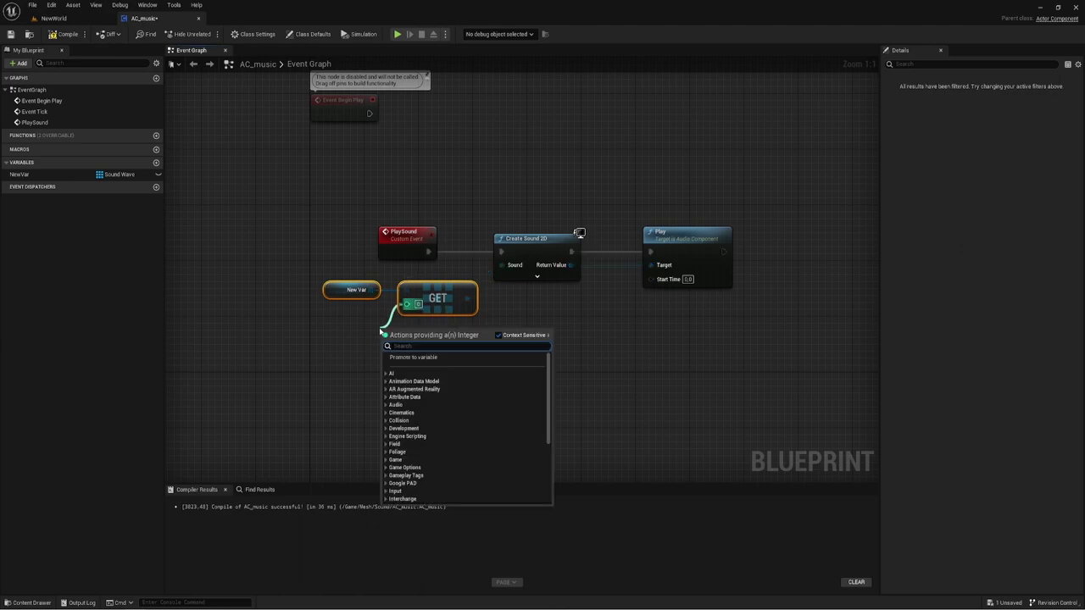
left_click(413, 357)
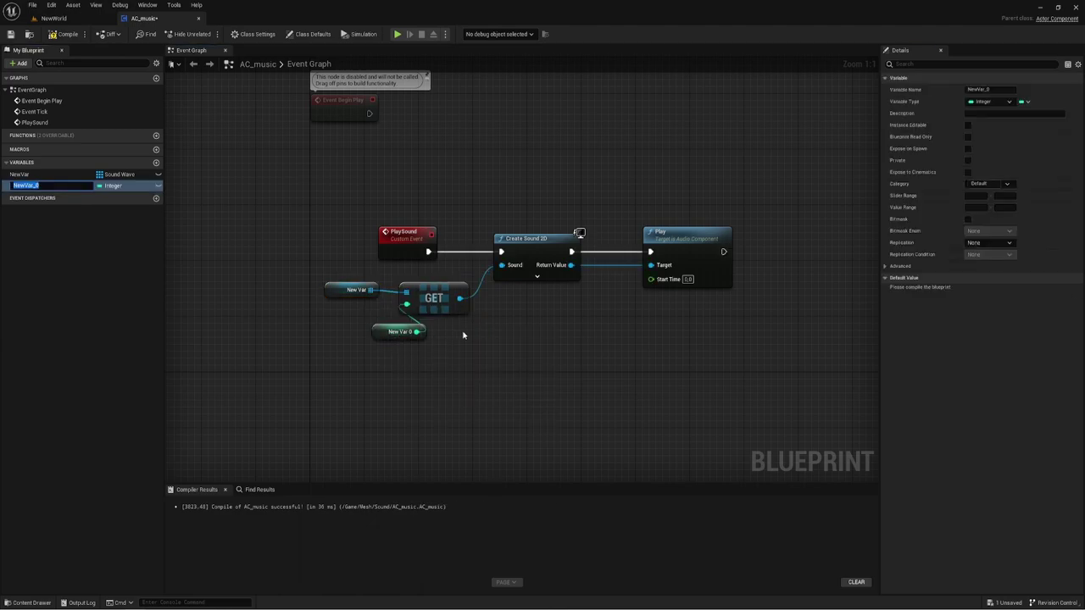
left_click(915, 93)
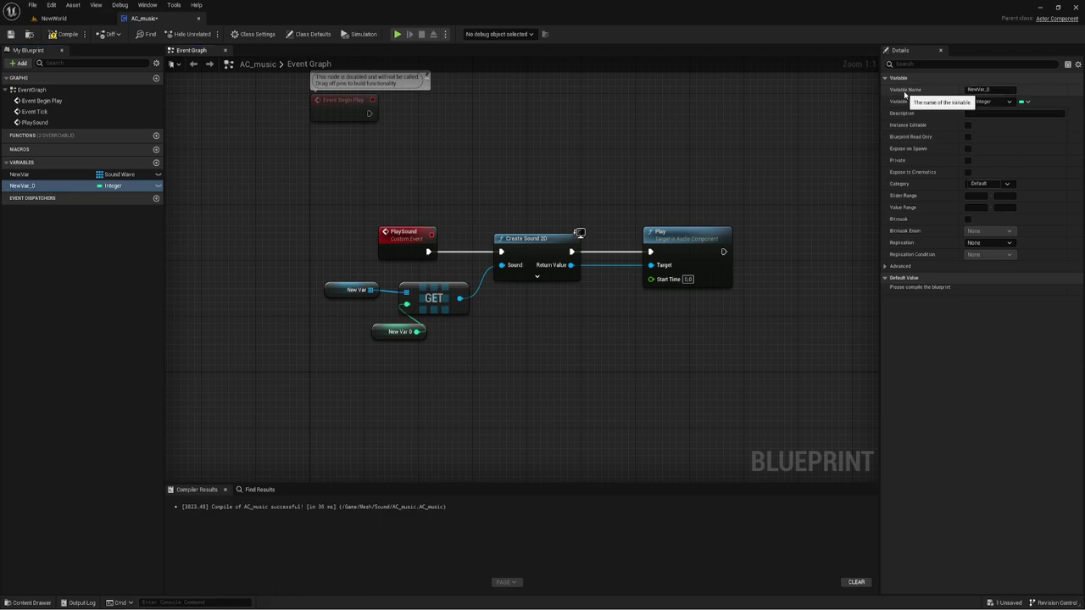
left_click(987, 89)
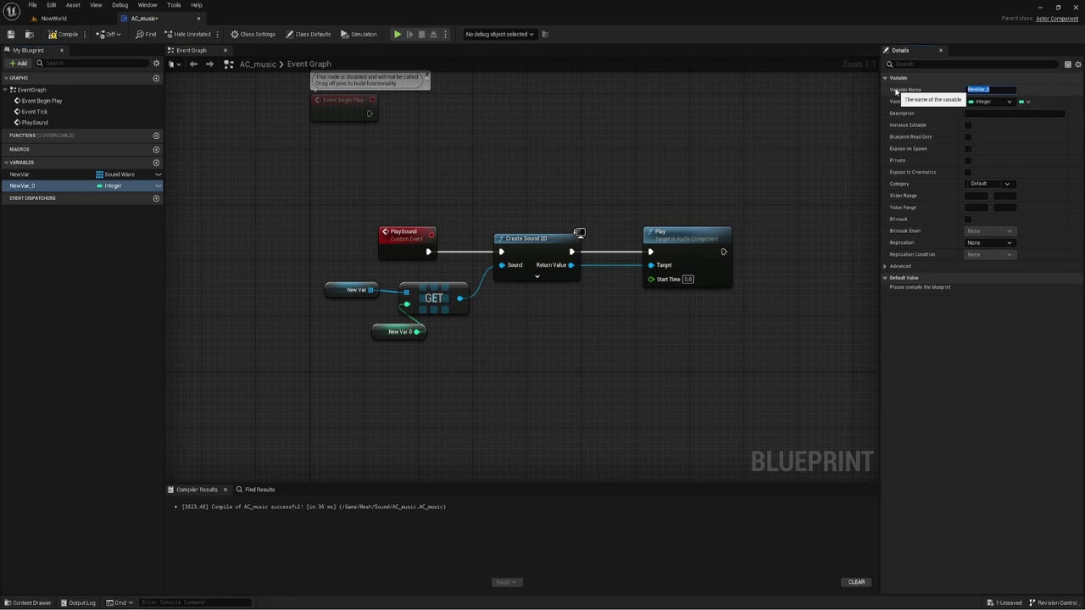
type("N")
key("Return")
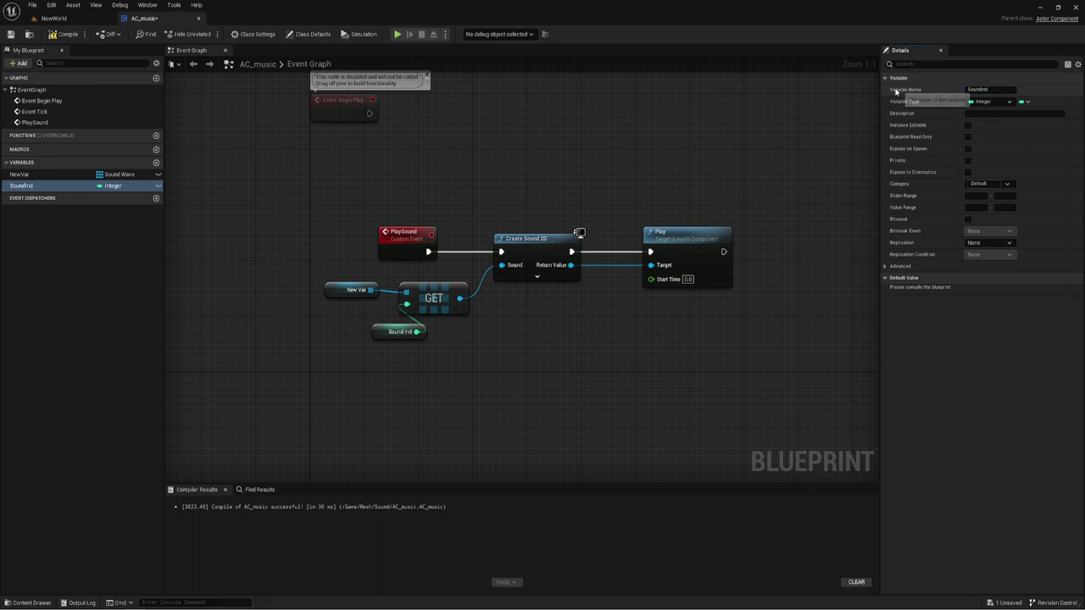
left_click_drag(384, 337, 336, 324)
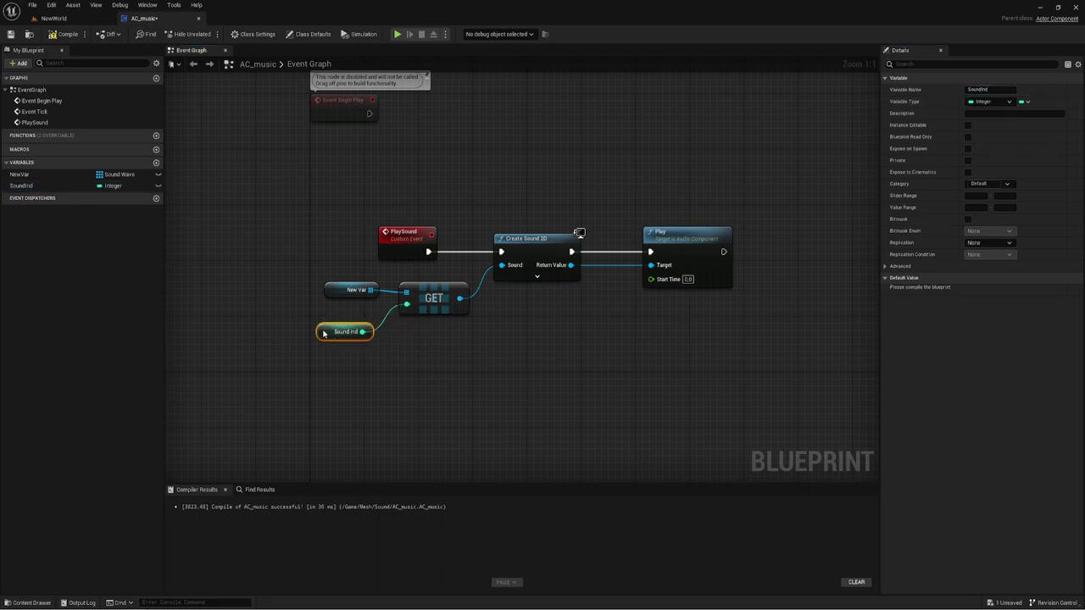
Compile the AC_music blueprint and recenter the PlaySound chain in view
left_click(64, 34)
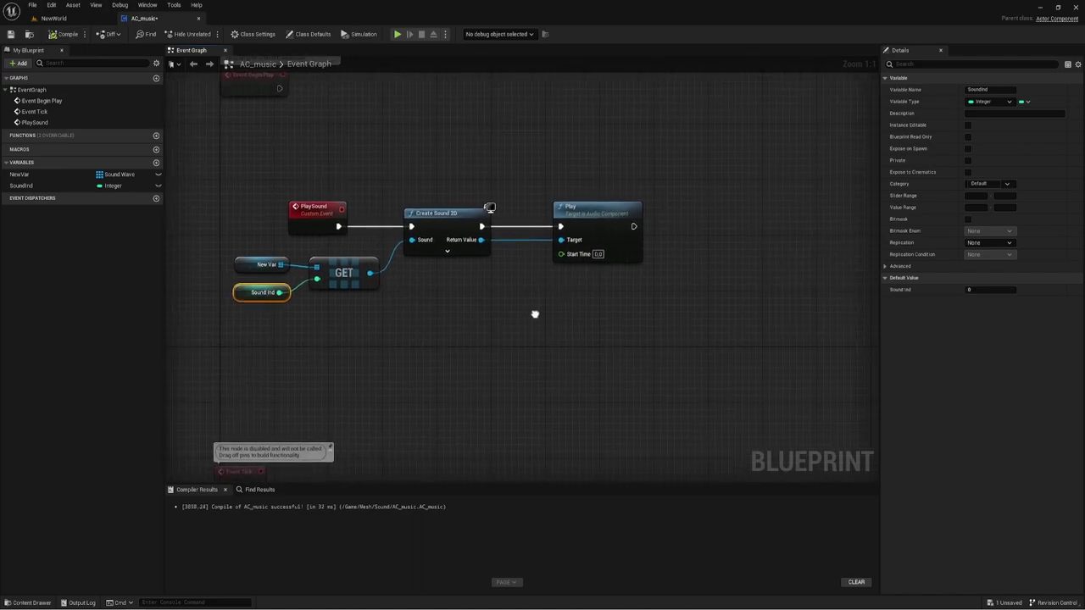
right_click_drag(474, 301, 403, 284)
left_click_drag(469, 286, 720, 222)
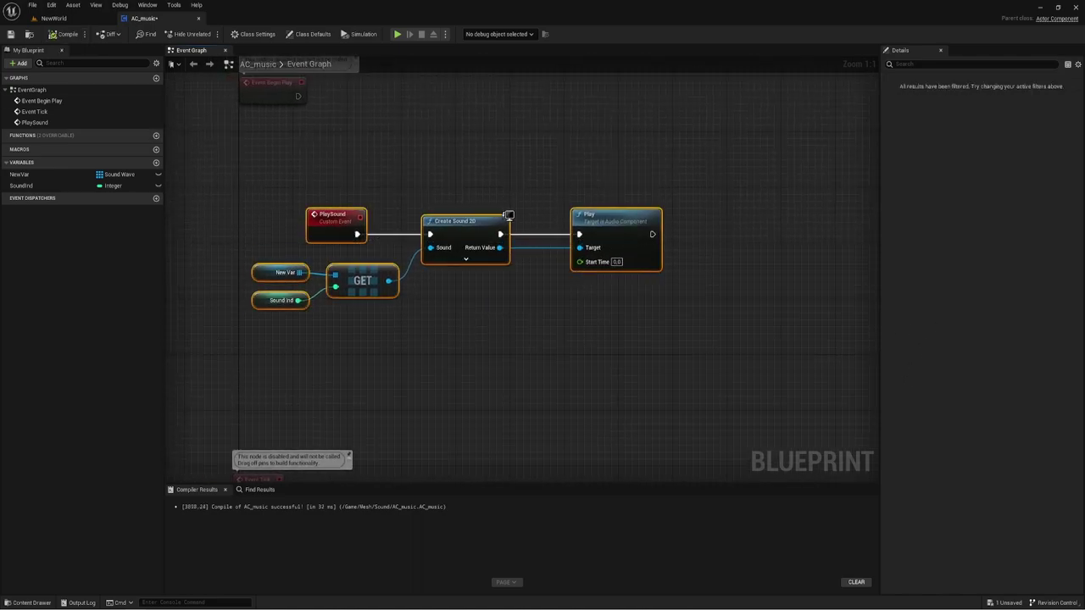
right_click_drag(402, 161, 407, 194)
Add a custom event named StopSound to the graph
left_click(348, 188)
right_click(325, 193)
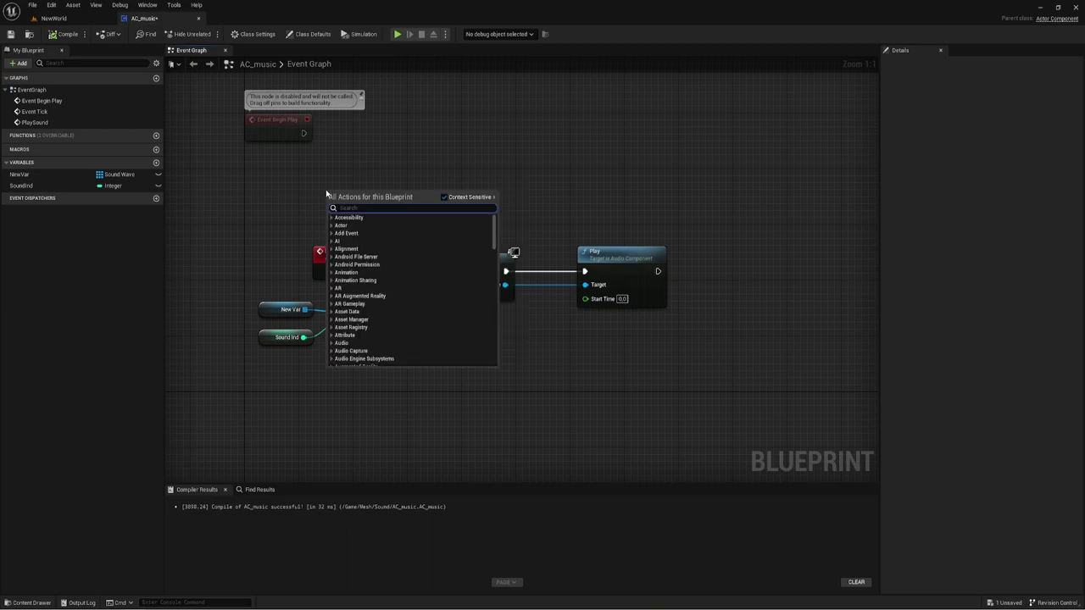
type("cust")
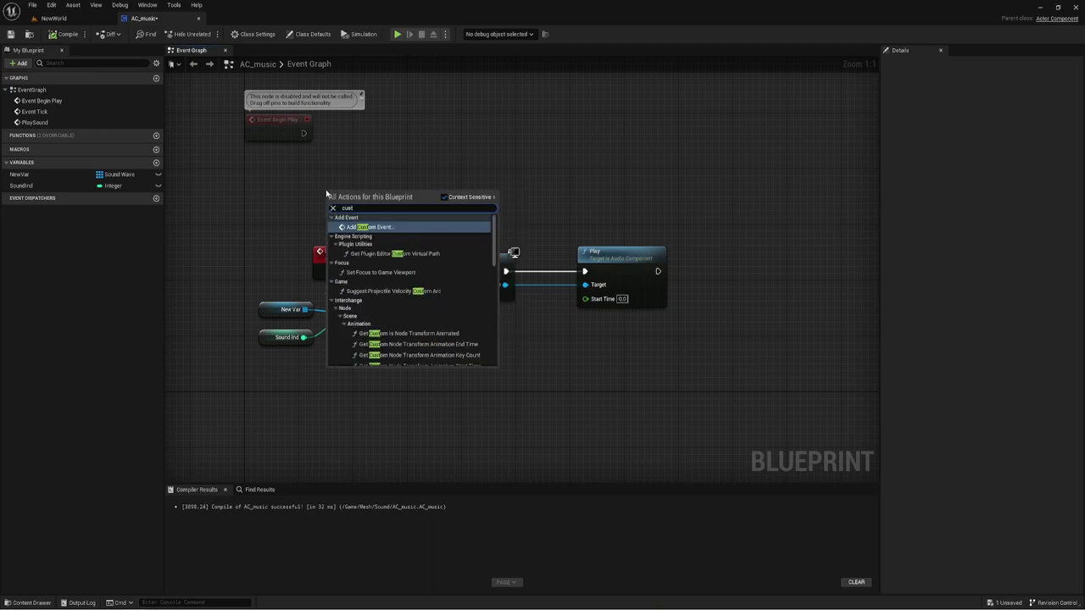
key("Return")
type("S")
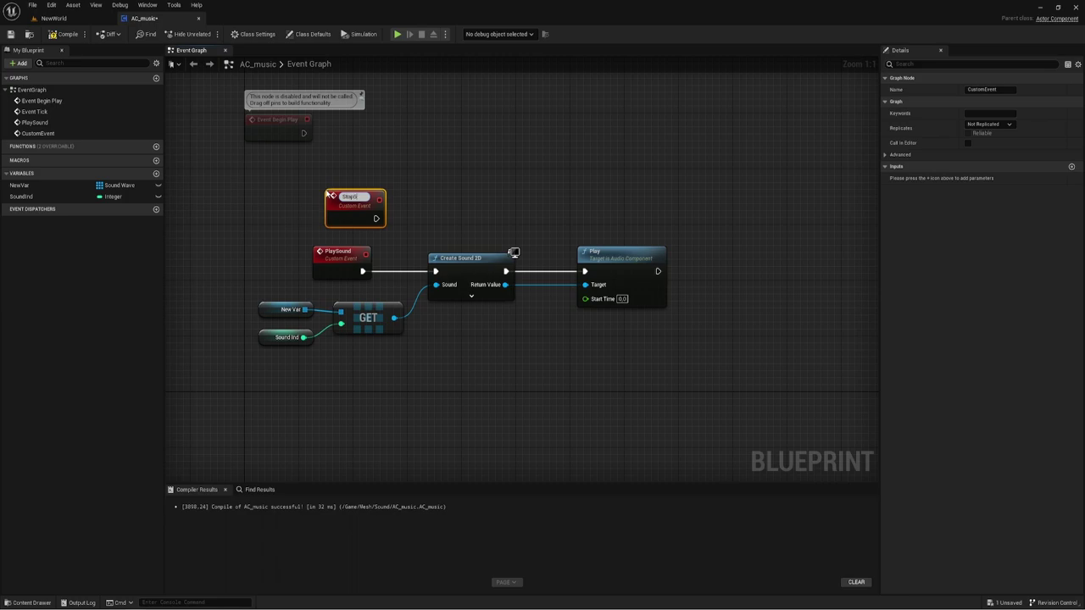
type("ound")
key("Return")
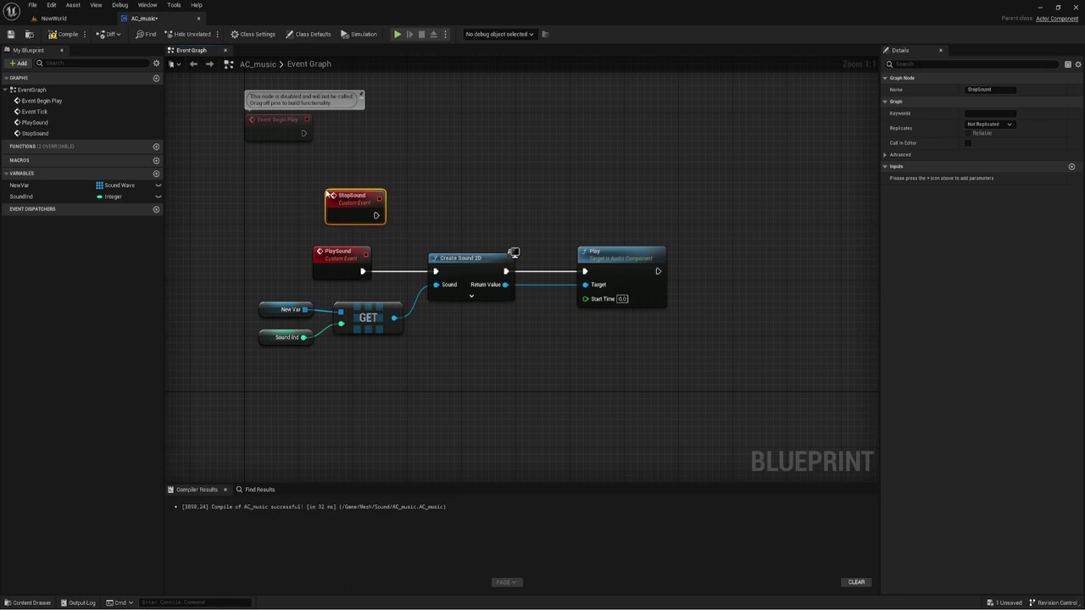
Add a Stop node on Create Sound 2D's return value and wire StopSound into it
left_click_drag(376, 214, 412, 225)
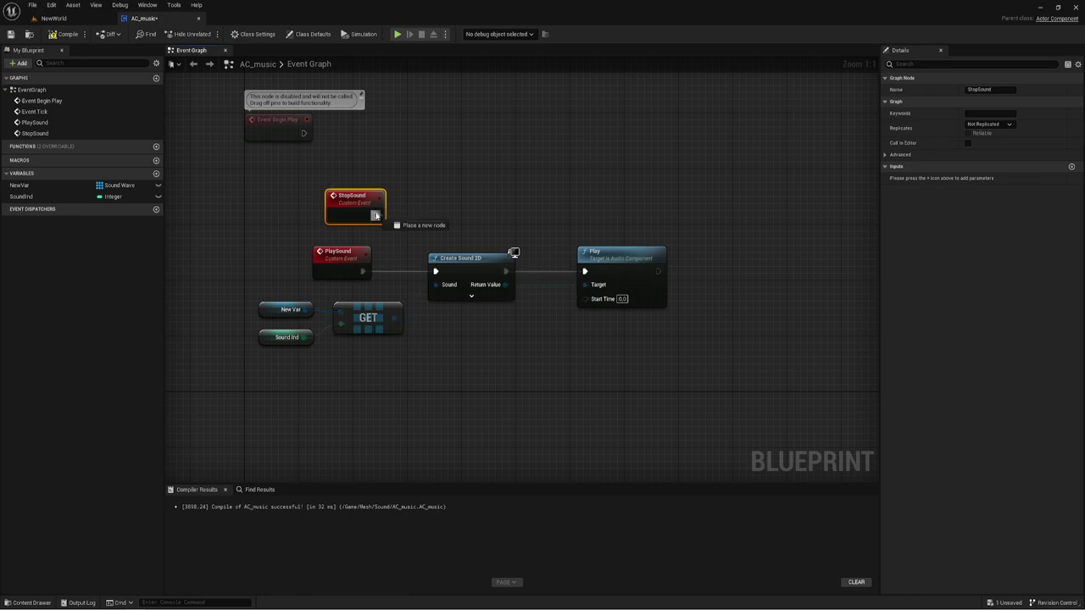
left_click_drag(505, 285, 534, 204)
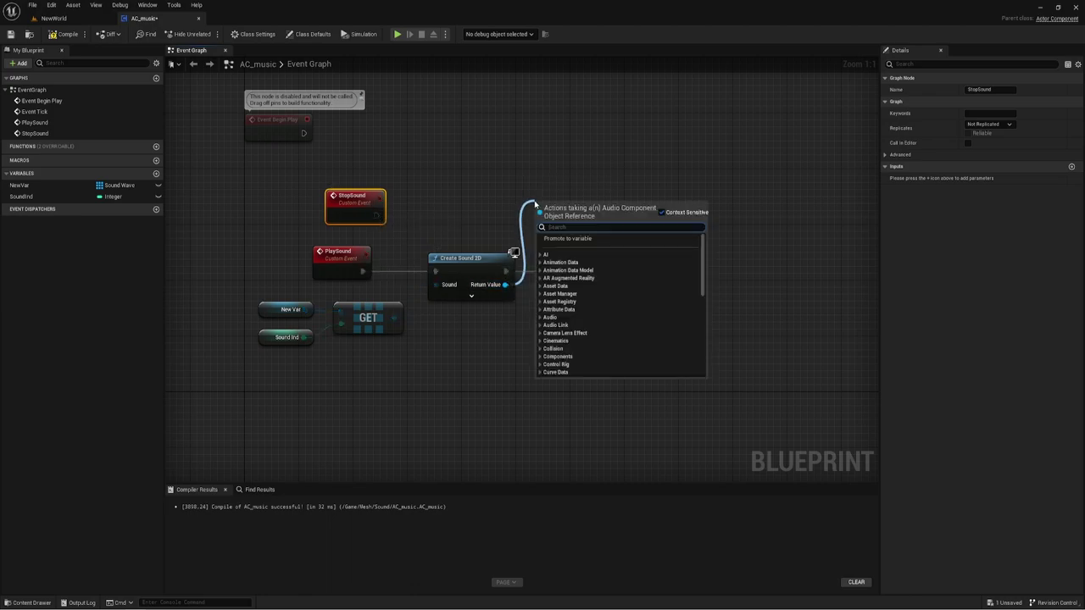
type("Stop")
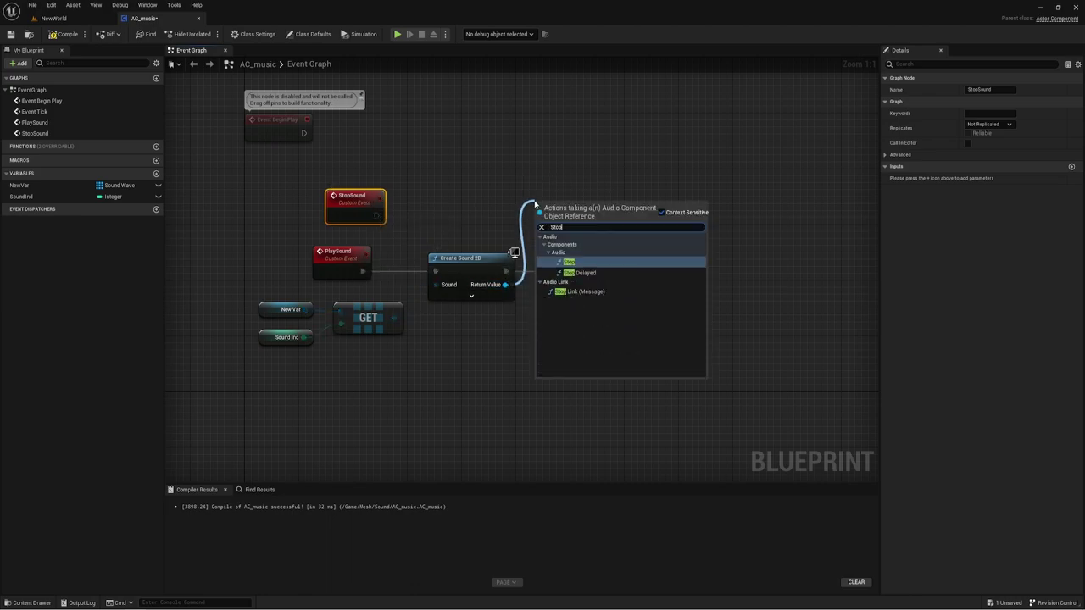
left_click(569, 263)
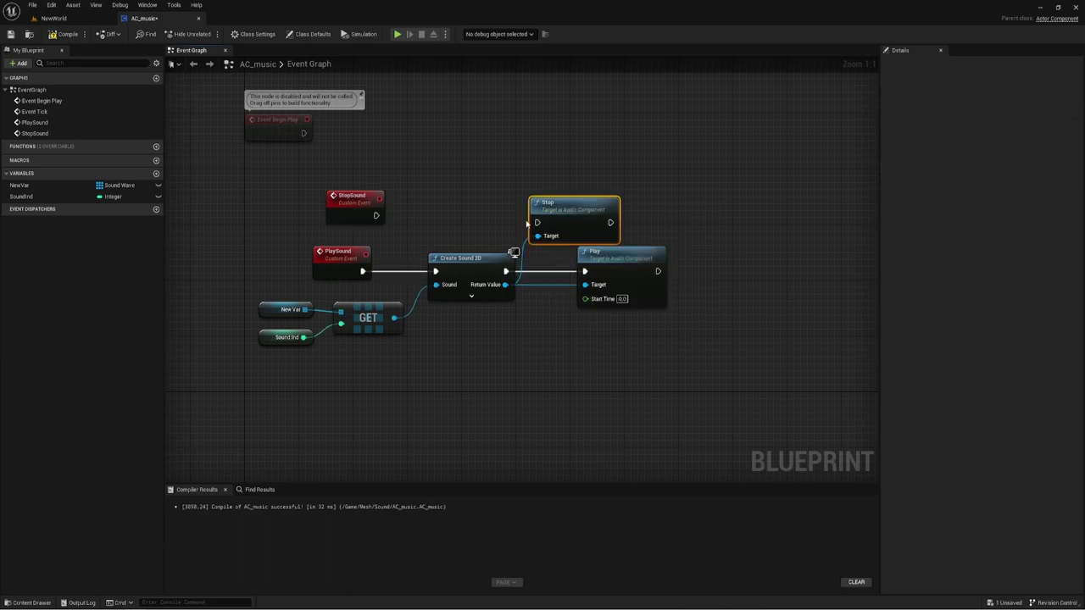
left_click_drag(479, 220, 376, 216)
mouse_move(587, 211)
left_mouse_down()
mouse_move(514, 206)
mouse_move(628, 208)
left_mouse_up()
left_click_drag(349, 197, 334, 187)
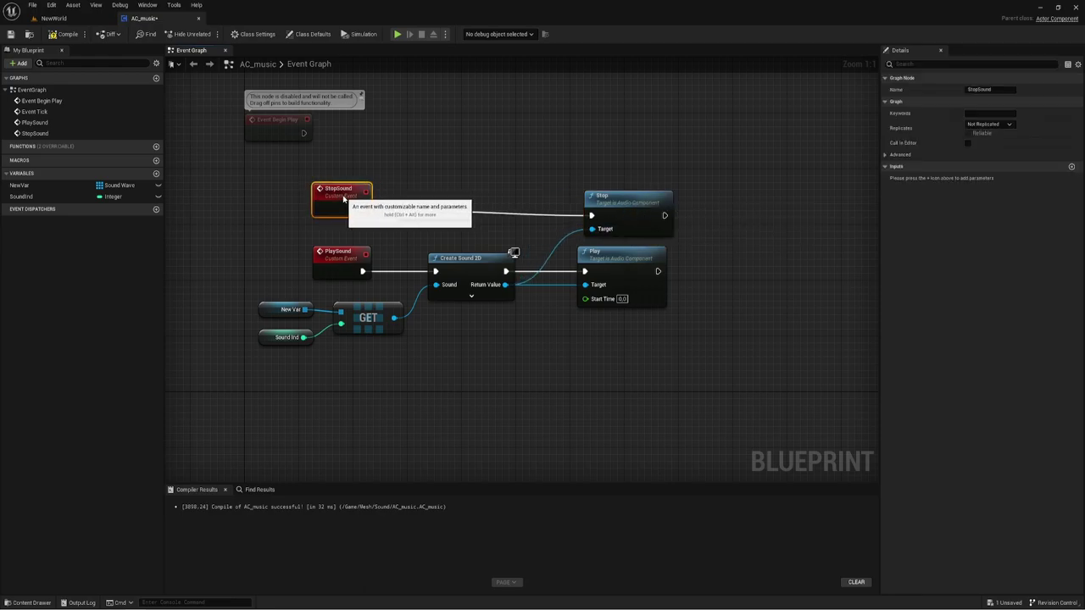
Rearrange the sound nodes and pull an execution wire from Event BeginPlay
right_click_drag(466, 389, 453, 339)
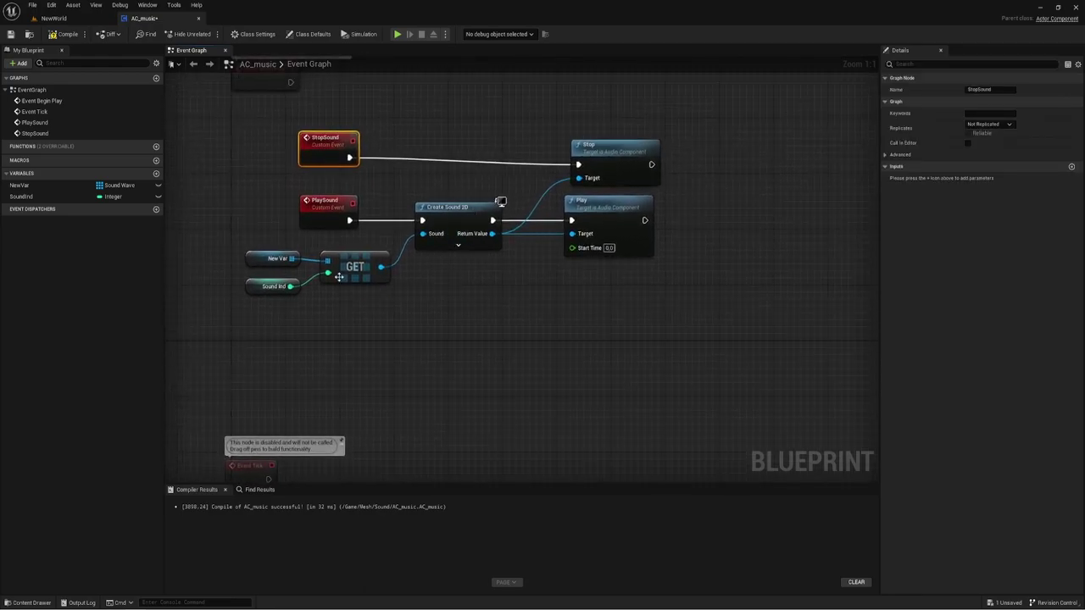
left_click_drag(267, 298, 464, 245)
scroll(419, 302, "down", 2)
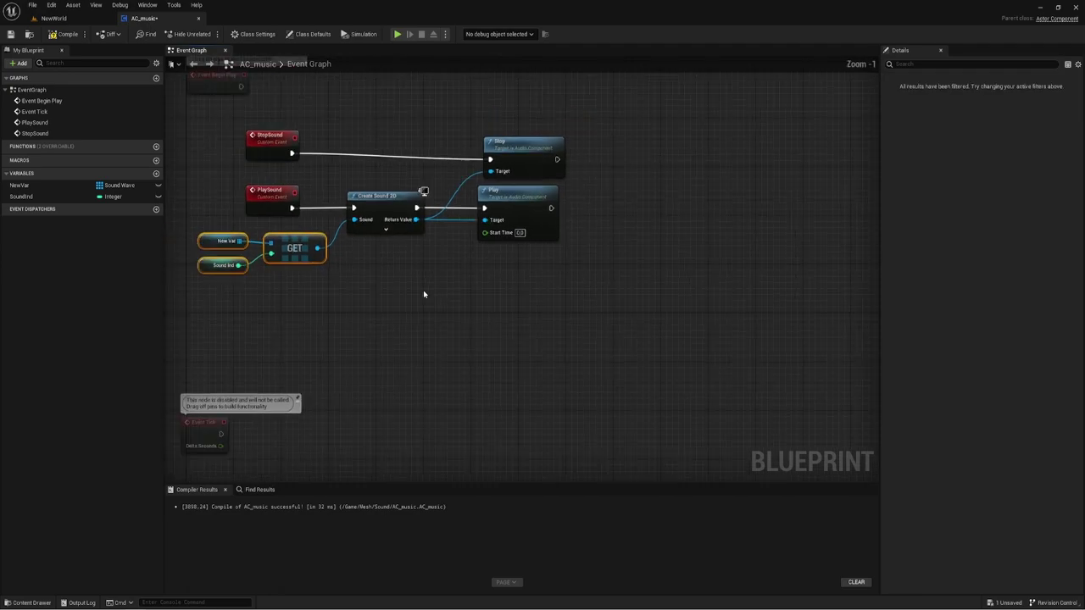
right_click_drag(381, 294, 406, 289)
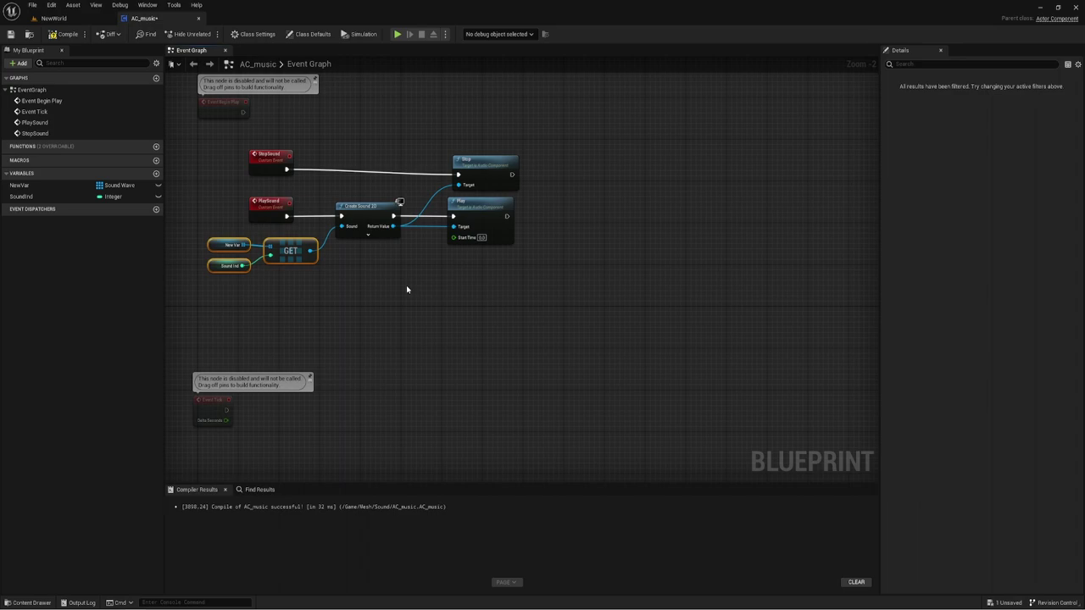
right_click_drag(341, 161, 383, 220)
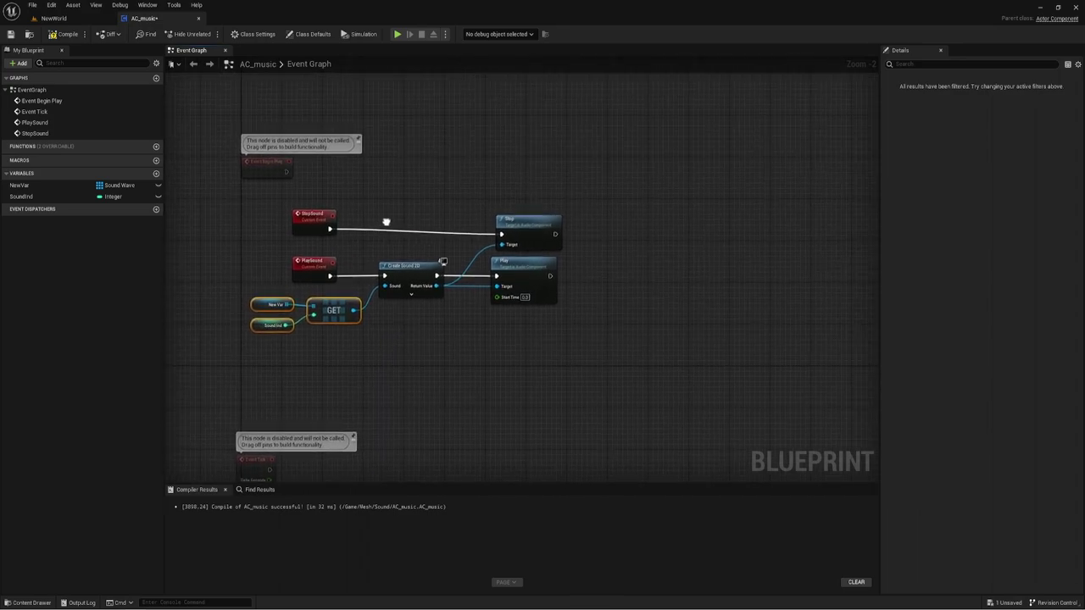
mouse_move(267, 168)
left_mouse_down()
mouse_move(318, 120)
mouse_move(368, 126)
left_mouse_up()
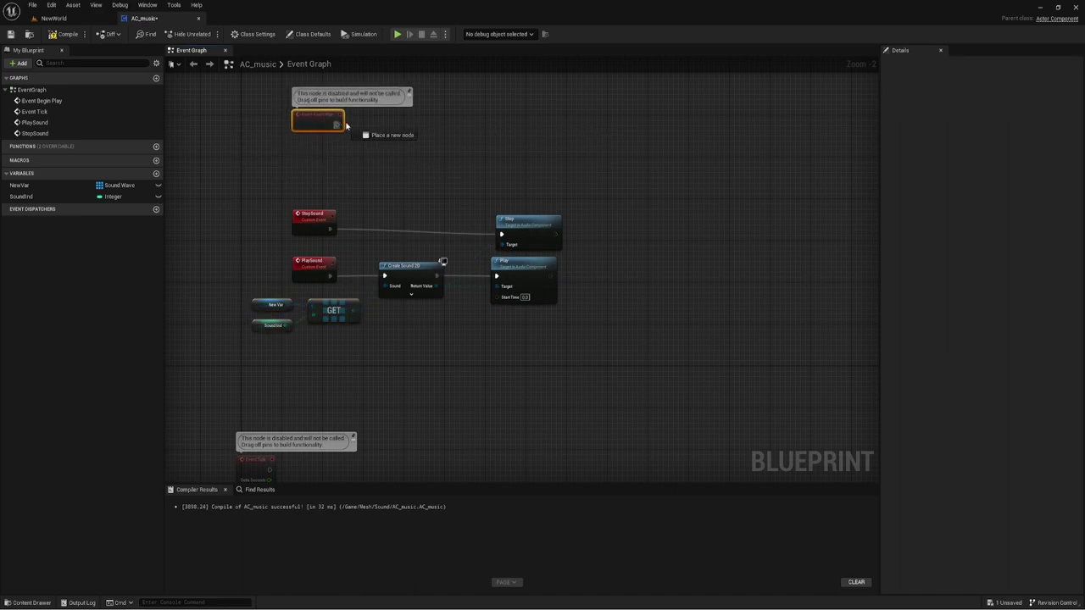
type("play")
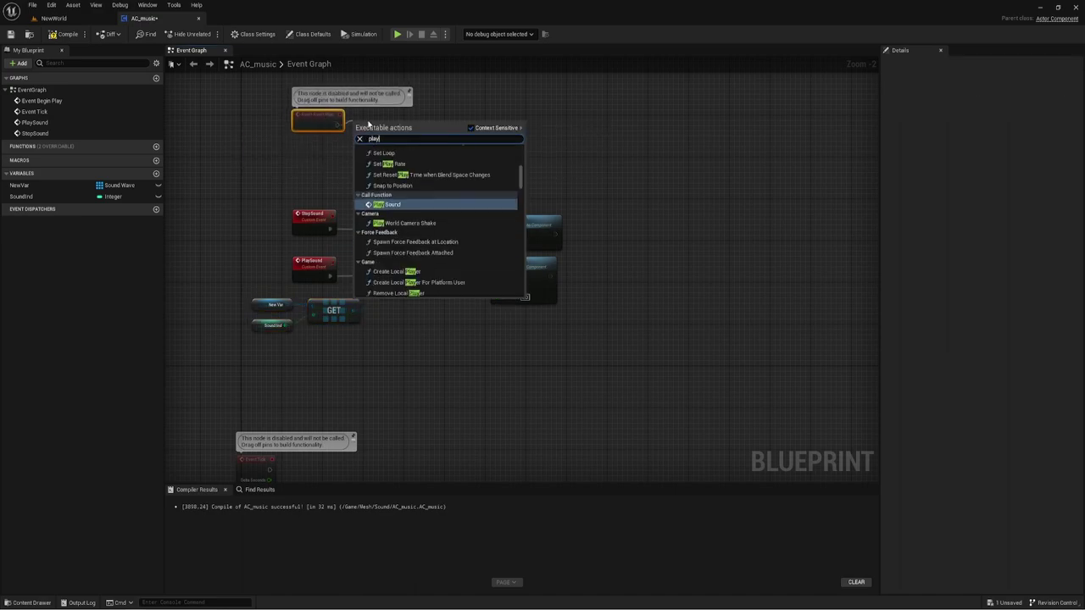
left_click(387, 205)
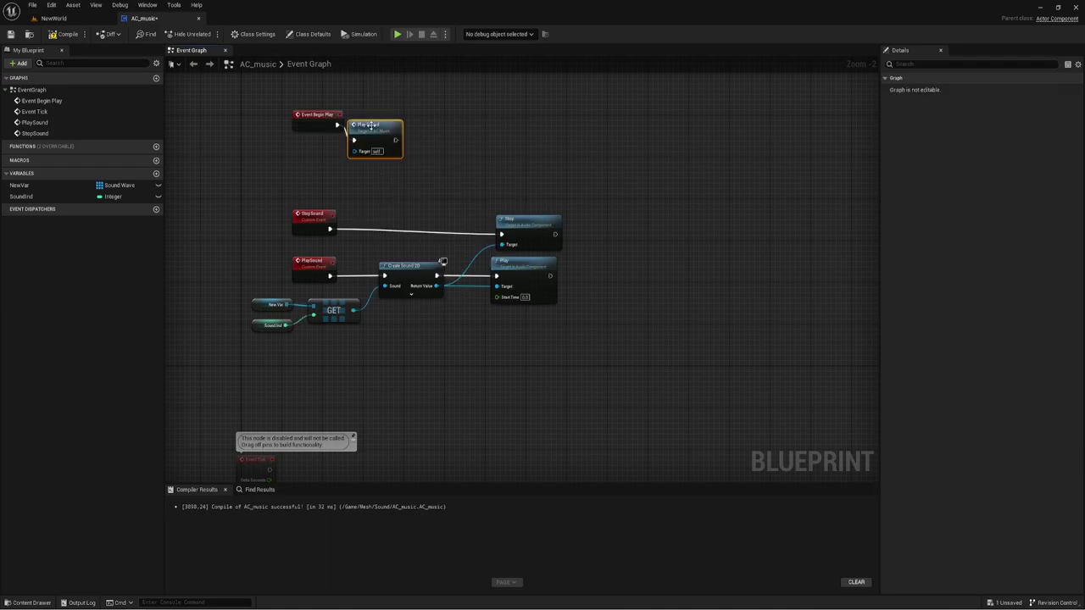
left_click_drag(378, 116, 373, 110)
left_click_drag(259, 244, 352, 292)
scroll(365, 310, "up", 2)
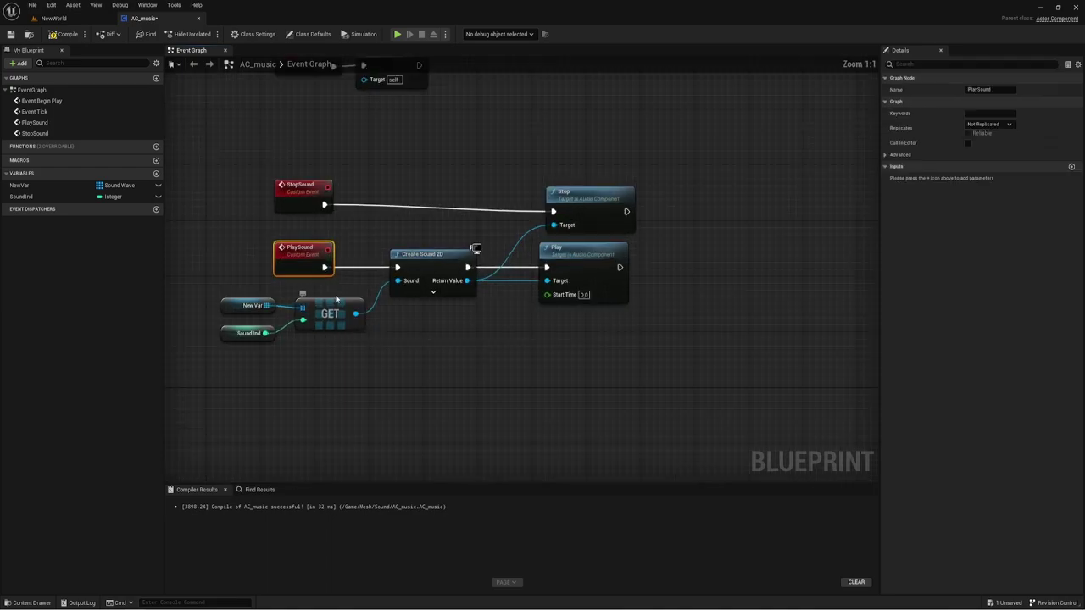
left_click_drag(279, 269, 416, 315)
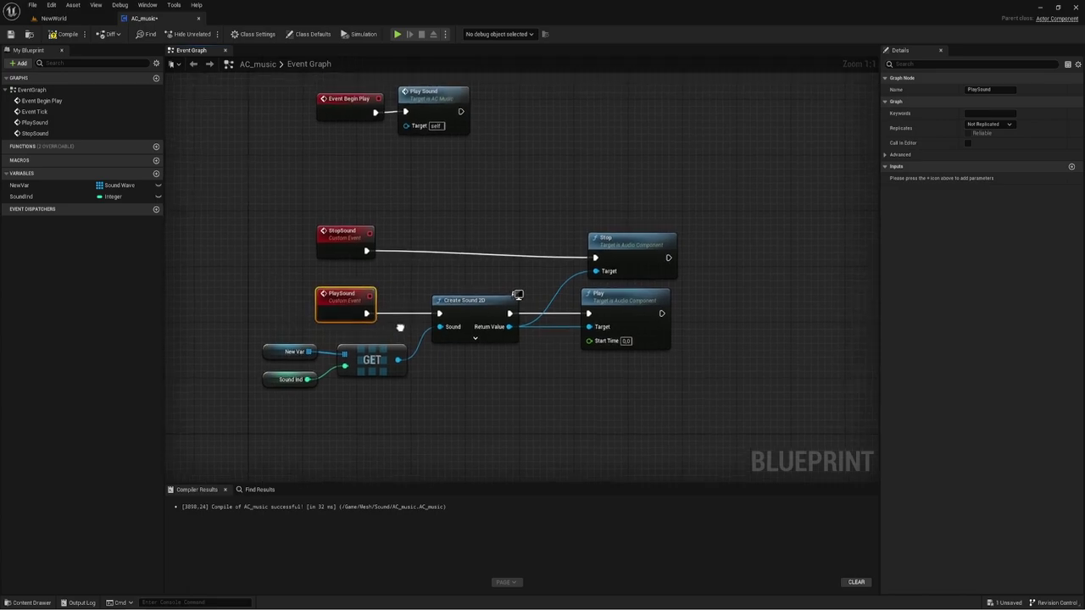
right_click_drag(414, 316, 391, 341)
left_click(339, 115)
left_click(416, 115, "shift")
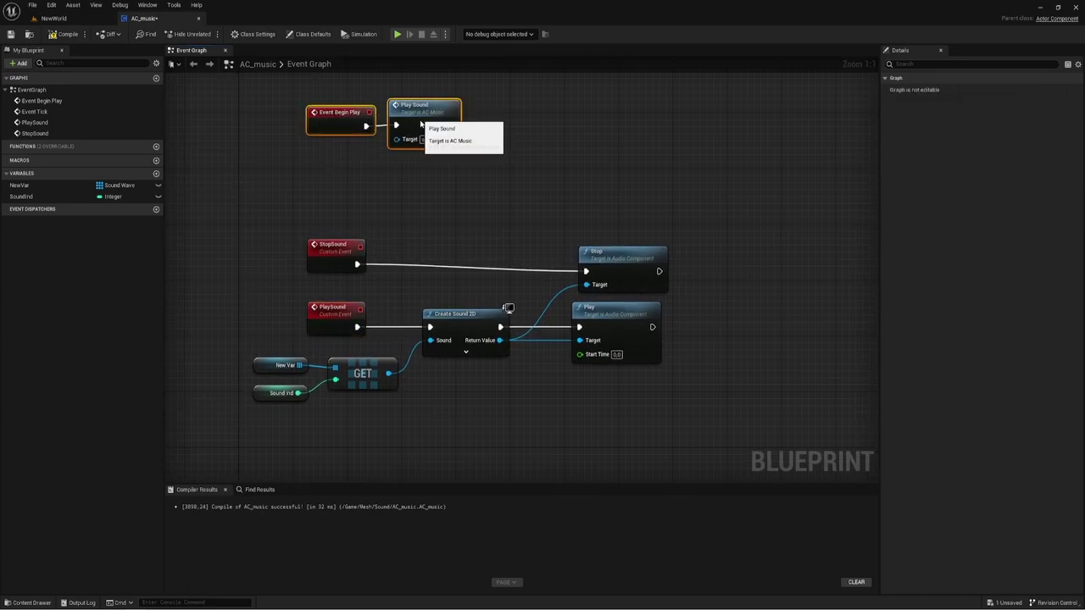
left_click_drag(415, 115, 415, 136)
right_click_drag(416, 338, 382, 278)
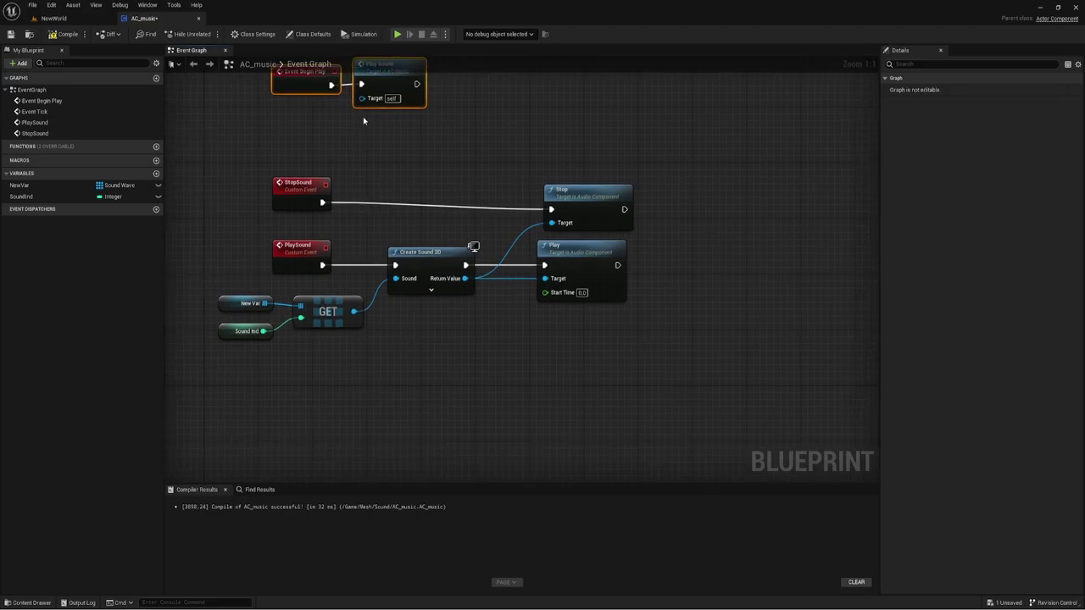
left_click(245, 331)
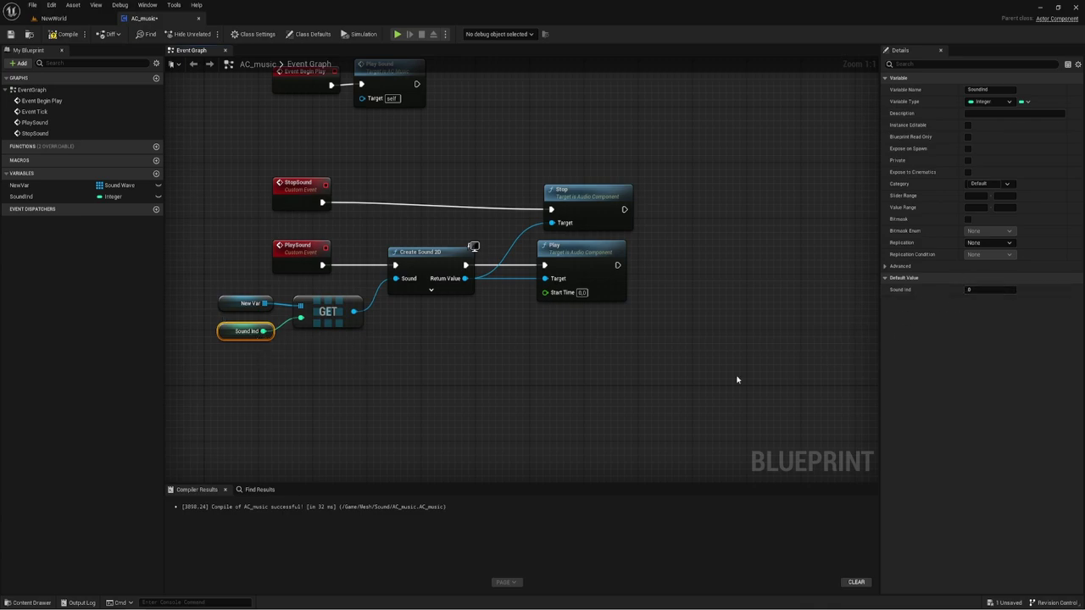
right_click_drag(501, 349, 409, 378)
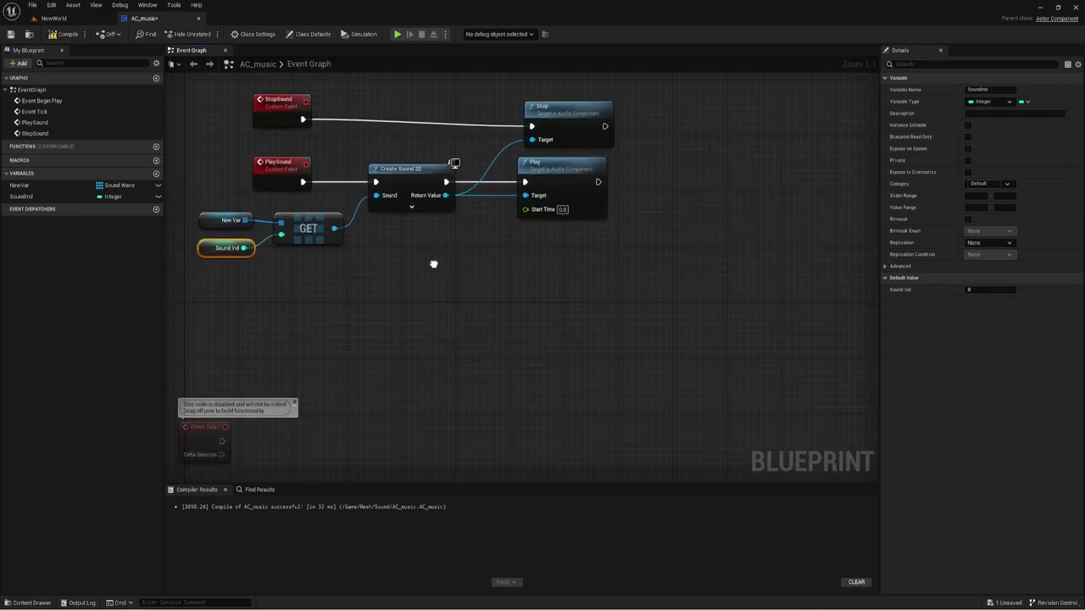
right_click_drag(409, 378, 505, 430)
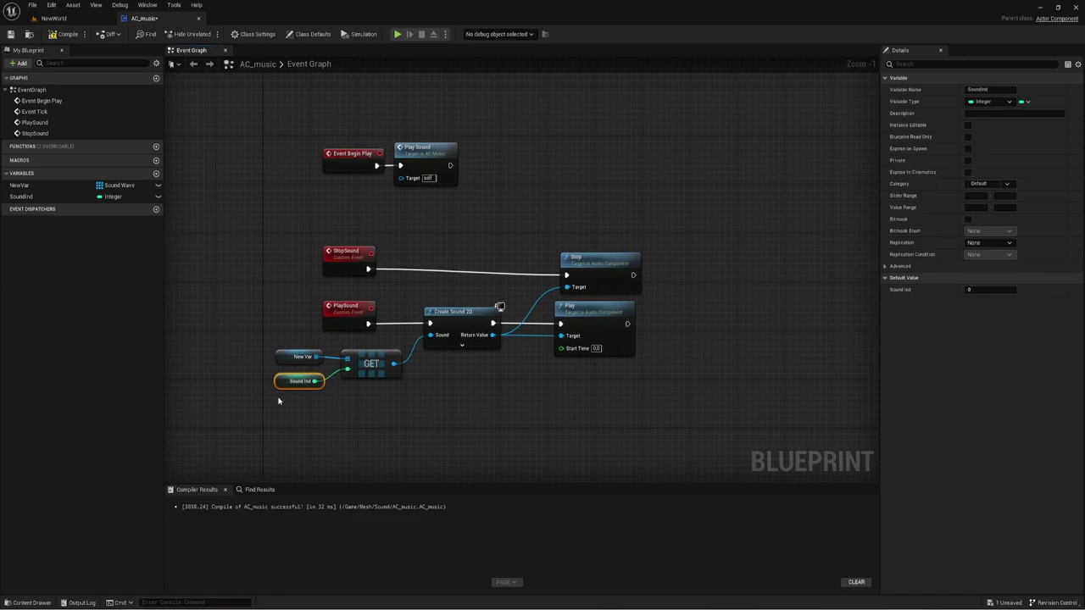
mouse_move(281, 397)
left_mouse_down()
mouse_move(630, 185)
mouse_move(476, 161)
mouse_move(432, 133)
left_mouse_up()
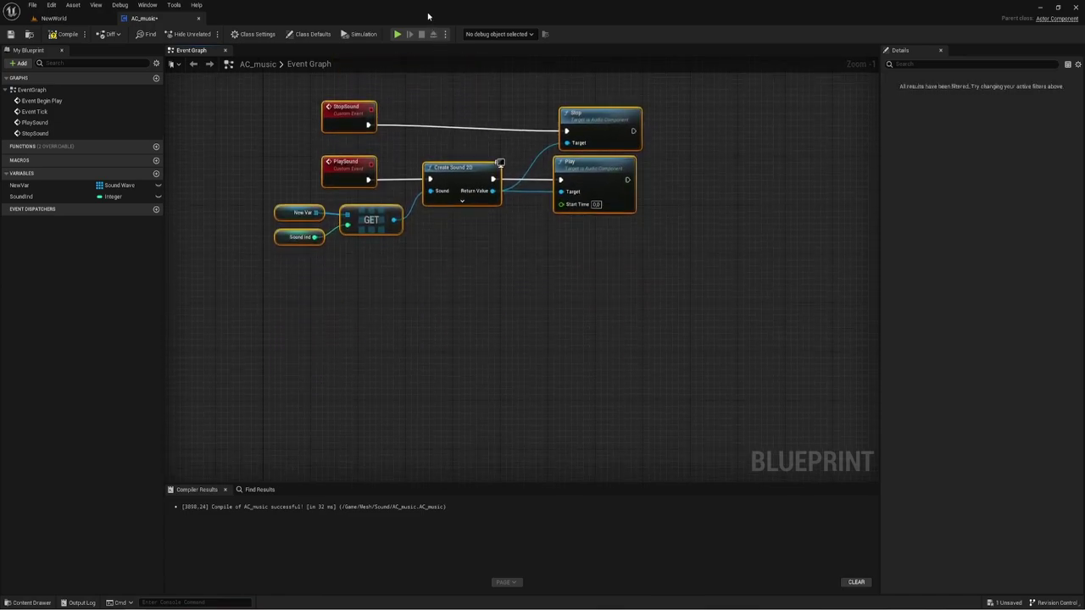
scroll(523, 373, "up", 1)
mouse_move(523, 373)
right_mouse_down()
mouse_move(463, 248)
mouse_move(464, 222)
right_mouse_up()
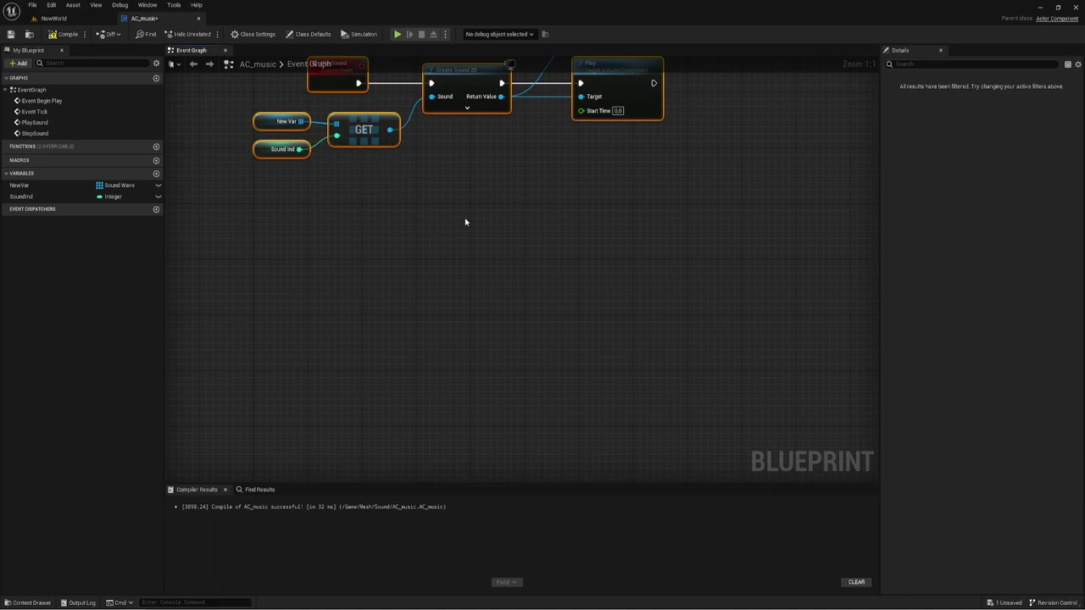
mouse_move(369, 252)
right_mouse_down()
mouse_move(385, 260)
mouse_move(348, 269)
right_mouse_up()
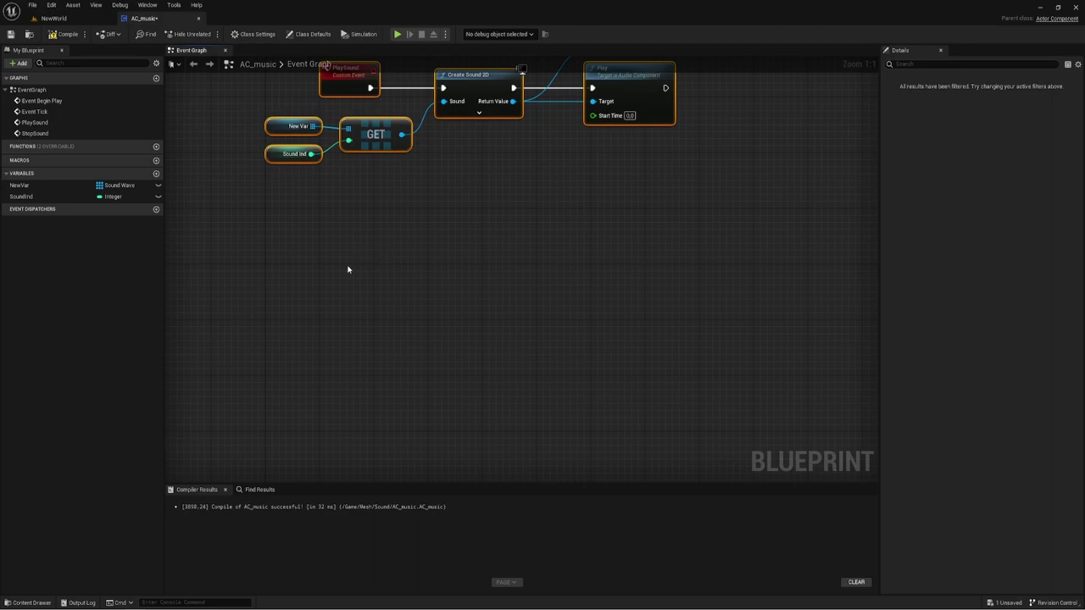
Add a custom event named Qpress to the event graph
right_click(347, 270)
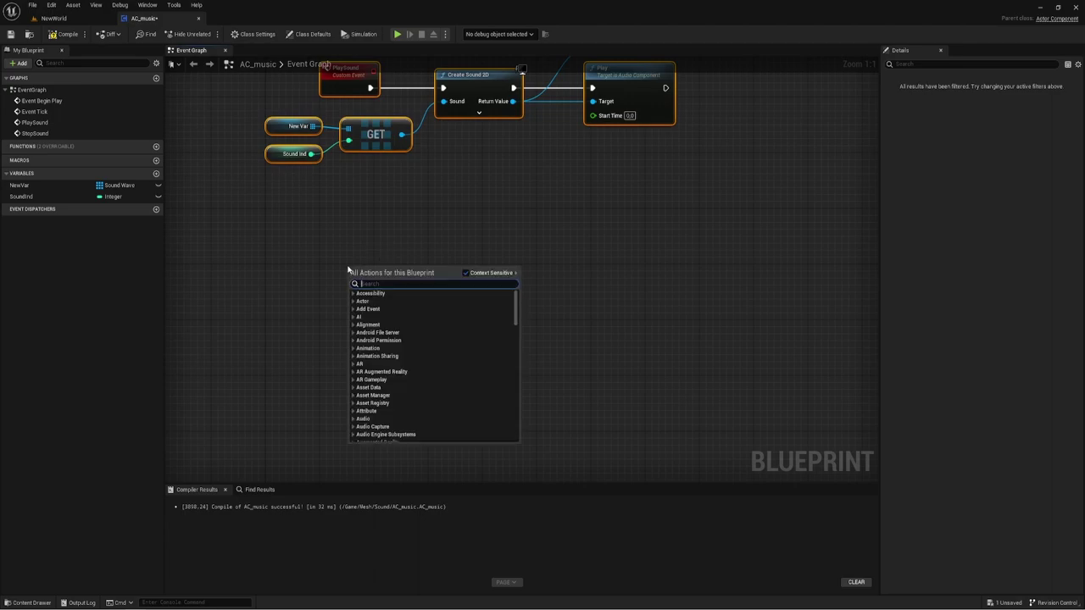
type("Cust")
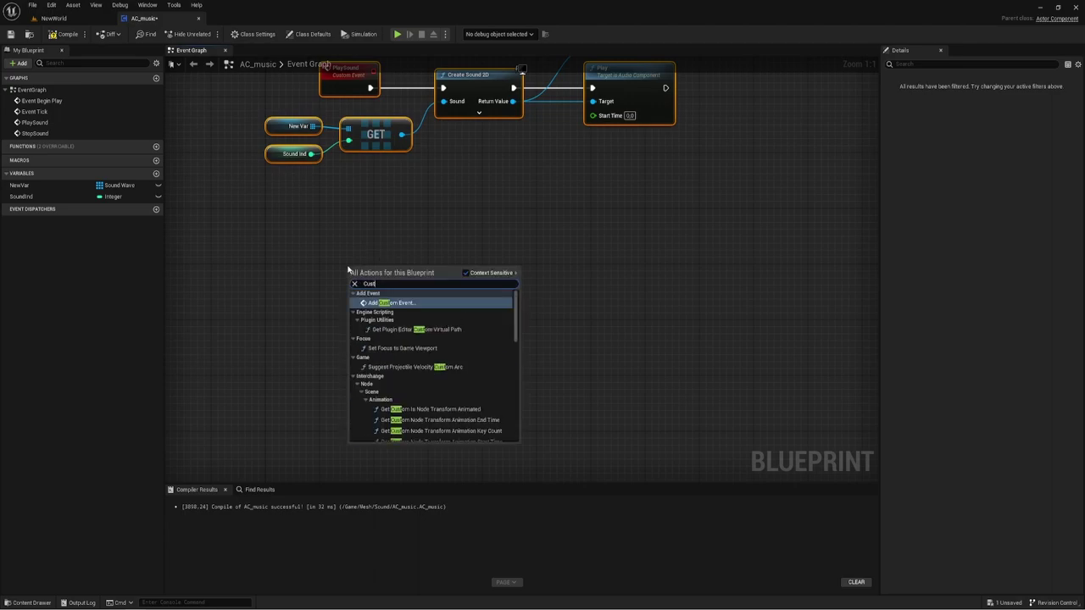
key("Return")
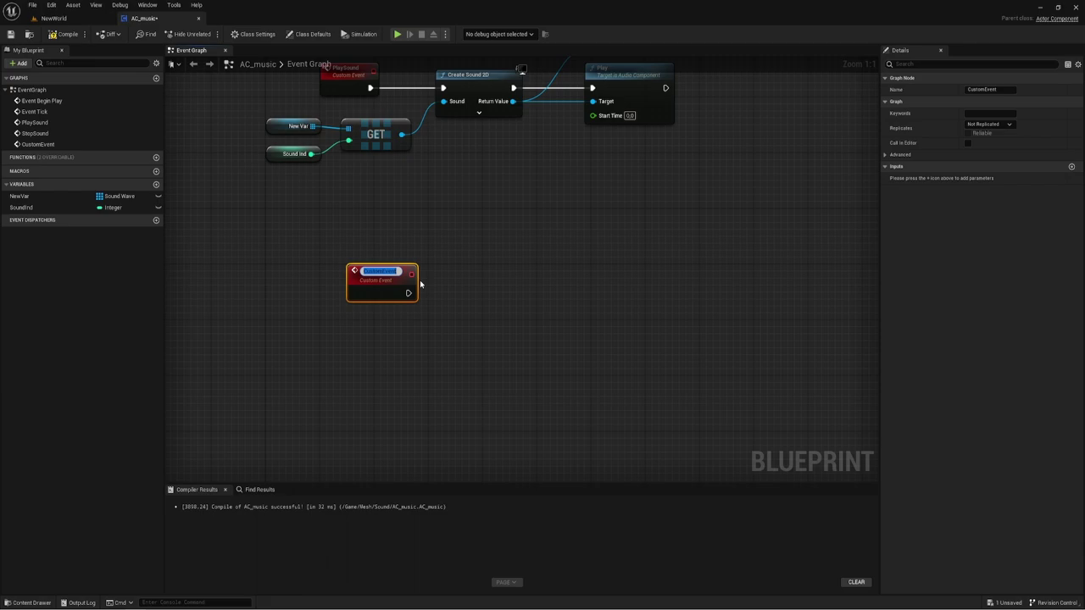
type("C")
type("ress")
key("Return")
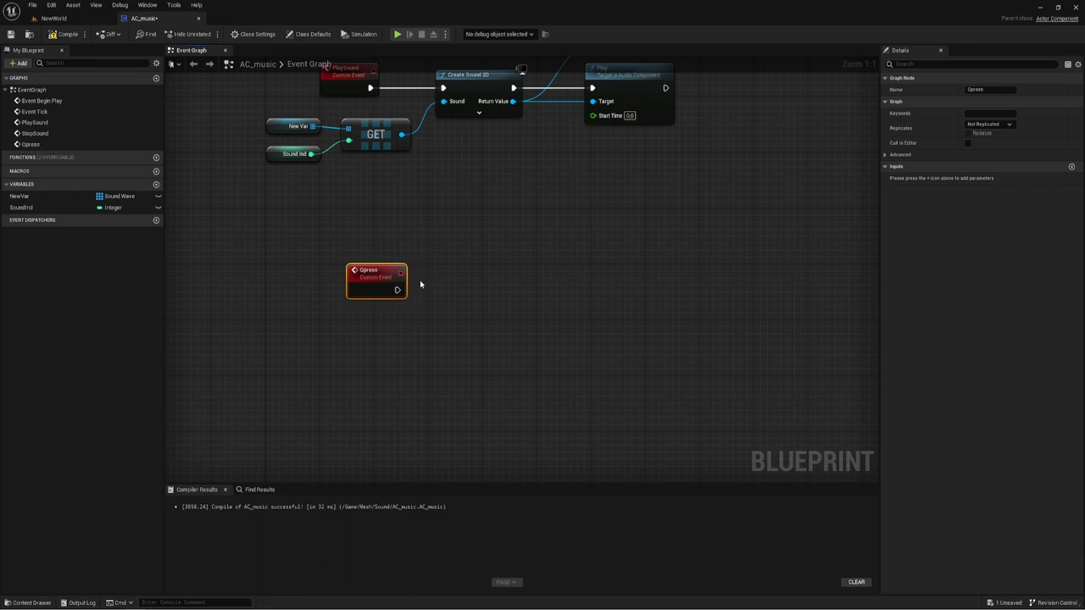
Add a second custom event named Epress and arrange both event nodes
right_click(325, 376)
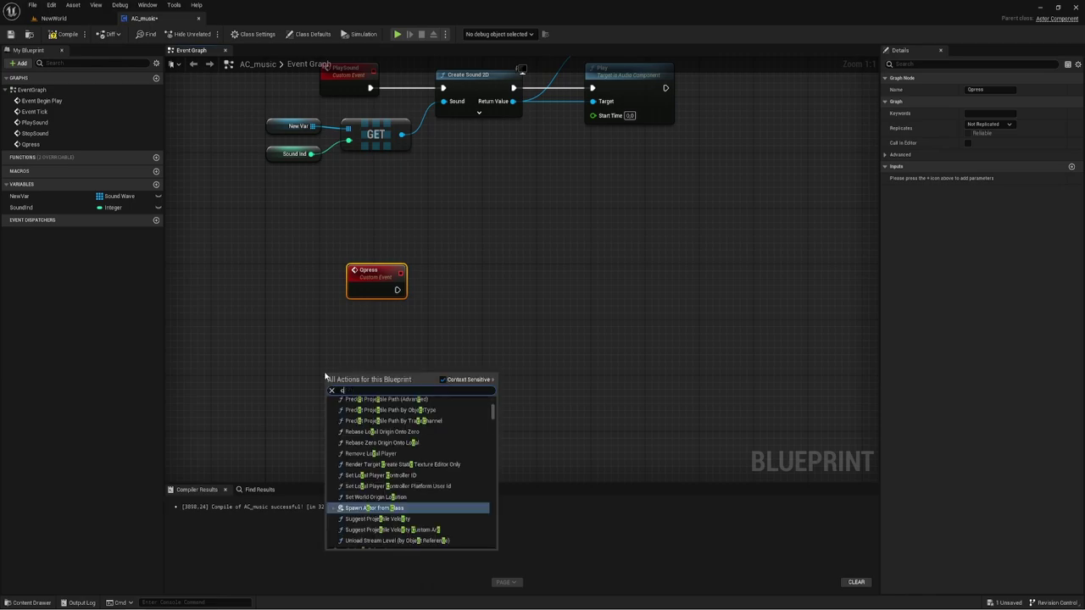
type("cust")
key("Return")
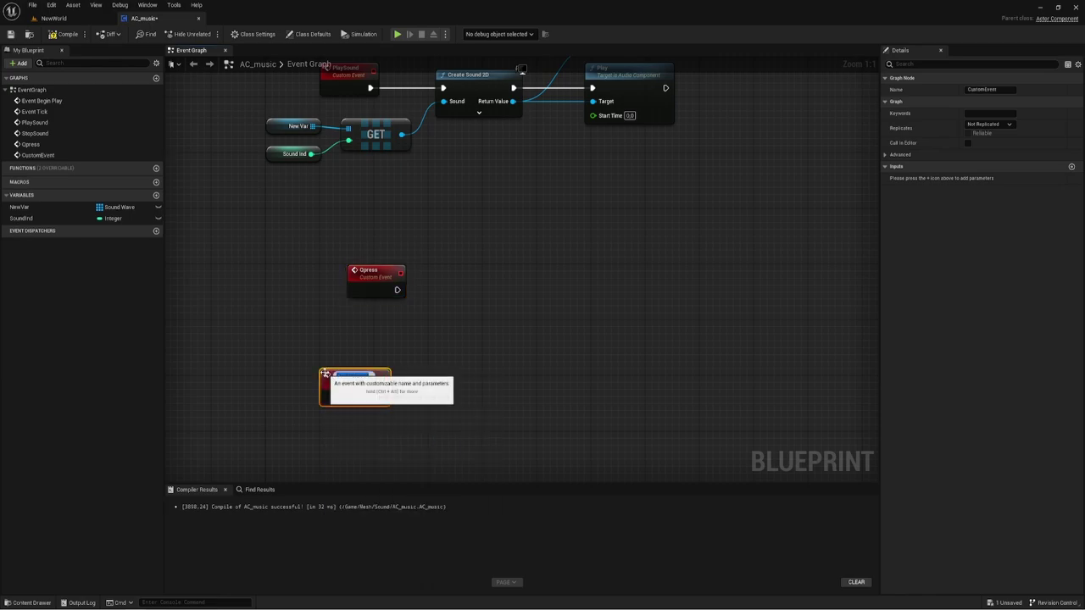
type("W")
key("Return")
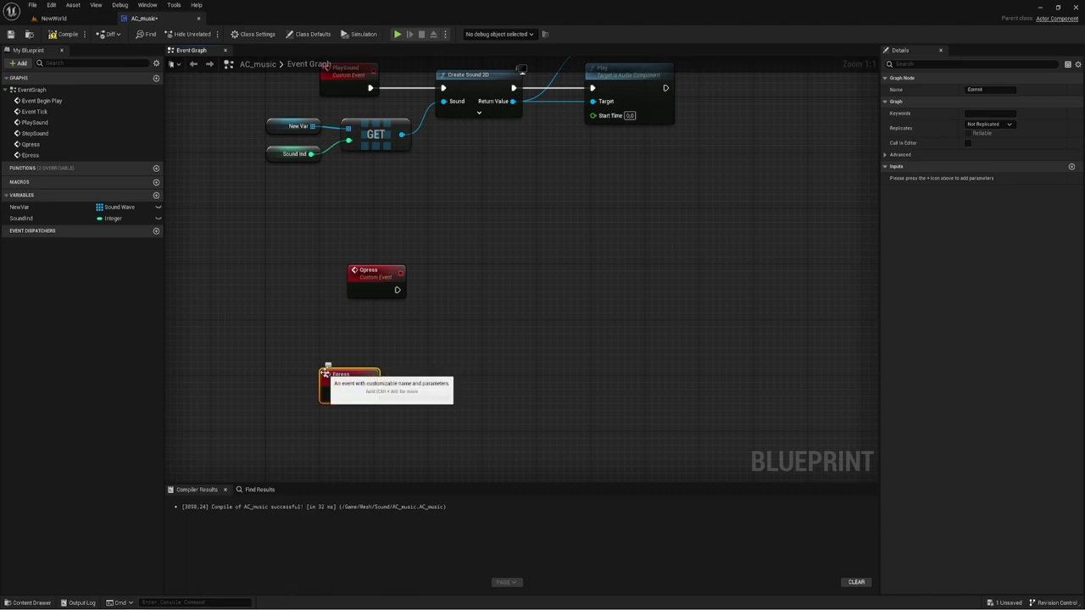
left_click_drag(342, 389, 362, 388)
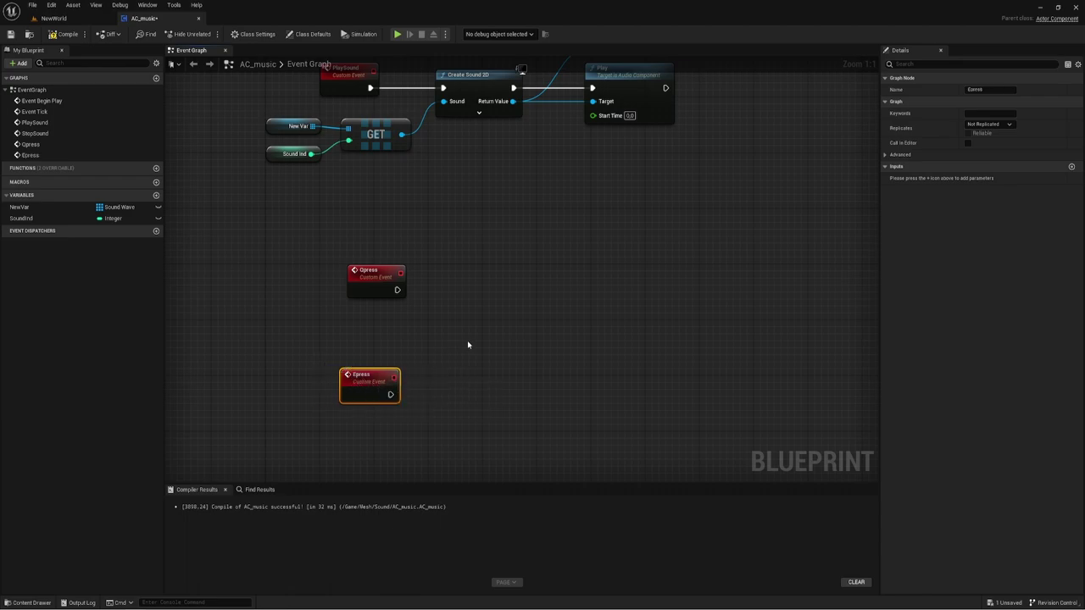
right_click_drag(467, 345, 399, 317)
left_click(299, 245)
left_click_drag(299, 245, 300, 231)
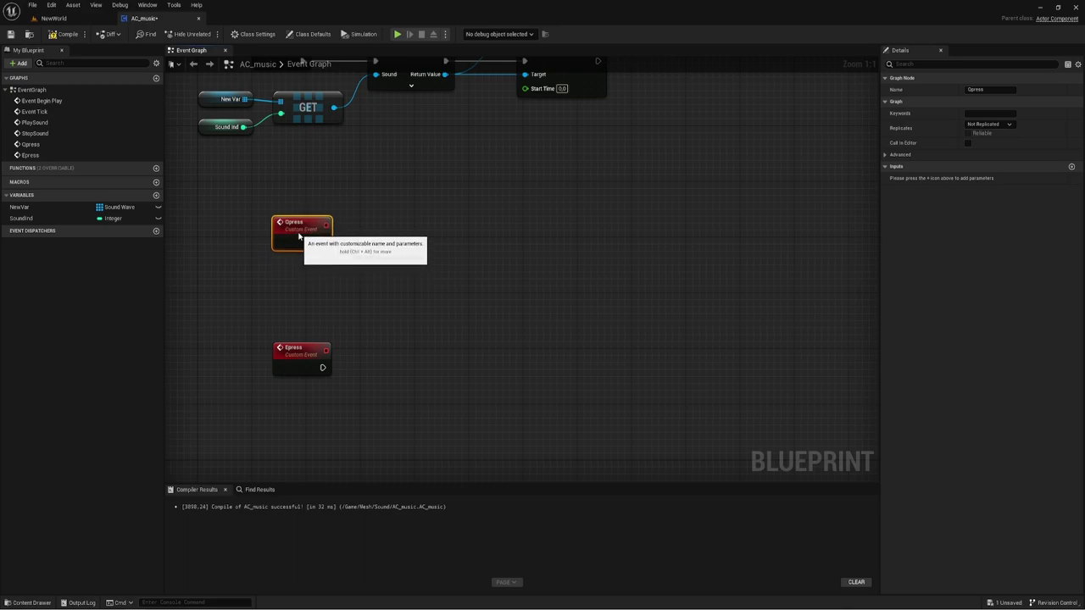
right_click_drag(422, 259, 410, 291)
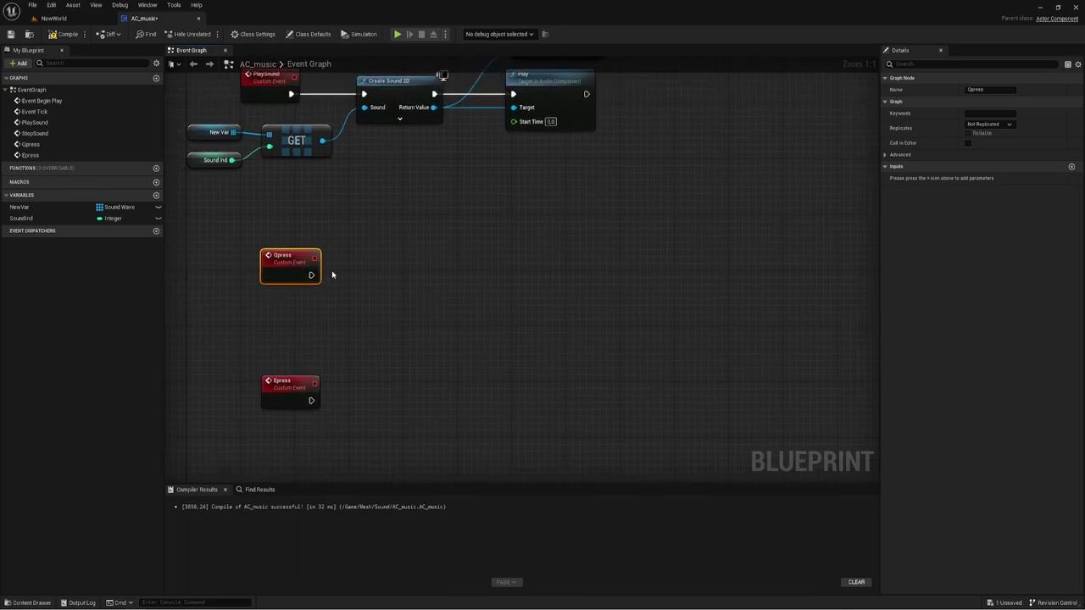
left_click_drag(223, 344, 378, 441)
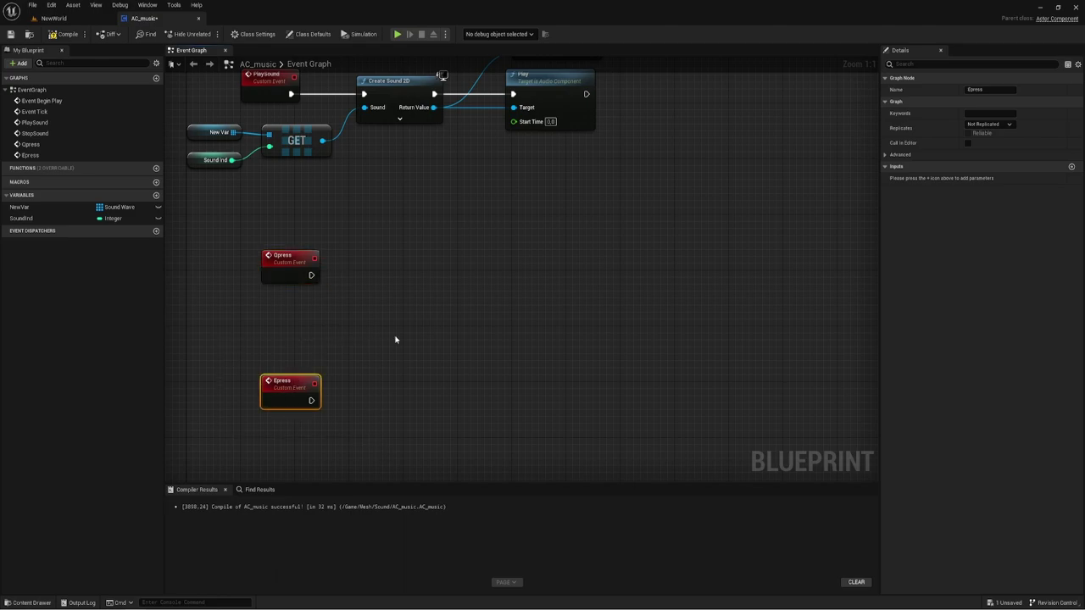
scroll(314, 357, "up", 1)
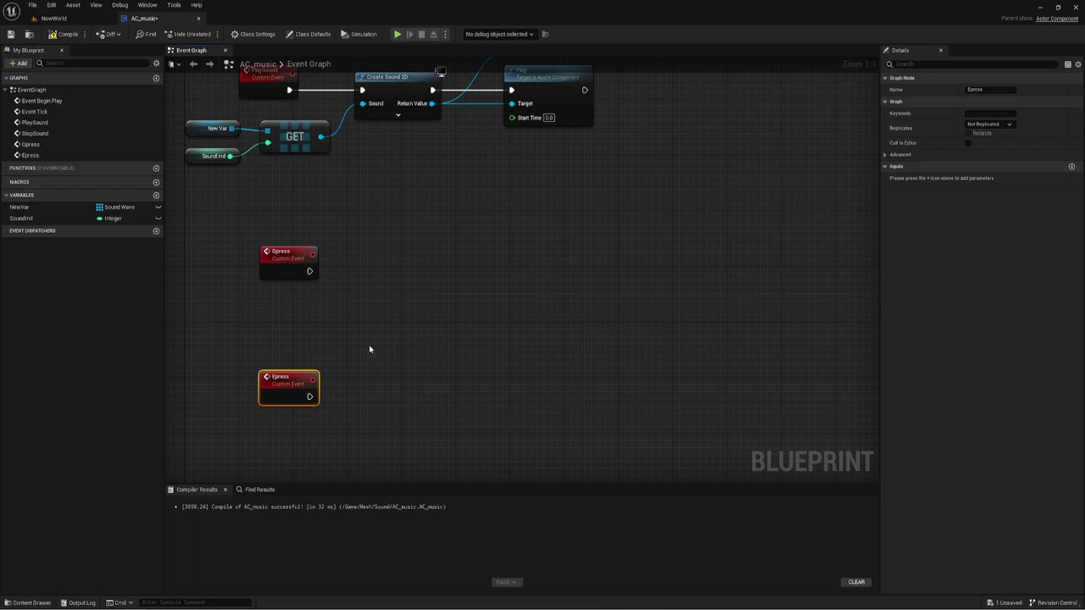
Place a Sound Ind getter node below the Qpress event
left_click(22, 219)
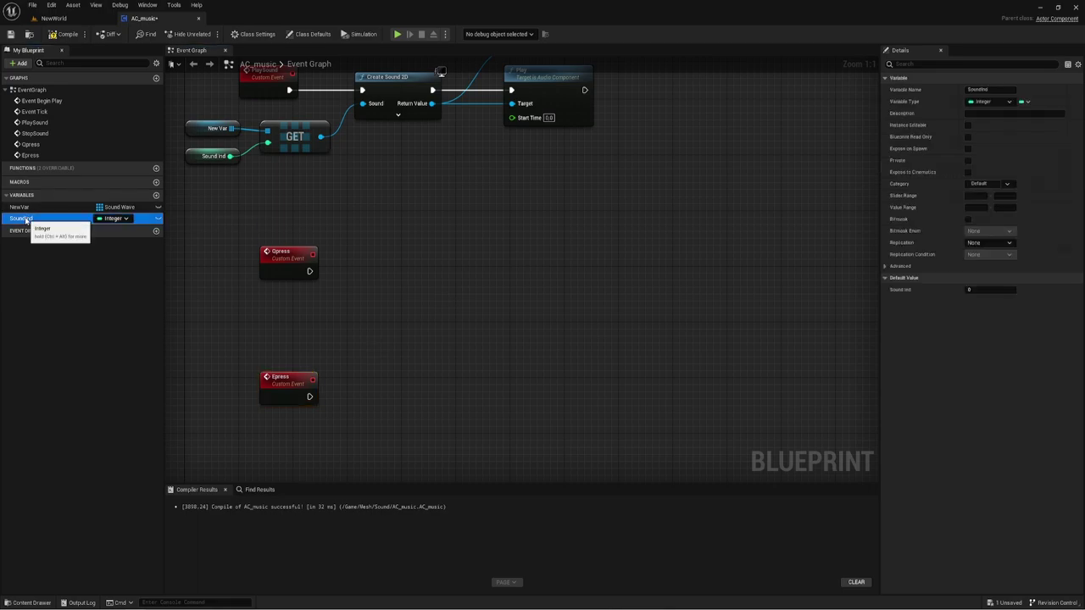
left_click_drag(30, 218, 290, 321)
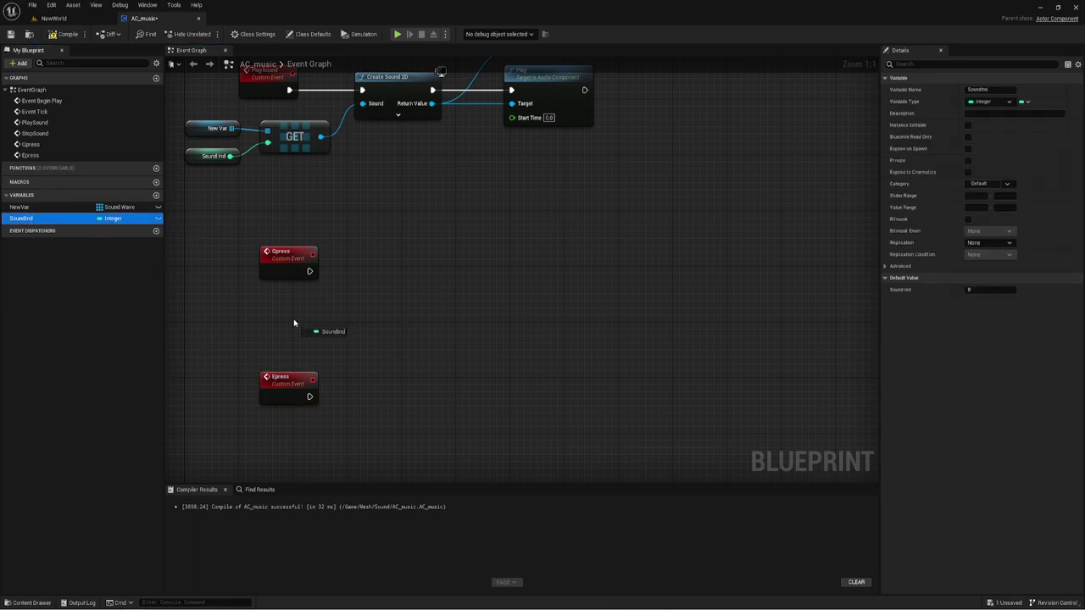
left_click(329, 338)
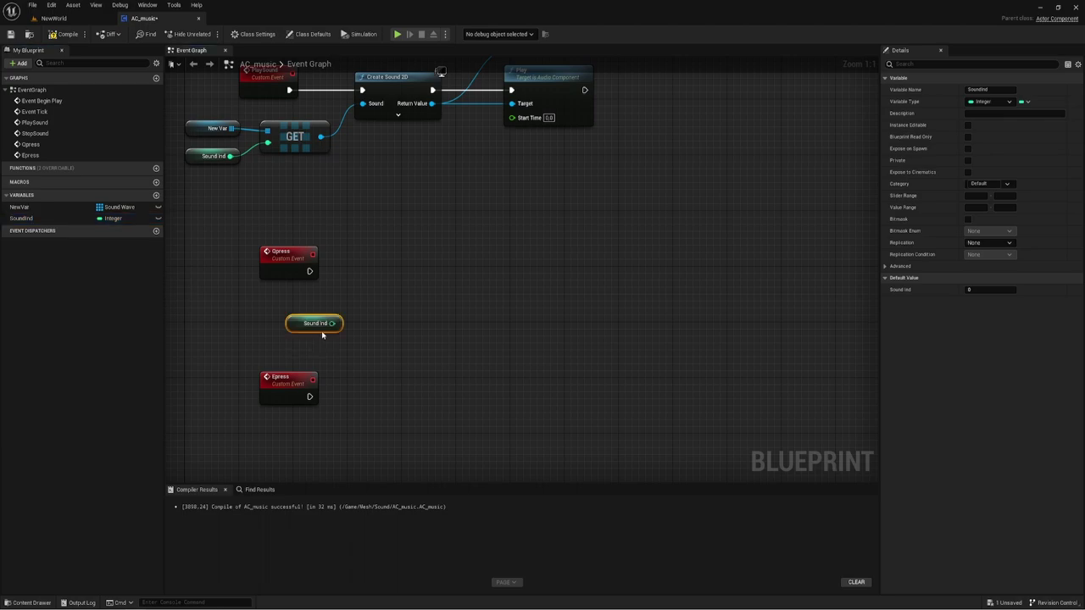
left_click_drag(339, 323, 371, 278)
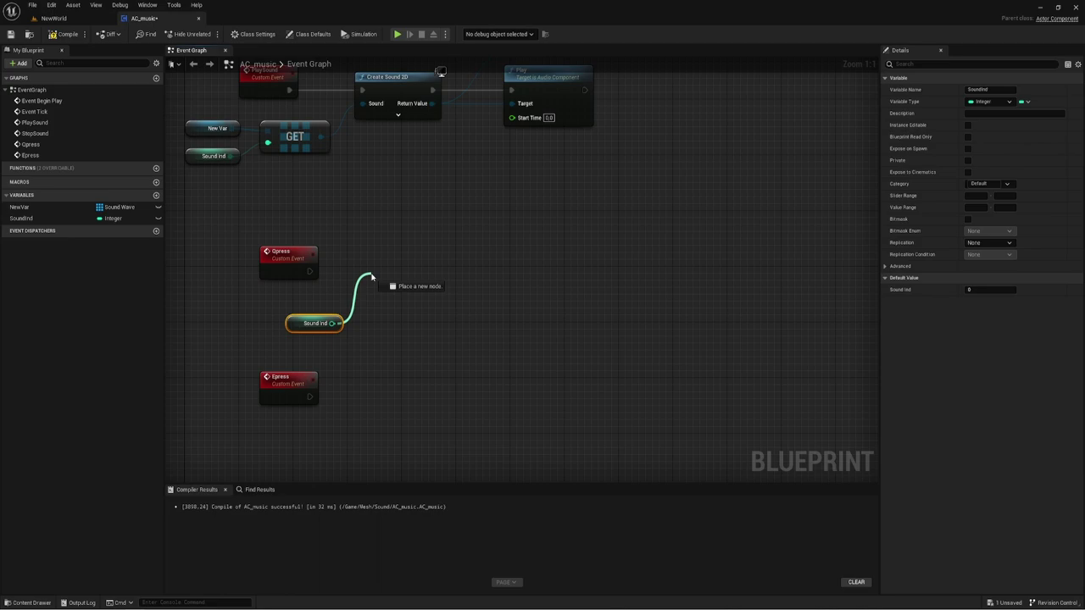
left_click_drag(371, 277, 373, 273)
left_click(367, 256)
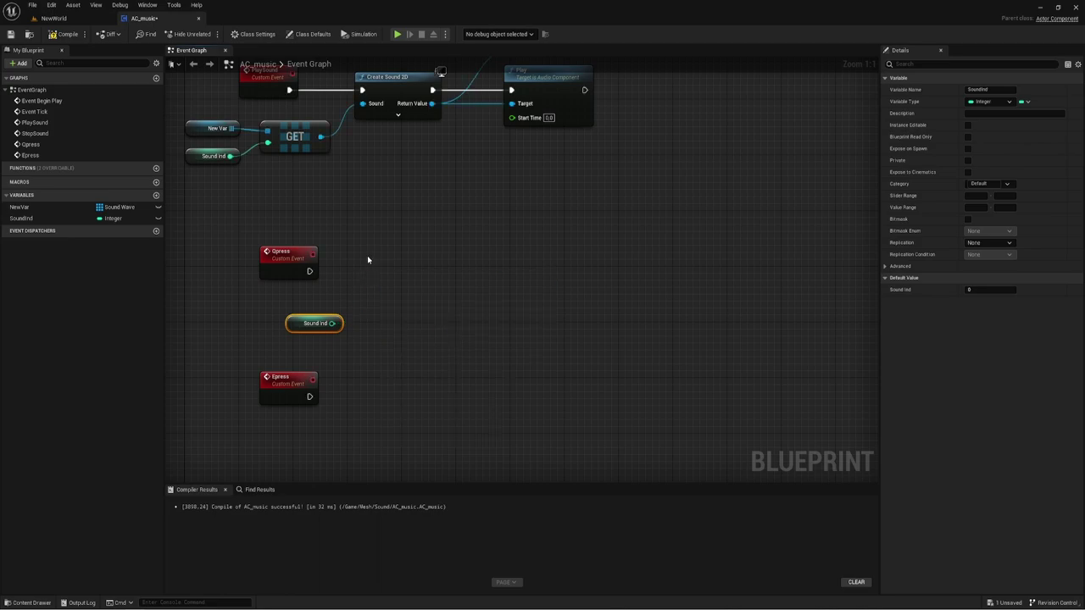
left_click(381, 263)
Add a Branch after Qpress, with a Sound Ind == 0 check driving its Condition
left_click(425, 255)
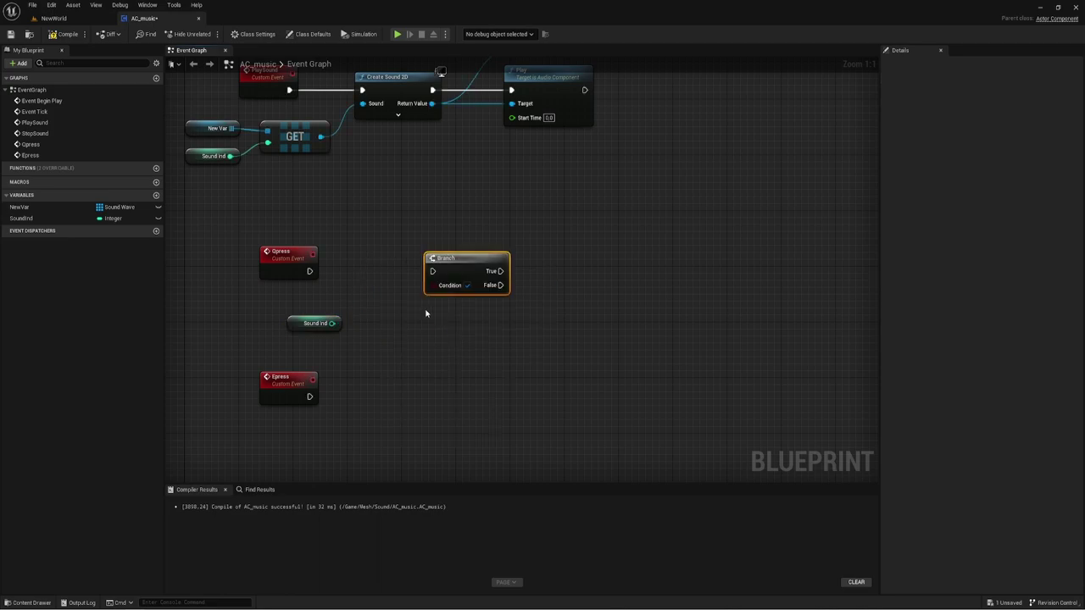
left_click_drag(310, 271, 433, 271)
left_click_drag(331, 323, 375, 305)
type("==")
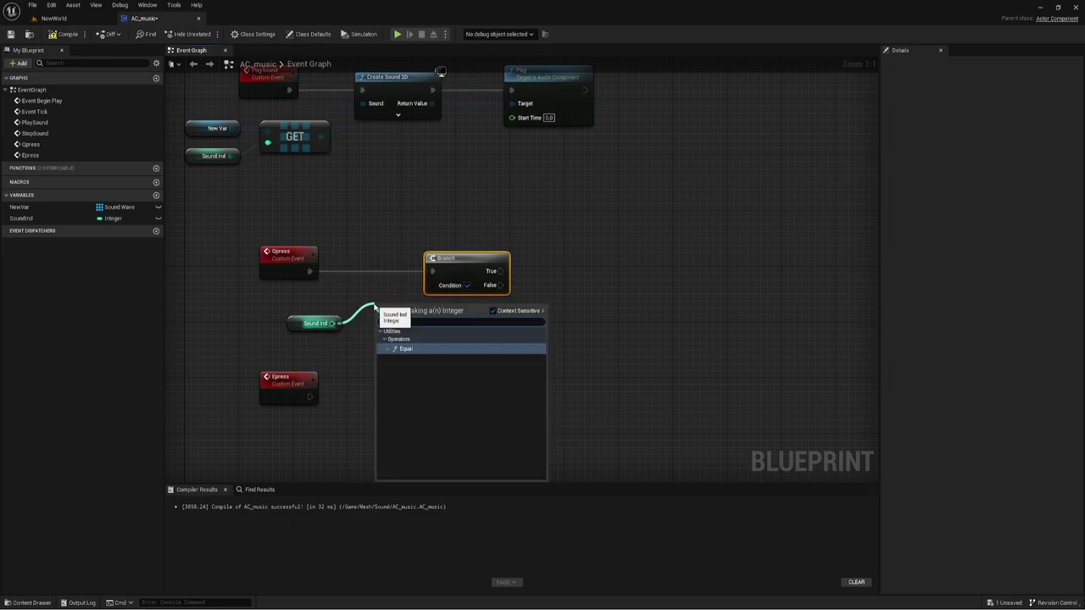
left_click(405, 350)
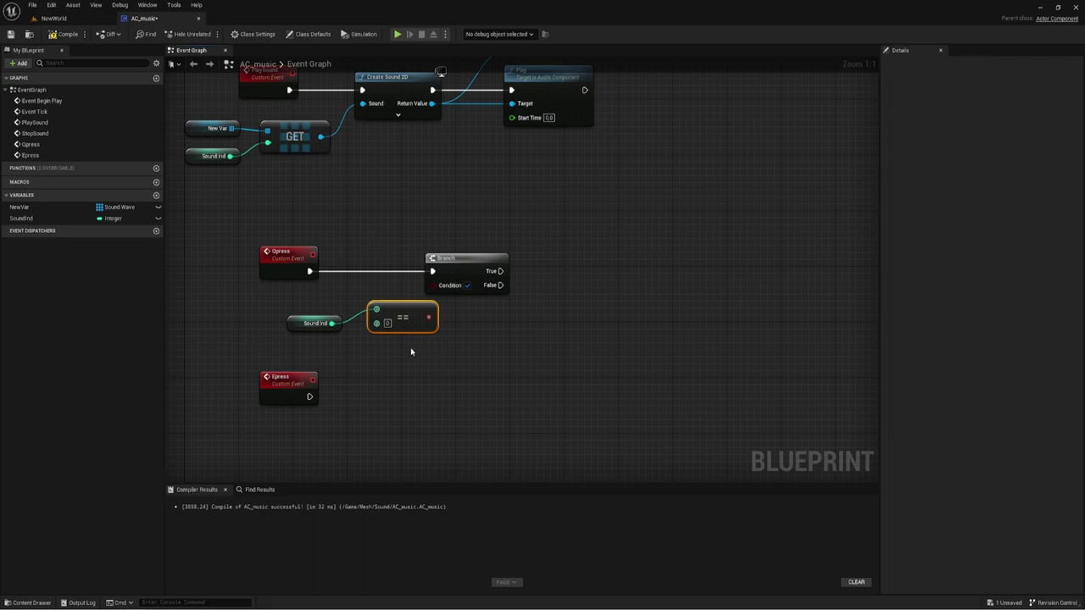
left_click_drag(429, 317, 433, 285)
Add a SET Sound Ind node on the Branch's True output
right_click_drag(480, 337, 398, 338)
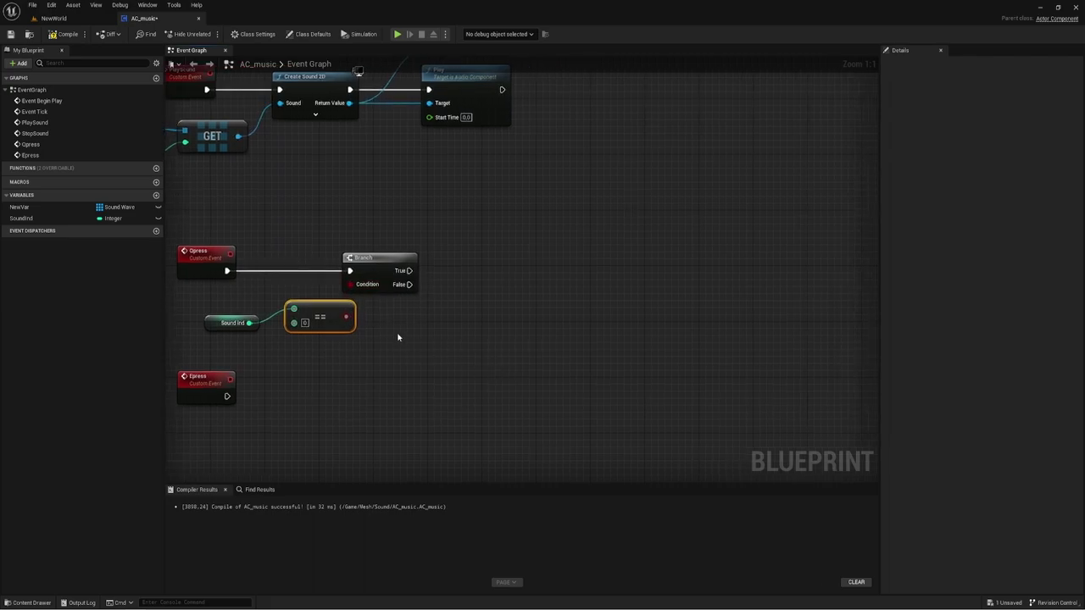
left_click_drag(355, 267, 384, 268)
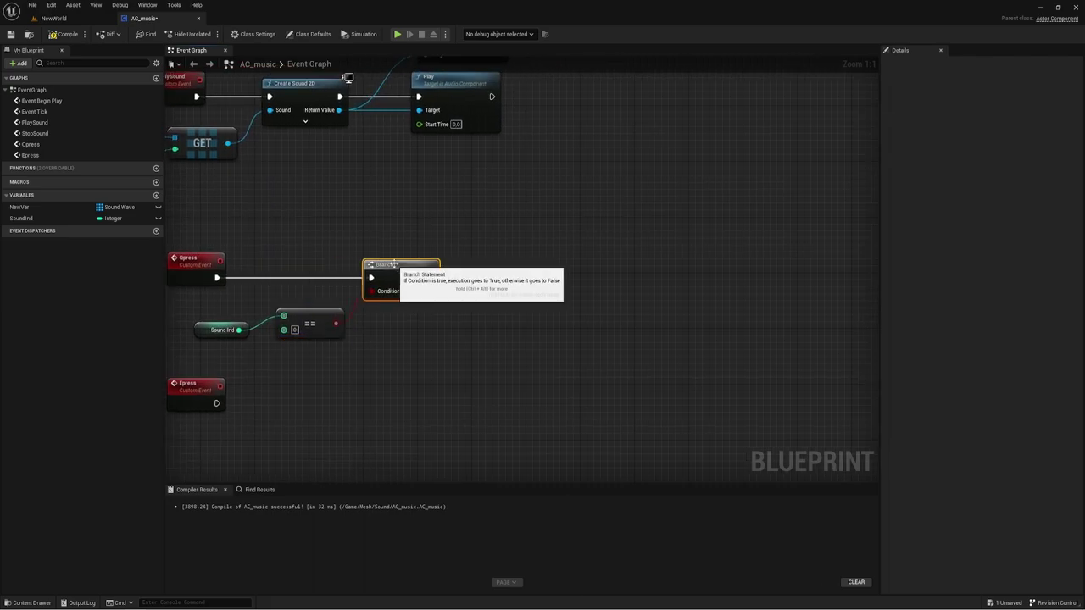
right_click_drag(512, 353, 505, 354)
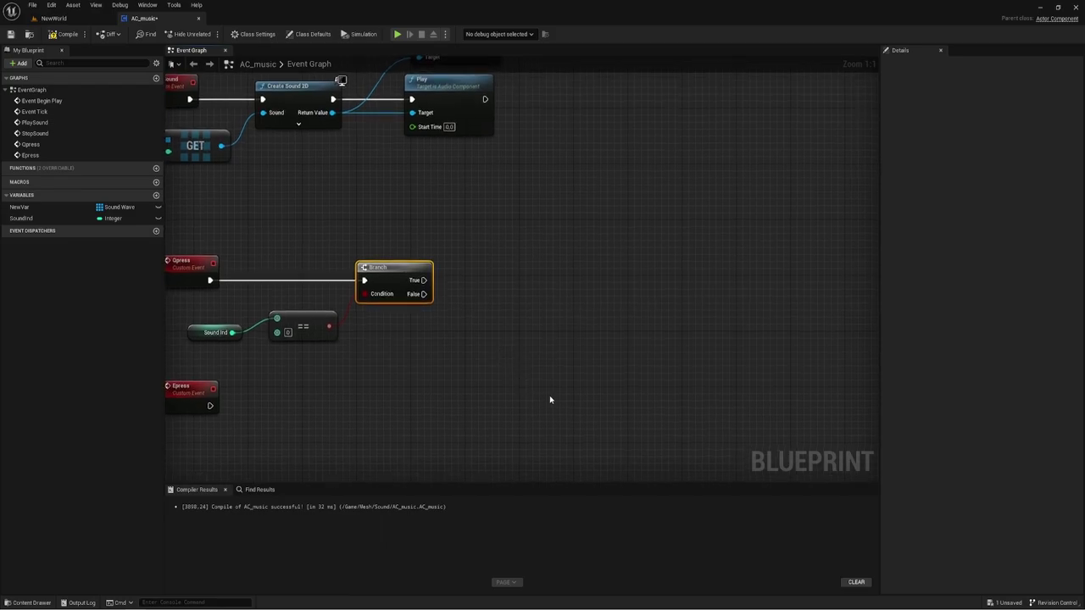
mouse_move(537, 394)
right_mouse_down()
mouse_move(515, 402)
mouse_move(547, 396)
right_mouse_up()
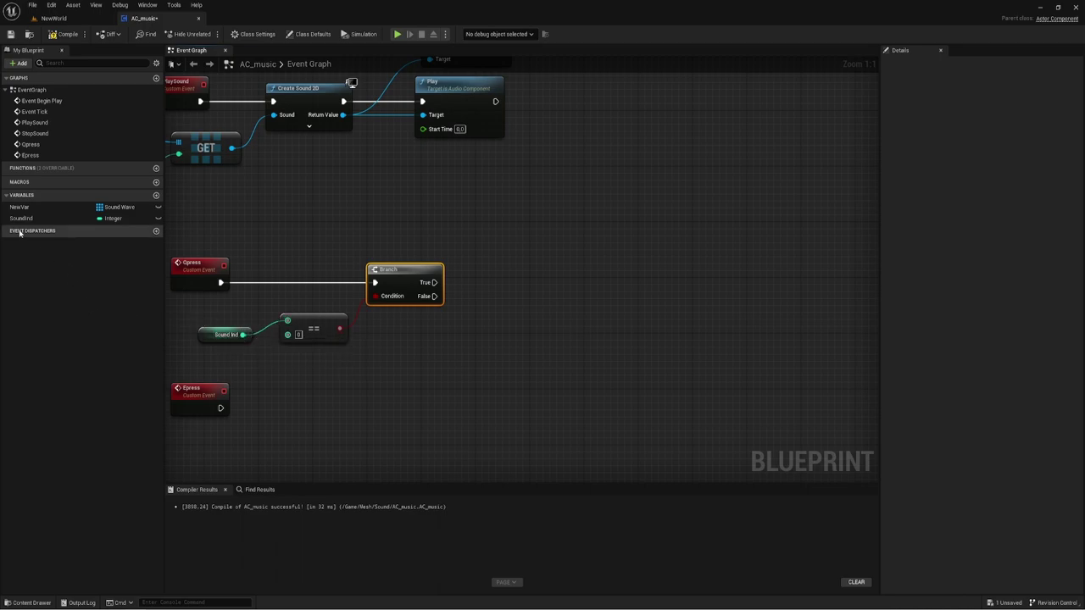
left_click(51, 218)
mouse_move(85, 219)
left_mouse_down()
mouse_move(495, 253)
mouse_move(435, 285)
left_mouse_up()
left_click(519, 259)
left_click_drag(525, 269, 525, 263)
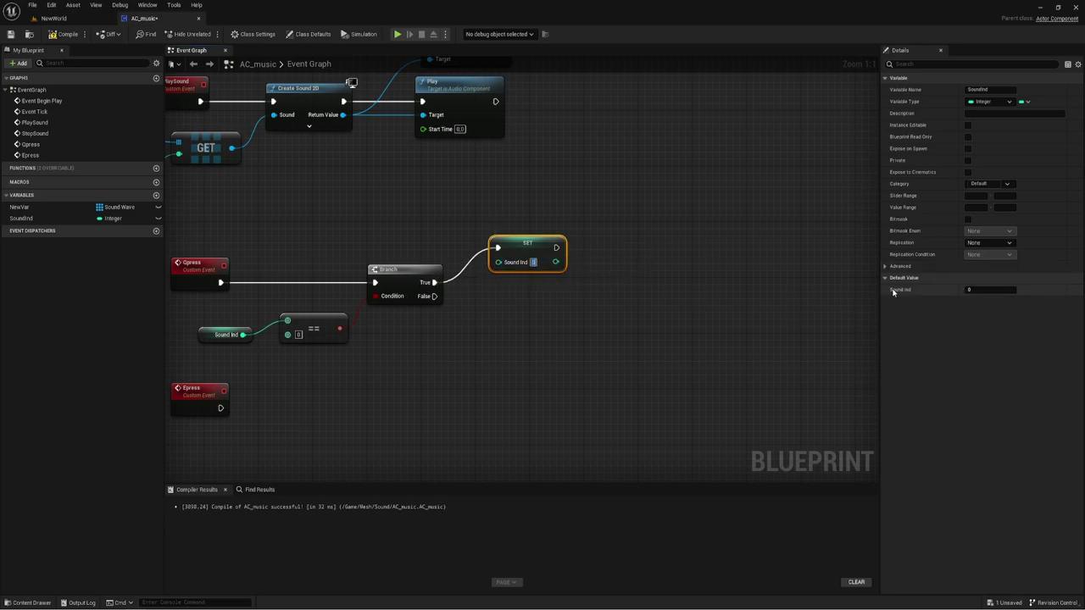
right_click_drag(328, 192, 386, 188)
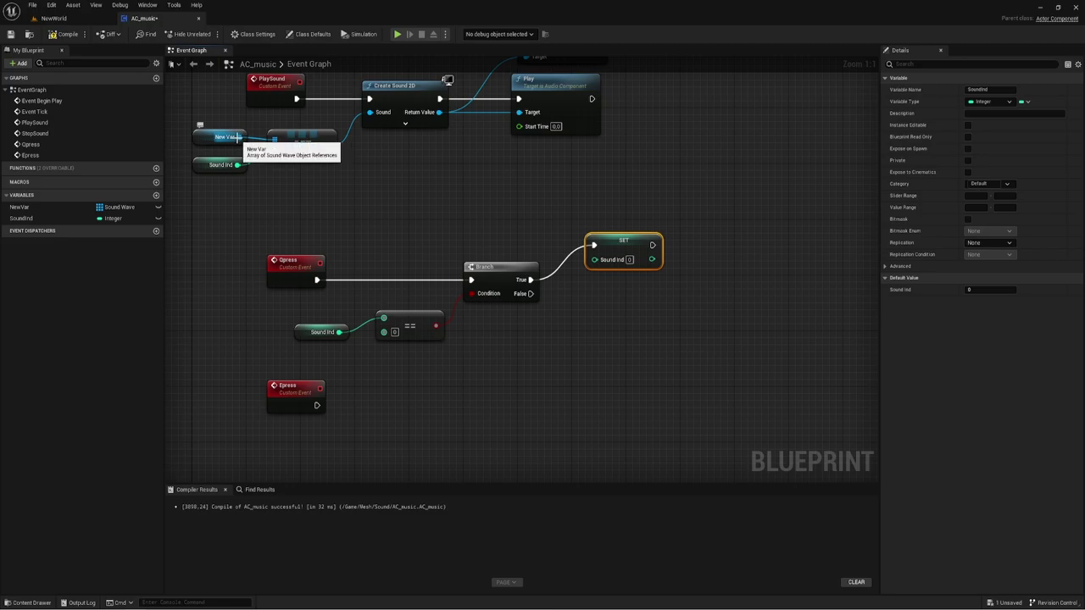
right_click_drag(185, 120, 280, 190)
Place a New Var getter near Event Begin Play and add an array Length node
left_click(314, 208)
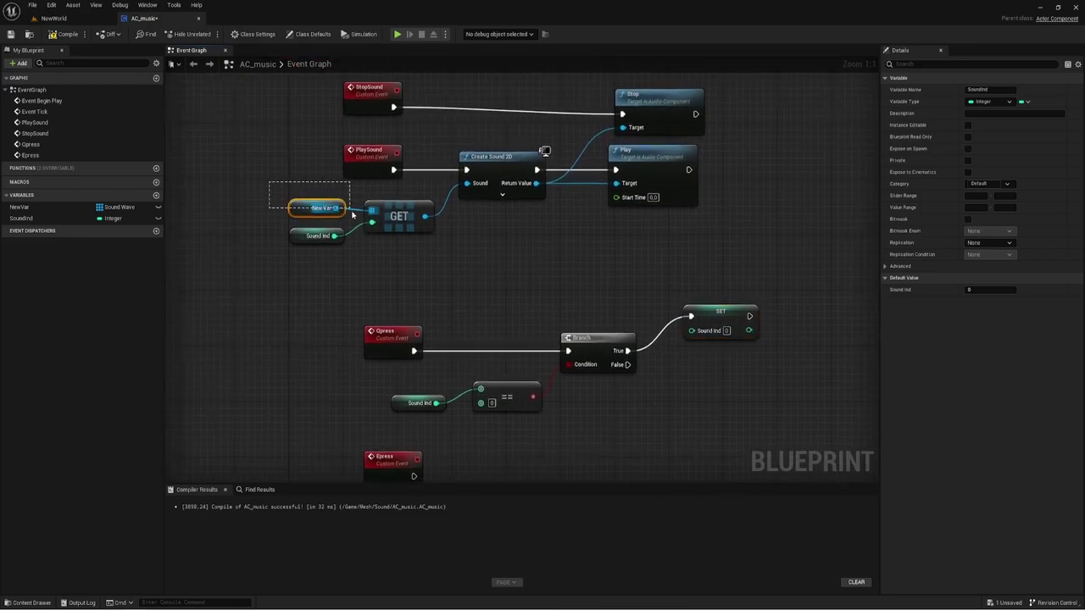
mouse_move(428, 83)
right_mouse_down()
mouse_move(413, 206)
mouse_move(375, 239)
right_mouse_up()
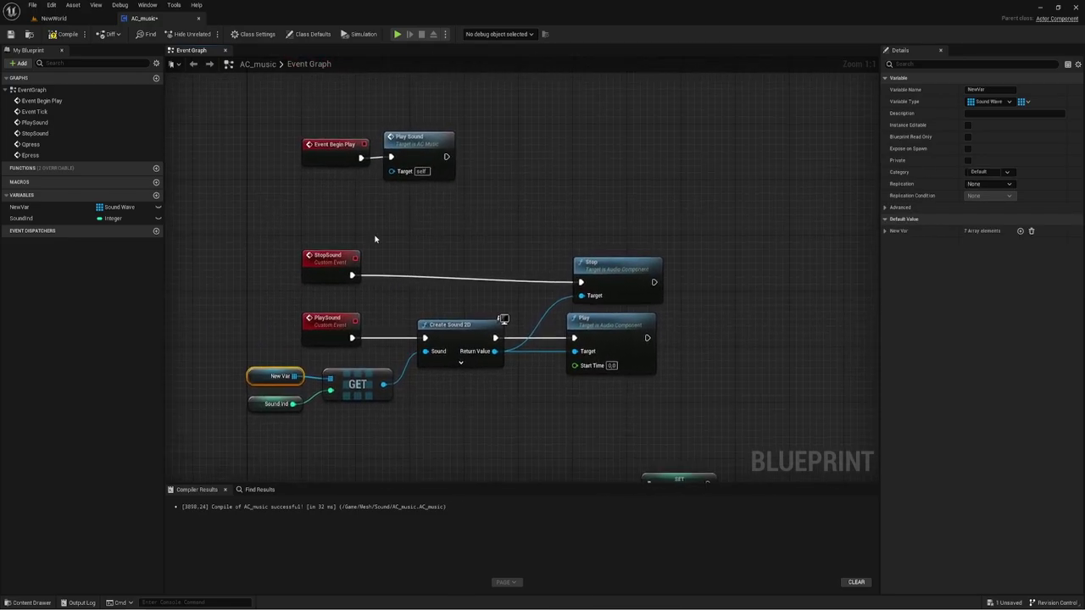
left_click(337, 154)
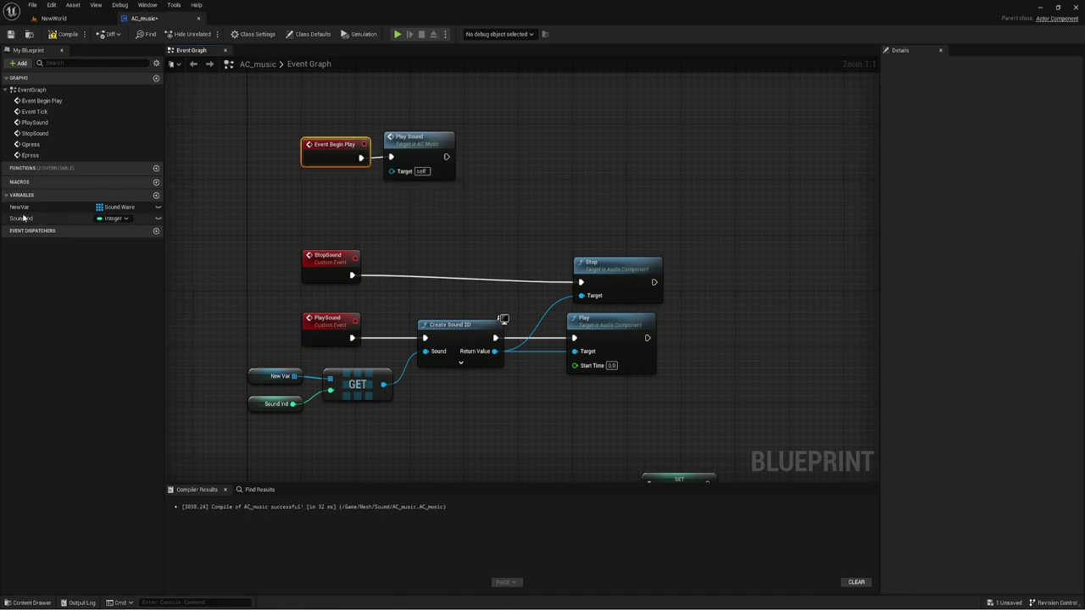
left_click(21, 218)
mouse_move(19, 207)
left_mouse_down()
mouse_move(404, 195)
mouse_move(499, 174)
left_mouse_up()
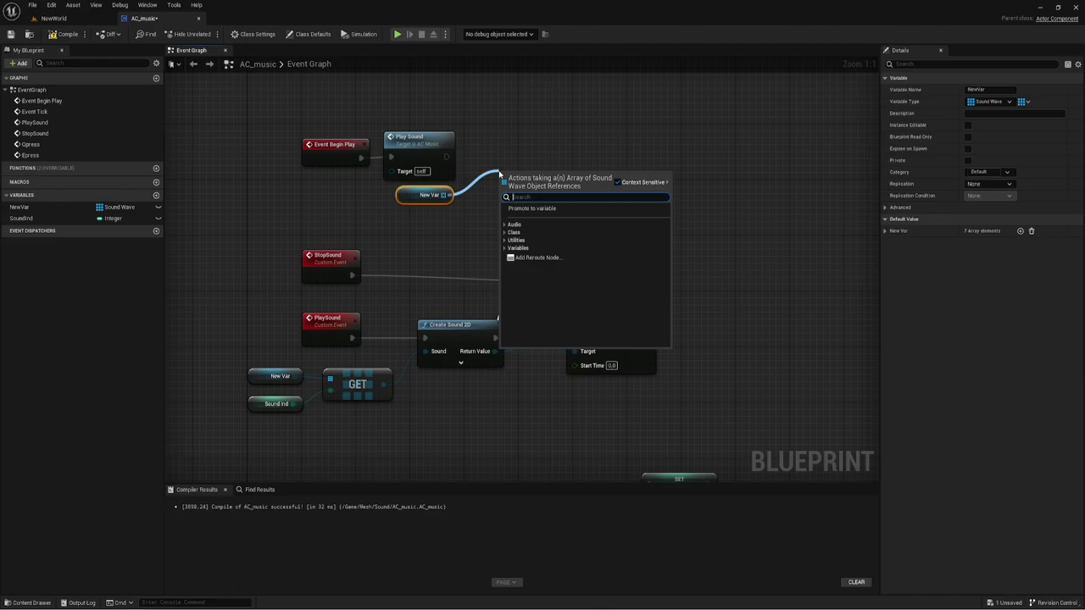
type("leng")
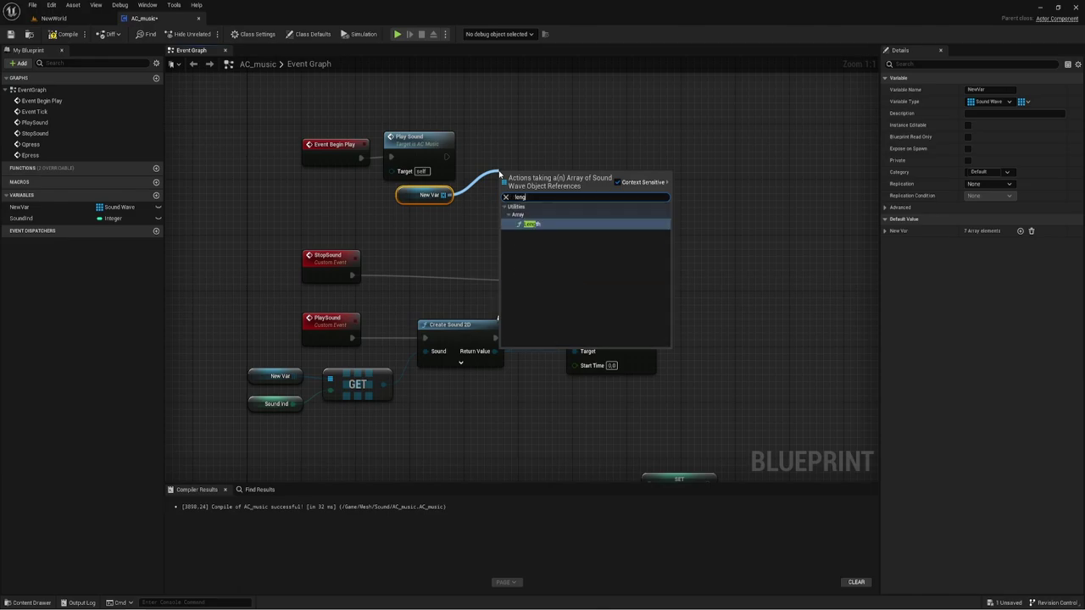
key("Return")
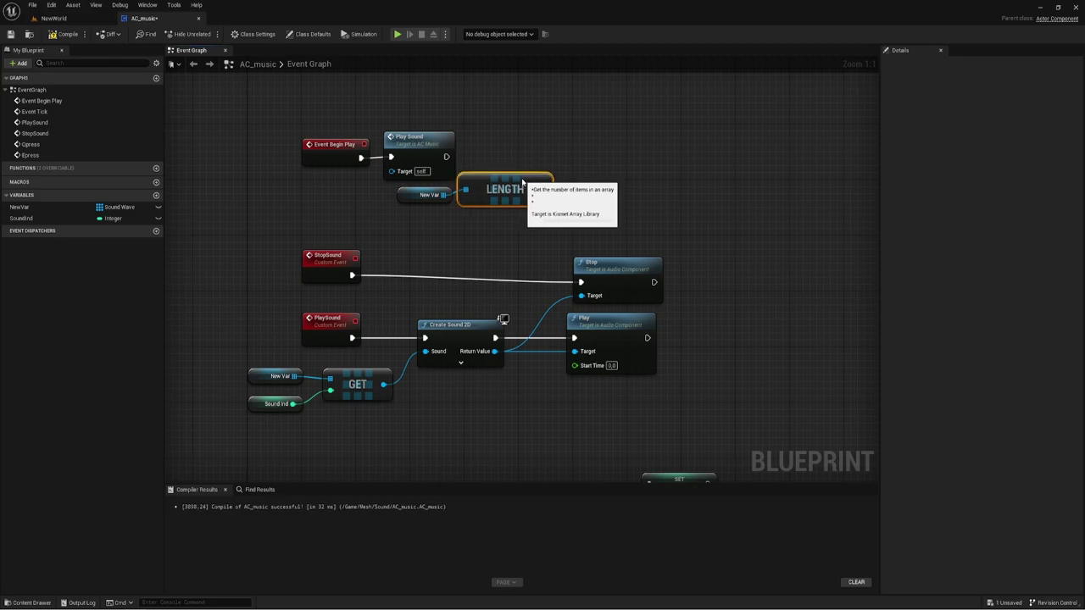
Promote the Length result to a new variable named SoundMax and run its SET after Play Sound
left_click_drag(543, 189, 580, 130)
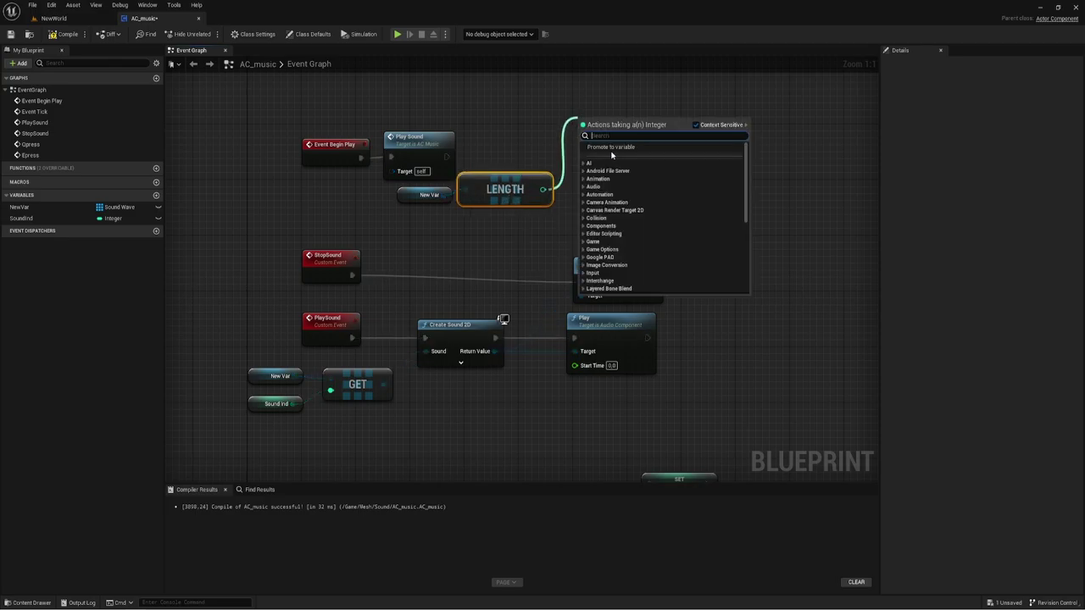
left_click(610, 146)
type("SounMax")
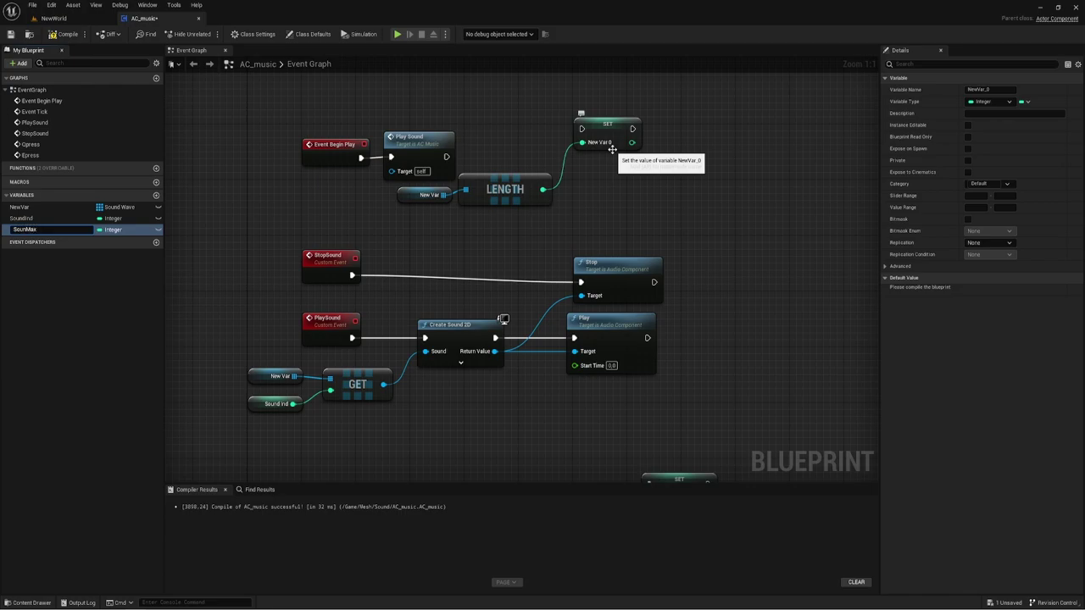
key("Return")
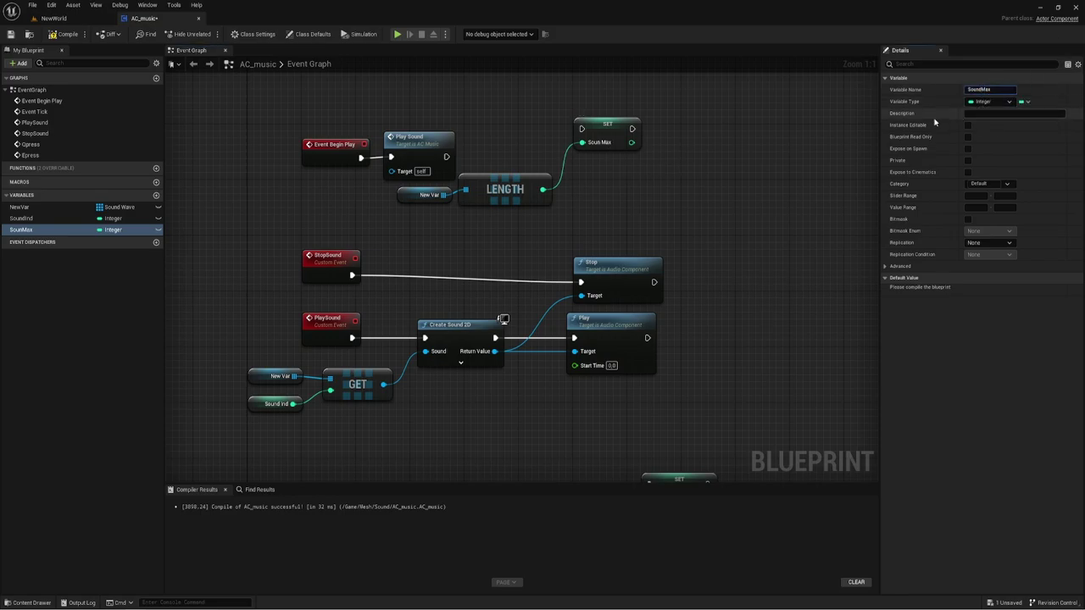
type("d")
key("Return")
mouse_move(581, 128)
left_mouse_down()
mouse_move(491, 165)
mouse_move(447, 157)
mouse_move(599, 143)
left_mouse_up()
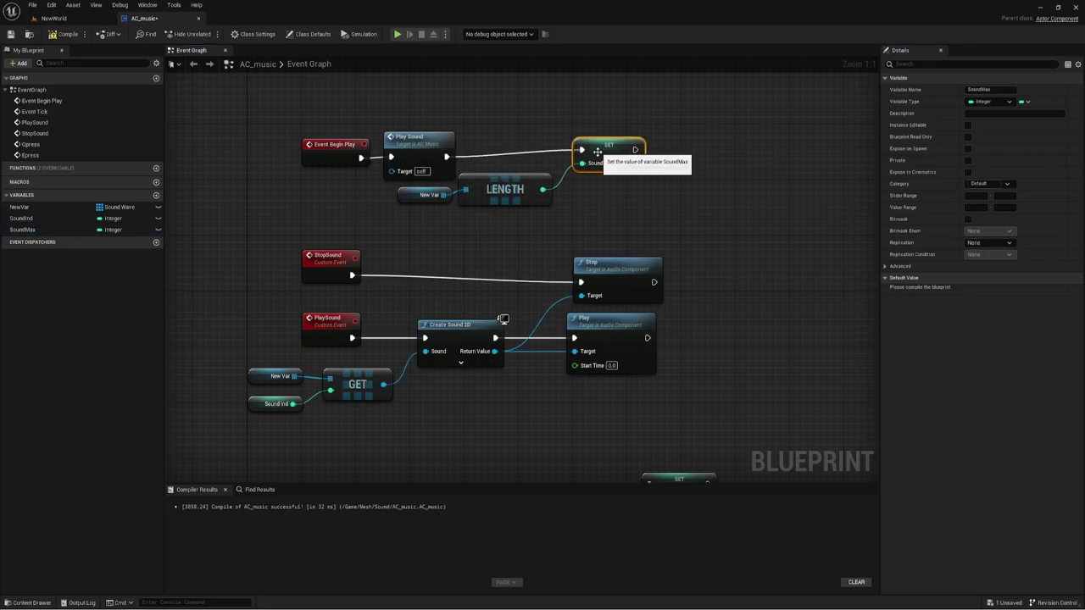
right_click_drag(599, 199, 596, 177)
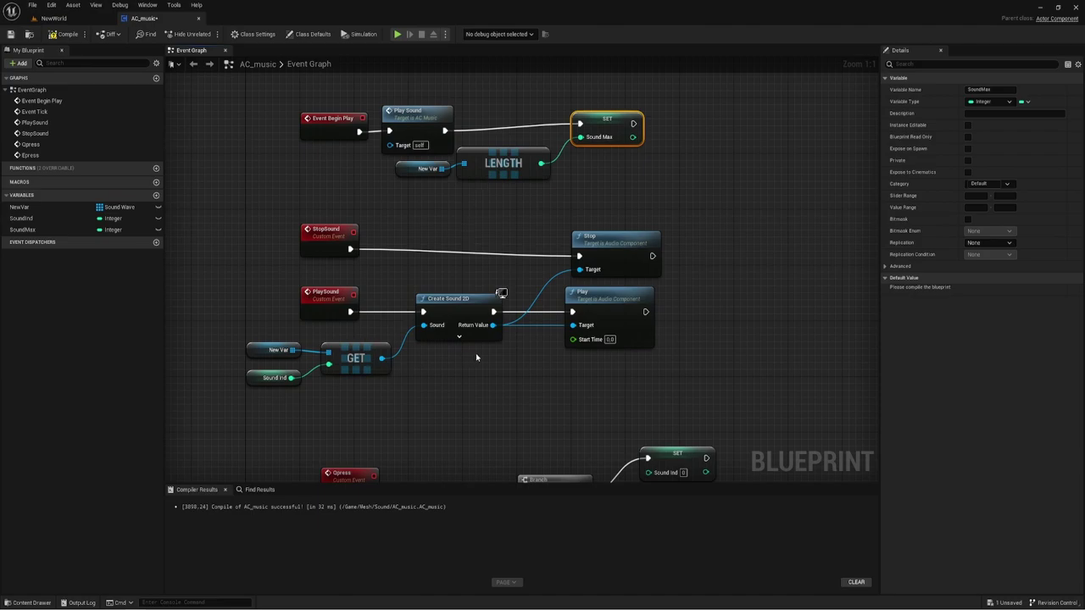
Wire a Sound Max getter into the value input of the SET Sound Ind node
right_click_drag(350, 338, 299, 173)
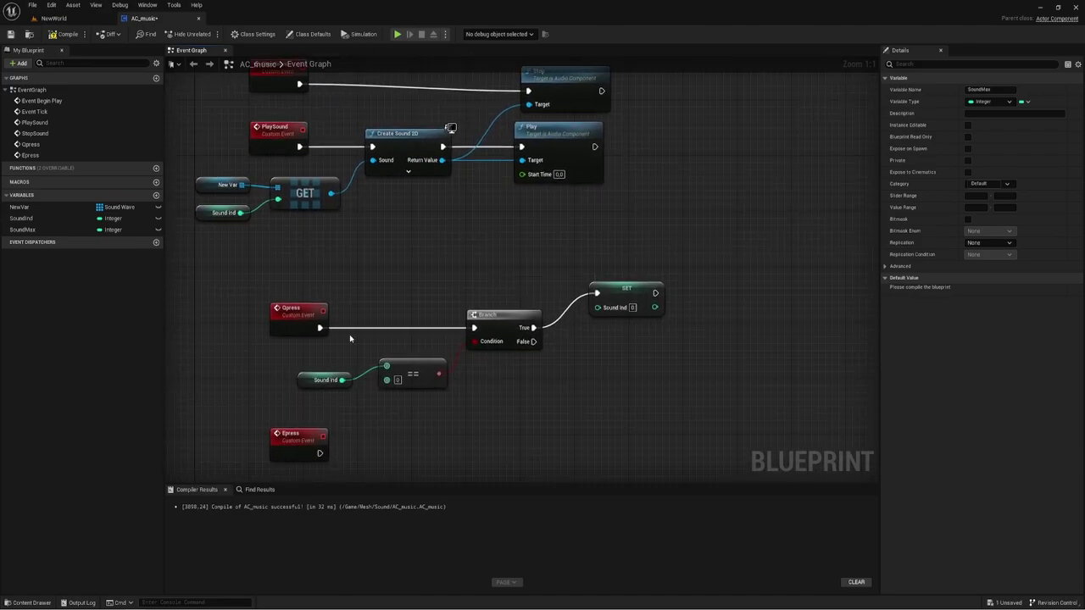
left_click_drag(25, 230, 597, 307, "ctrl")
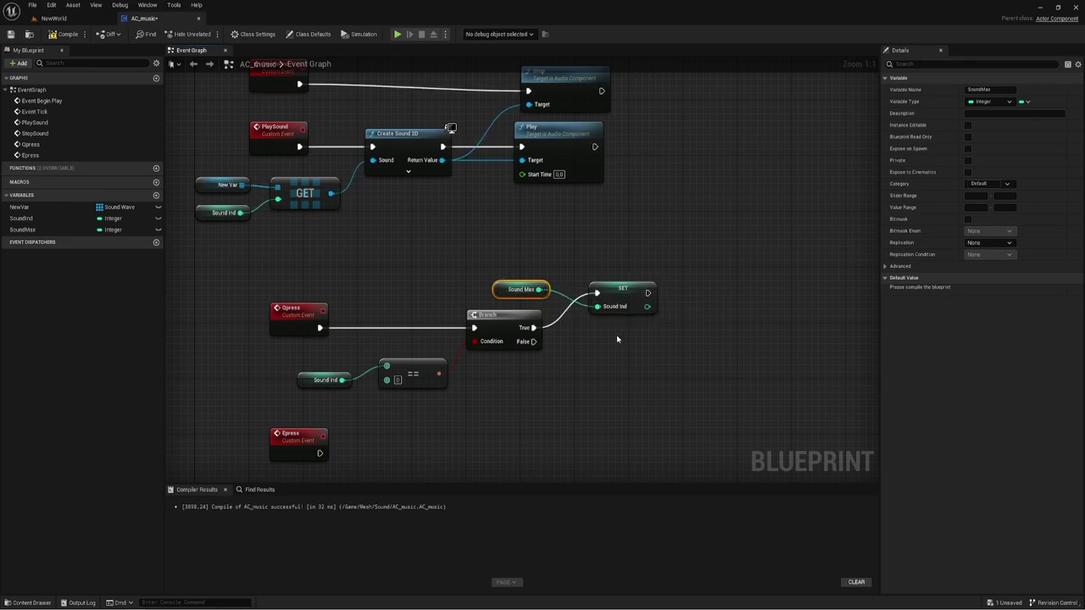
left_click_drag(471, 242, 659, 316)
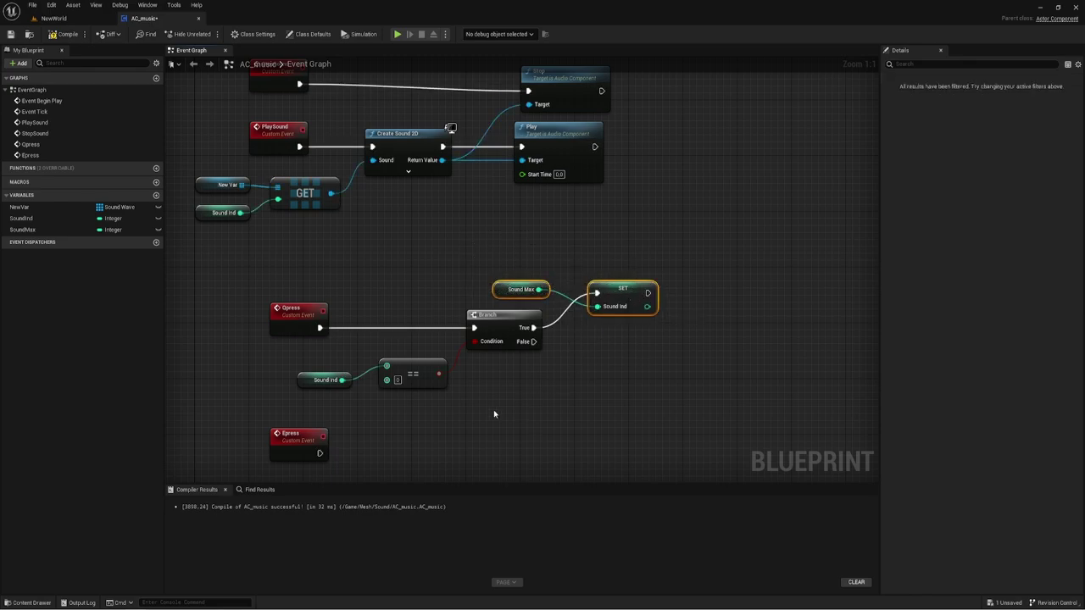
right_click_drag(471, 407, 408, 393)
left_click(258, 366)
left_click(356, 351, "ctrl")
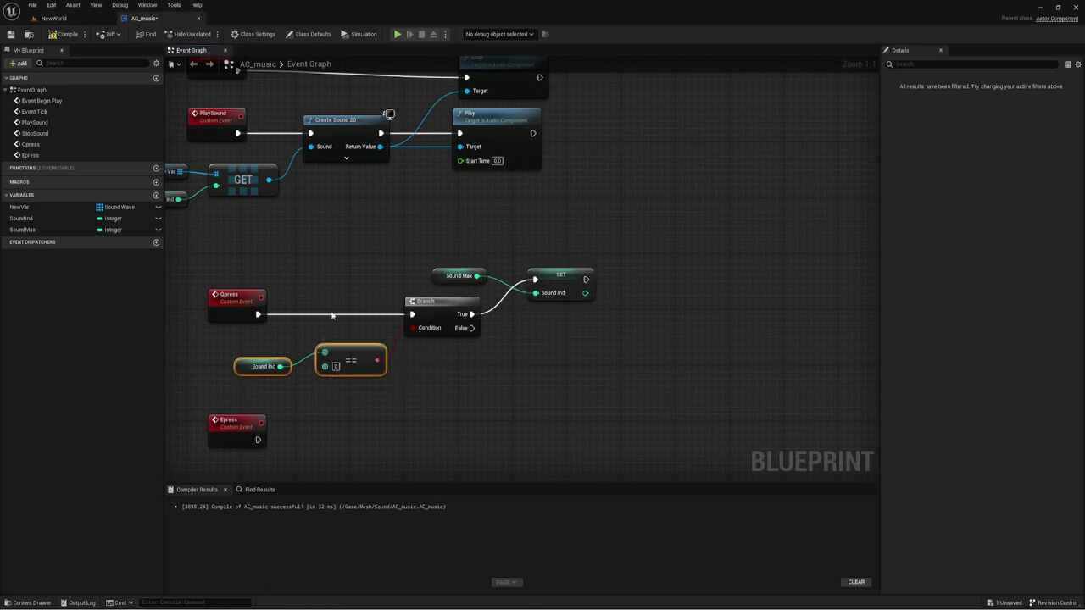
Reposition the Sound Max and SET nodes and drag in another Sound Ind getter
left_click_drag(557, 309, 605, 252)
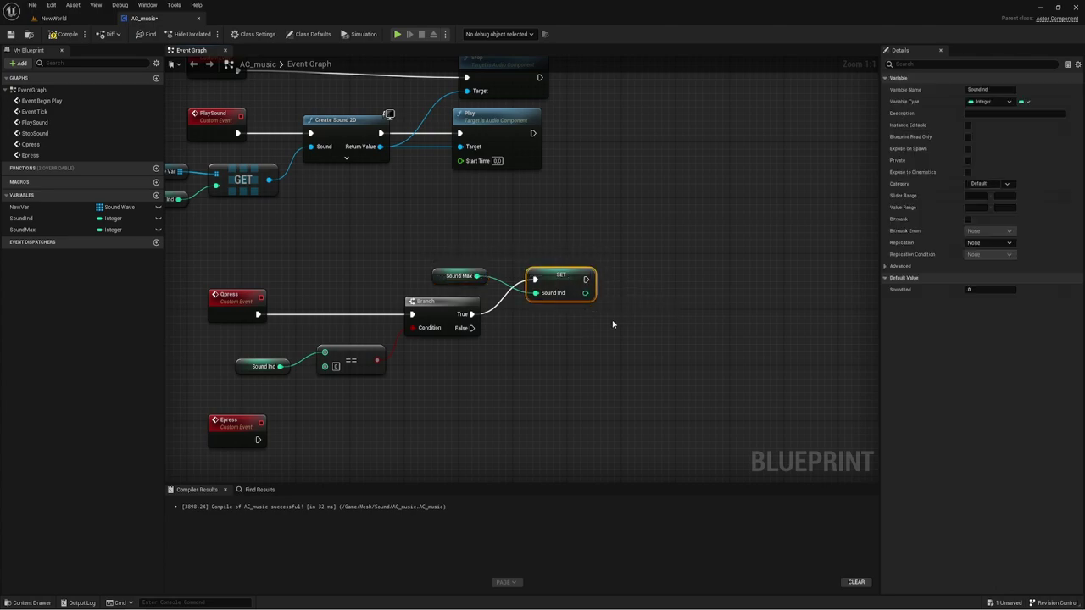
right_click_drag(610, 323, 562, 319)
left_click_drag(408, 244, 522, 273)
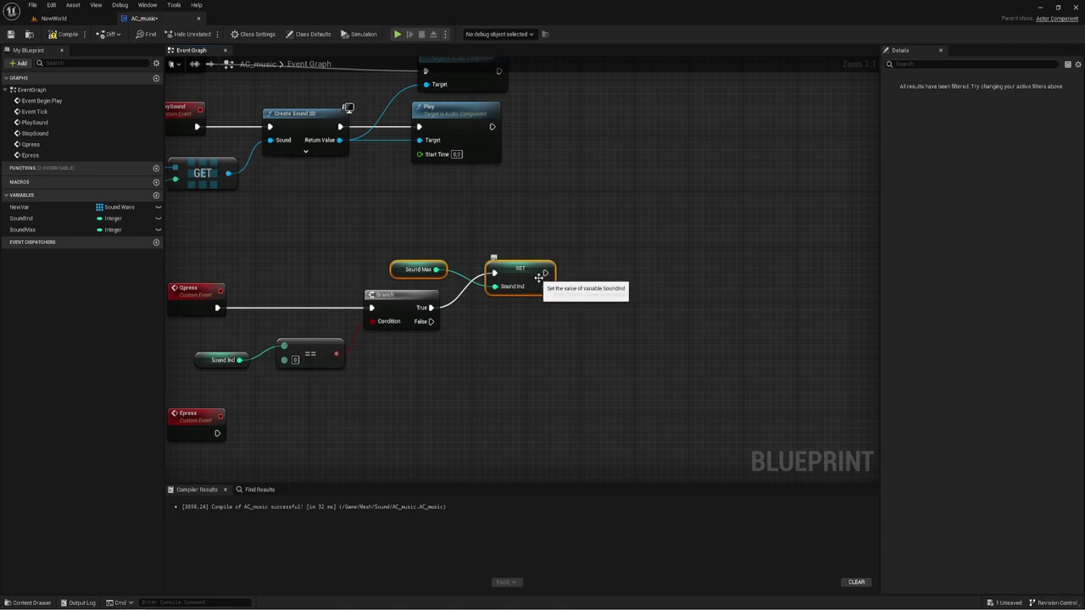
mouse_move(564, 327)
right_mouse_down()
mouse_move(504, 298)
mouse_move(449, 295)
right_mouse_up()
right_click_drag(316, 313, 365, 312)
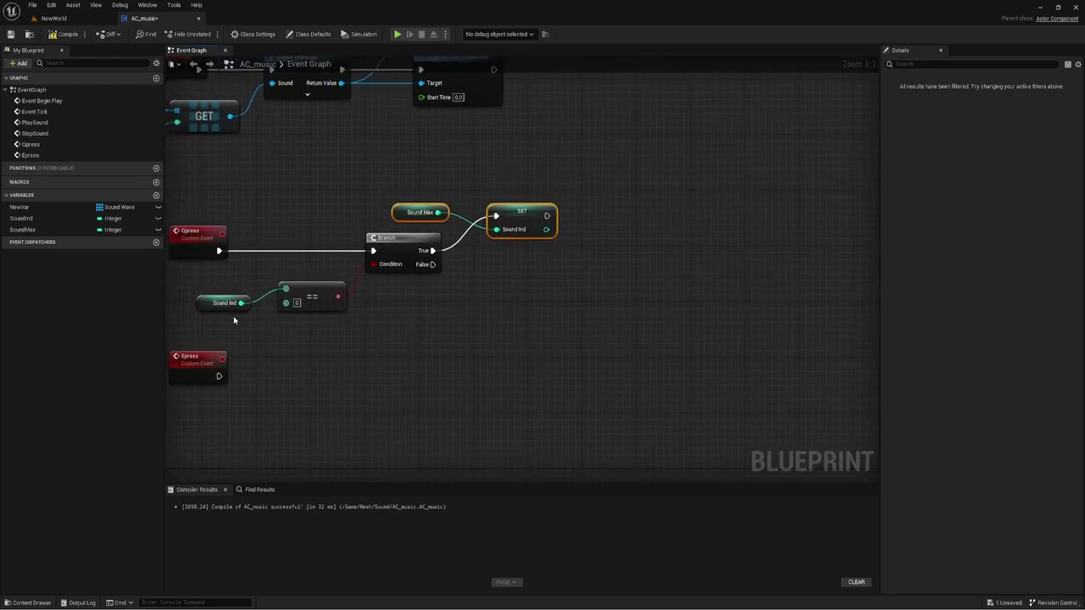
mouse_move(26, 218)
left_mouse_down()
mouse_move(425, 299)
mouse_move(525, 281)
left_mouse_up()
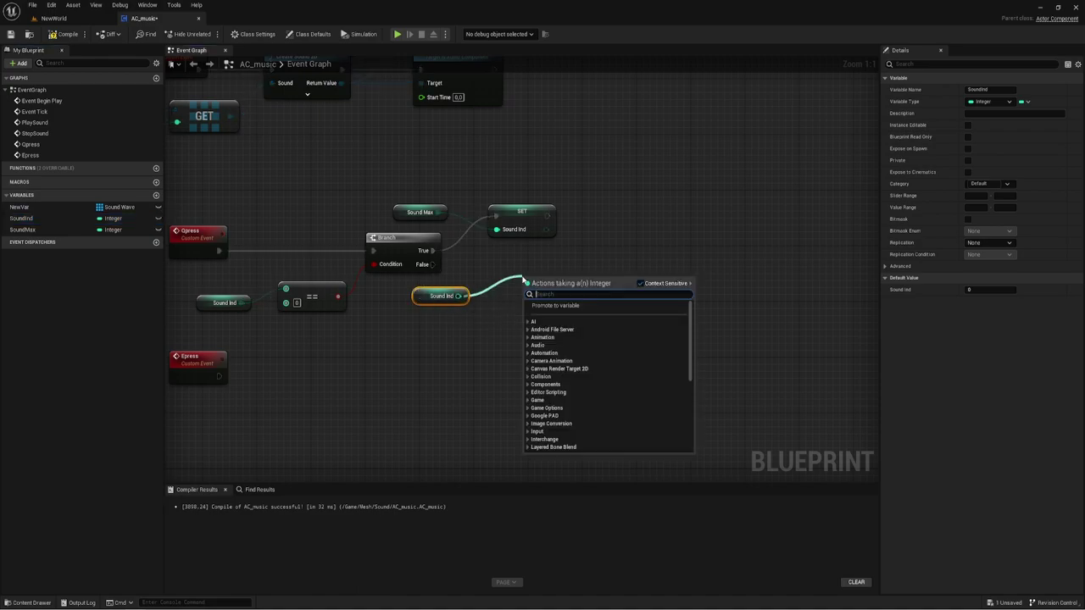
Add a Decrement Int on Sound Ind, run from the Branch's False path and after SET
type("-")
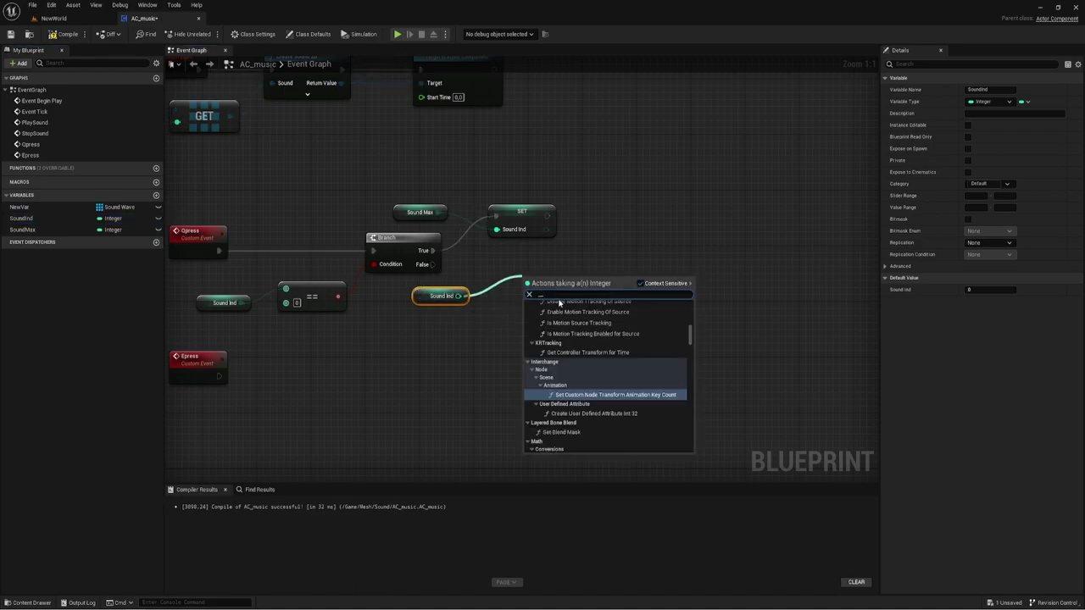
type("-")
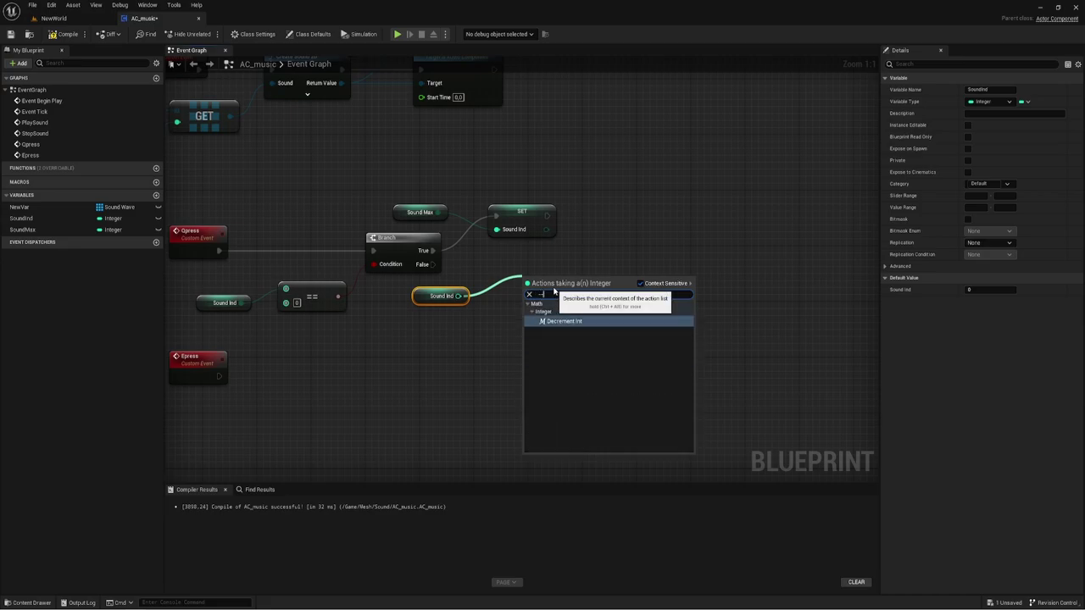
key("Return")
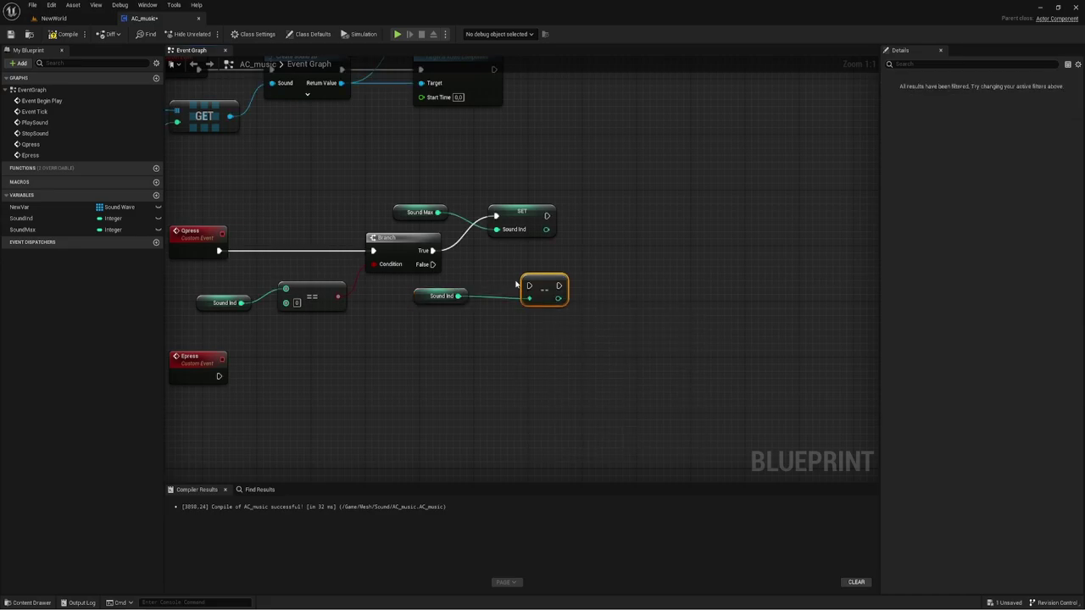
left_click_drag(529, 285, 432, 265)
left_click_drag(552, 286, 519, 269)
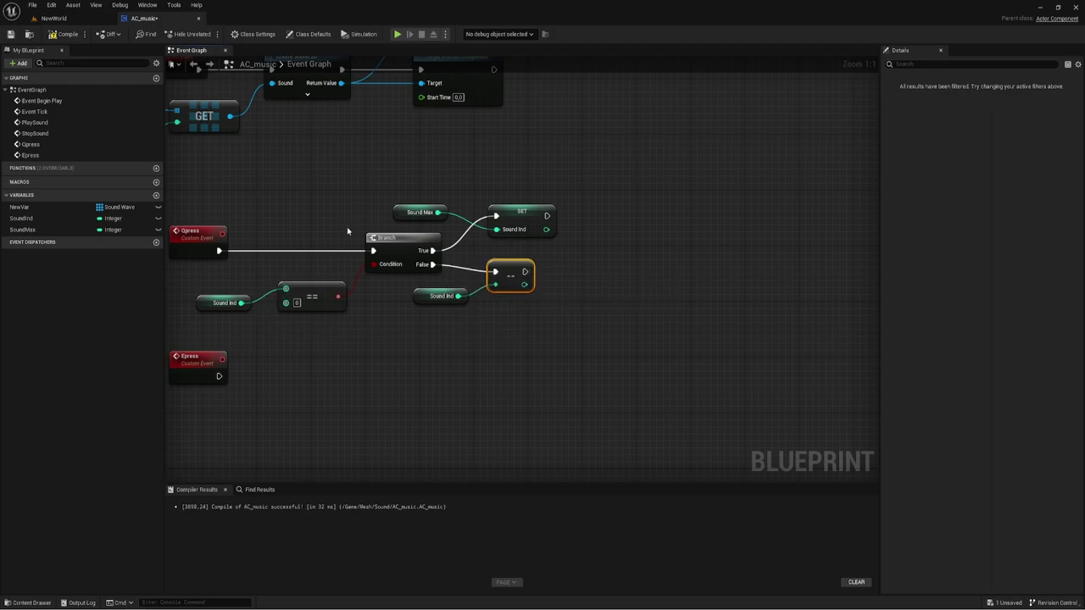
left_click_drag(523, 271, 597, 282)
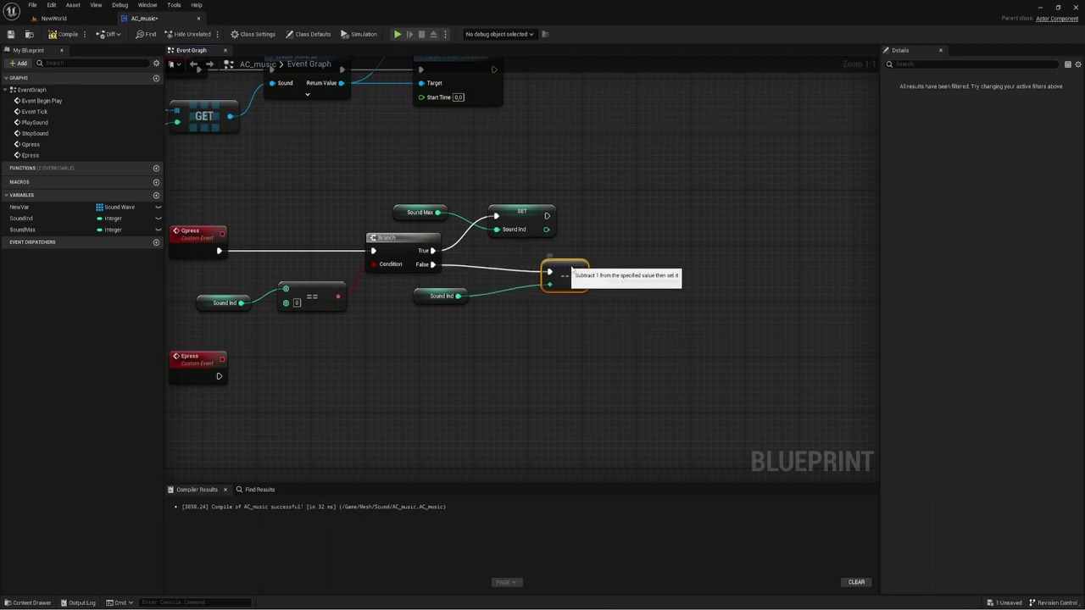
left_click_drag(546, 216, 568, 277)
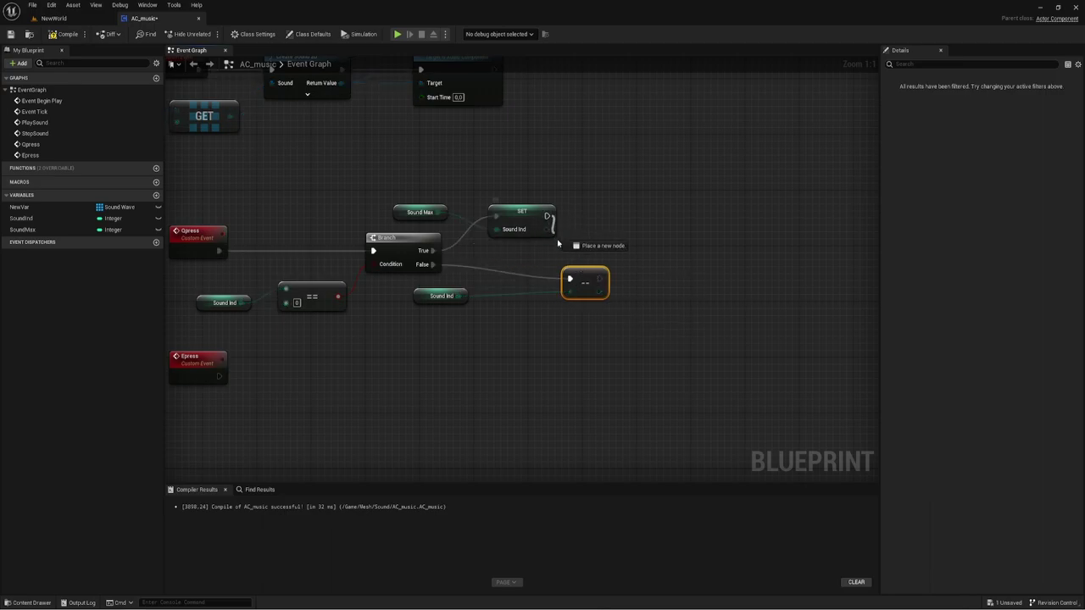
left_click(580, 251)
left_click(580, 250)
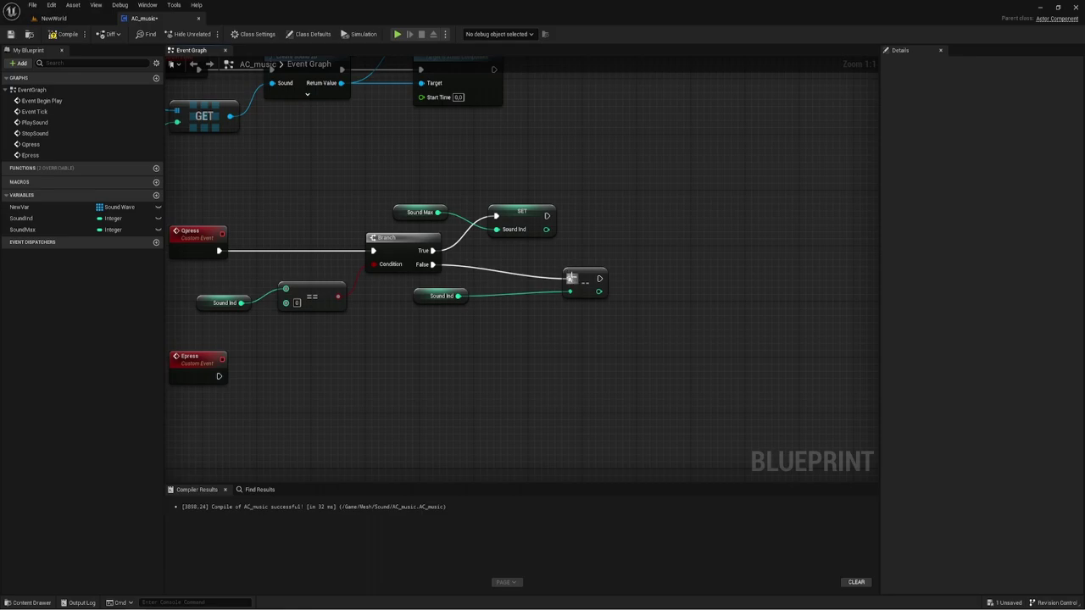
Tidy the SET and decrement node positions and frame the whole graph
left_click_drag(513, 218, 497, 217)
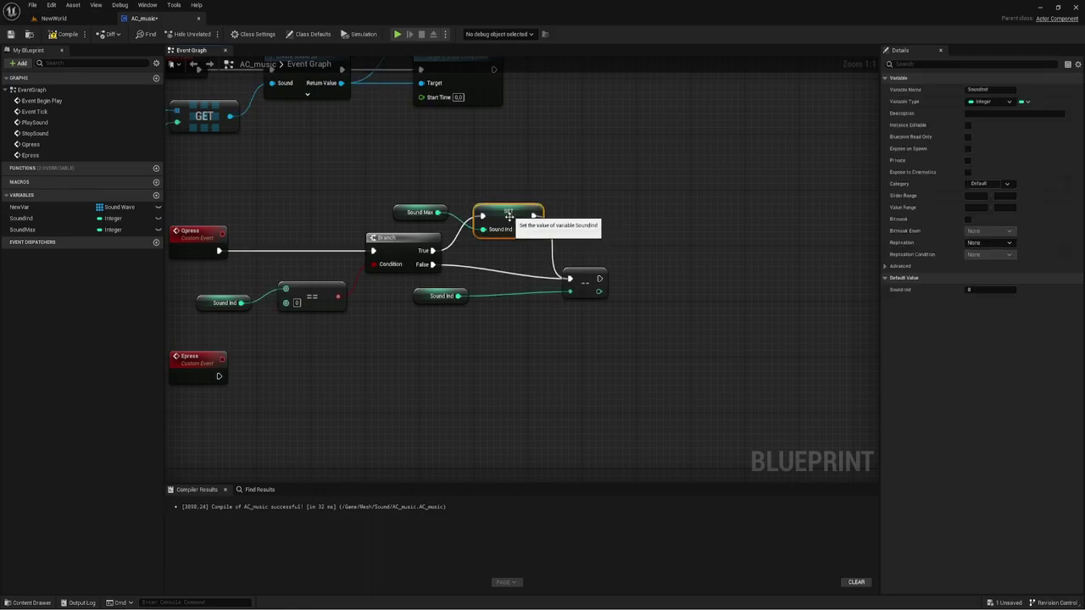
left_click_drag(402, 172, 506, 210)
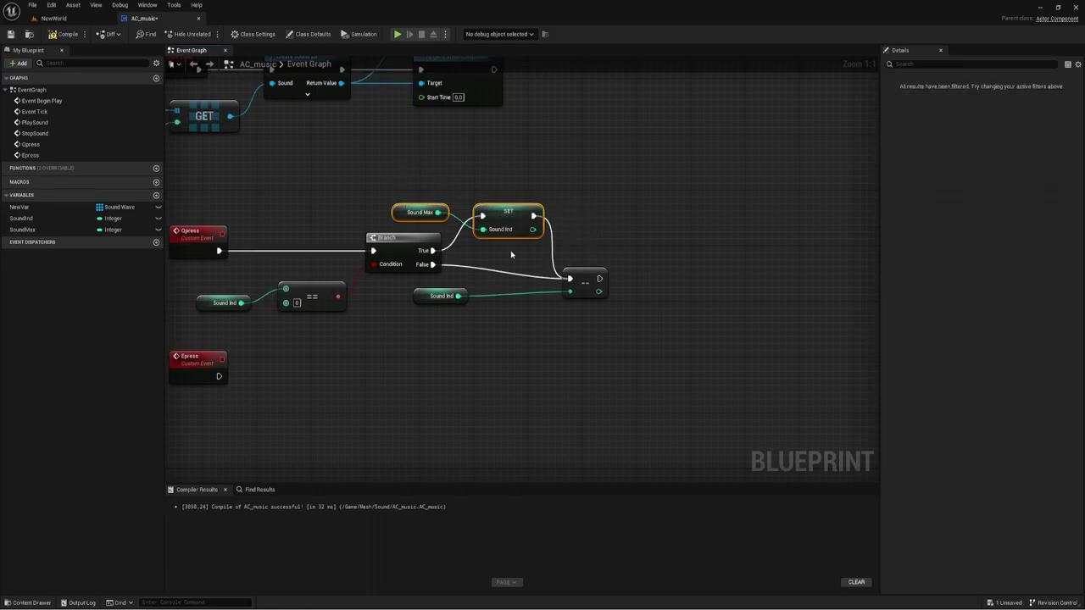
left_click_drag(581, 259, 592, 304)
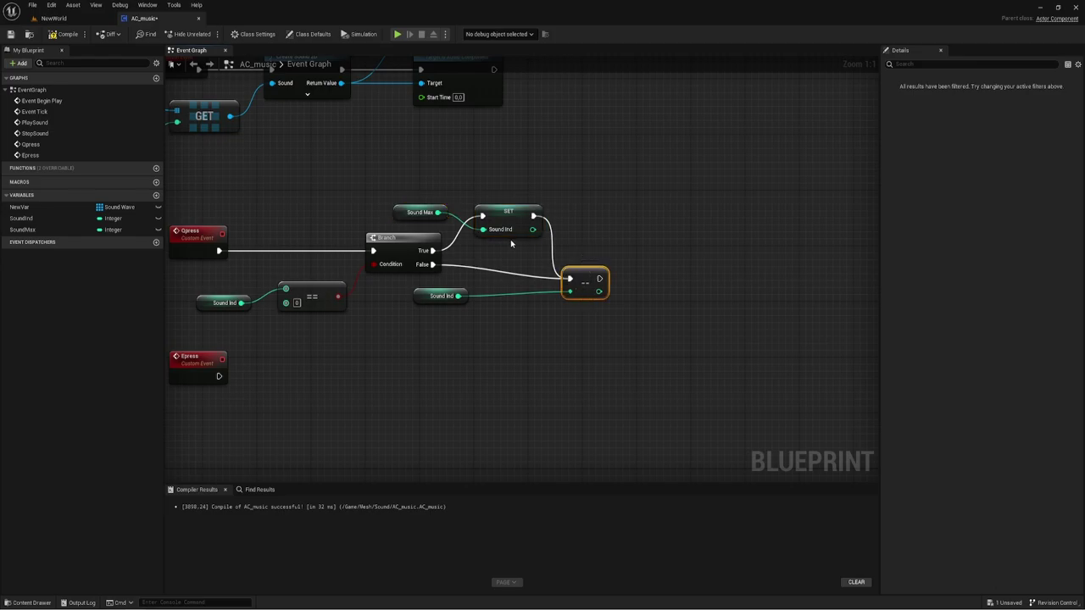
key("Home")
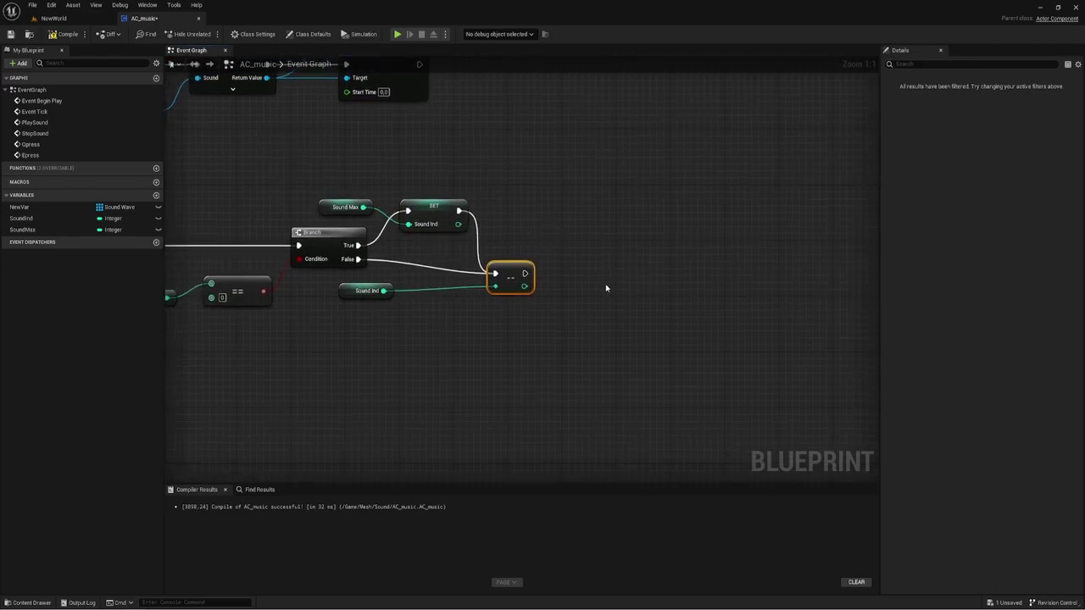
right_click_drag(606, 288, 569, 292)
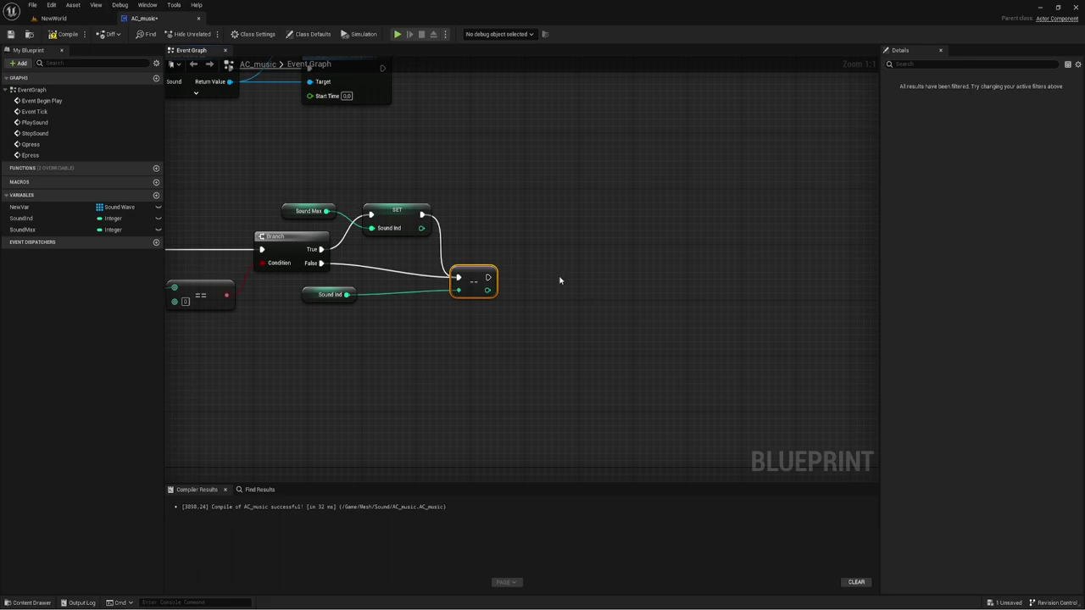
right_click_drag(559, 281, 549, 275)
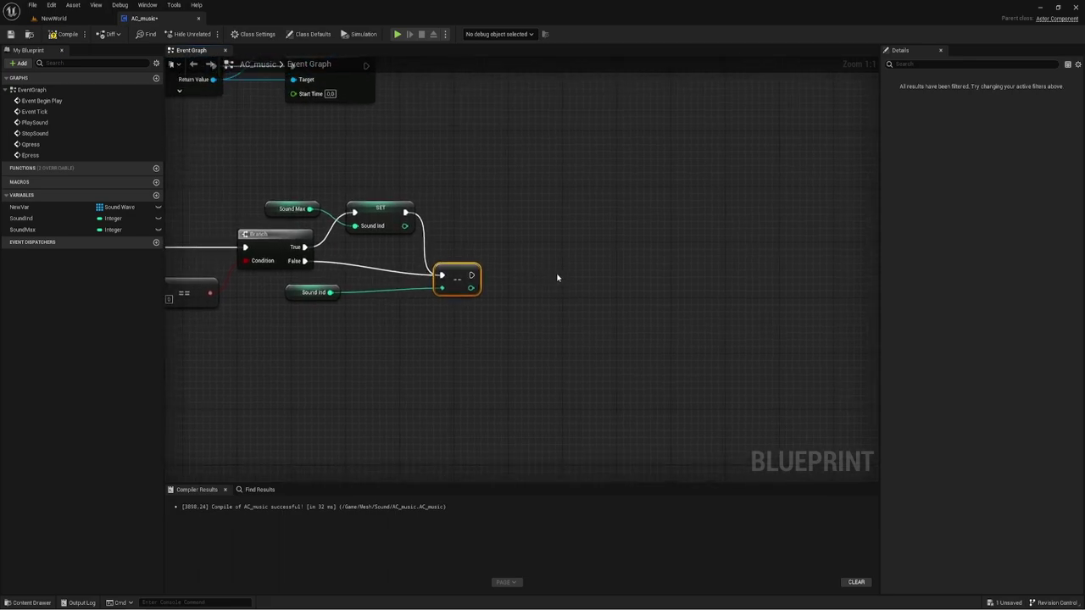
key("Home")
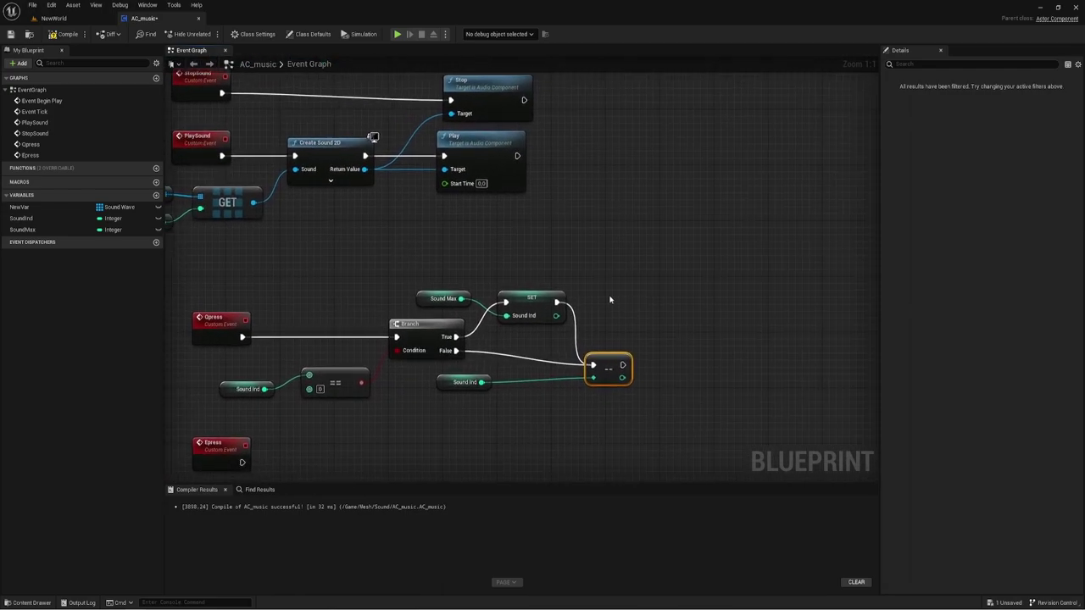
Add a Play Sound call after the Sound Ind decrement
right_click_drag(610, 299, 528, 273)
left_click_drag(542, 316, 576, 301)
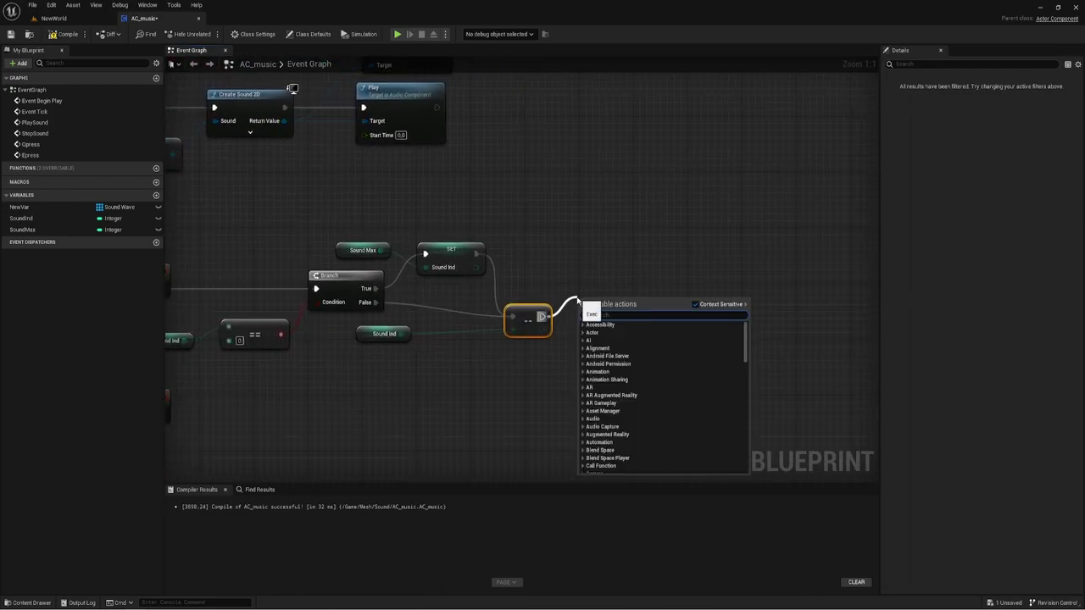
type("play")
key("Return")
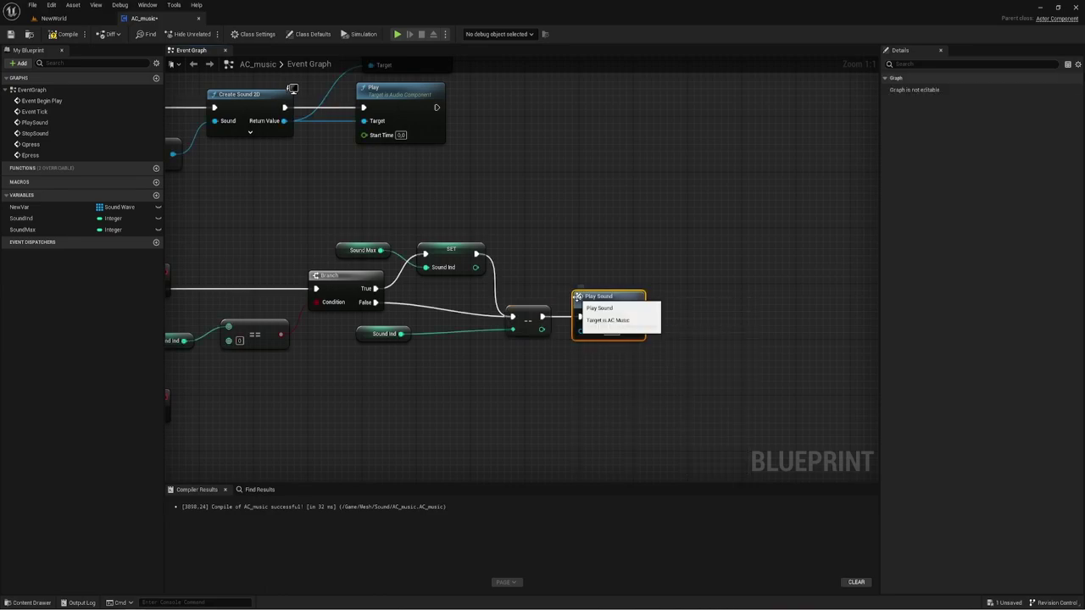
key("Home")
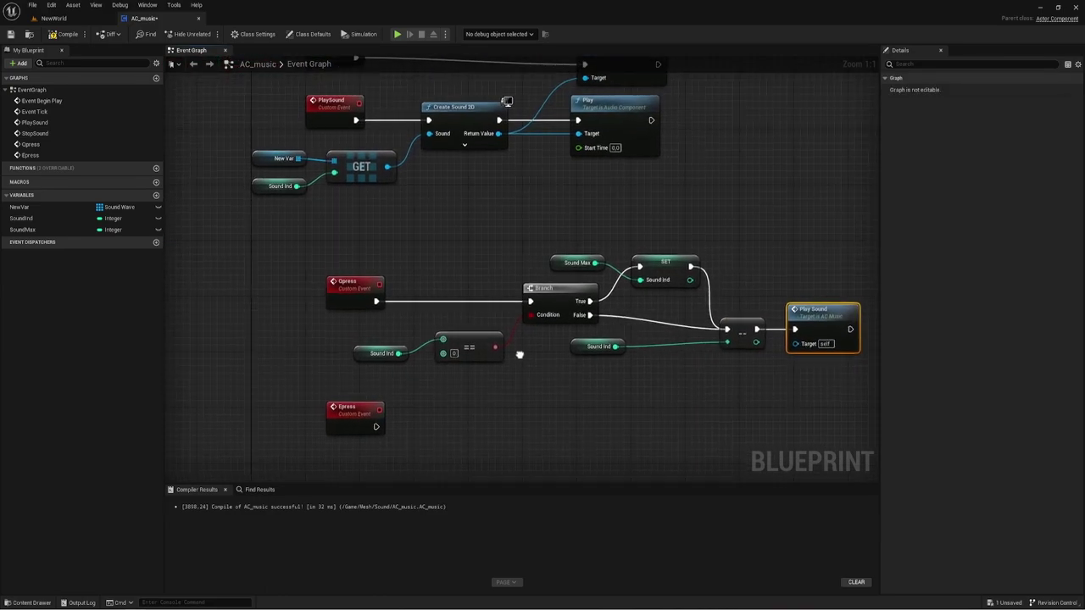
right_click_drag(406, 266, 406, 270)
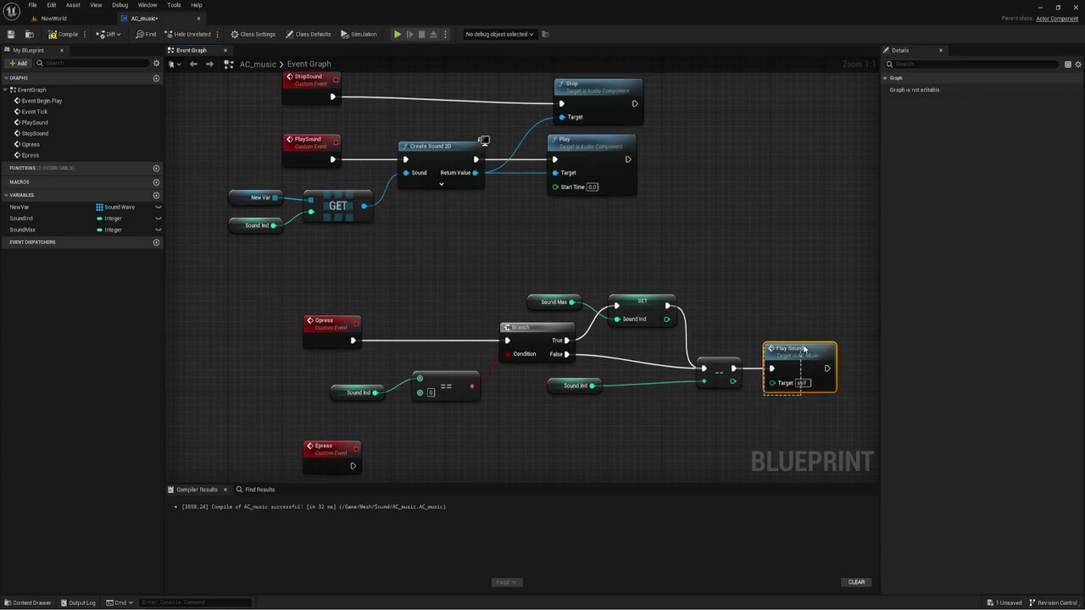
Insert a Stop Sound node between Qpress and the Branch
left_click_drag(353, 341, 388, 323)
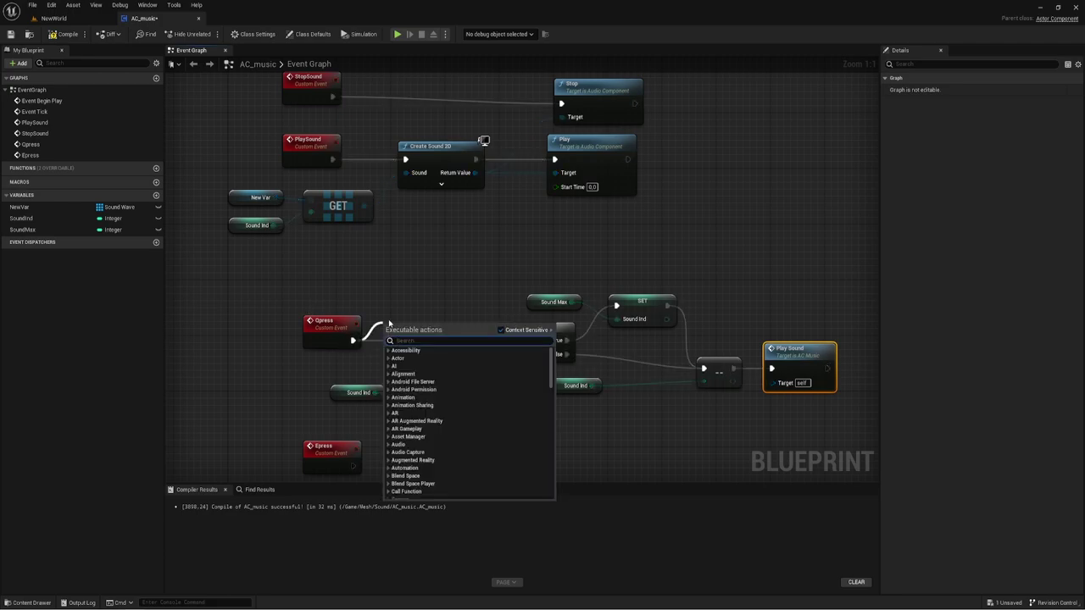
type("stop")
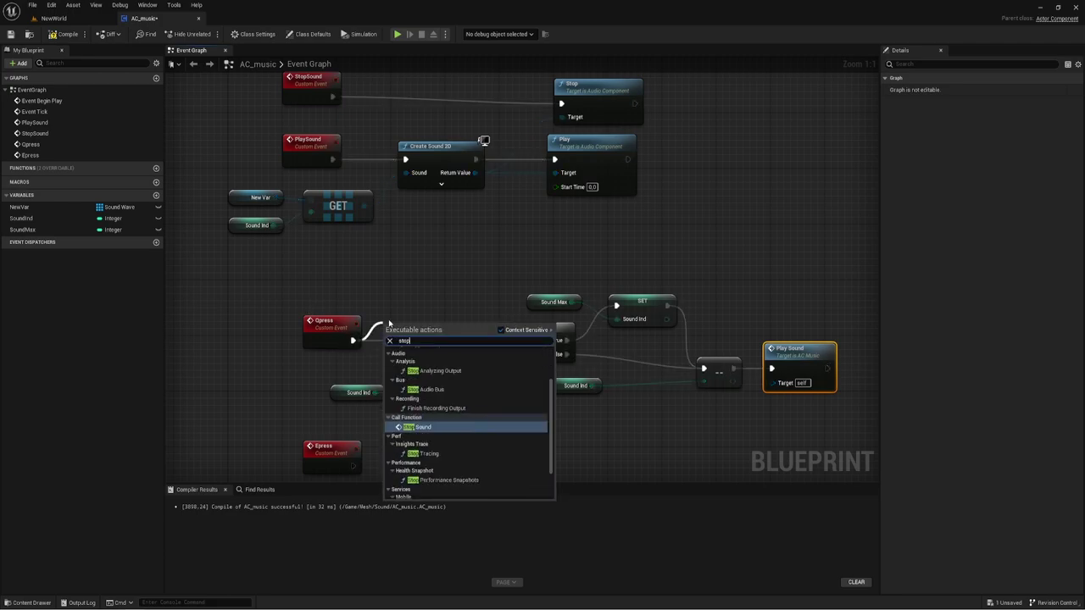
left_click(419, 427)
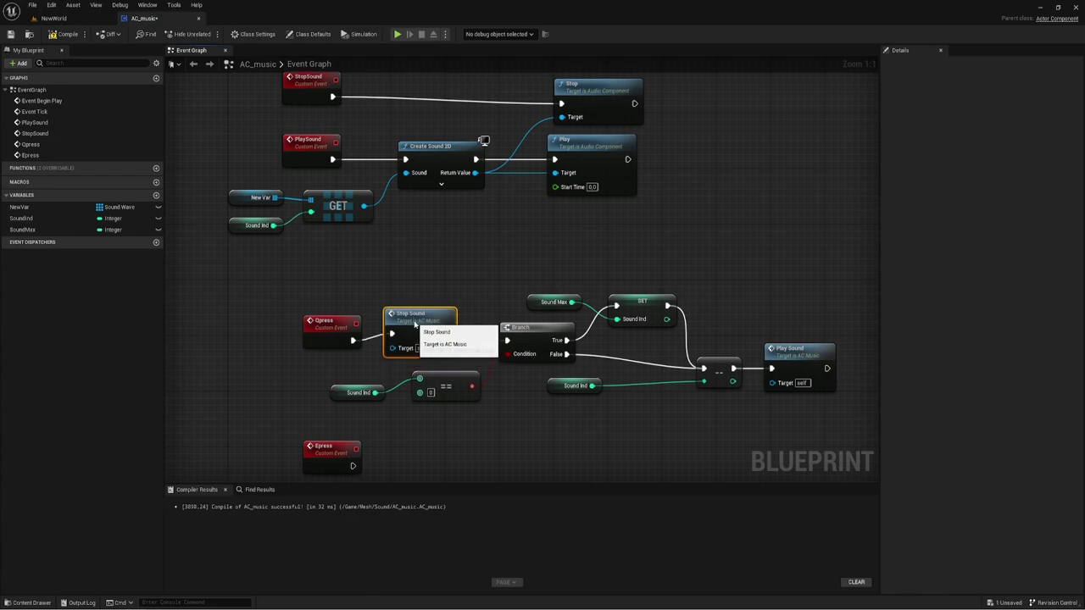
left_click_drag(416, 325, 414, 327)
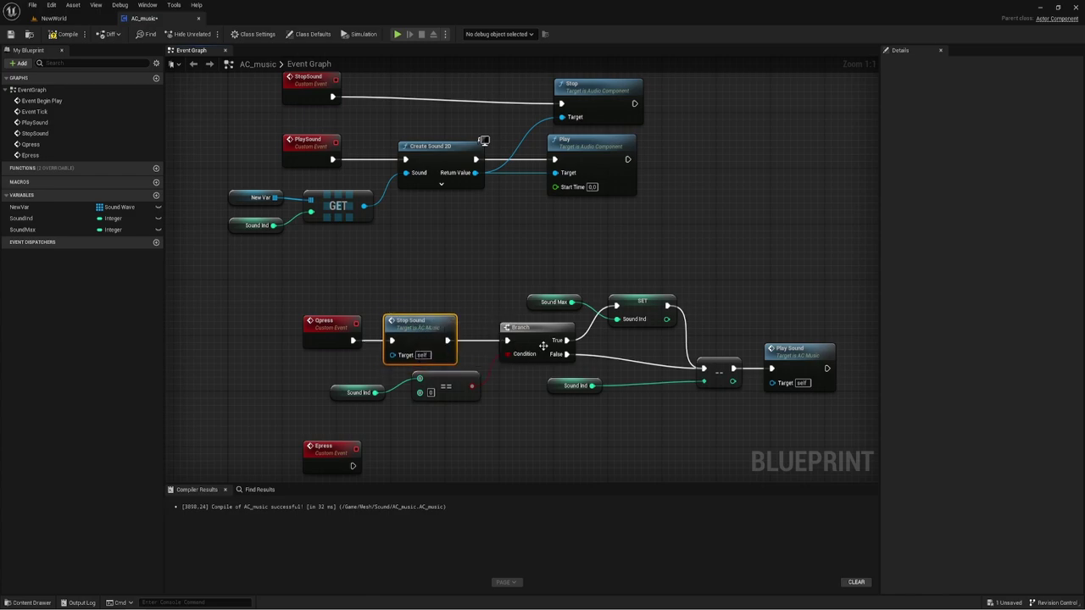
left_click_drag(537, 424, 794, 279)
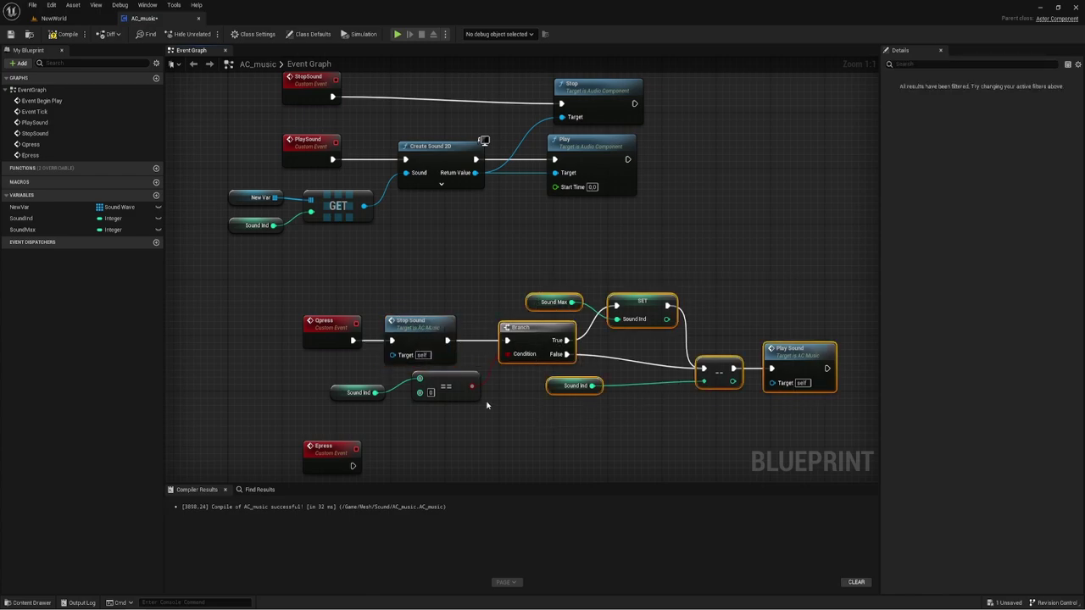
left_click(415, 328)
Tidy the Qpress chain, moving Epress lower and nudging Play Sound right
right_click_drag(421, 374, 381, 340)
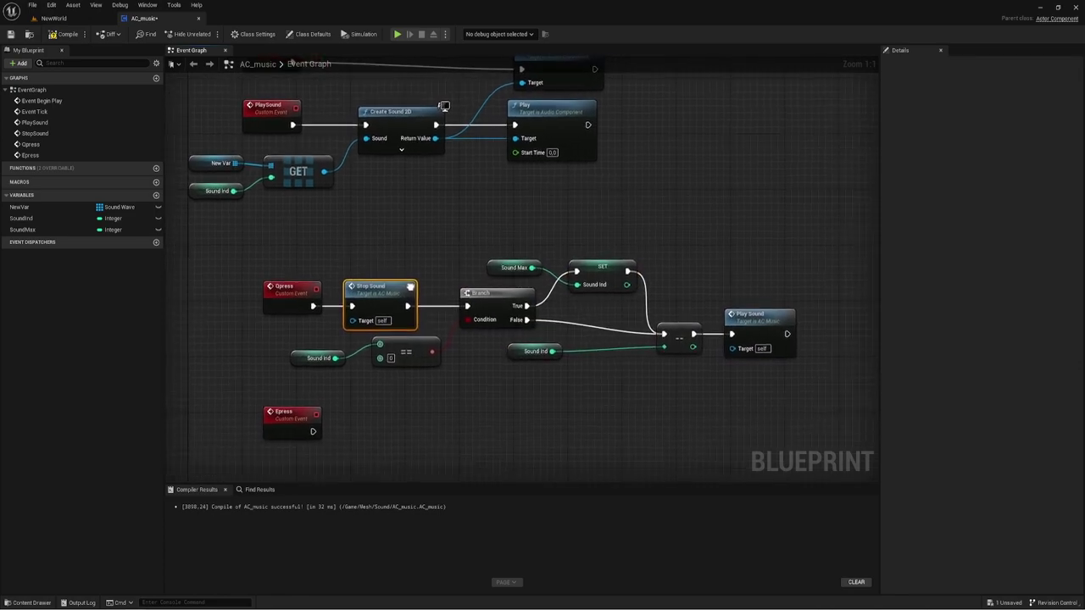
scroll(441, 341, "up", 1)
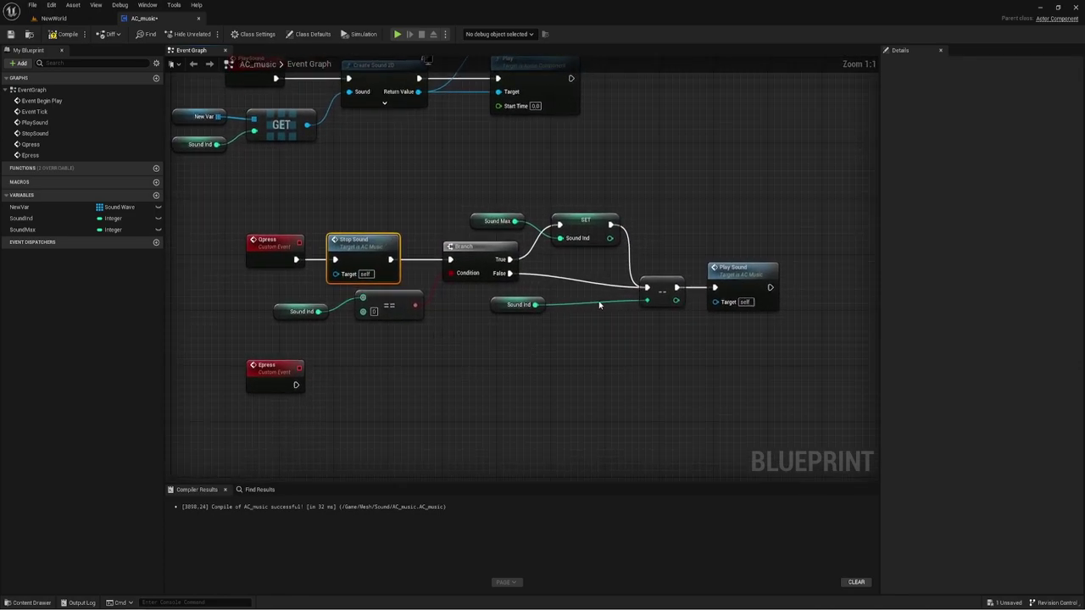
scroll(593, 354, "up", 1)
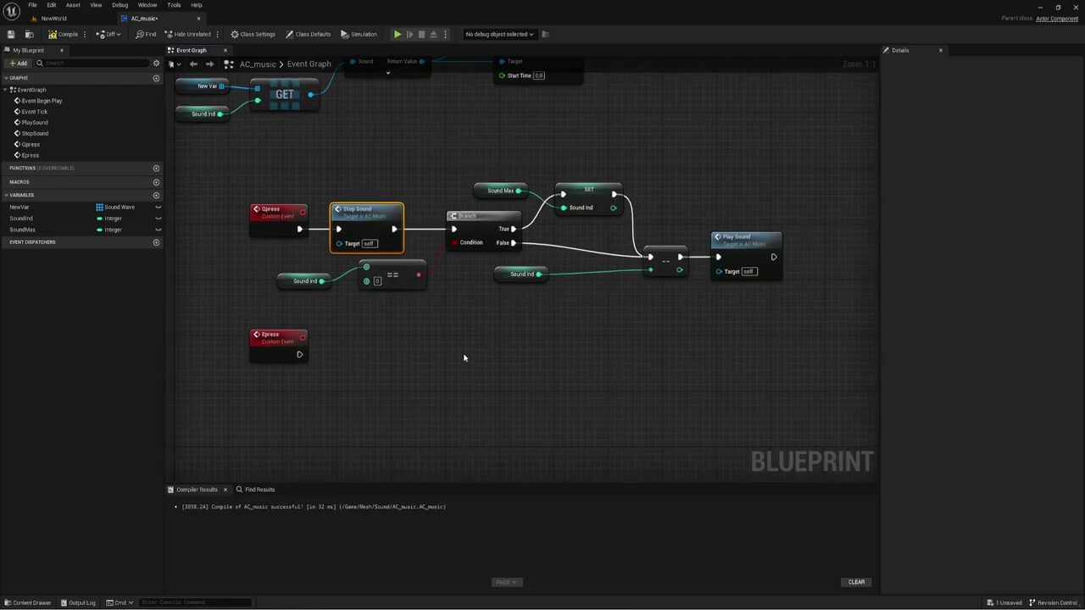
left_click_drag(275, 337, 266, 364)
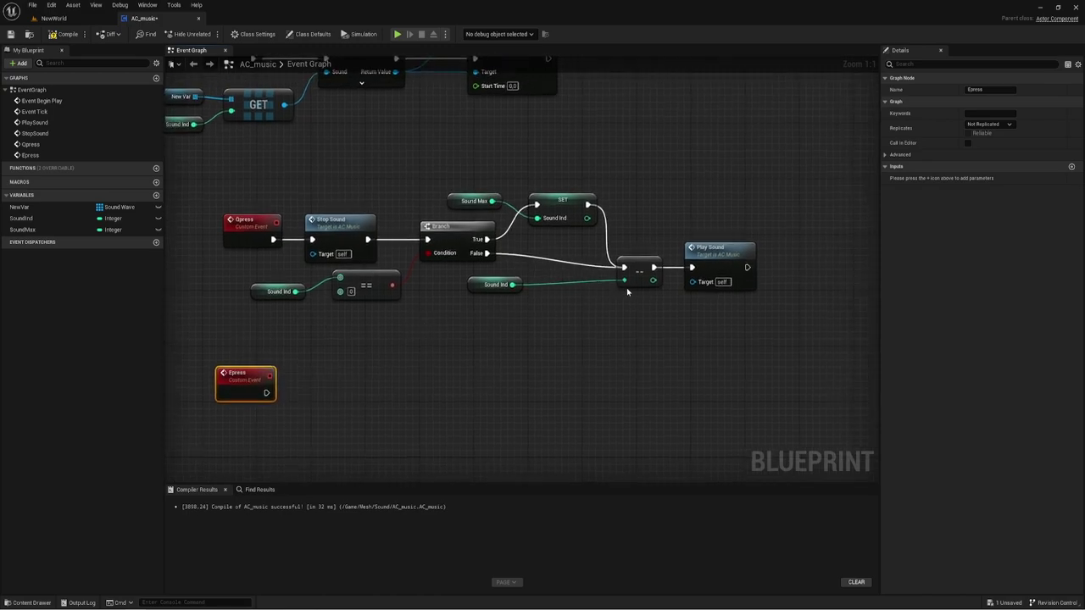
right_click_drag(626, 287, 488, 304)
left_click_drag(627, 274, 729, 269)
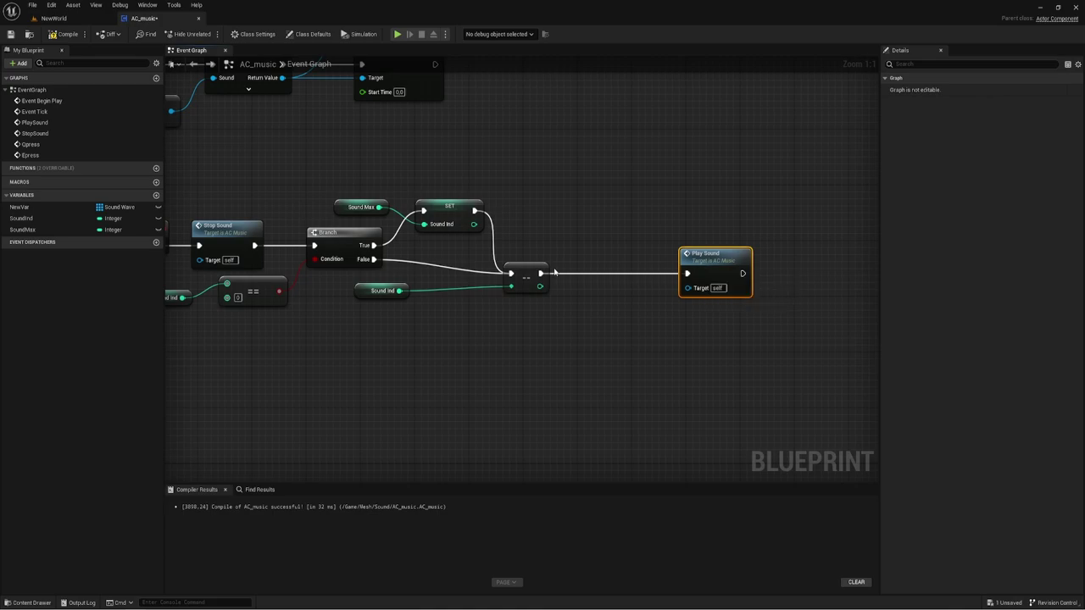
left_click_drag(540, 273, 568, 255)
Insert a Print String before Play Sound, with an Append node for its text
type("print")
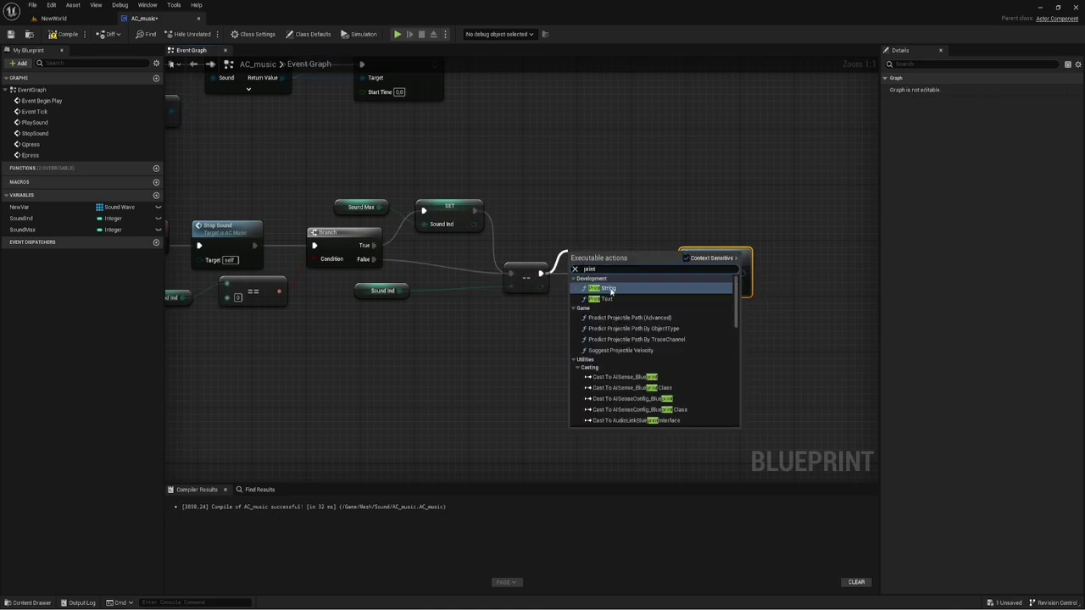
left_click(610, 289)
mouse_move(577, 290)
left_mouse_down()
mouse_move(605, 291)
mouse_move(553, 323)
left_mouse_up()
type("app")
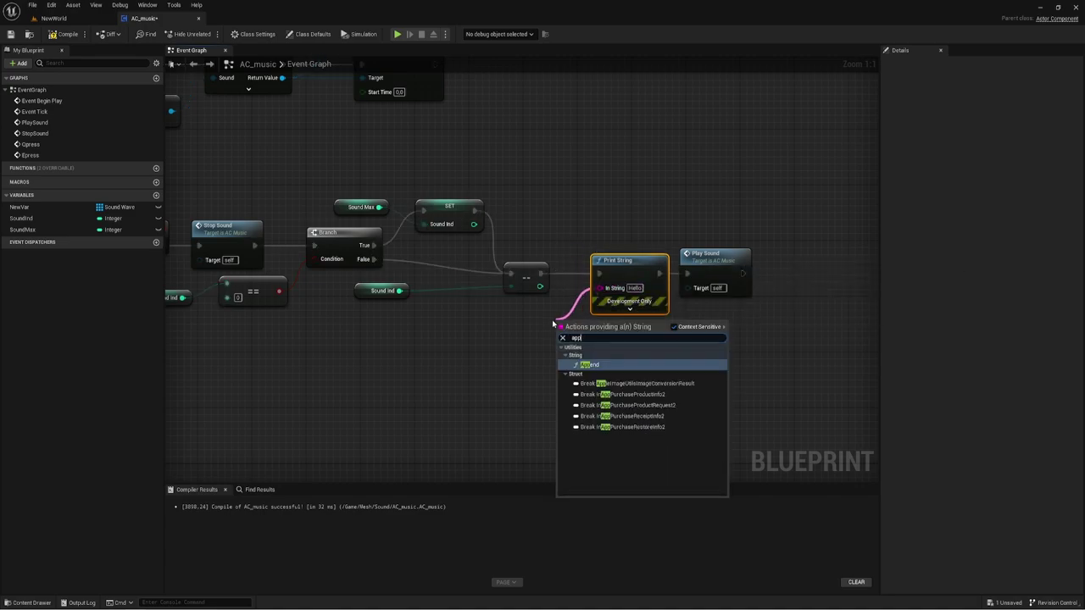
key("Return")
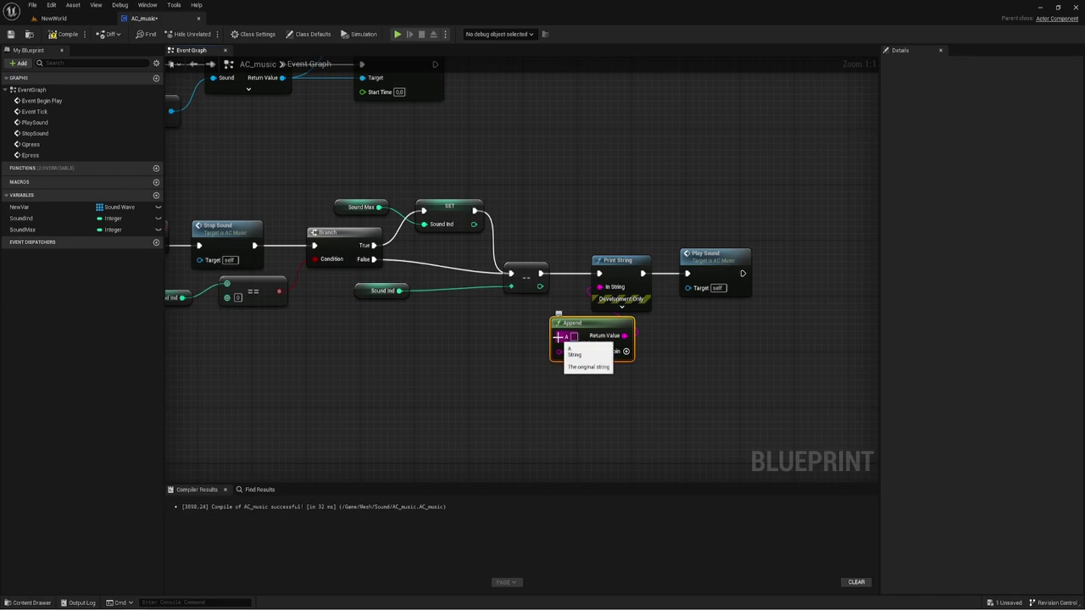
Wire the decremented Sound Ind, converted to text, into the Append node
mouse_move(558, 336)
left_mouse_down()
mouse_move(537, 288)
mouse_move(512, 351)
left_mouse_up()
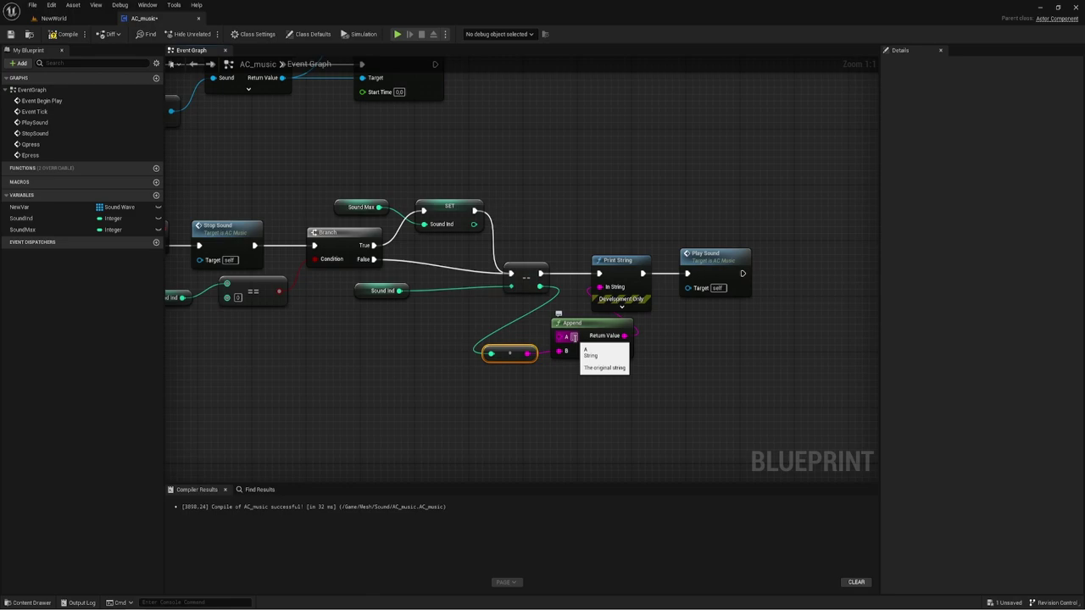
left_click(583, 406)
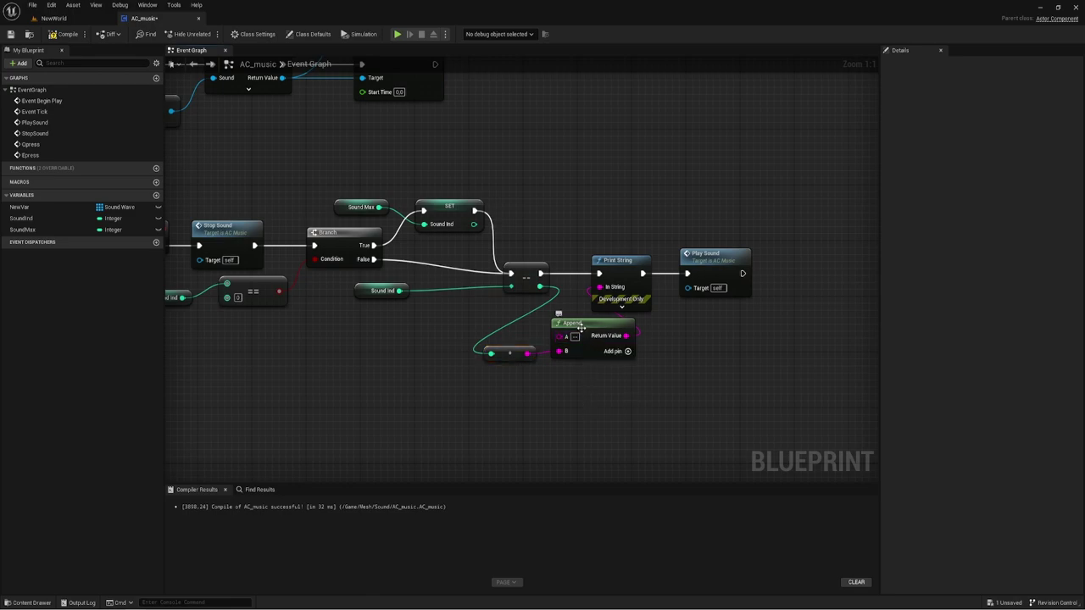
right_click_drag(565, 413, 672, 338)
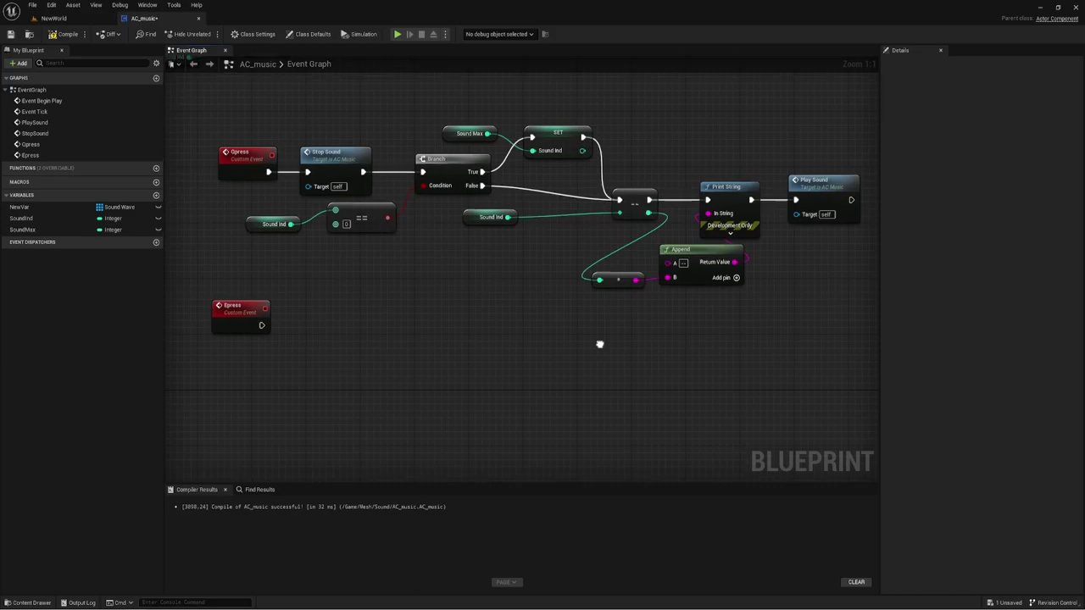
left_click_drag(613, 303, 688, 253)
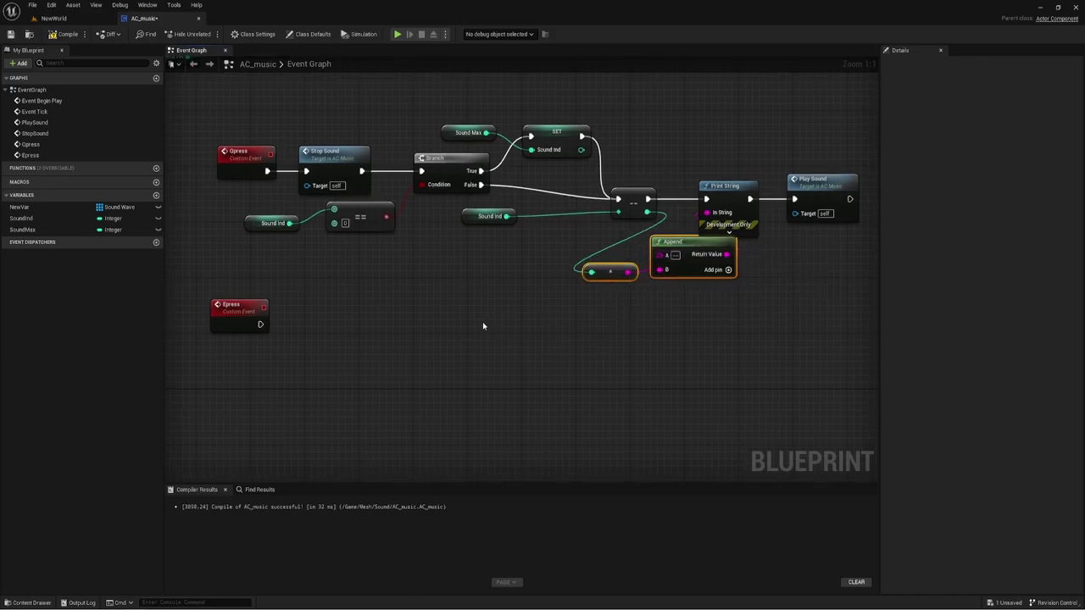
right_click_drag(482, 323, 460, 334)
left_click_drag(269, 123, 788, 296)
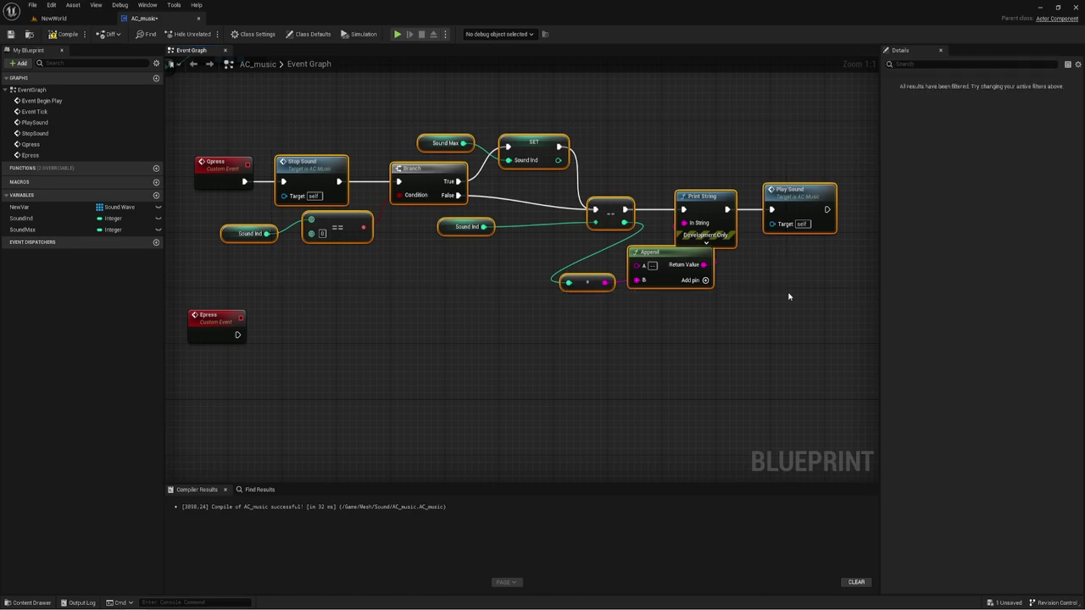
Copy and paste the Qpress chain beside Epress and wire Epress into the copied Stop Sound
right_click_drag(533, 402, 543, 325)
key("ctrl+c")
key("ctrl+v")
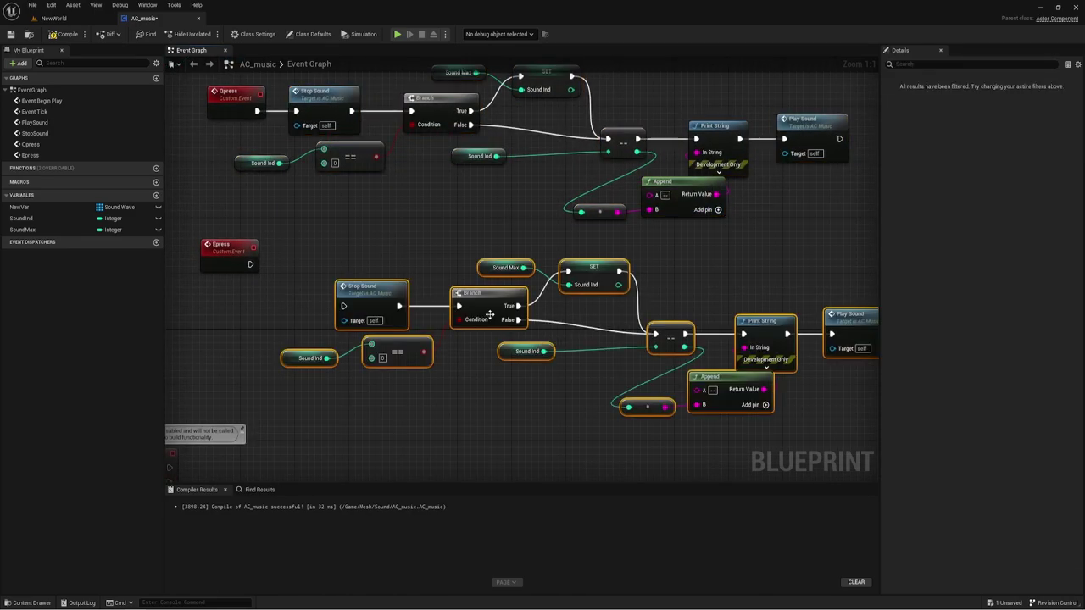
left_click_drag(379, 293, 325, 278)
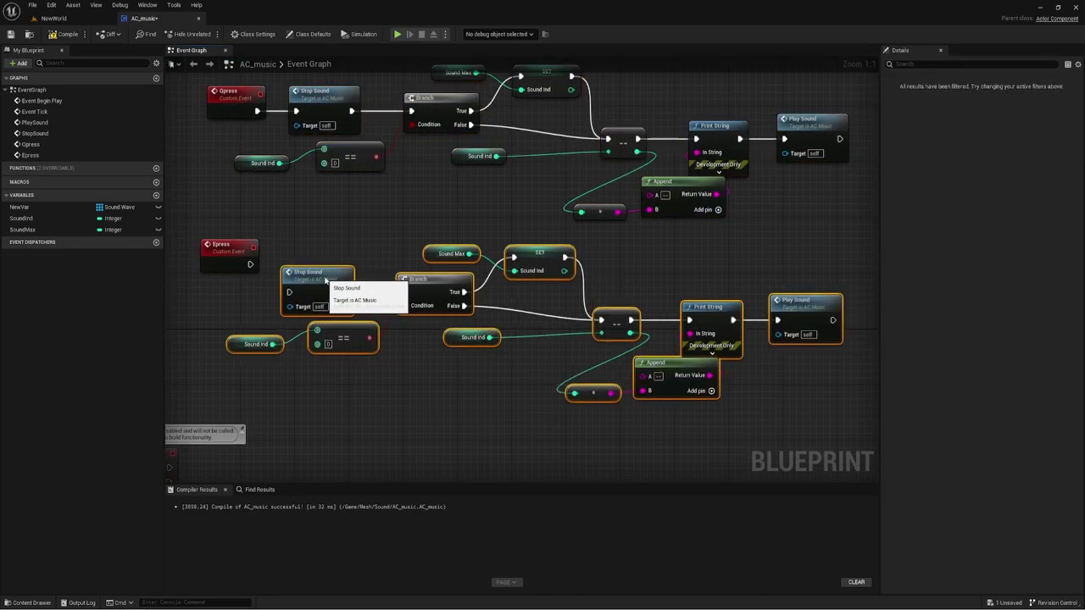
left_click_drag(228, 247, 219, 273)
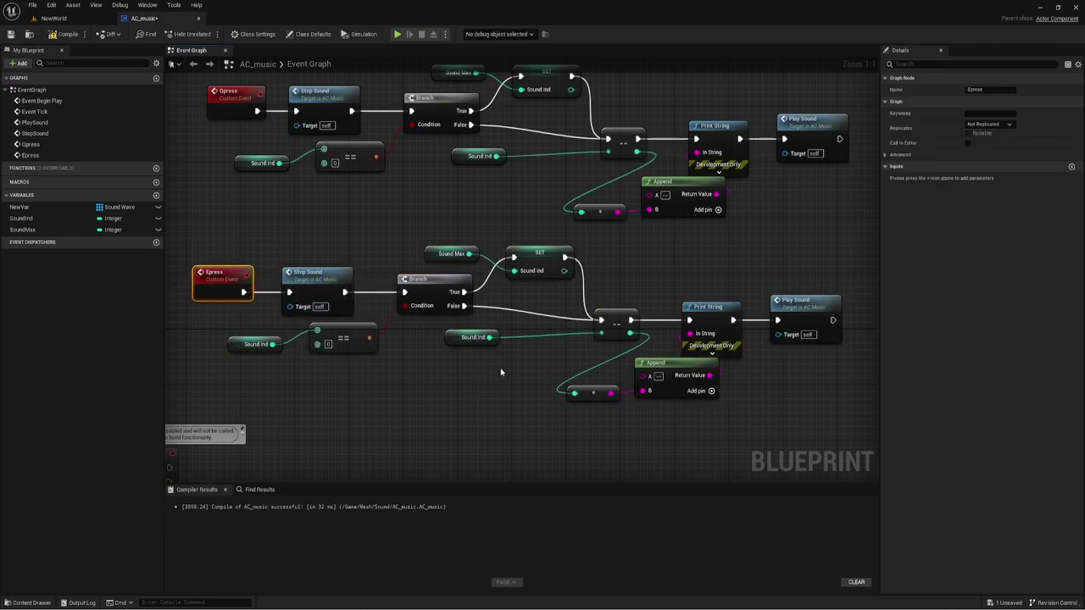
Delete the decrement node from the copied chain
left_click_drag(501, 372, 604, 248)
left_click(615, 318)
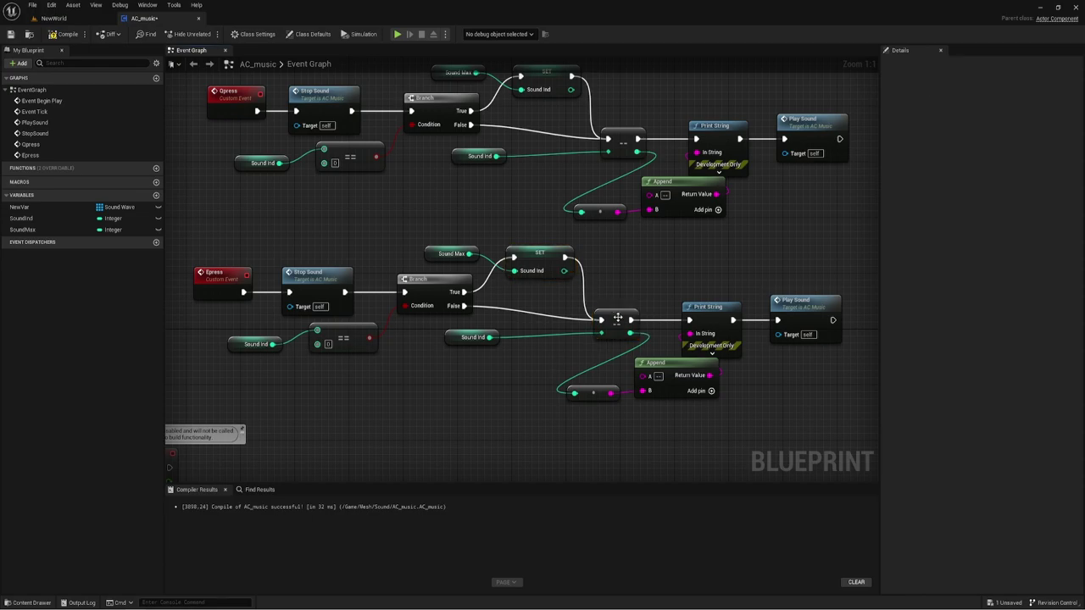
key("Delete")
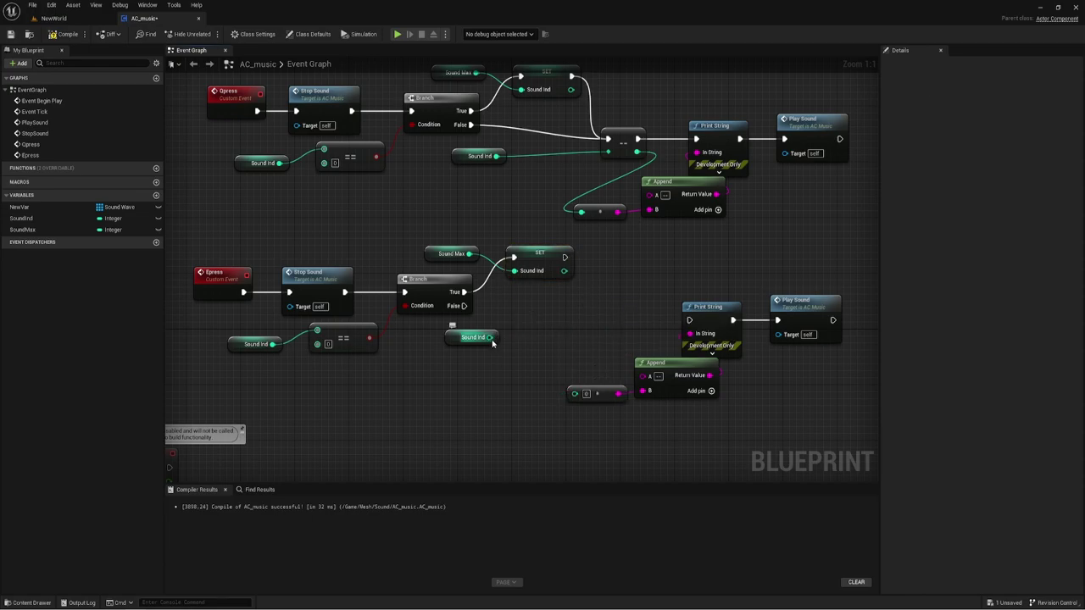
Add an Increment Int on the copied Sound Ind, run on Branch False and before Print String
left_click_drag(490, 338, 566, 321)
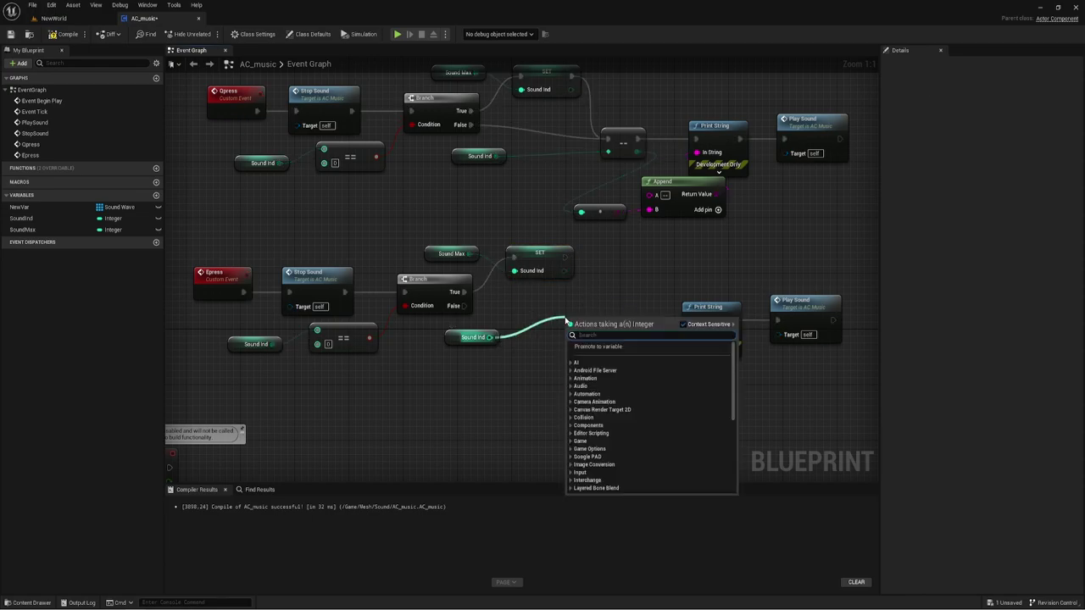
type("Ind")
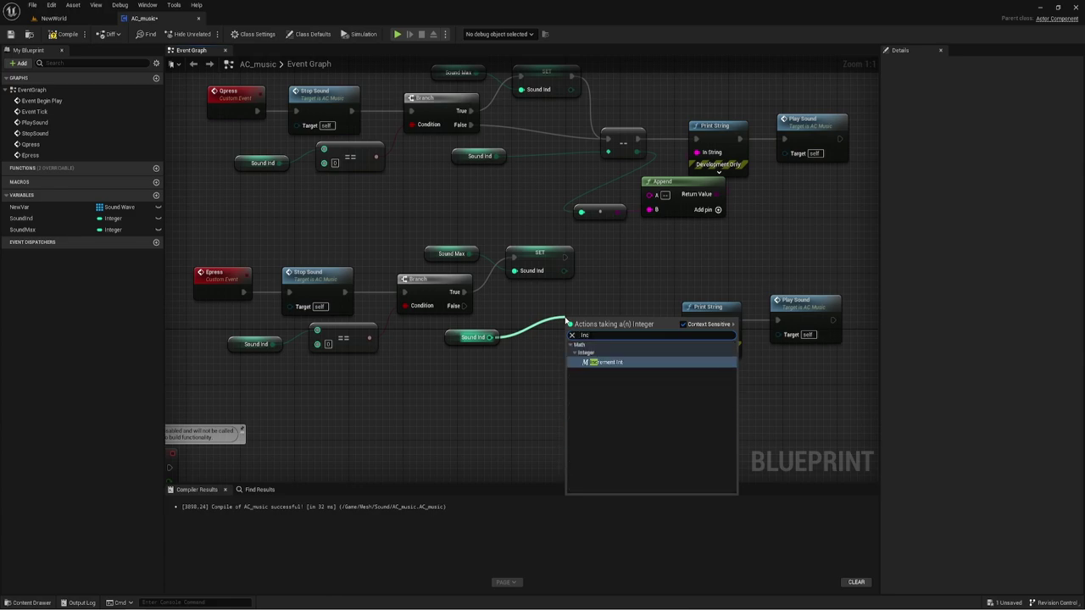
left_click(613, 363)
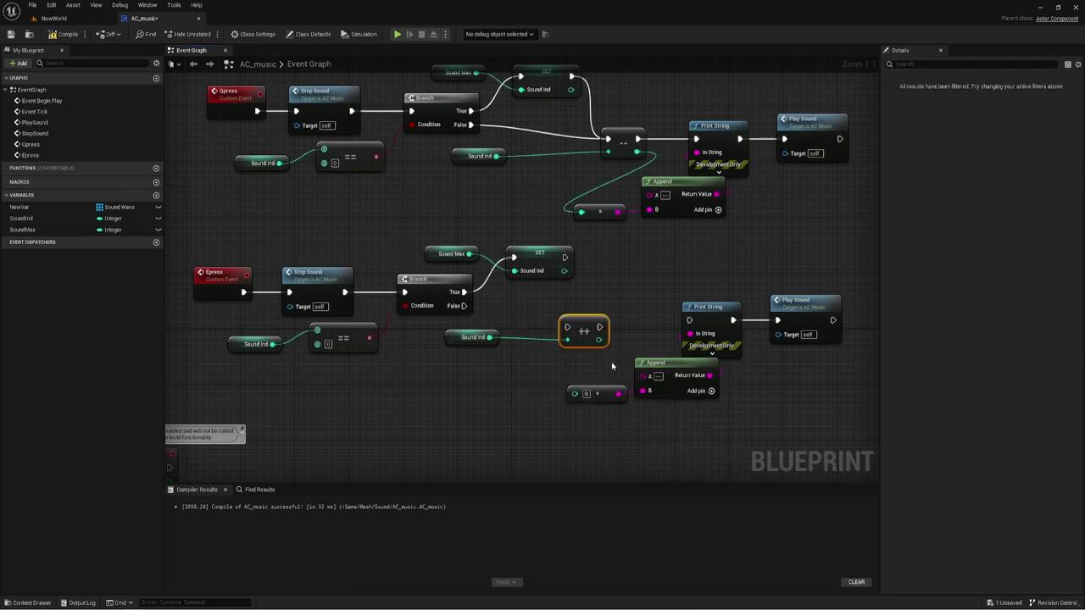
left_click_drag(581, 327, 689, 320)
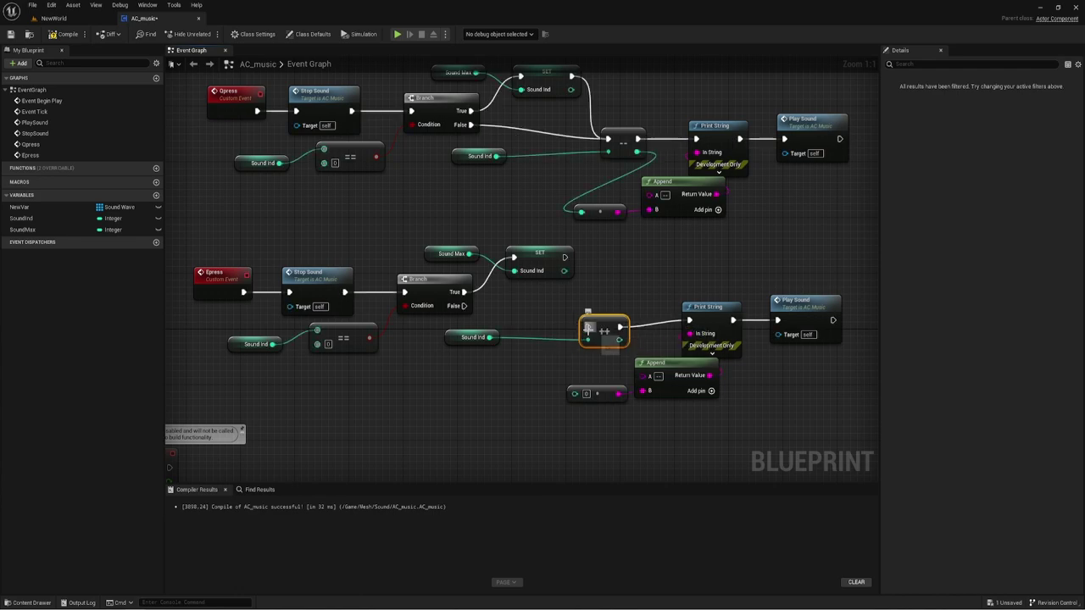
left_click_drag(587, 327, 564, 257)
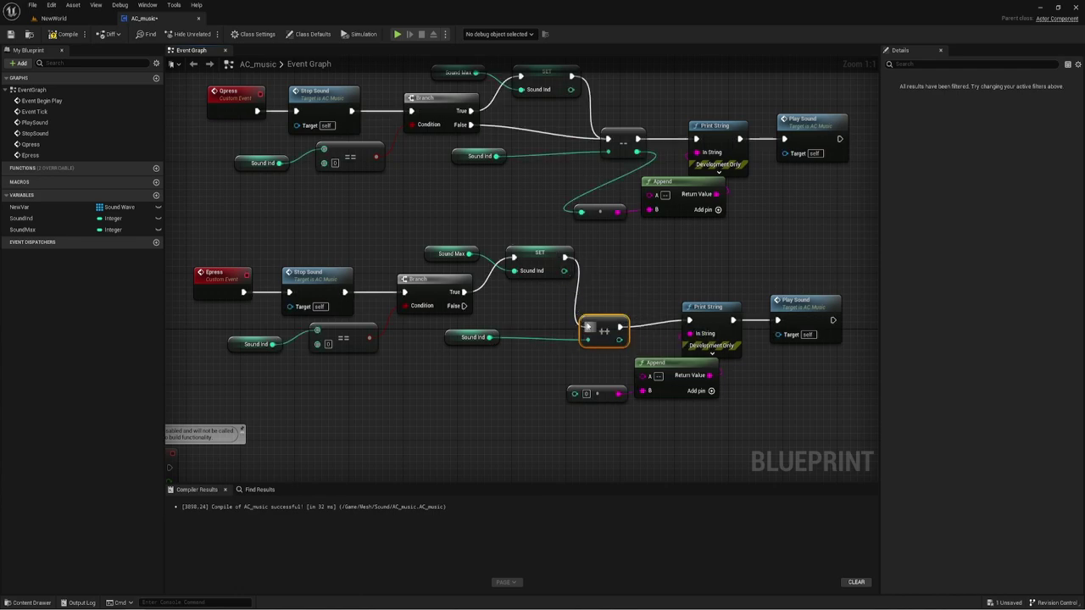
left_click_drag(587, 327, 464, 306)
Replace the SET's Sound Max getter with a typed value of 0
left_click_drag(422, 214, 459, 271)
key("Delete")
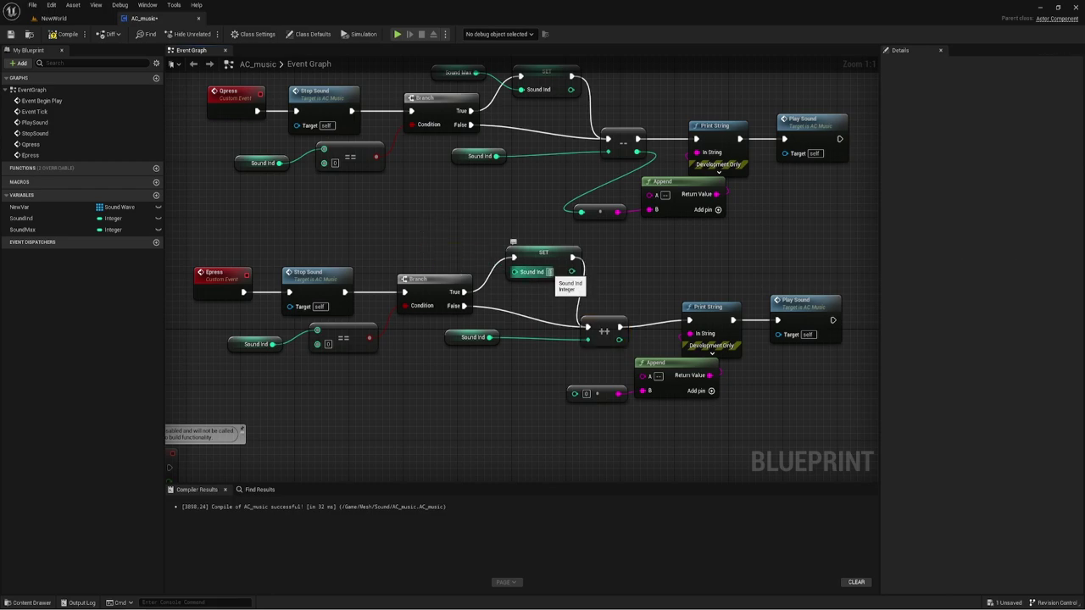
type("0")
Rearrange the Epress Sound Ind getter and == node, undoing an accidental deletion of the getter
left_click(253, 347)
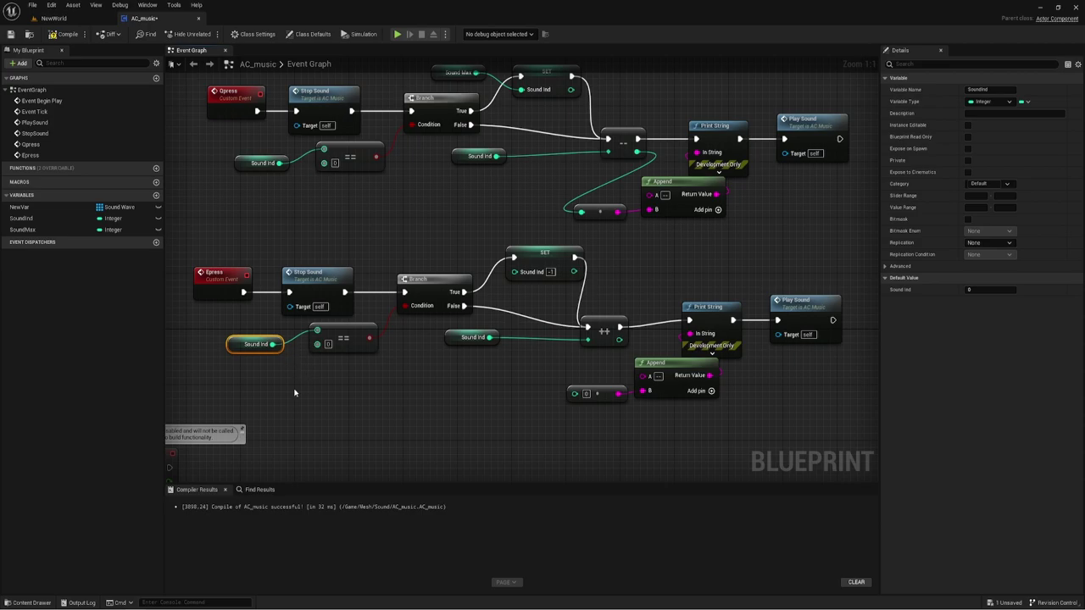
right_click_drag(297, 375, 350, 363)
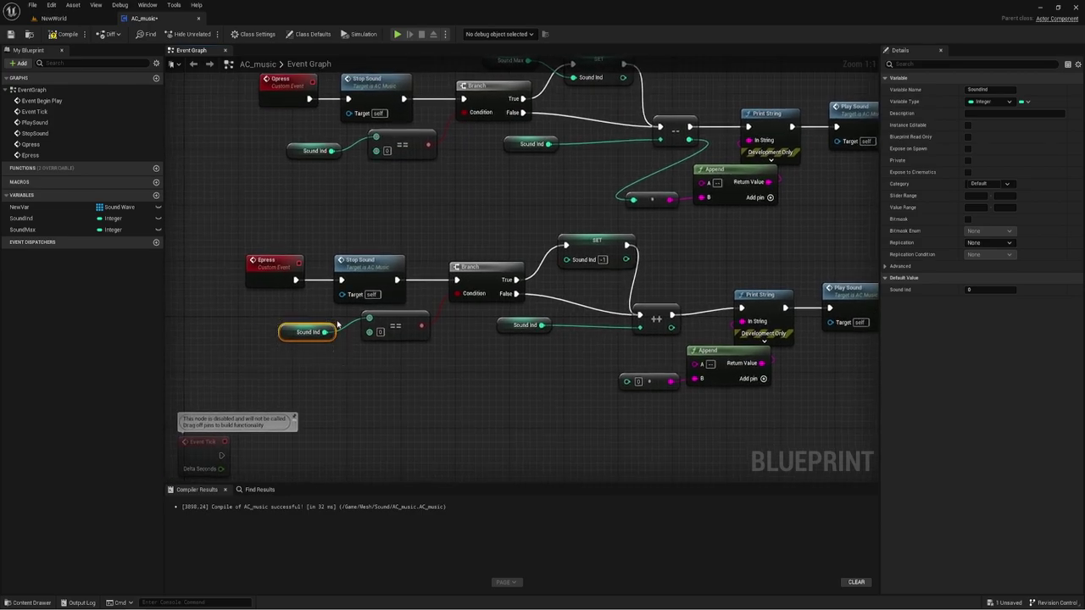
left_click_drag(409, 326, 414, 339)
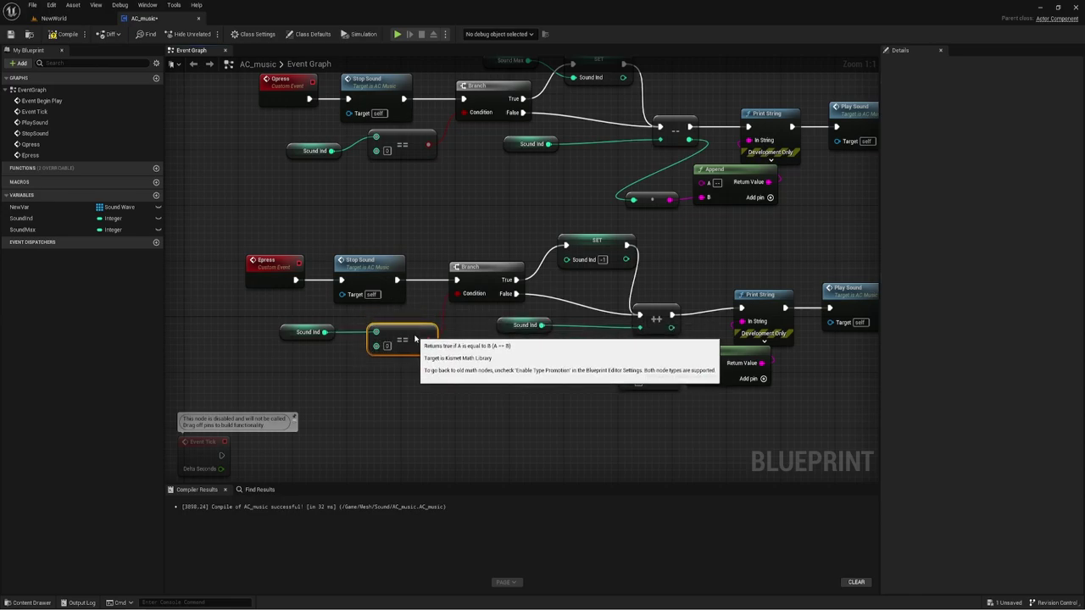
left_click_drag(301, 340, 308, 333)
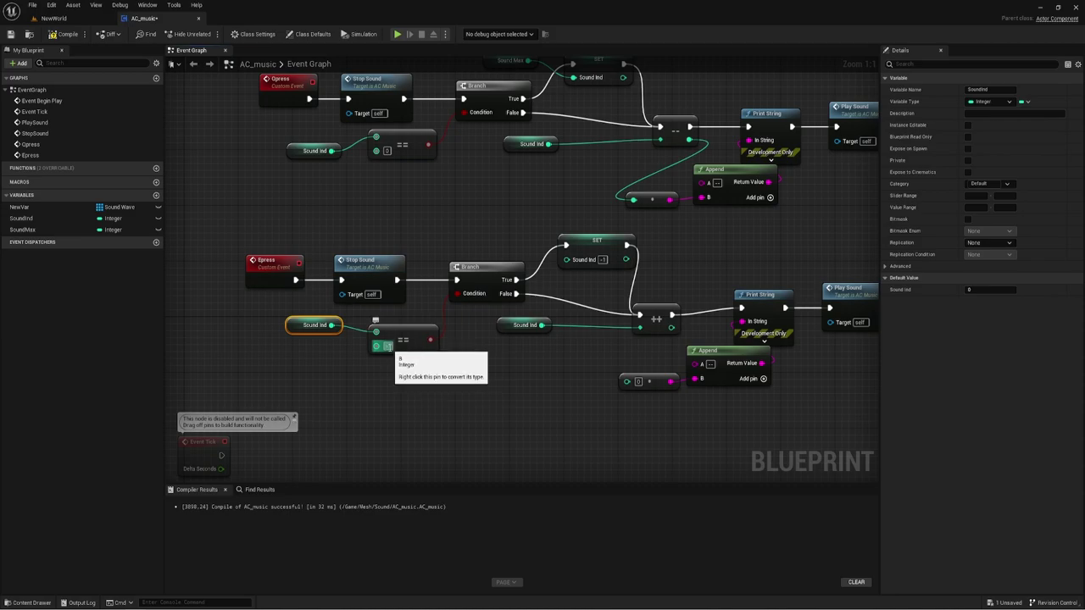
left_click(422, 367)
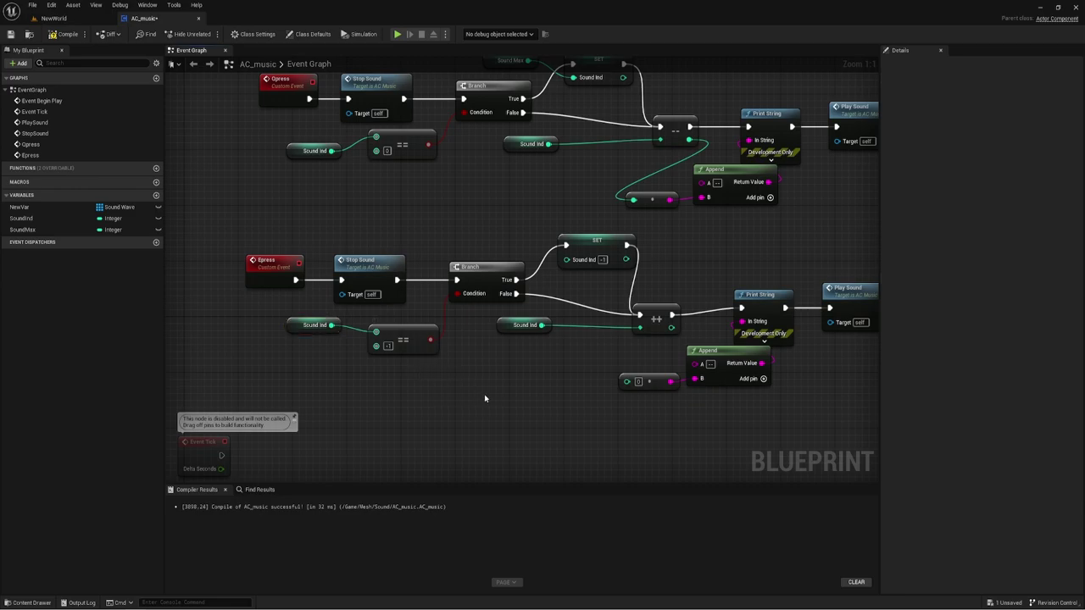
right_click_drag(484, 399, 471, 396)
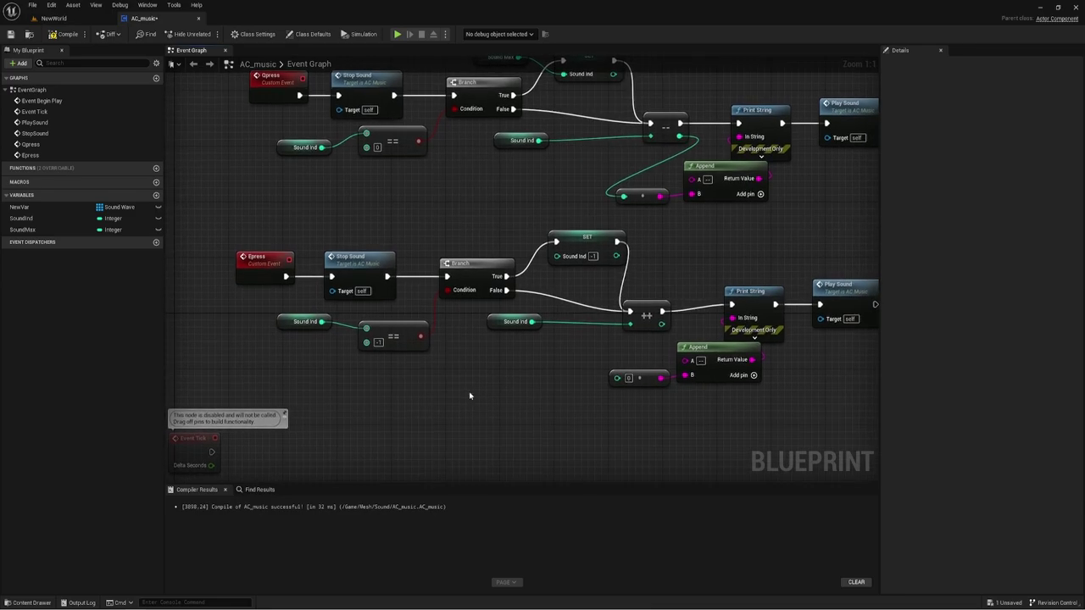
right_click_drag(412, 368, 367, 326)
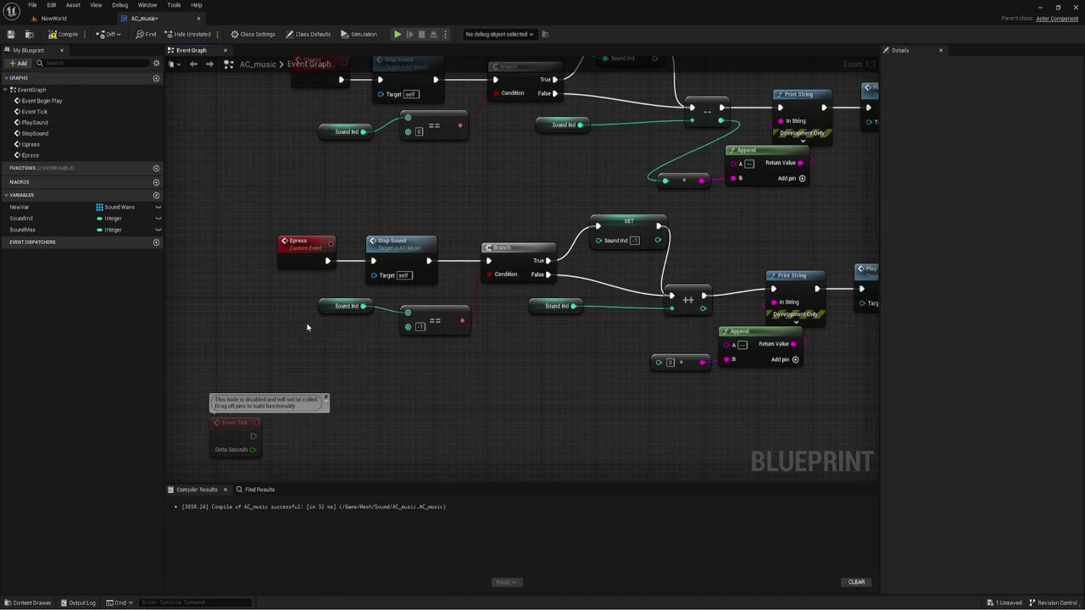
left_click(344, 306)
key("Delete")
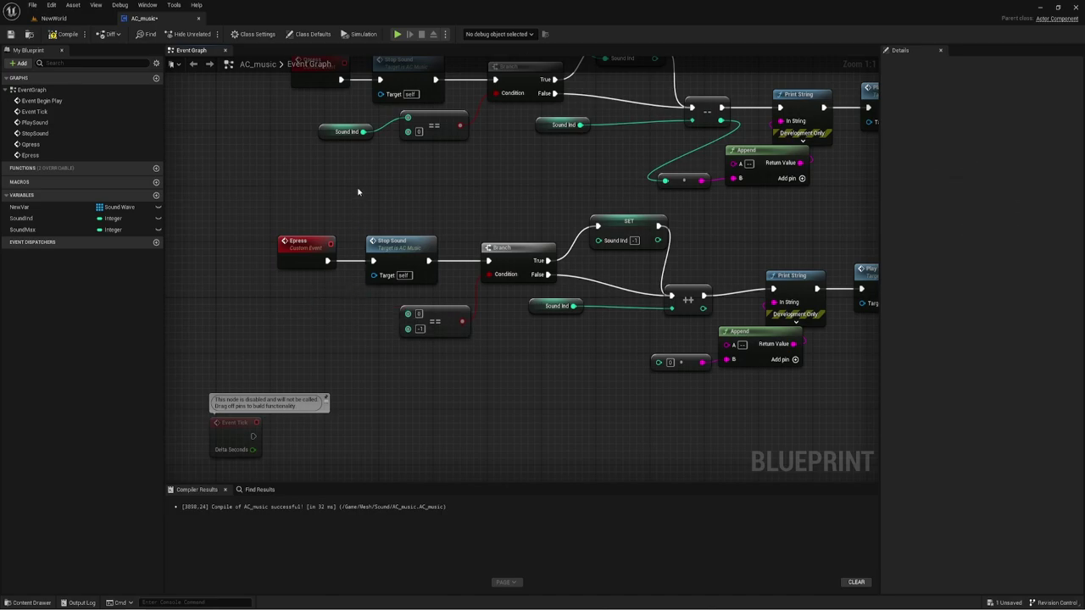
key("ctrl+z")
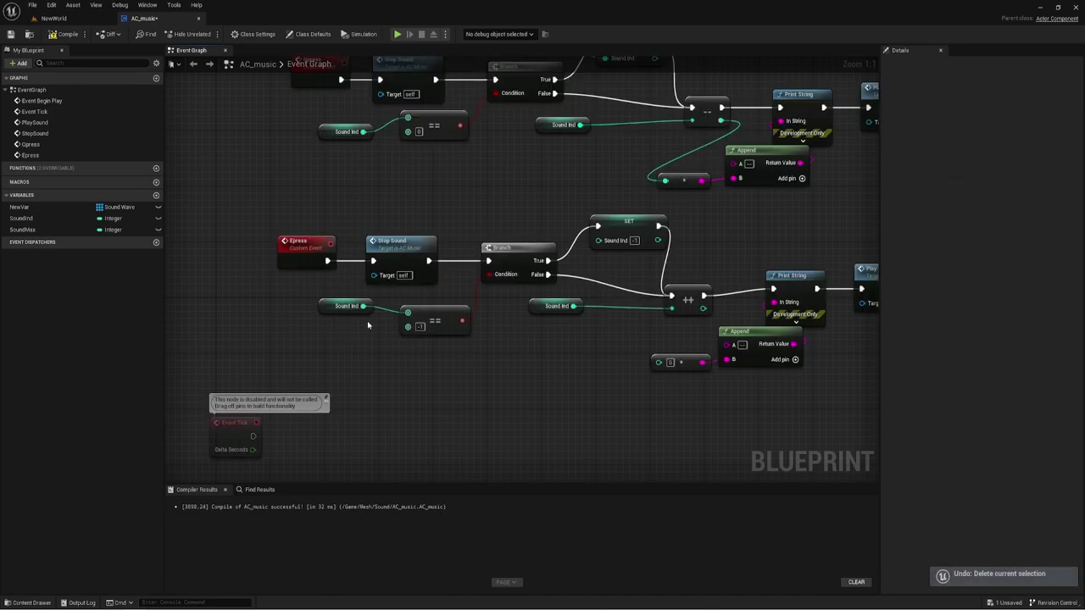
Feed Sound Max minus 1 into the B input of the Epress == comparison
left_click_drag(23, 230, 323, 338)
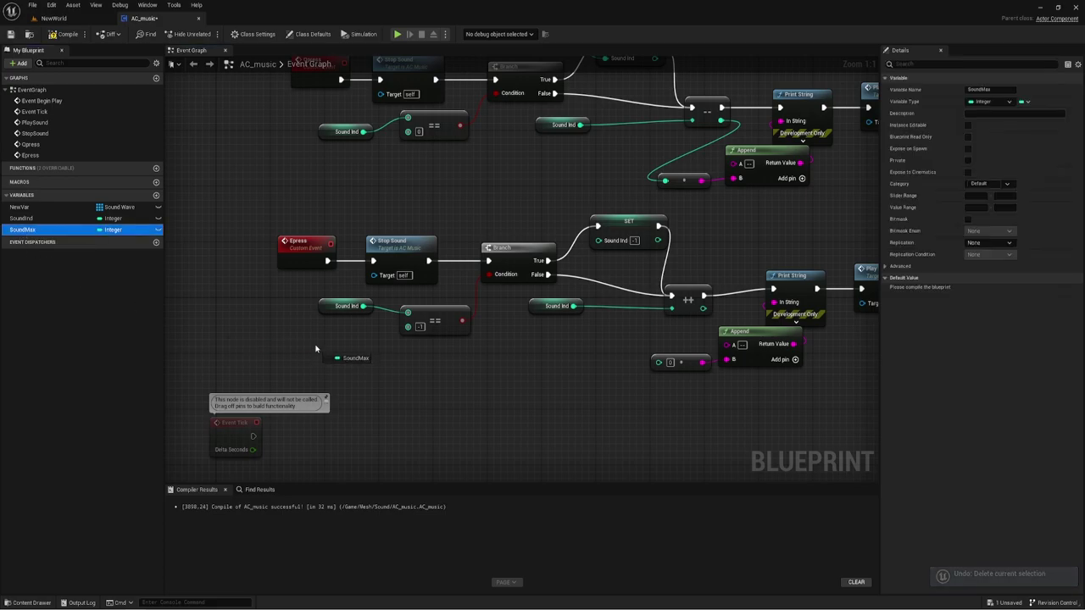
left_click(340, 351)
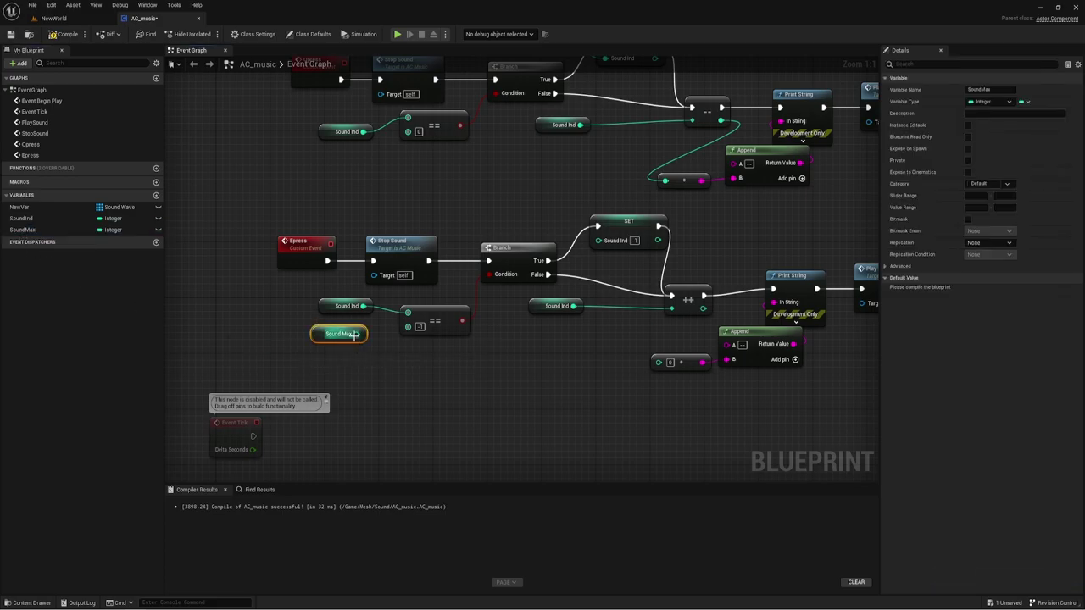
mouse_move(363, 334)
left_mouse_down()
mouse_move(378, 357)
mouse_move(357, 339)
mouse_move(371, 349)
left_mouse_up()
left_click(345, 352)
type("-")
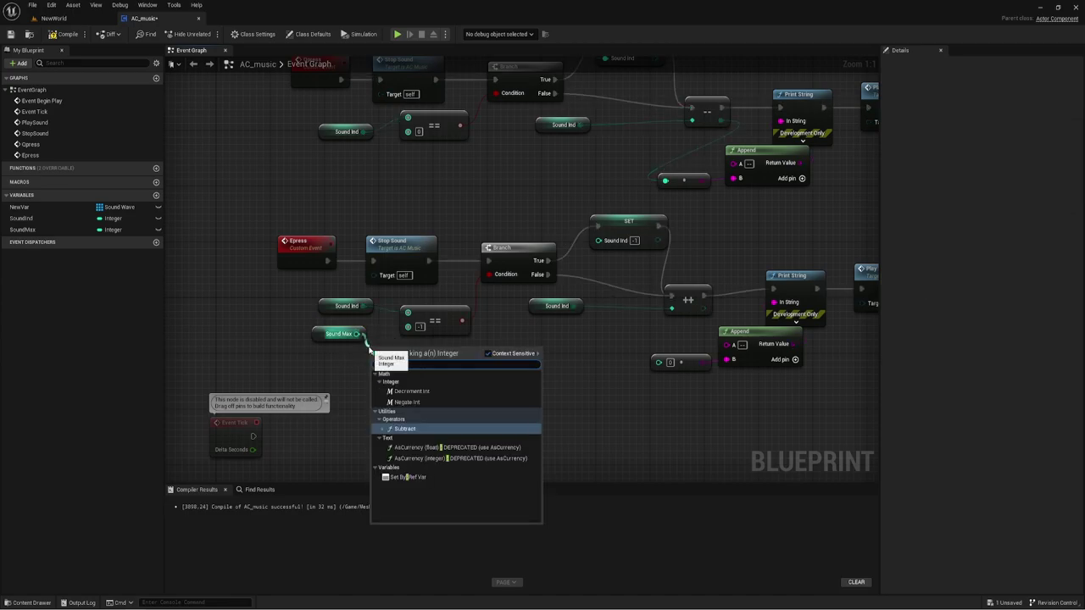
left_click(407, 422)
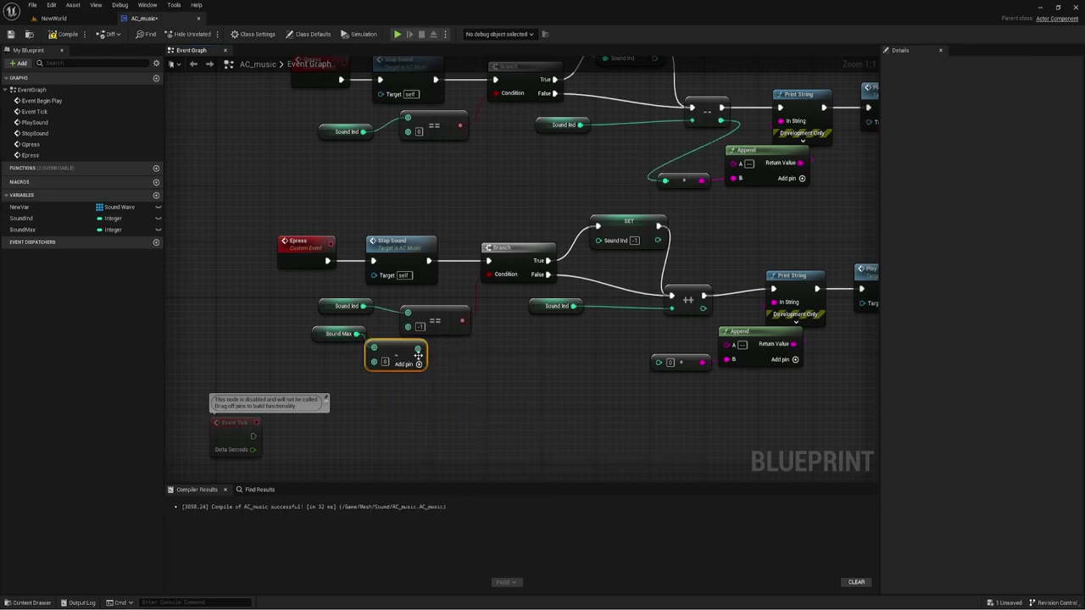
left_click_drag(418, 348, 407, 326)
Wire the incremented Sound Ind into the text conversion and set the Append's A text to '##'
right_click_drag(480, 366, 427, 368)
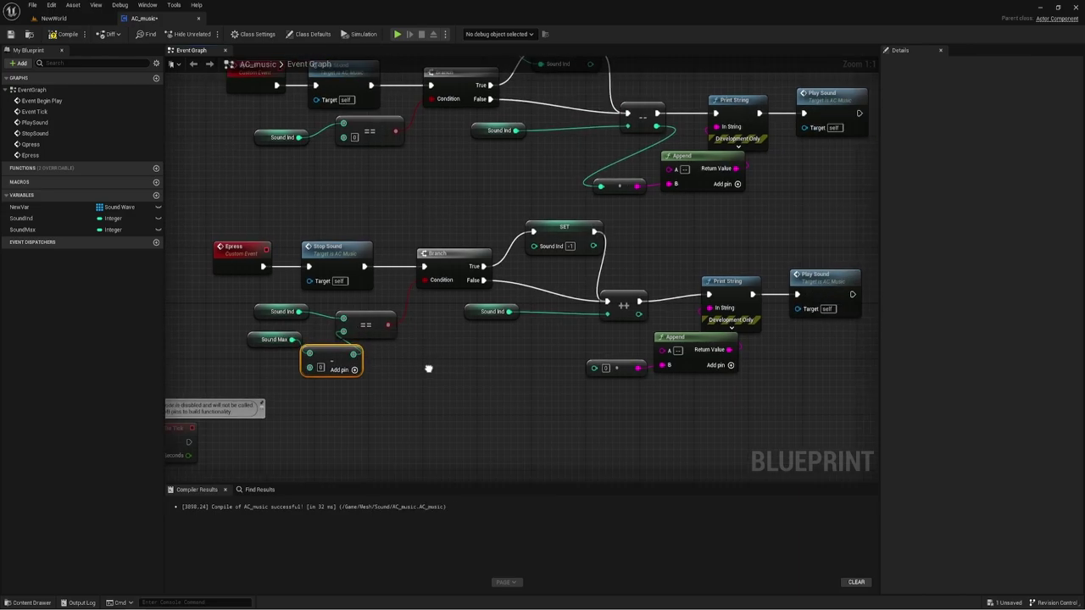
right_click_drag(501, 375, 446, 371)
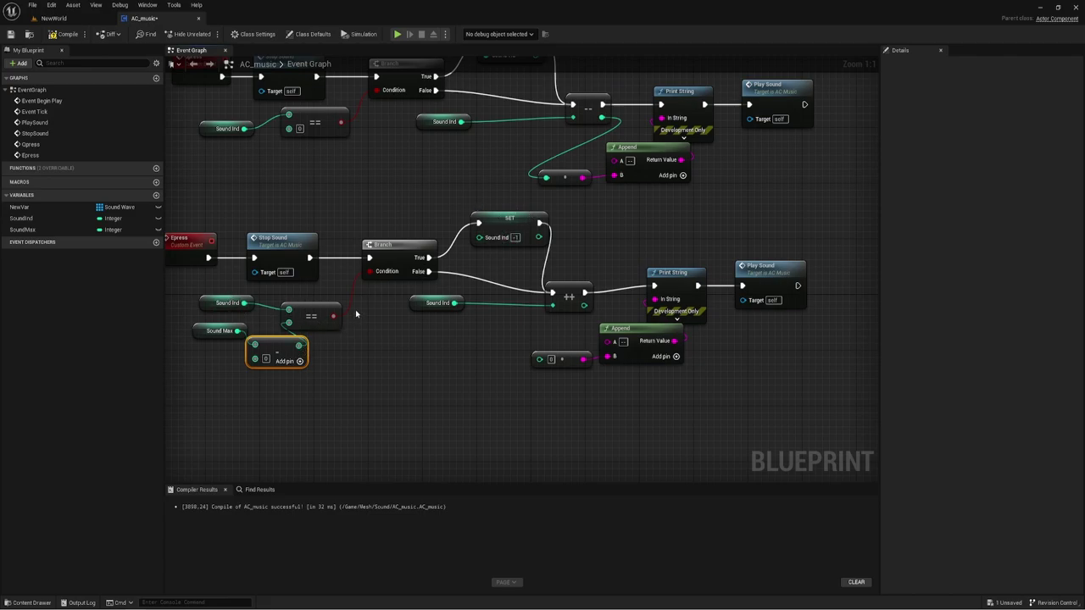
right_click_drag(569, 336, 497, 339)
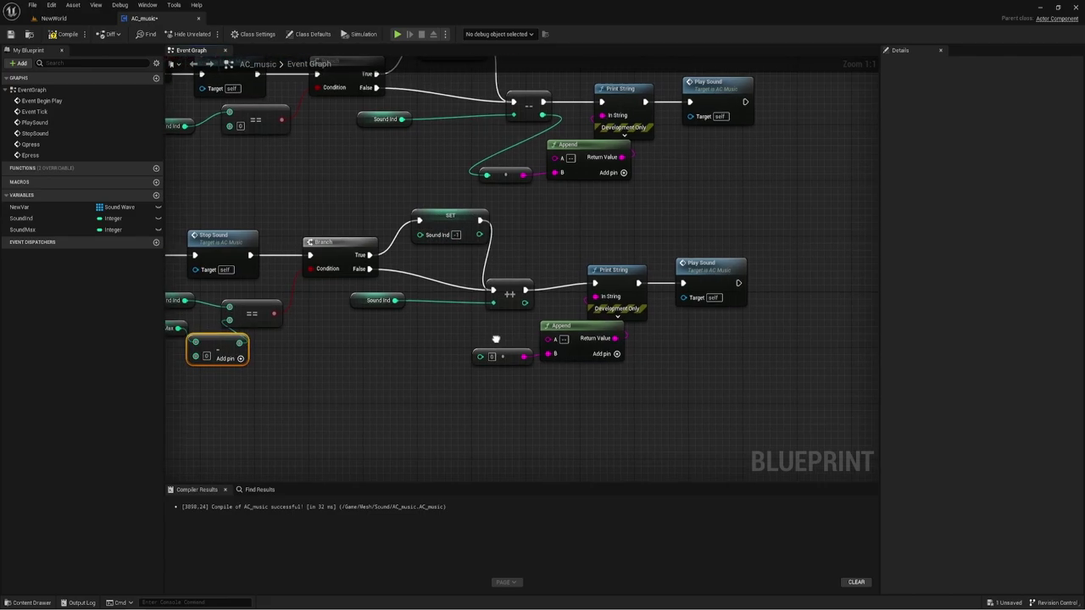
mouse_move(525, 302)
left_mouse_down()
mouse_move(484, 363)
mouse_move(530, 314)
mouse_move(525, 303)
left_mouse_up()
right_click_drag(528, 345, 569, 374)
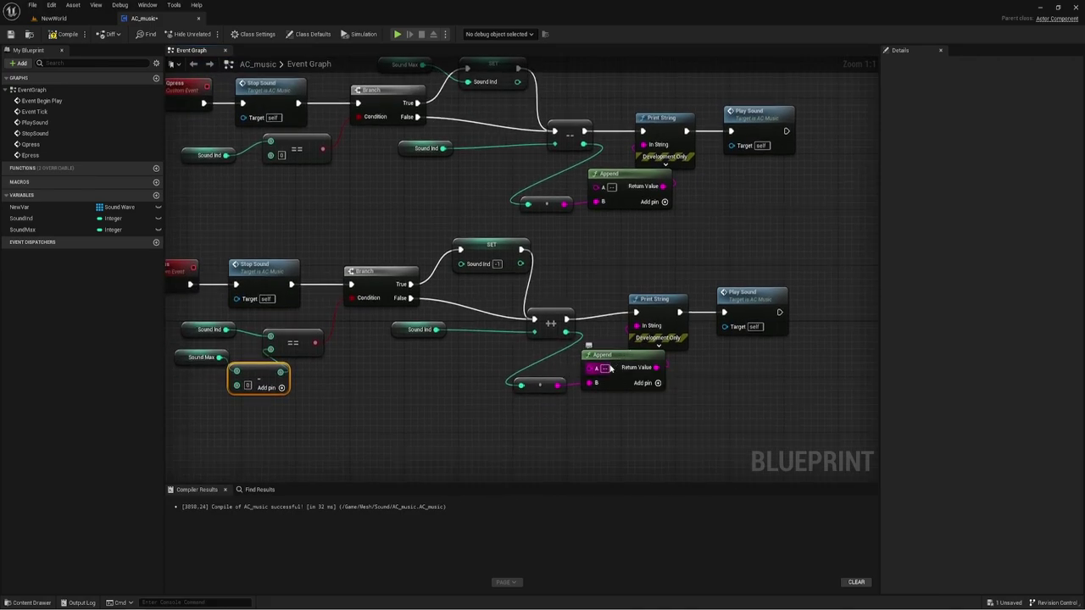
left_click(604, 369)
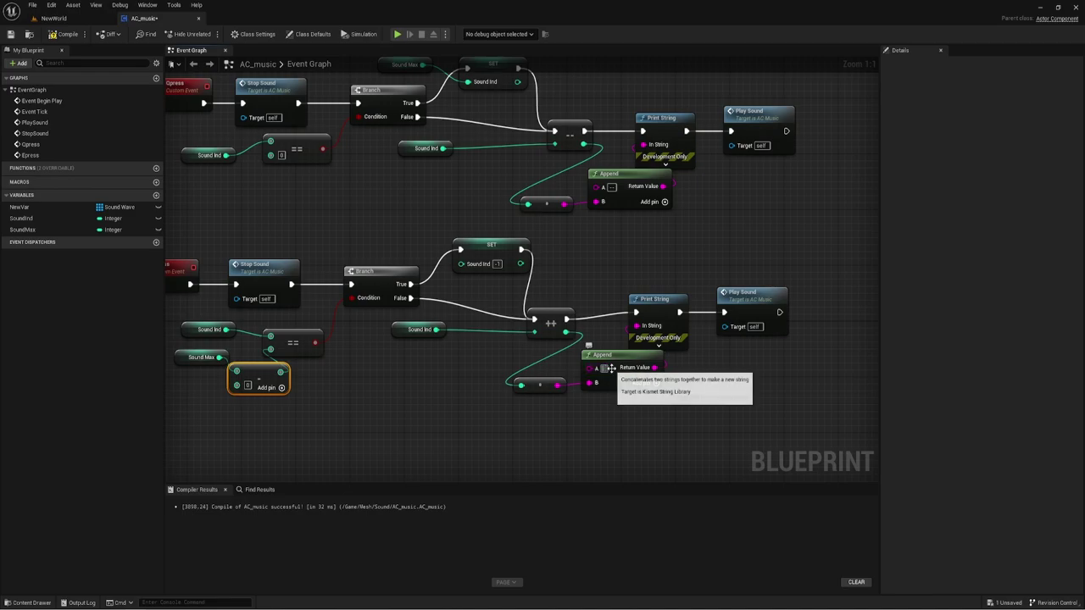
type("##")
left_click(679, 434)
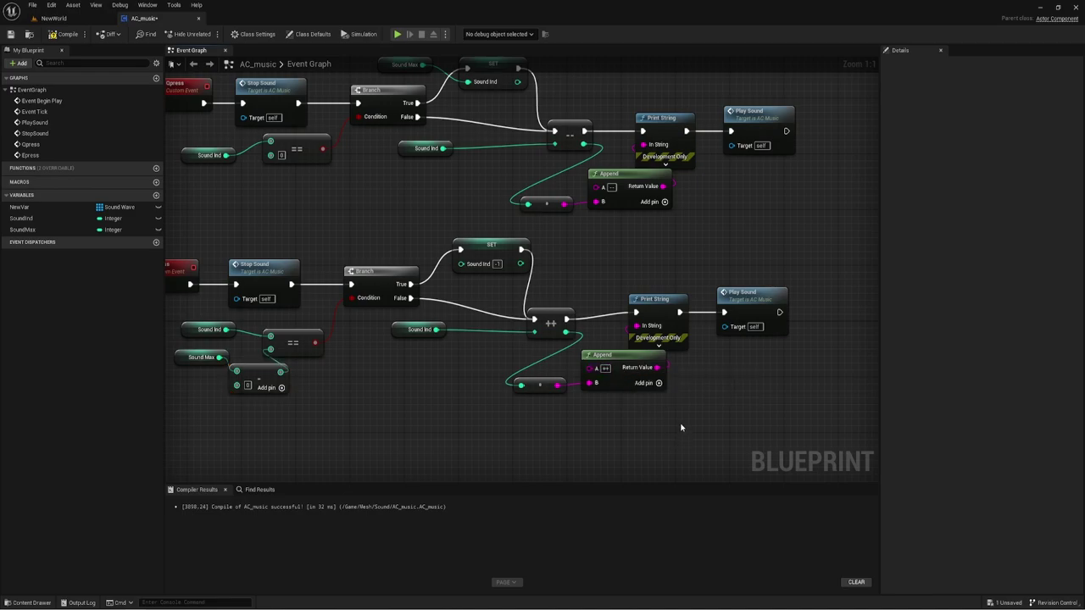
Compile the AC_music blueprint with both event chains in view
right_click_drag(690, 382, 729, 380)
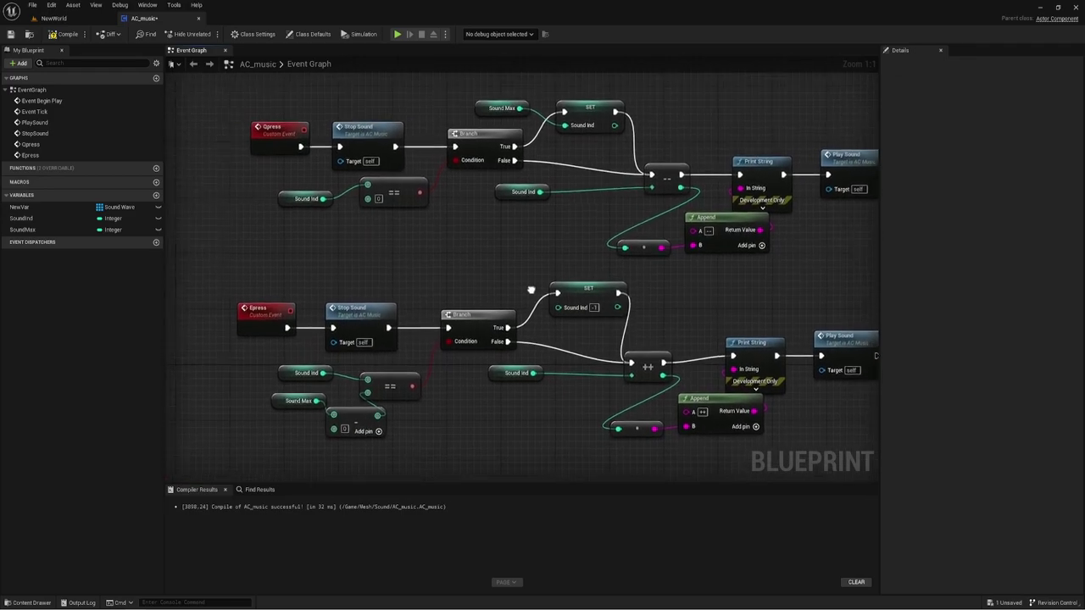
right_click_drag(475, 248, 496, 277)
left_click(63, 34)
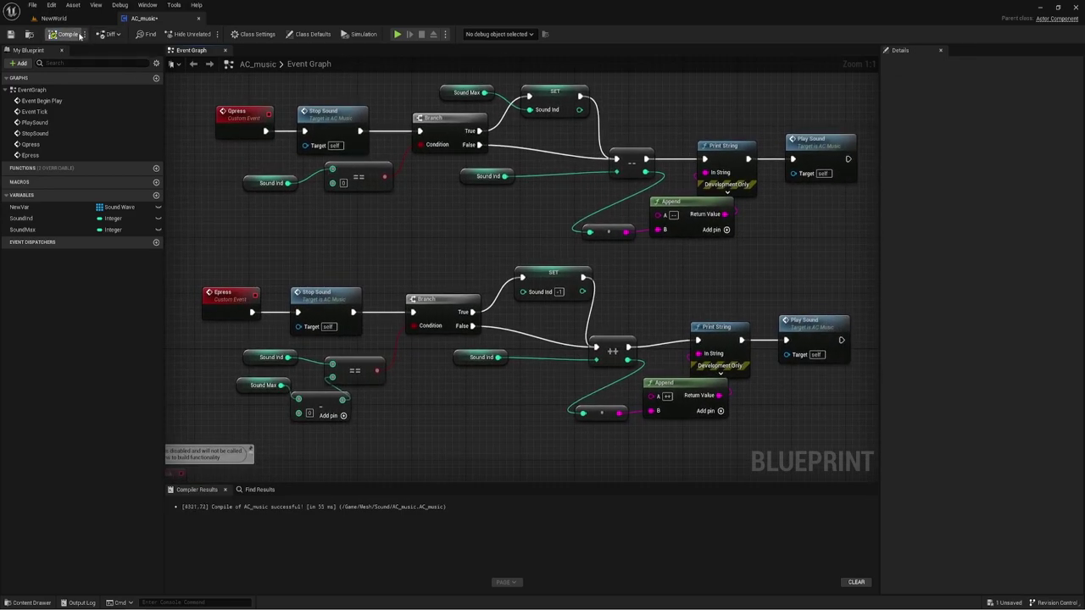
From the NewWorld level, open the P_CarBase Blueprint in the Mesh folder to its Event Graph
left_click(53, 18)
left_click(481, 226)
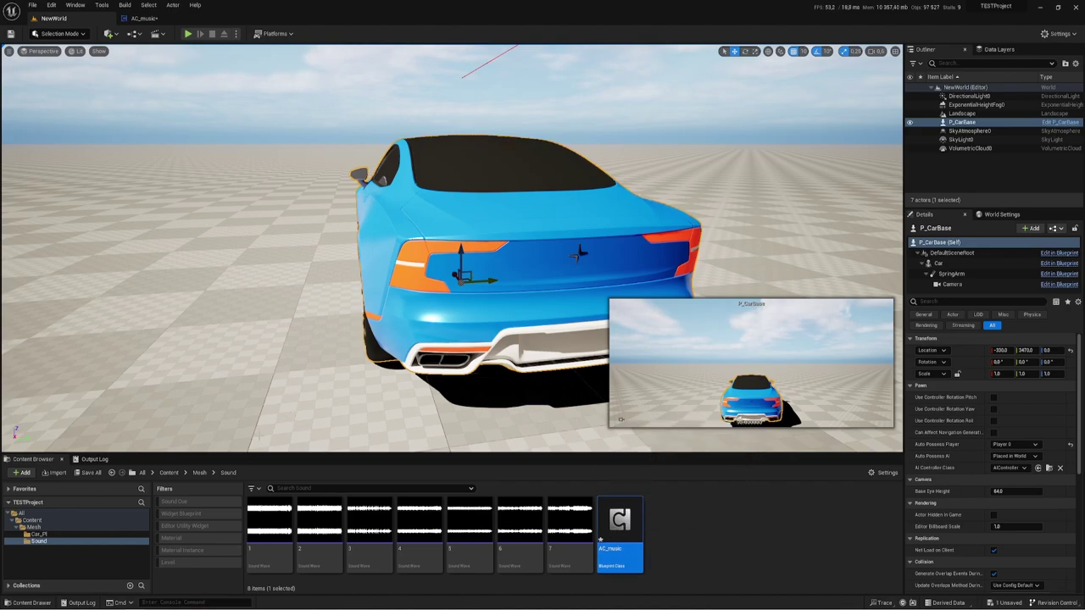
left_click(199, 473)
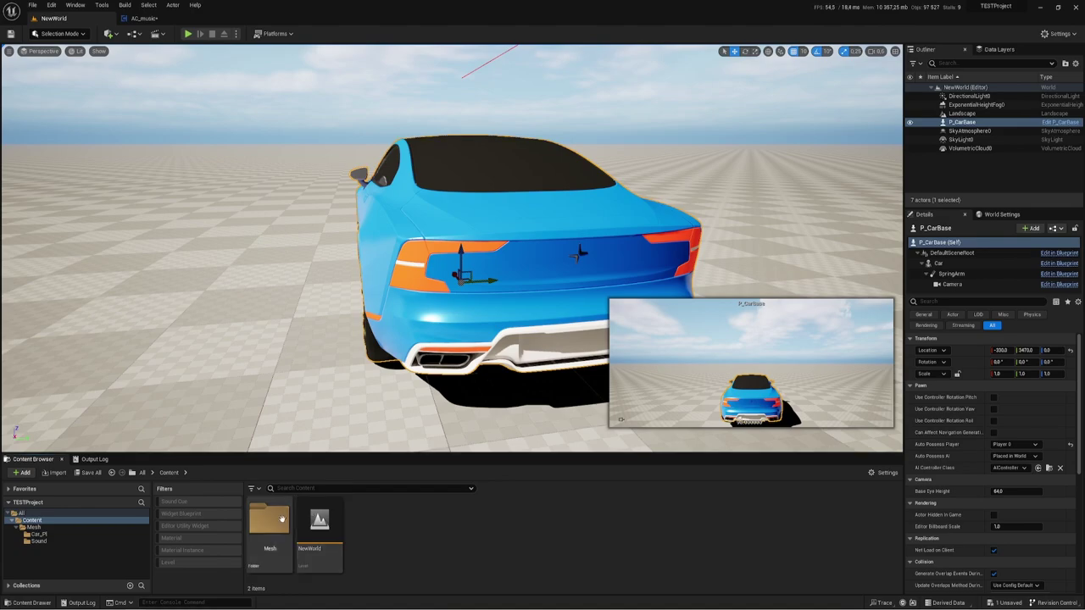
double_click(364, 524)
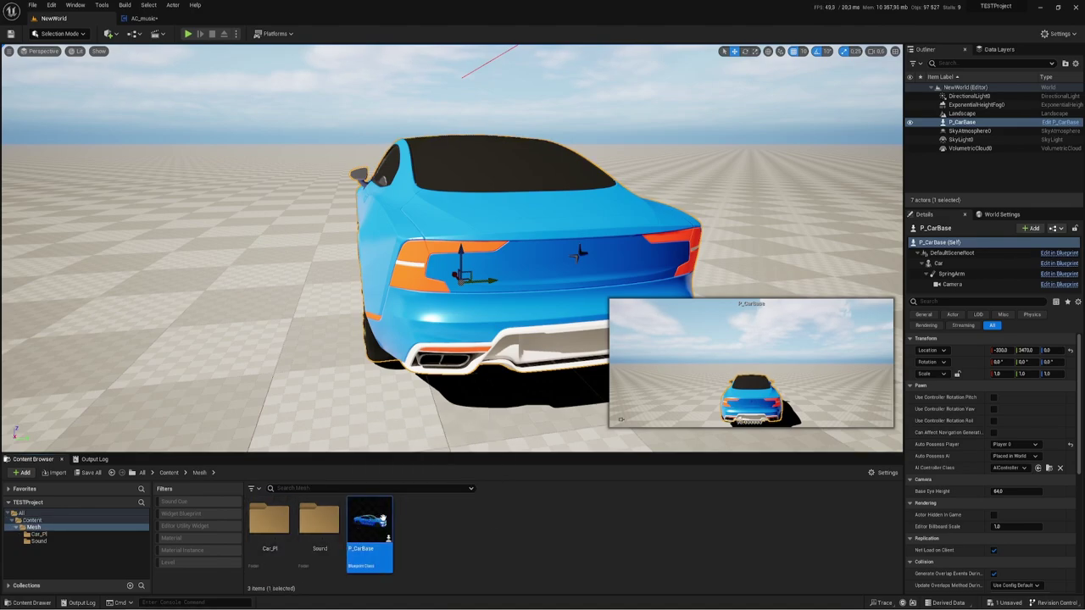
right_click_drag(206, 174, 217, 317)
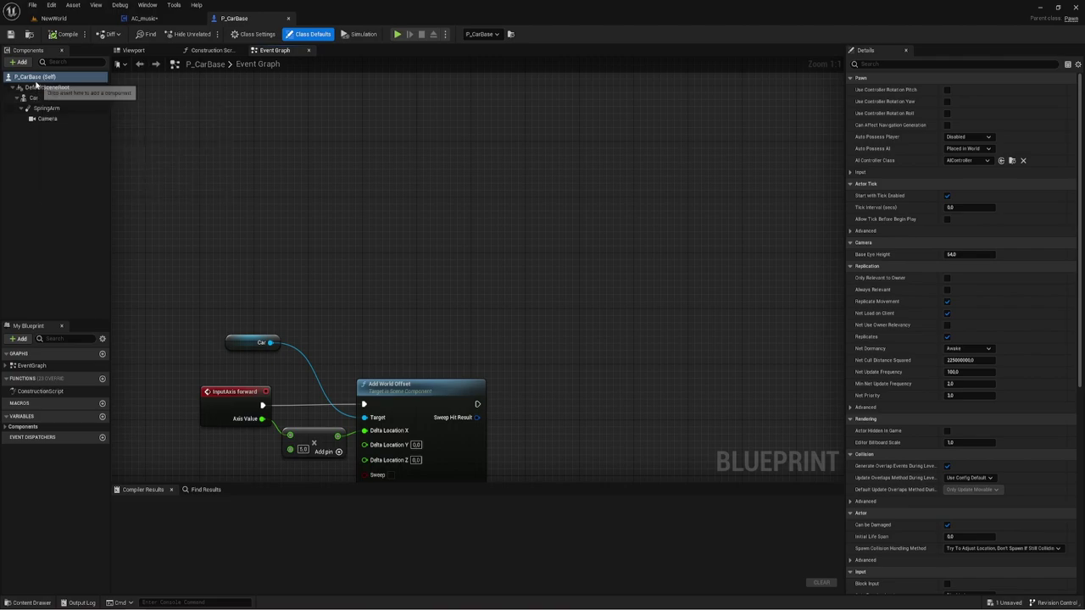
Add an AC Music component to P_CarBase from the Components Add list and keep its default name
left_click(19, 64)
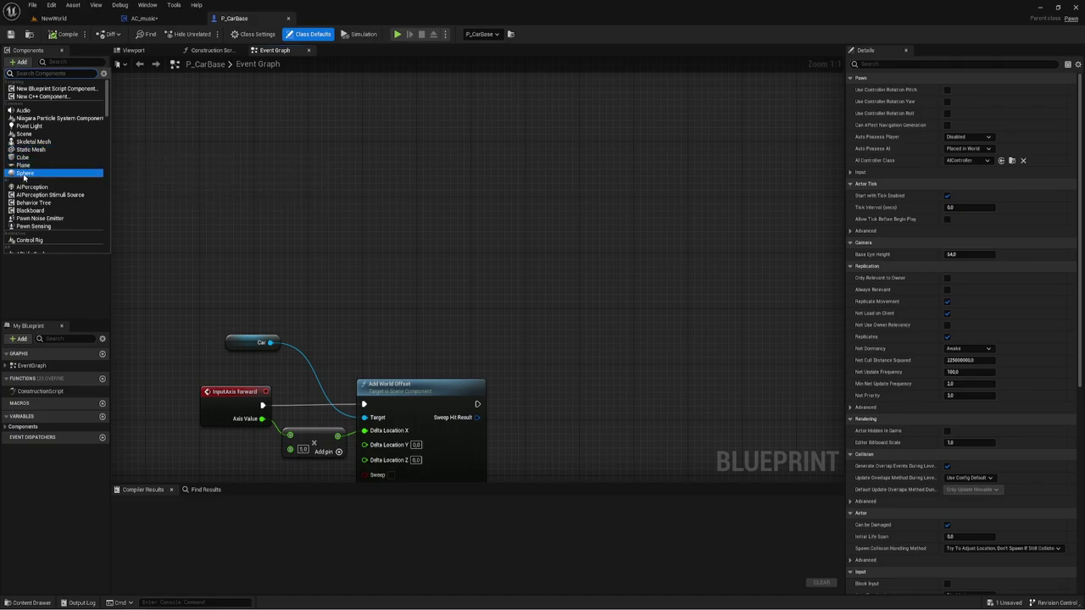
scroll(25, 186, "down", 3)
scroll(27, 183, "down", 2)
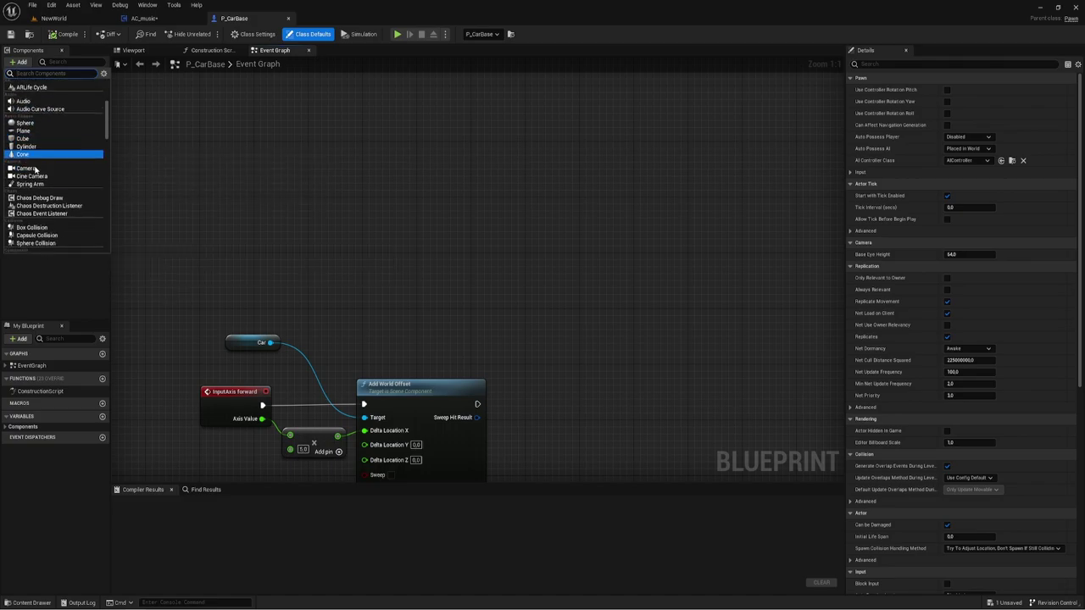
scroll(36, 169, "down", 3)
scroll(36, 169, "down", 1)
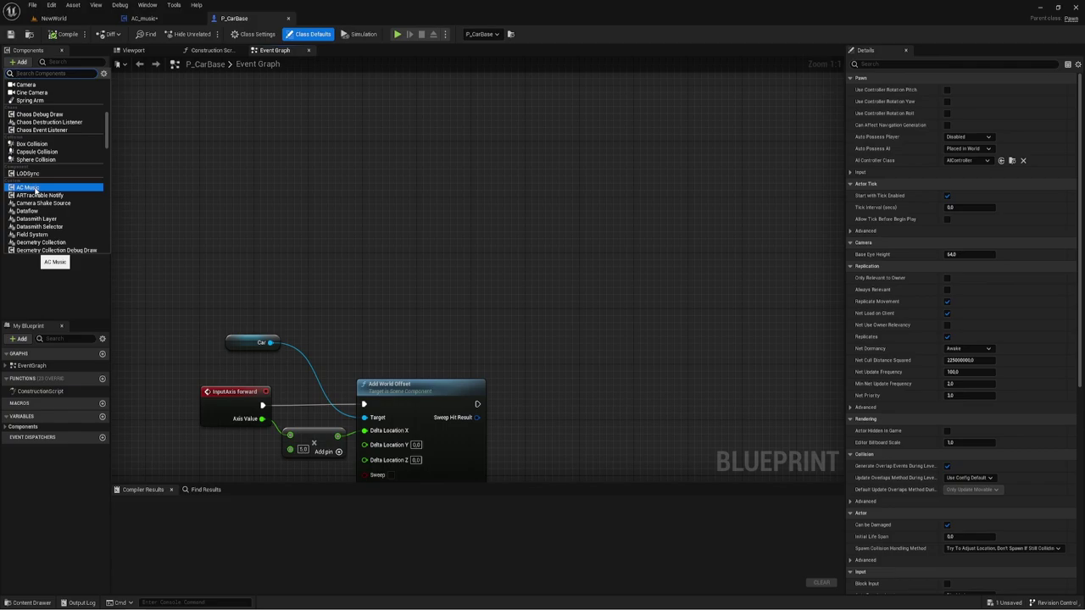
left_click(37, 190)
left_click(49, 180)
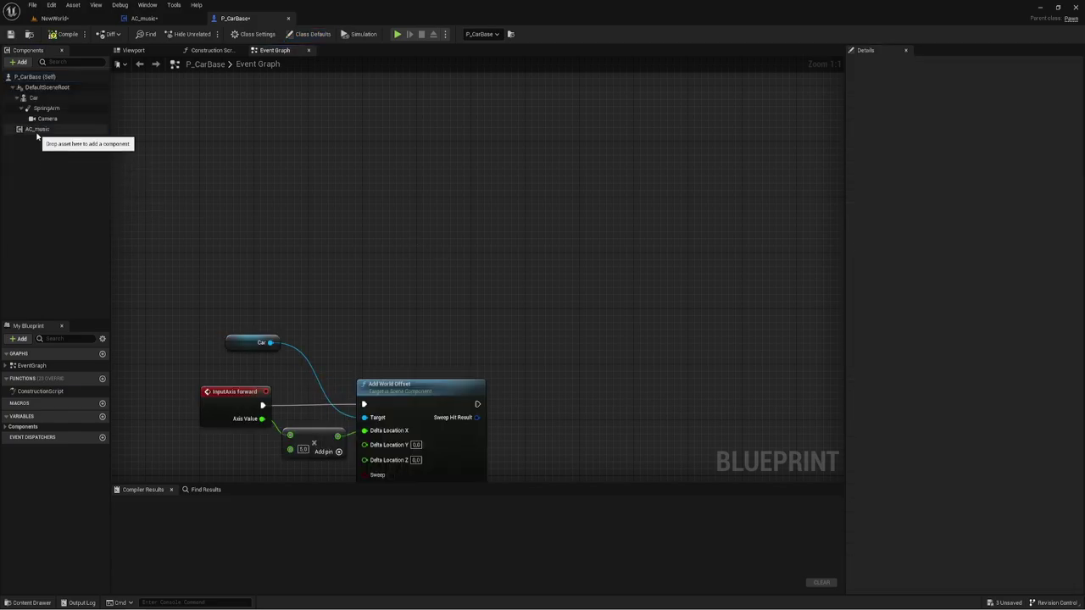
Place an AC Music component reference in the event graph and remove the Event BeginPlay node
right_click_drag(246, 98, 271, 182)
right_click(272, 183)
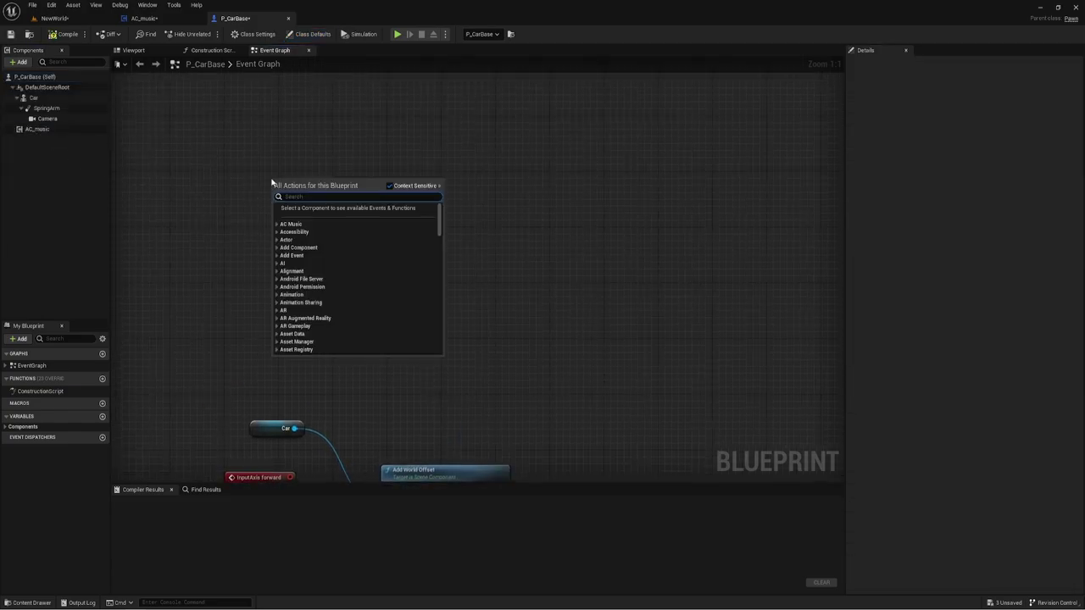
type("begin")
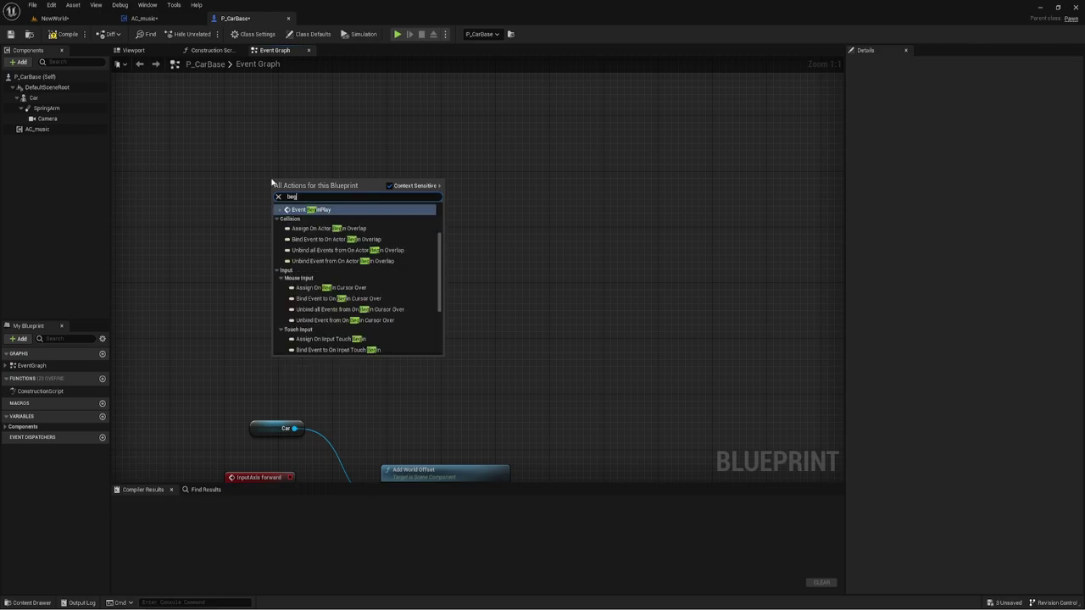
key("Return")
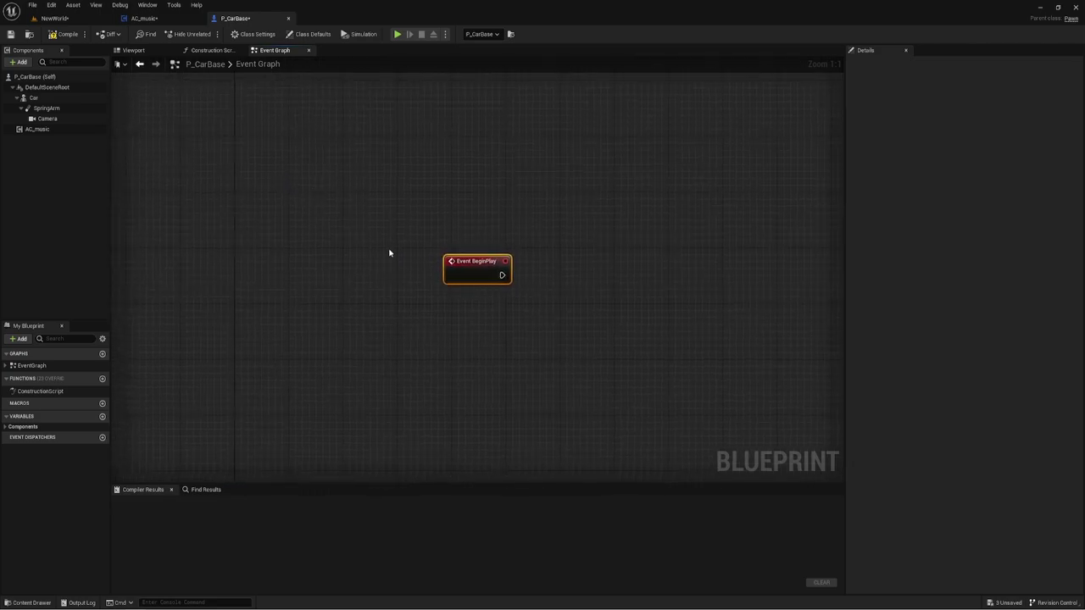
right_click_drag(388, 252, 208, 245)
left_click_drag(37, 128, 288, 305)
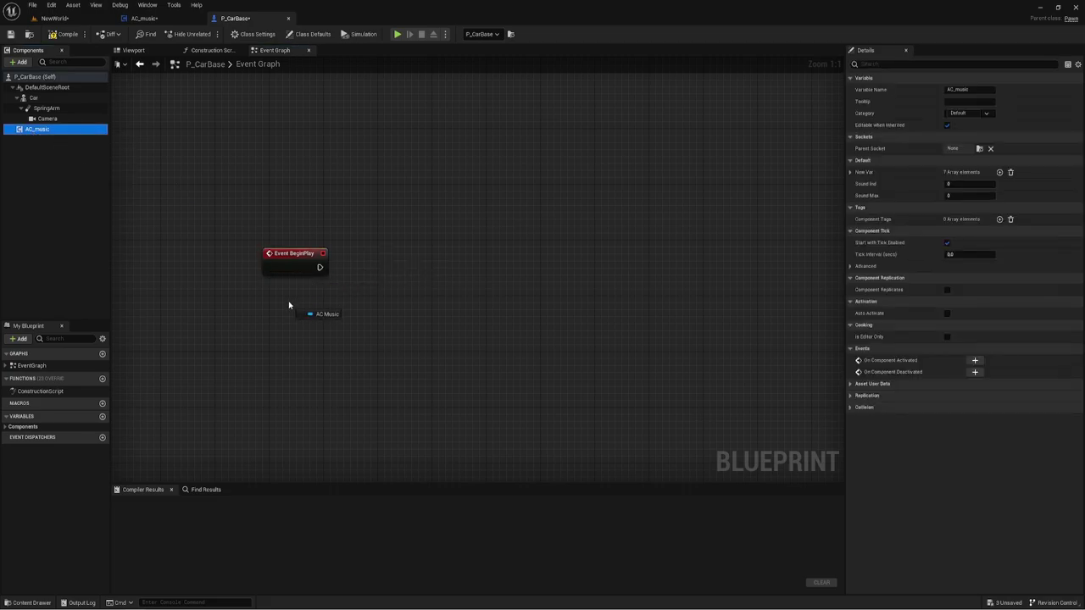
left_click_drag(289, 306, 288, 306)
left_click(290, 265)
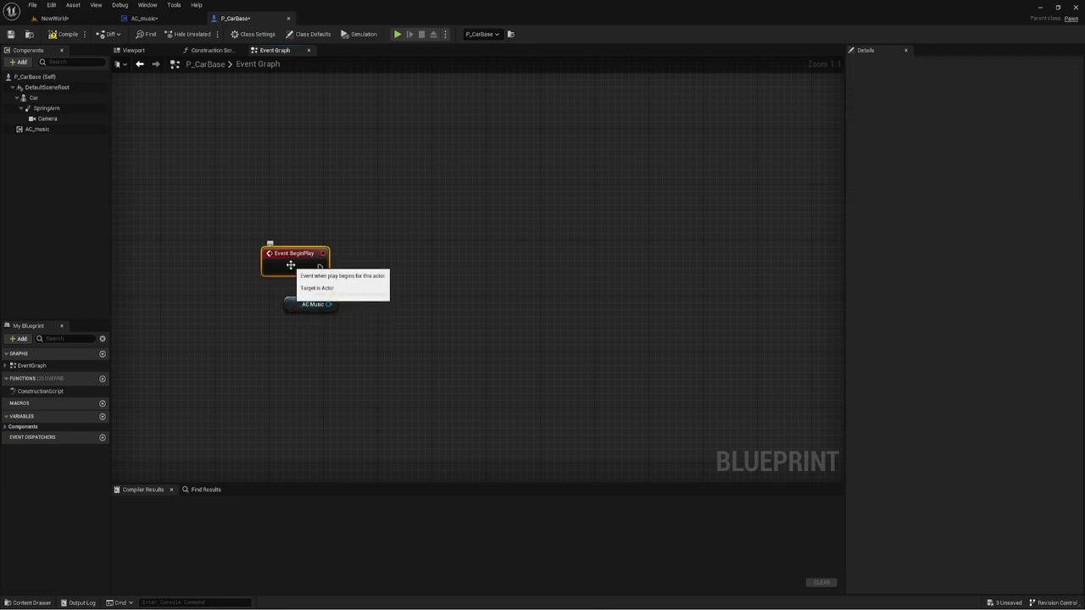
key("Delete")
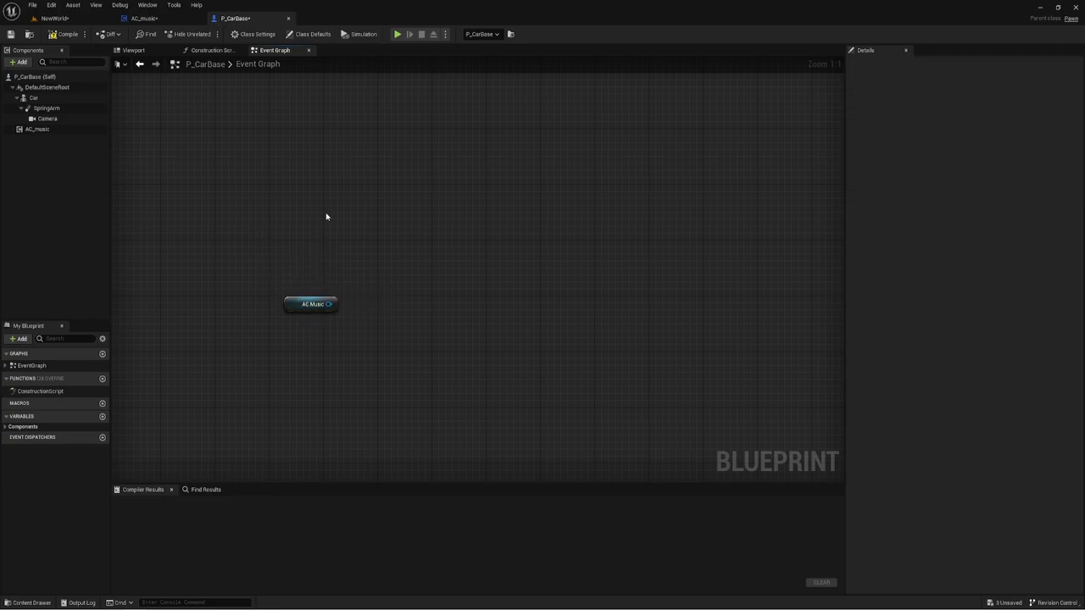
Add a Q keyboard event node to the graph
right_click(325, 212)
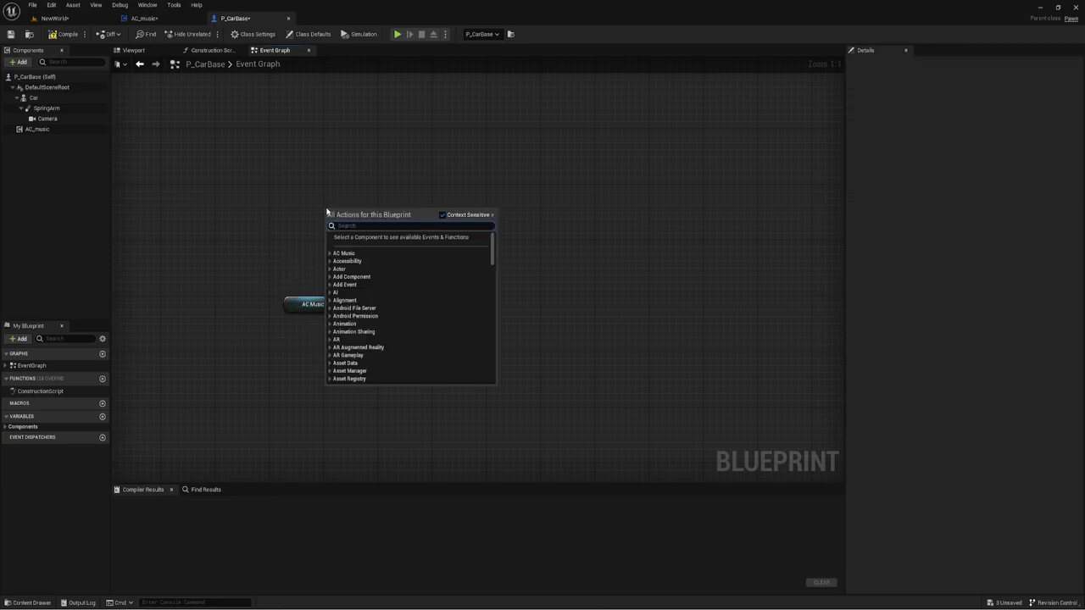
type("q k")
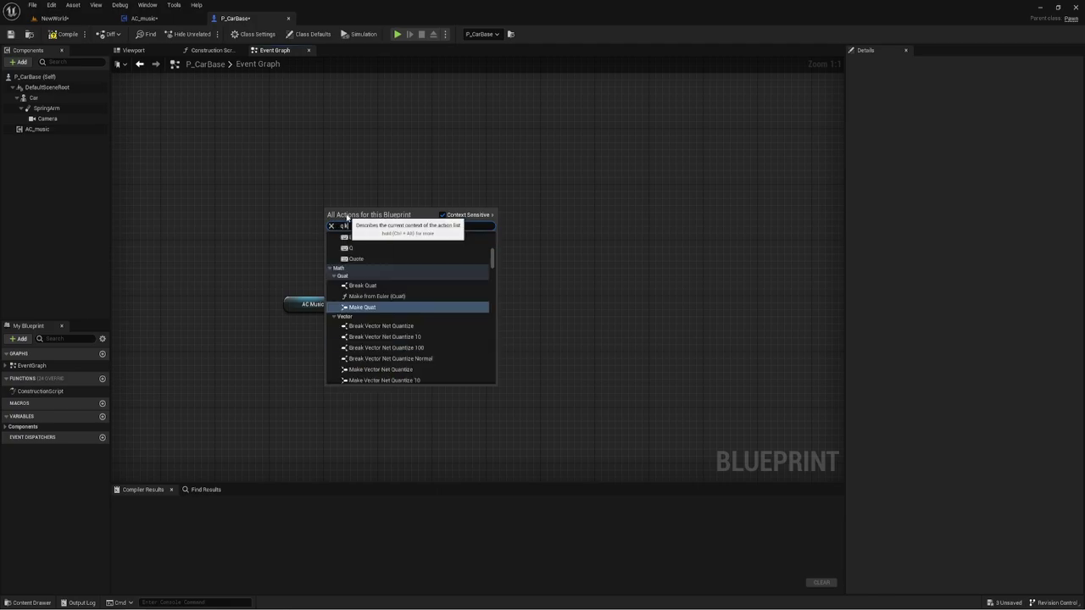
type("ey")
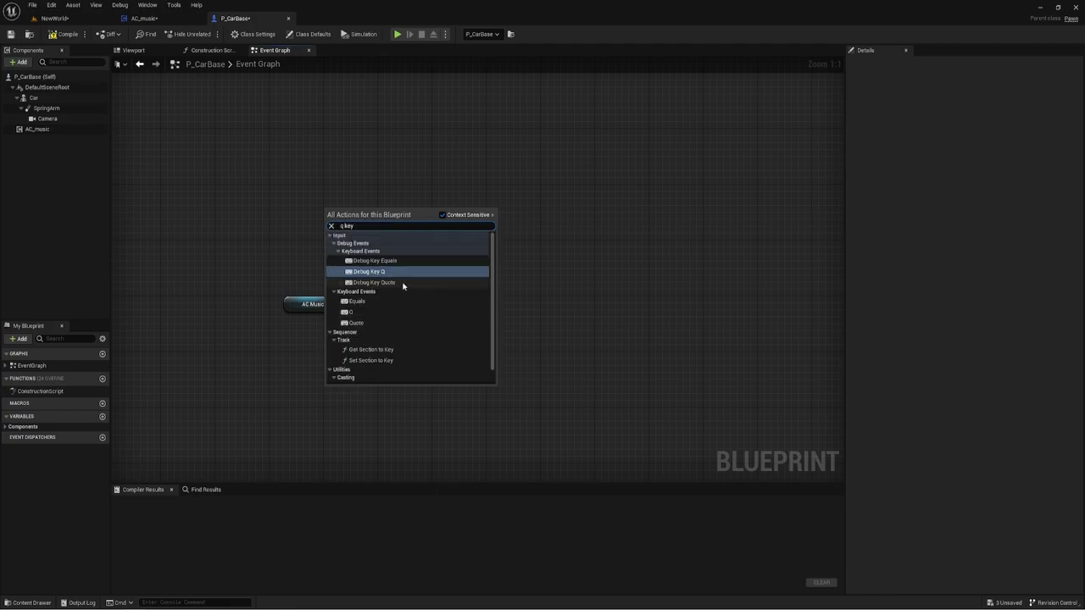
scroll(402, 280, "down", 1)
left_click(366, 295)
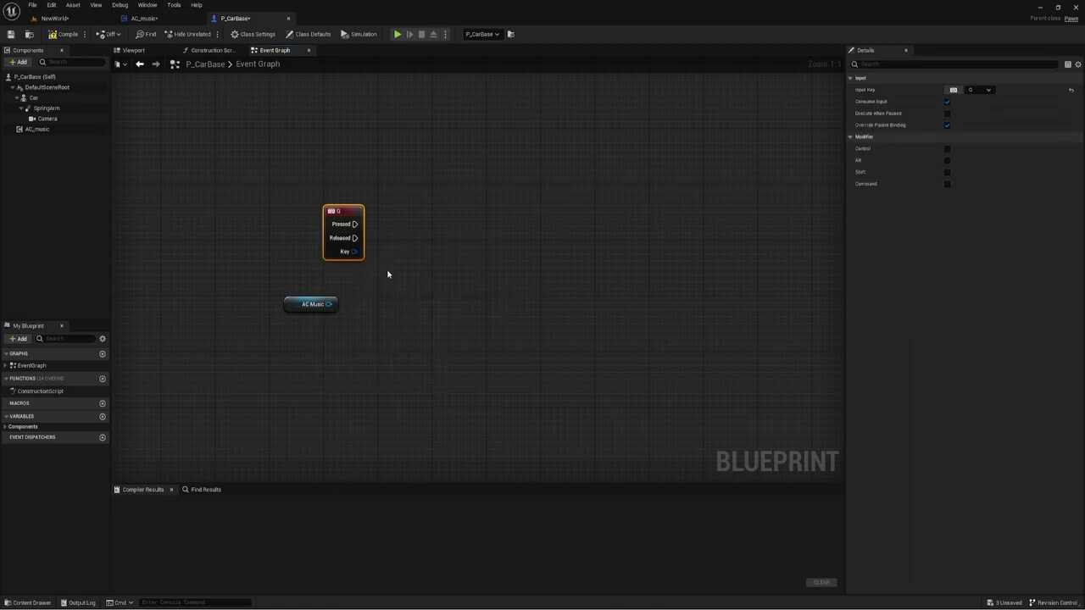
Add a Qpress function call targeting the AC Music reference
left_click_drag(329, 304, 424, 227)
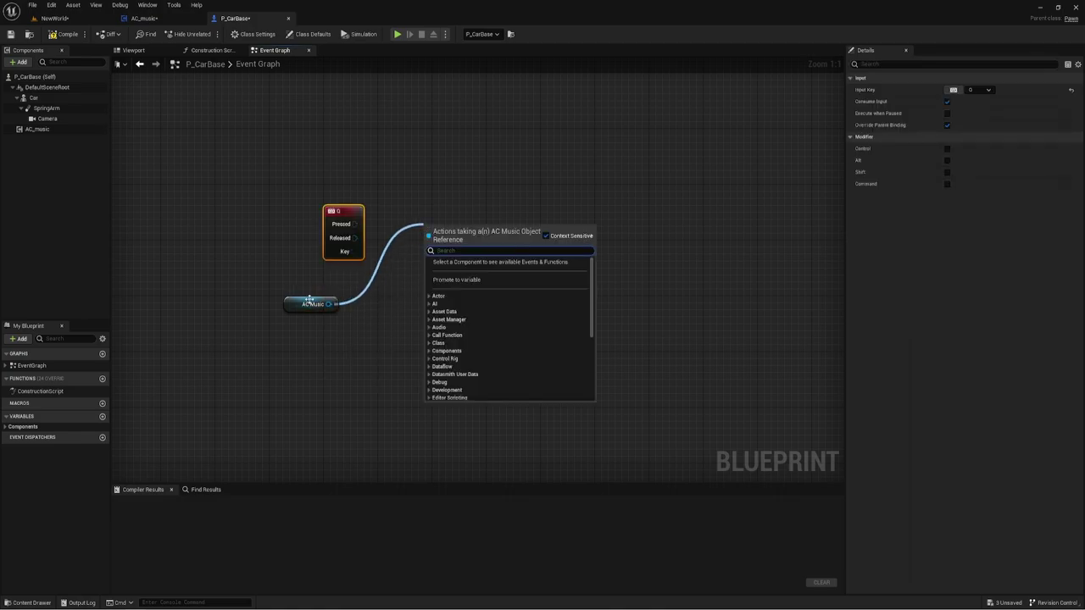
left_click_drag(259, 264, 368, 330)
left_click_drag(286, 305, 438, 222)
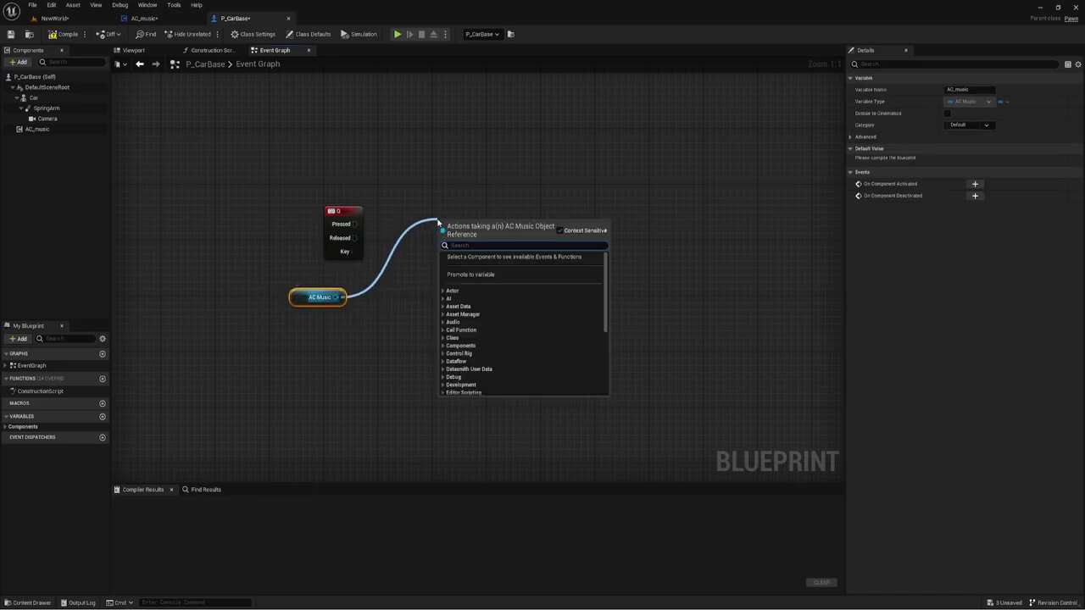
type("Q")
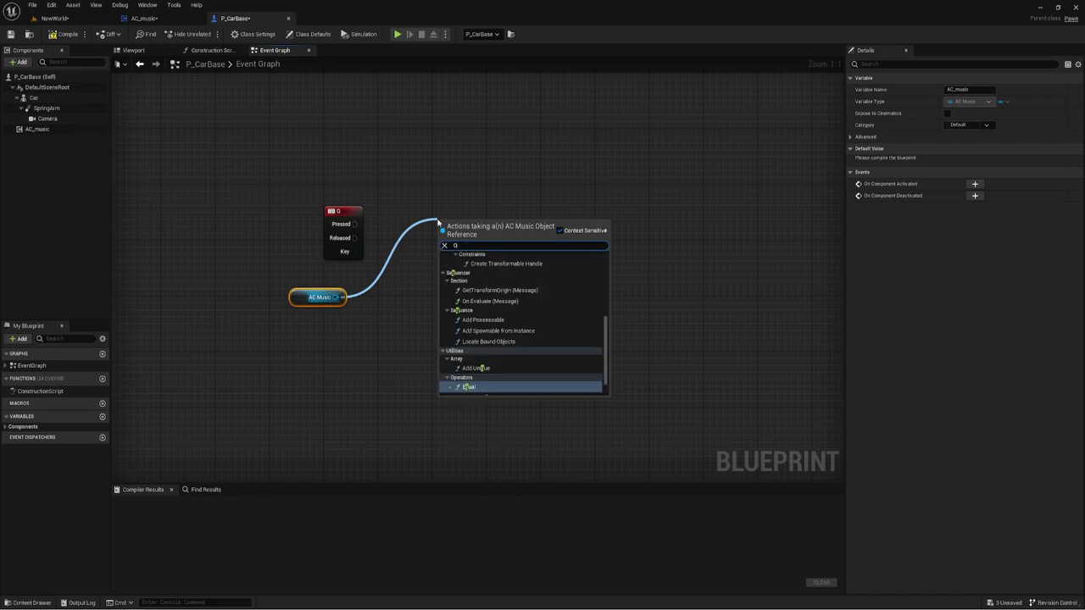
scroll(500, 314, "down", 1)
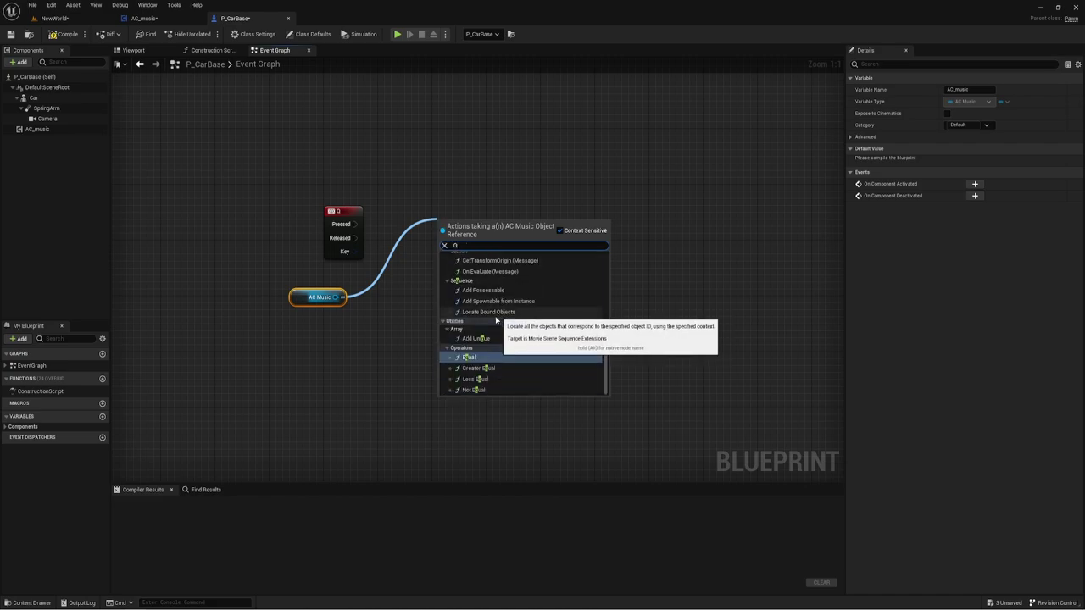
type("pre")
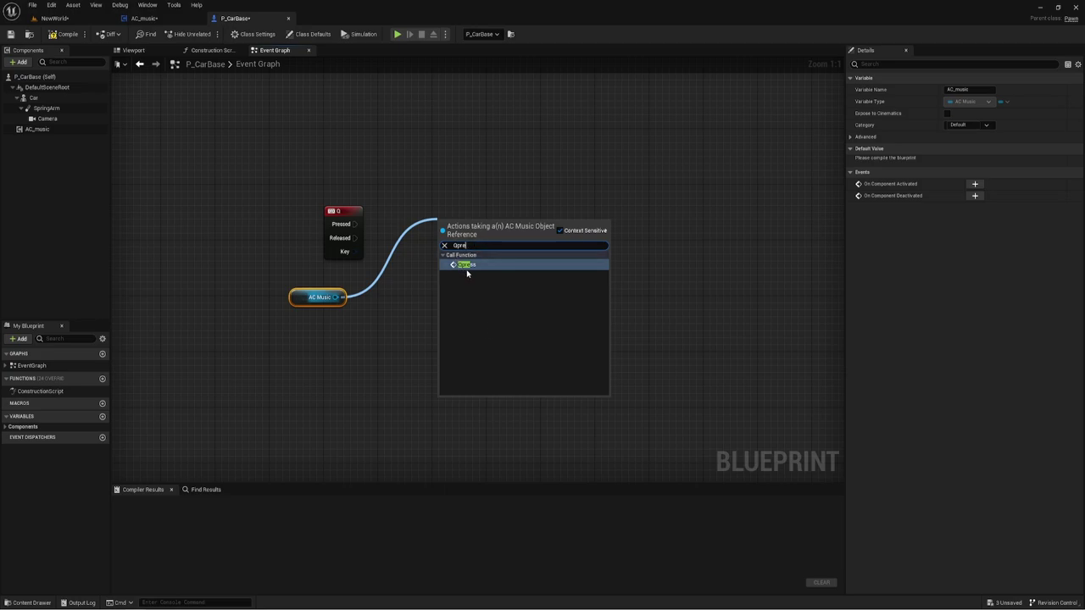
left_click(466, 265)
left_click(330, 354)
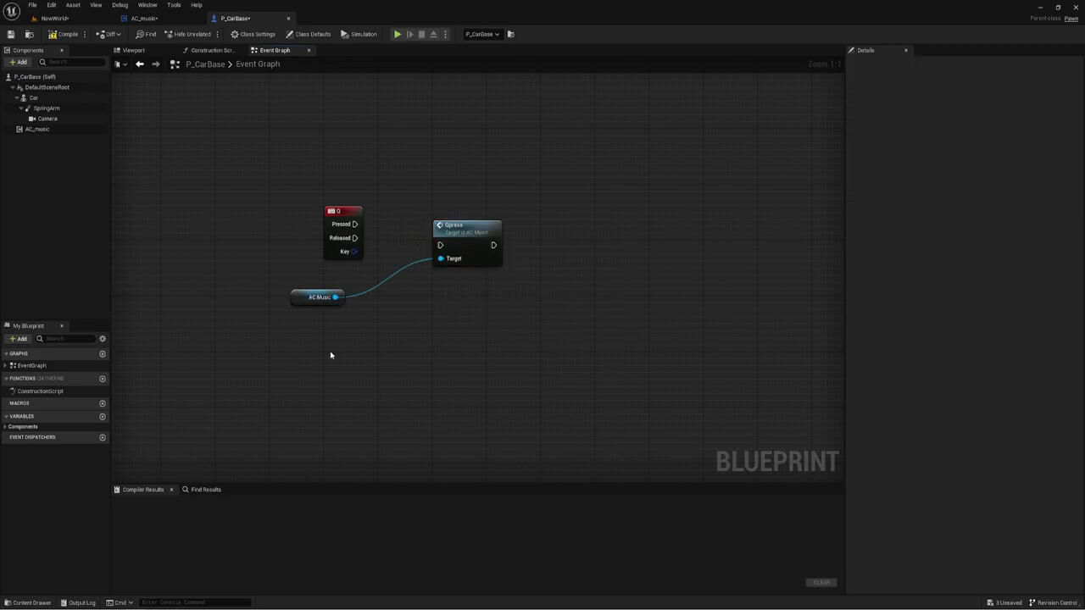
right_click(331, 355)
Add an E keyboard event node to the graph
type("e")
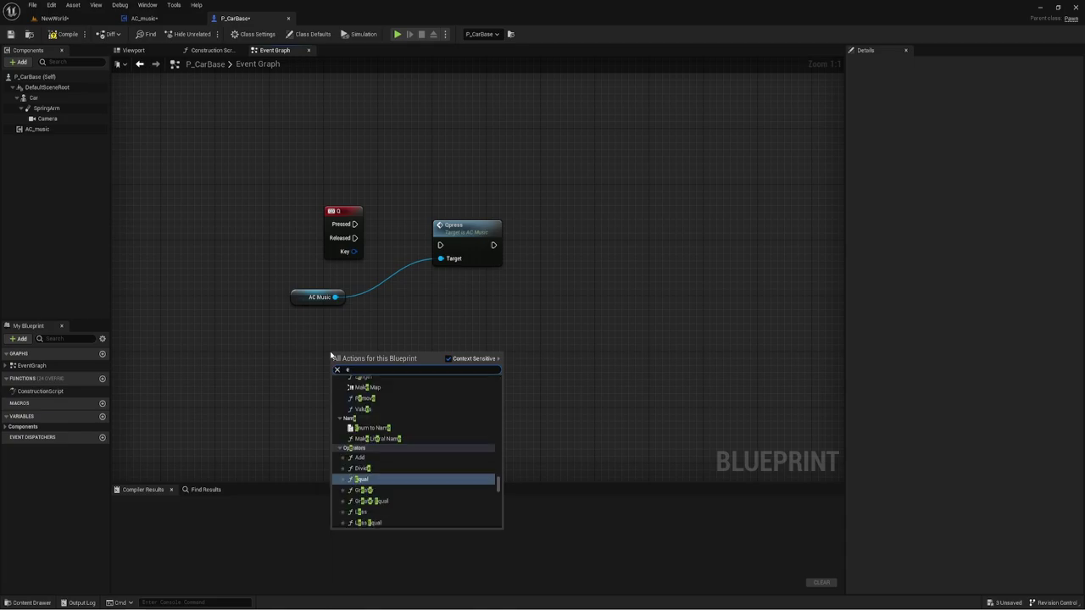
type(" key")
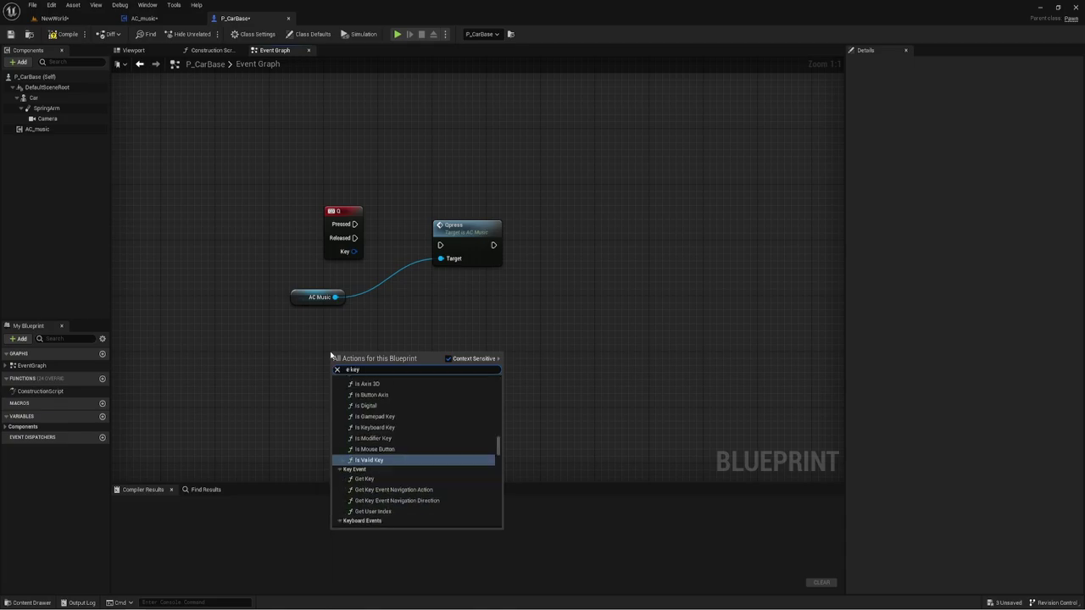
scroll(387, 473, "down", 3)
scroll(382, 470, "down", 2)
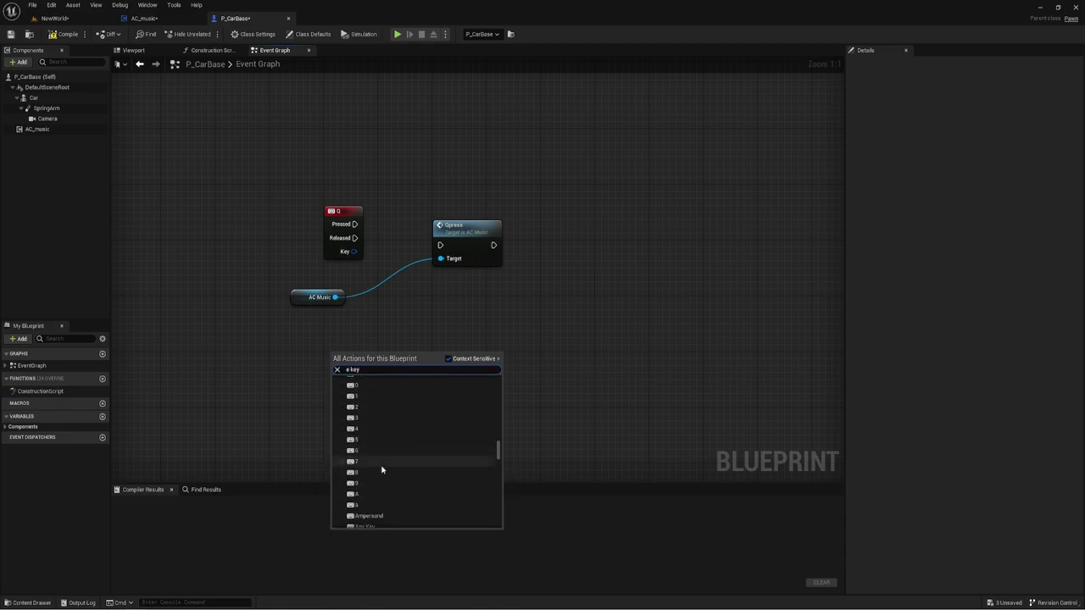
scroll(382, 470, "down", 3)
scroll(377, 458, "down", 2)
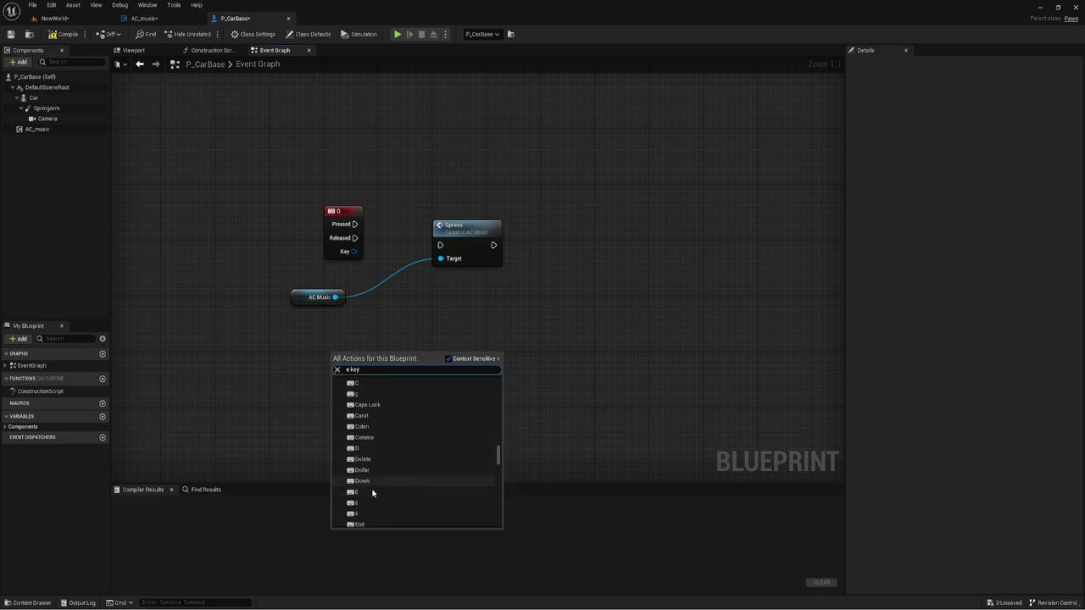
left_click(363, 493)
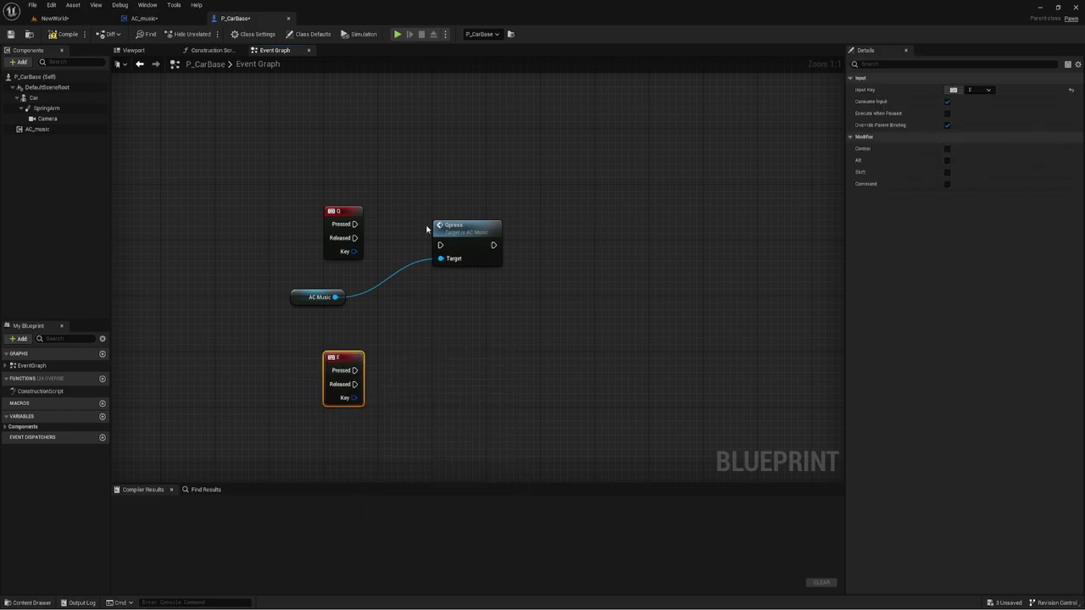
Add an Epress call on AC Music, wiring E Pressed to Epress and Q Pressed to Qpress
left_click_drag(336, 297, 411, 328)
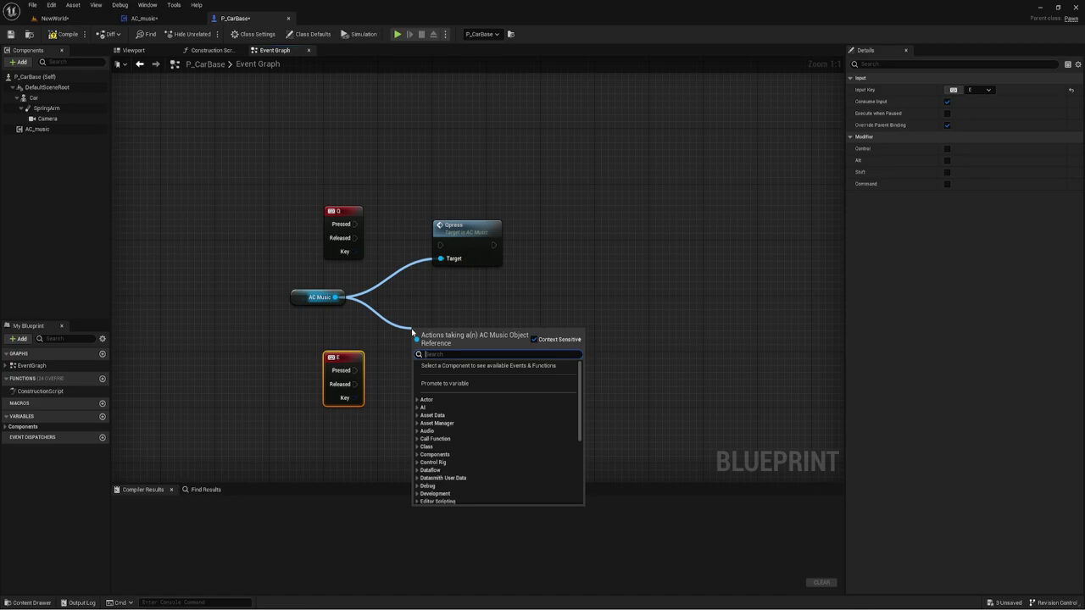
type("Epre")
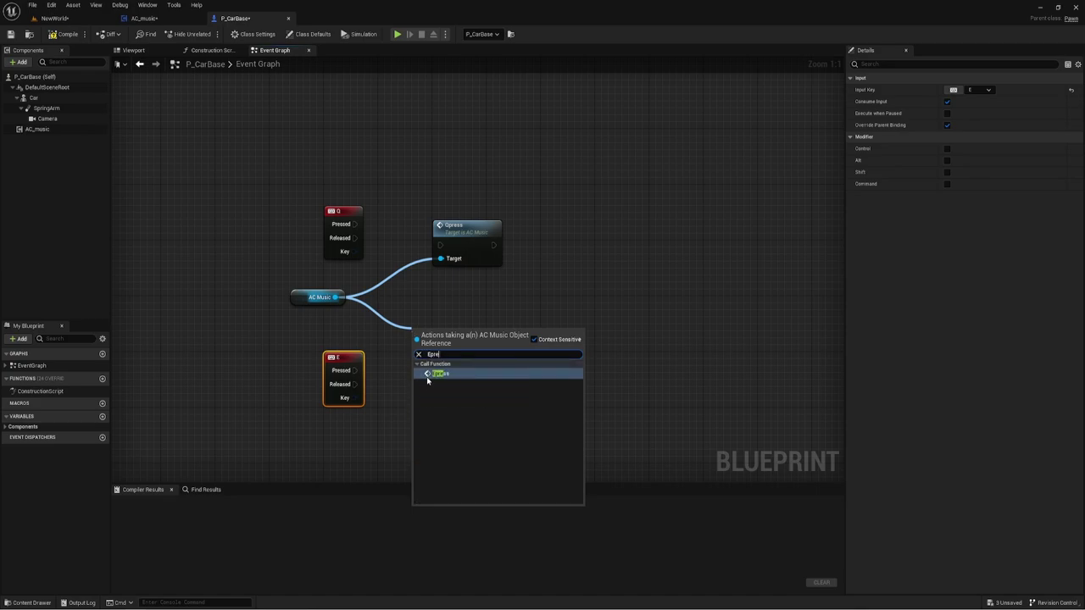
left_click(434, 375)
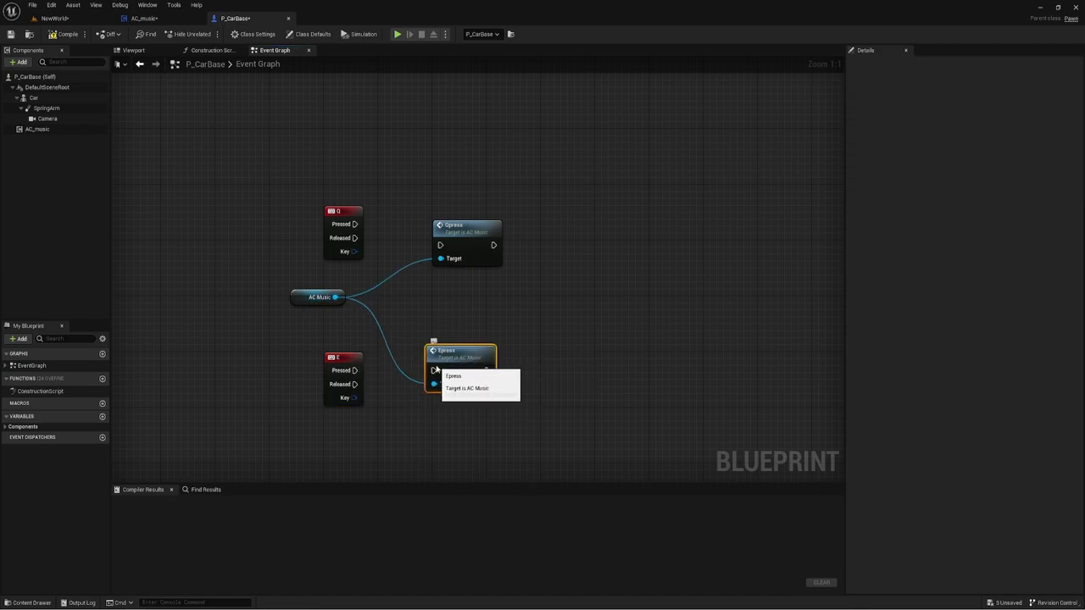
left_click_drag(434, 370, 354, 370)
left_click_drag(354, 224, 440, 245)
left_click_drag(335, 297, 440, 259)
mouse_move(349, 223)
left_mouse_down()
mouse_move(333, 237)
mouse_move(354, 243)
left_mouse_up()
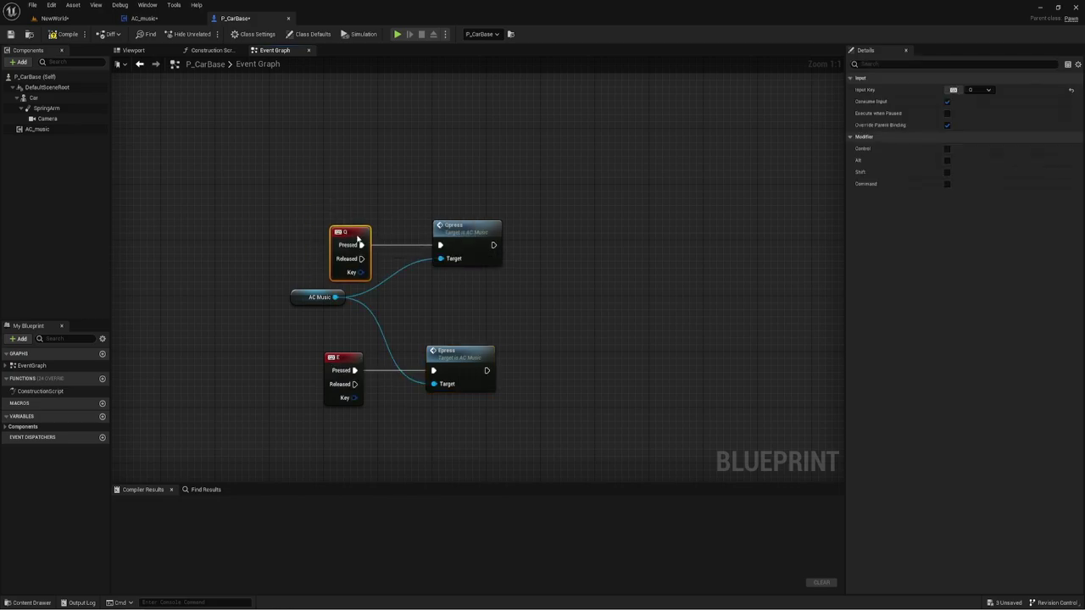
Compile P_CarBase, check the AC_music logic, and save the NewWorld map with Save Selected
left_click(64, 35)
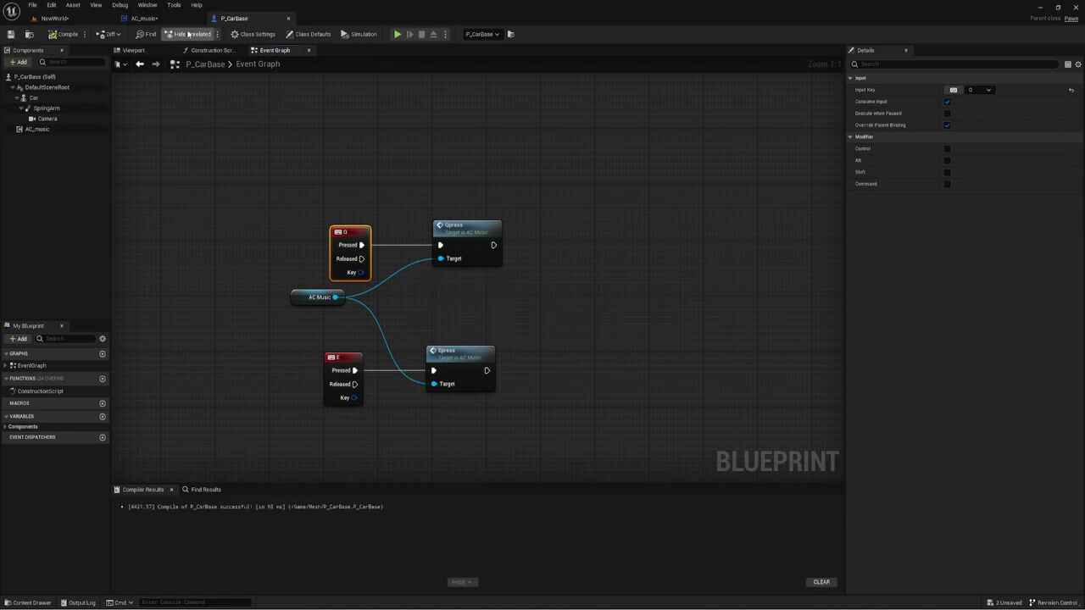
left_click(144, 18)
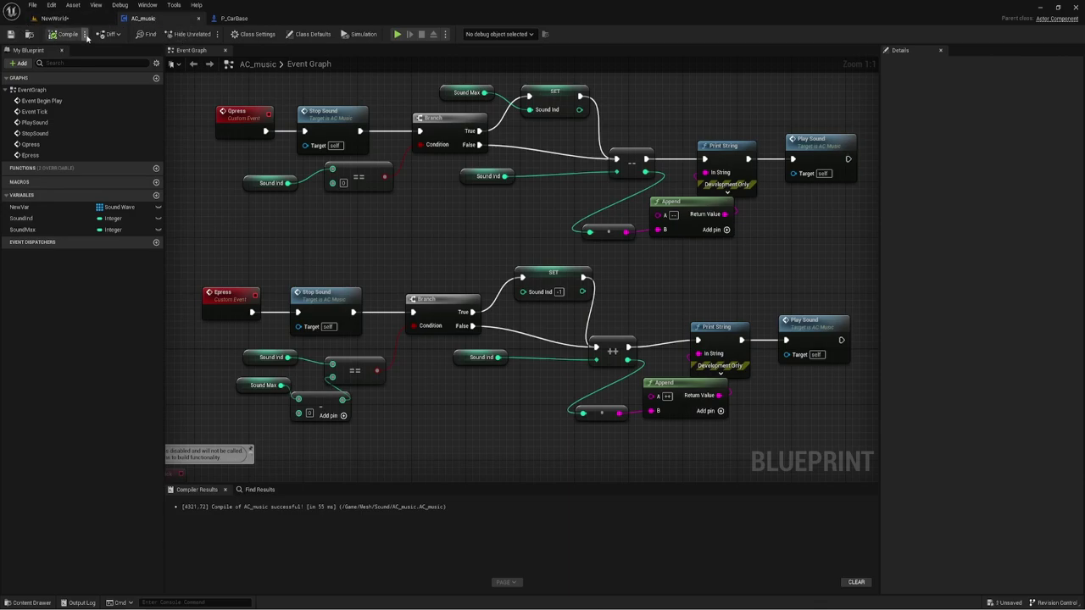
left_click(69, 19)
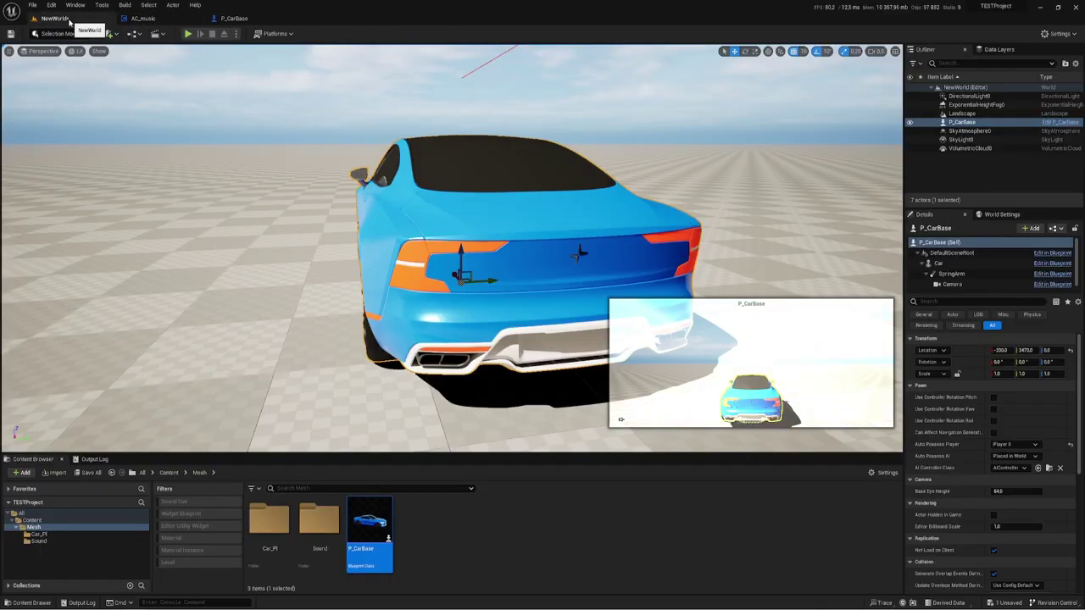
left_click(88, 472)
left_click(607, 408)
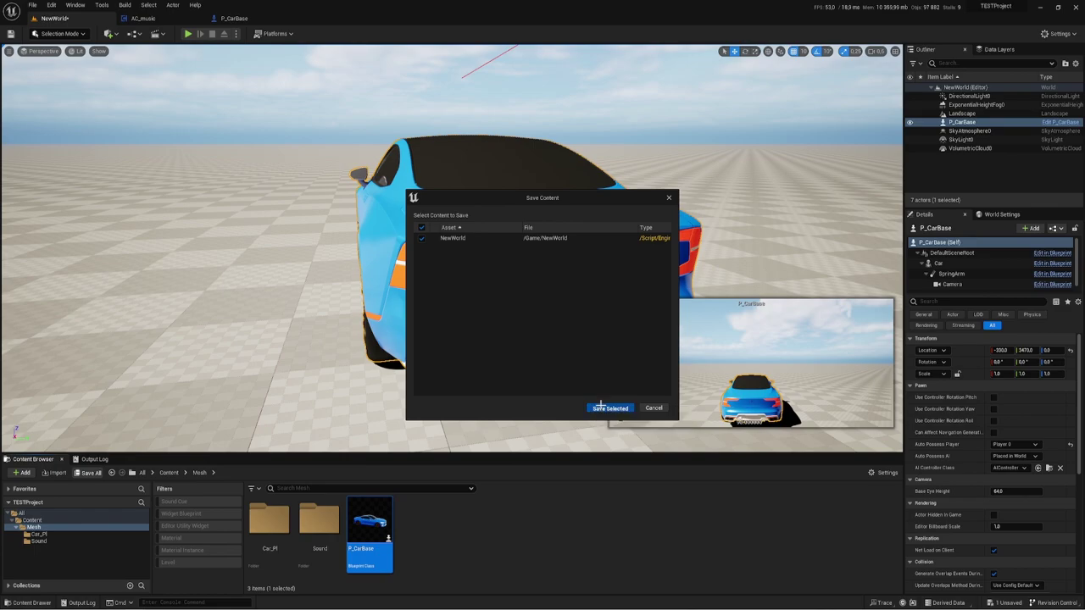
Play the NewWorld level in the editor and give the running game input focus
left_click(189, 35)
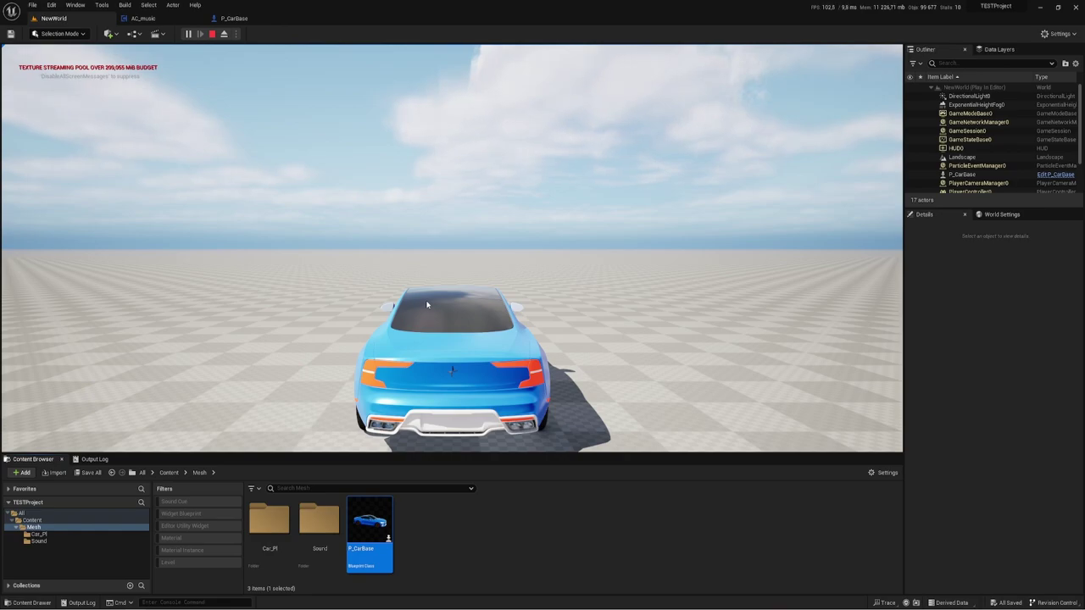
left_click(427, 306)
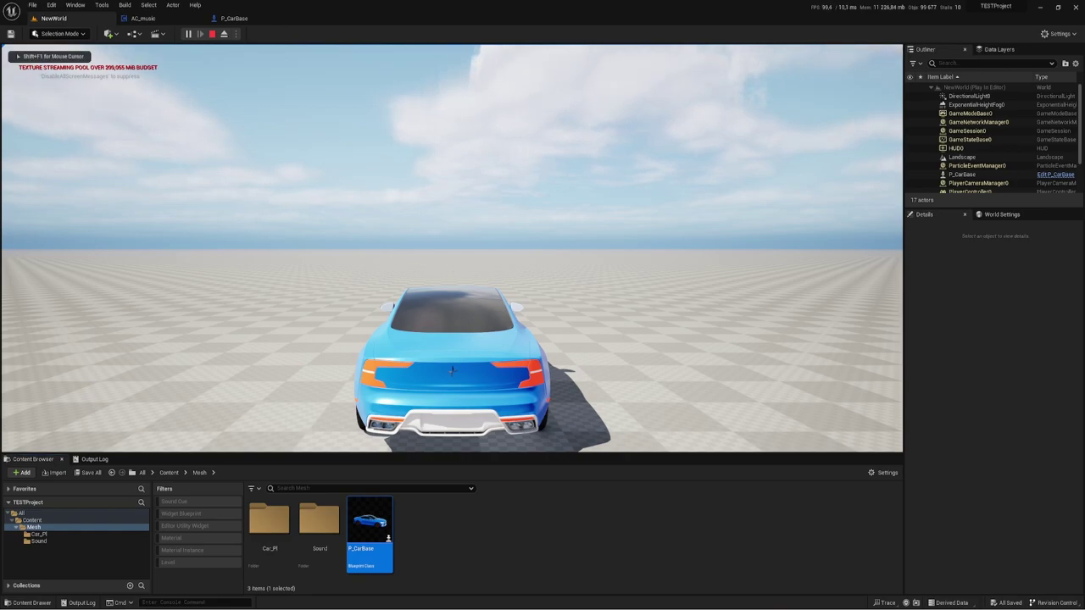
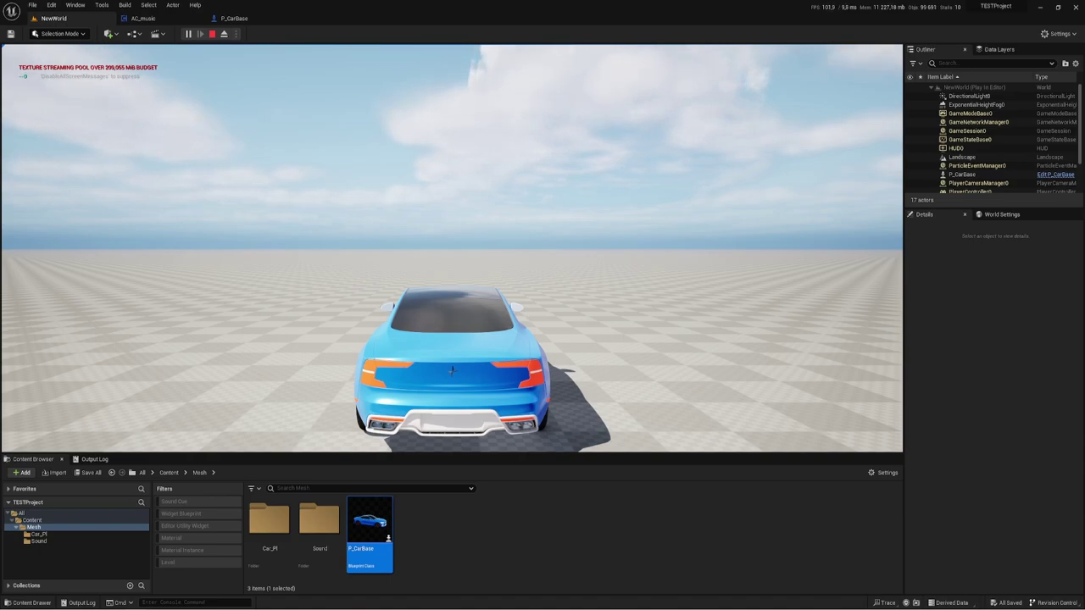
Stop the play session, close the Message Log, and bring AC_music's Epress logic into view
key("Escape")
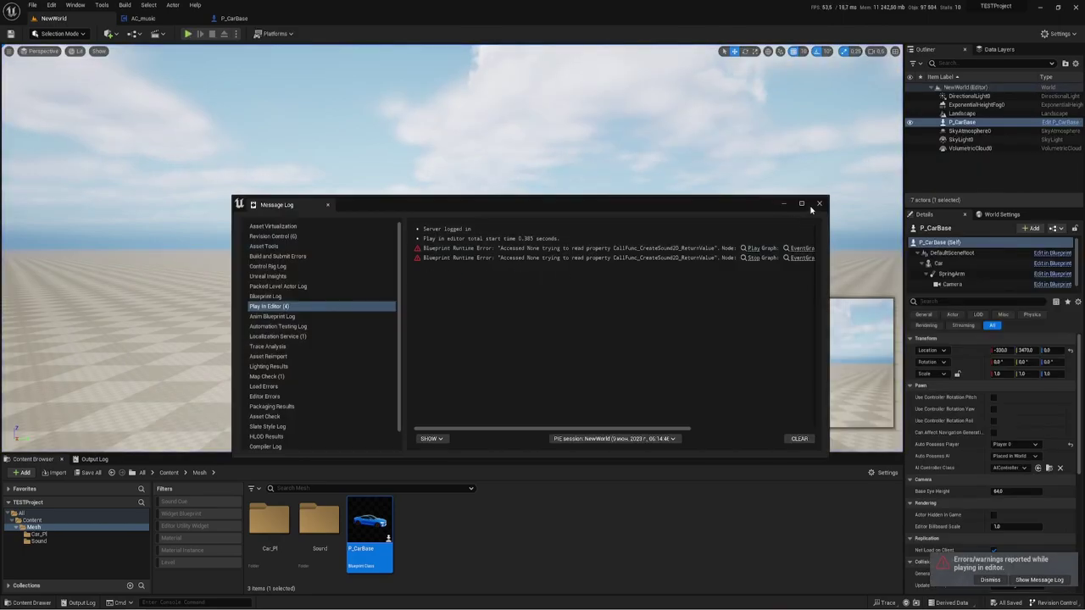
left_click(818, 206)
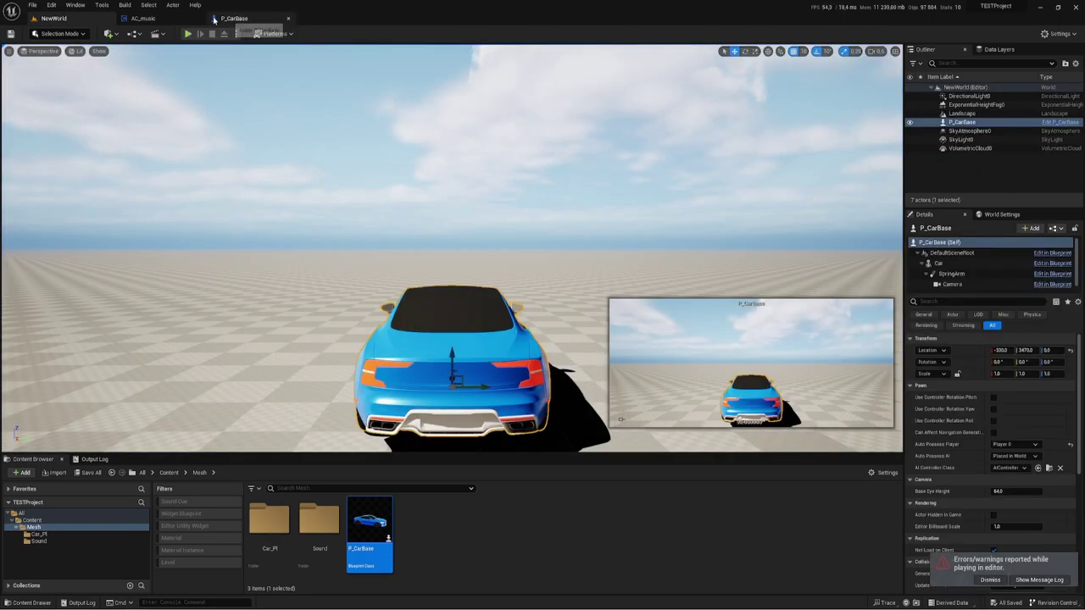
left_click(157, 19)
mouse_move(524, 399)
right_mouse_down()
mouse_move(511, 340)
mouse_move(542, 345)
right_mouse_up()
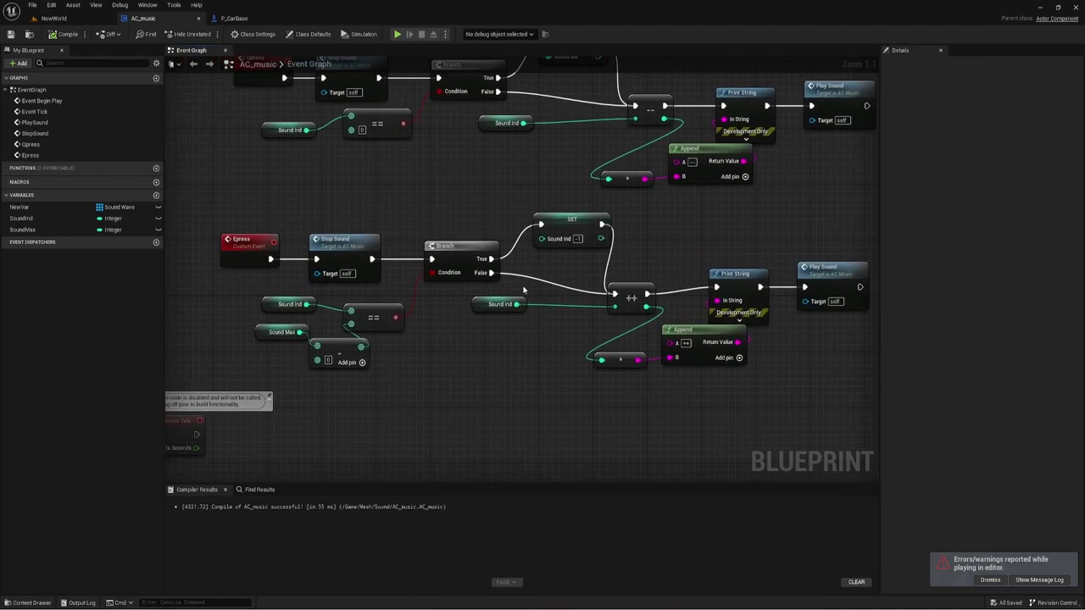
Replace the integer under Sound Max with a Sound Max minus 1 Subtract feeding the == comparison
right_click_drag(373, 345, 390, 339)
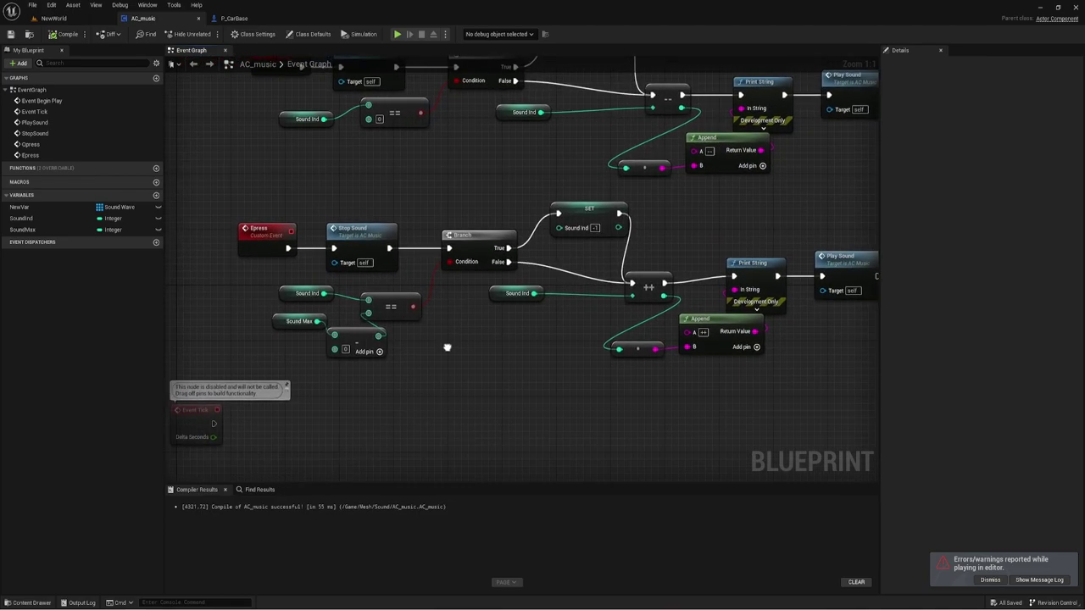
left_click(364, 346)
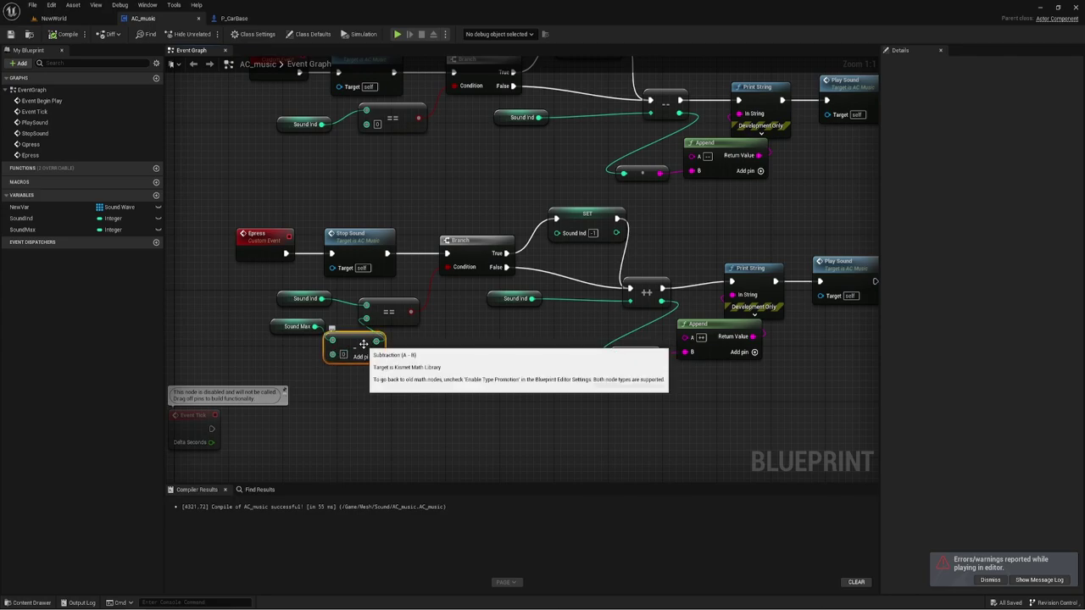
key("Delete")
mouse_move(319, 328)
left_mouse_down()
mouse_move(360, 330)
mouse_move(346, 342)
left_mouse_up()
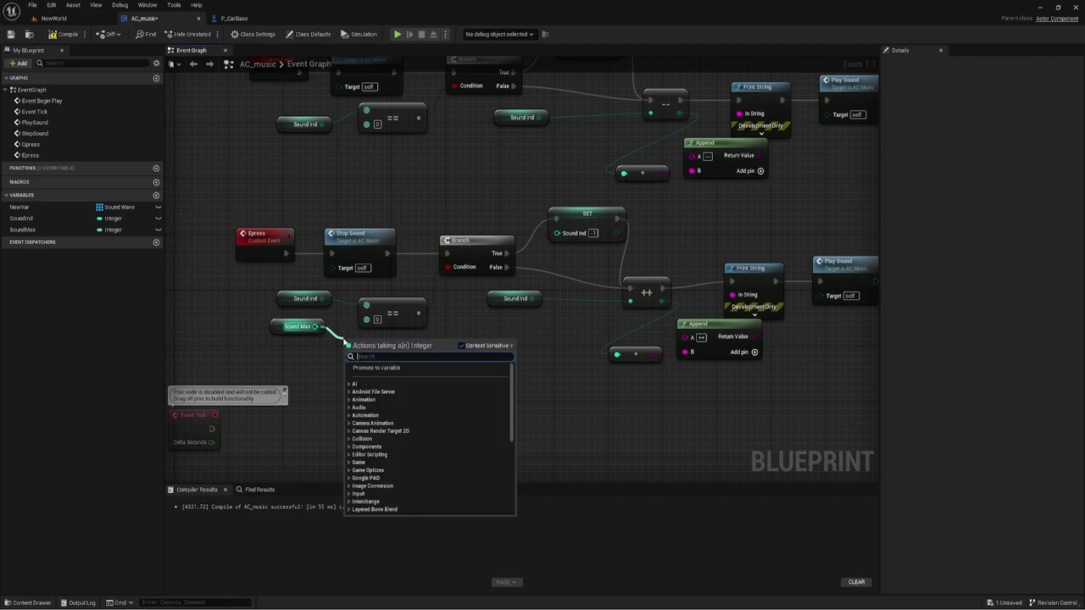
type("-")
left_click(383, 414)
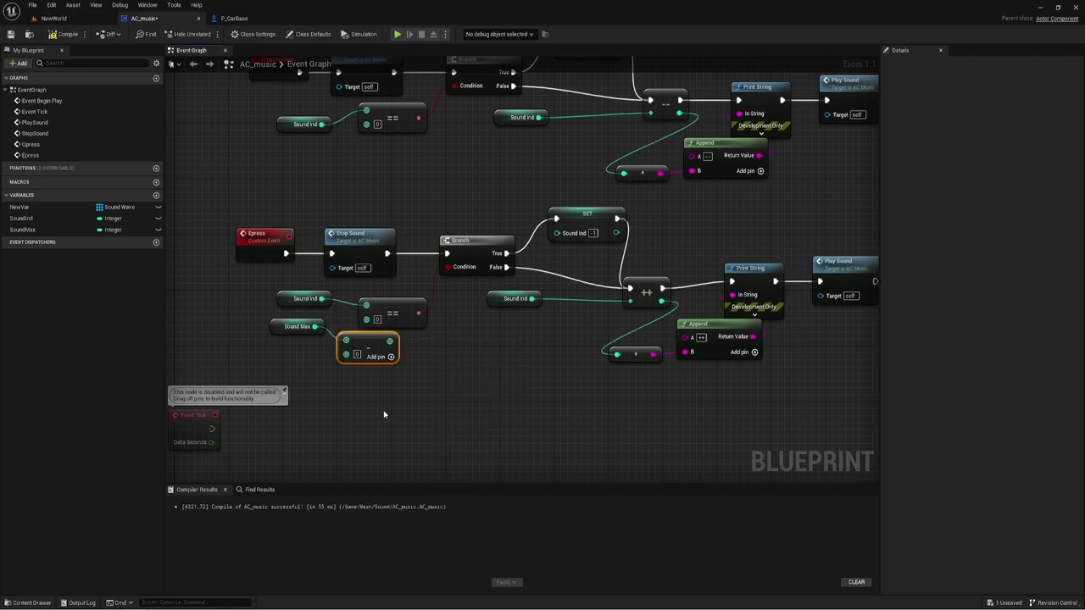
left_click_drag(389, 341, 365, 318)
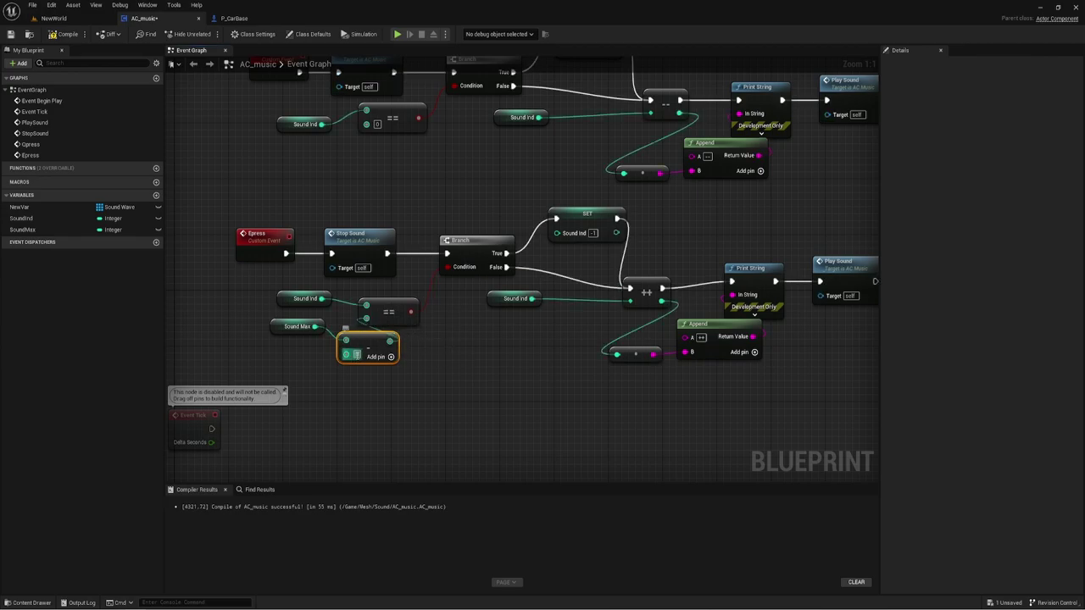
type("1")
left_click(621, 440)
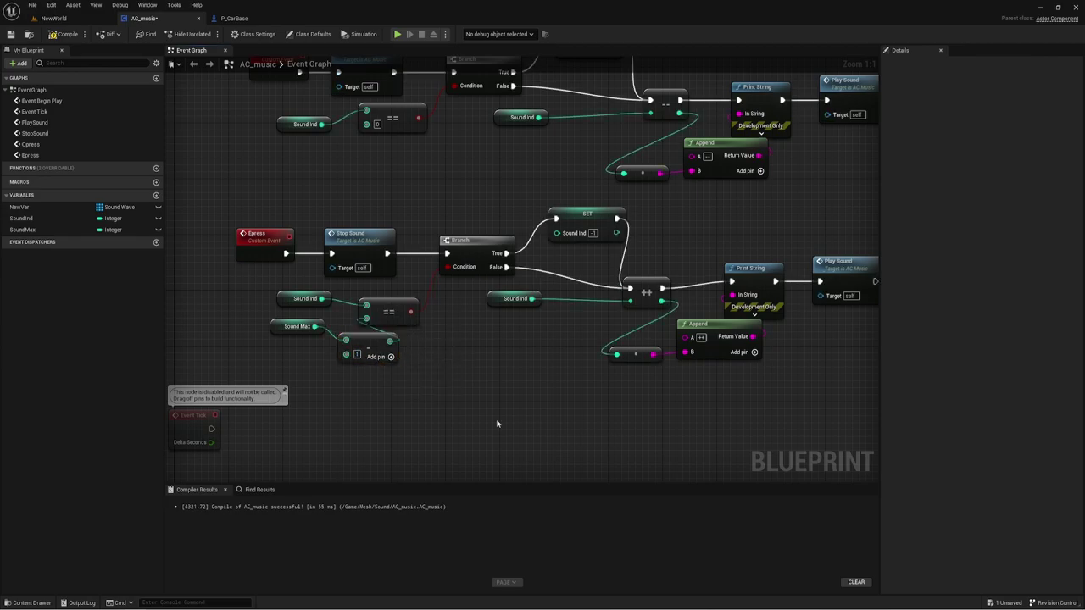
Compile AC_music, test-play it, then switch to the NewWorld level
left_click(51, 38)
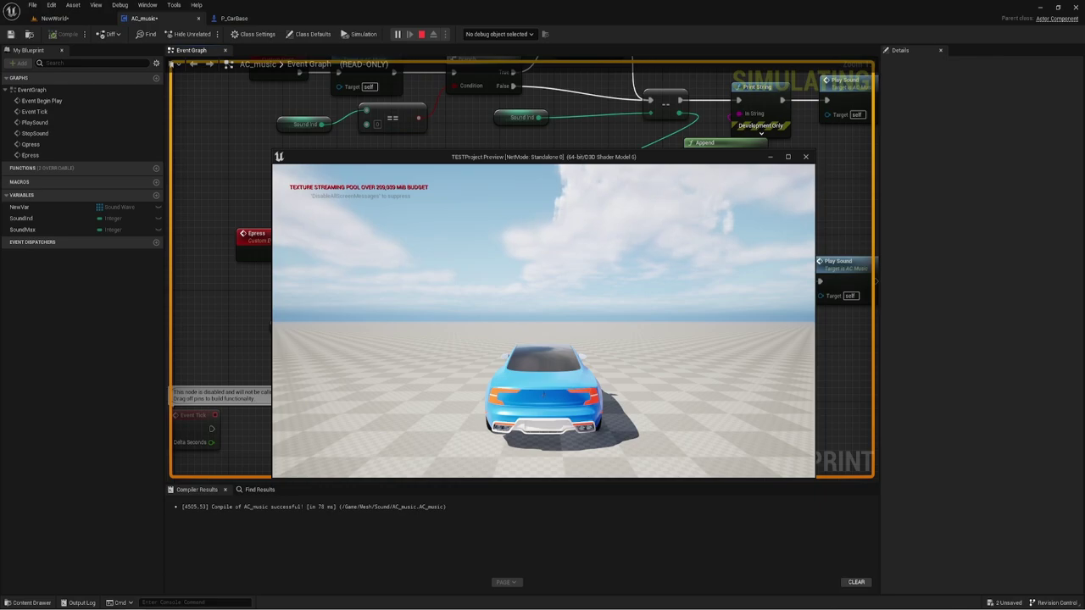
key("Escape")
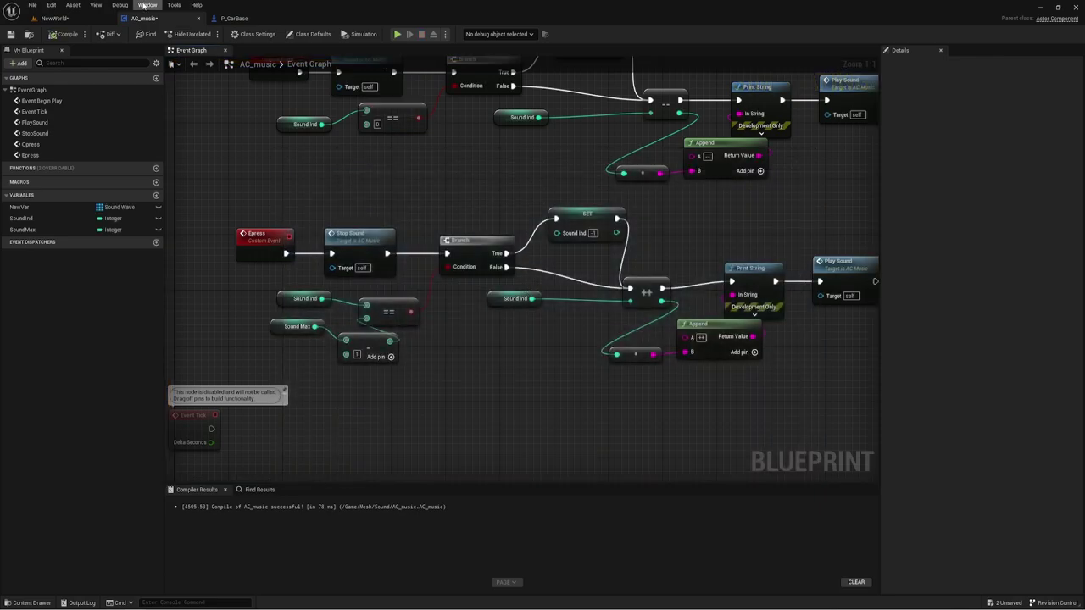
left_click(55, 17)
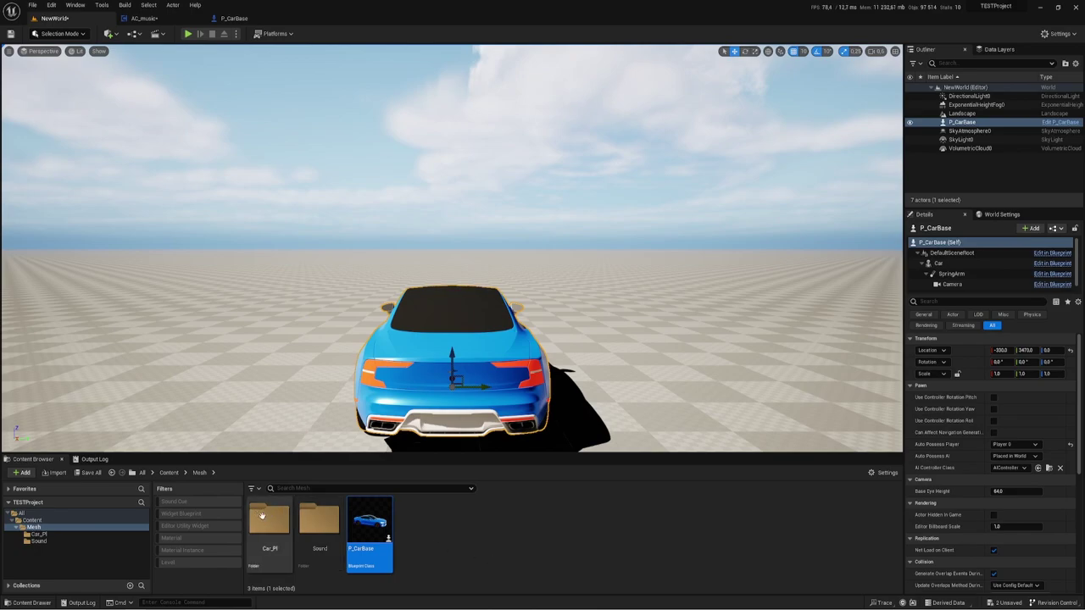
In the Sound folder, create a single cue named 1_Cue from sound waves 1–7
double_click(319, 519)
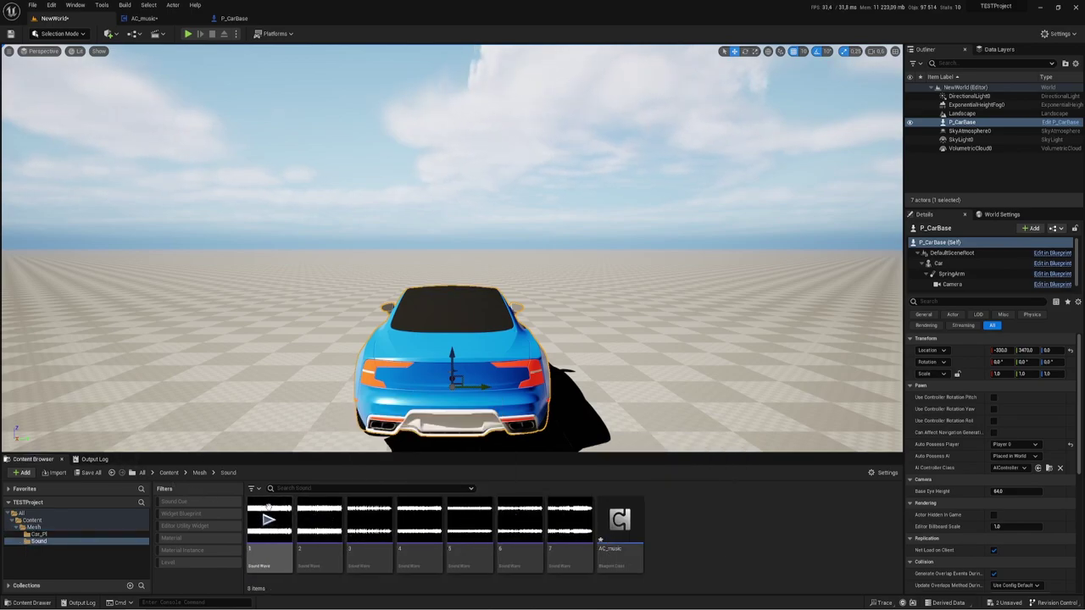
left_click(268, 519)
left_click(582, 499, "shift")
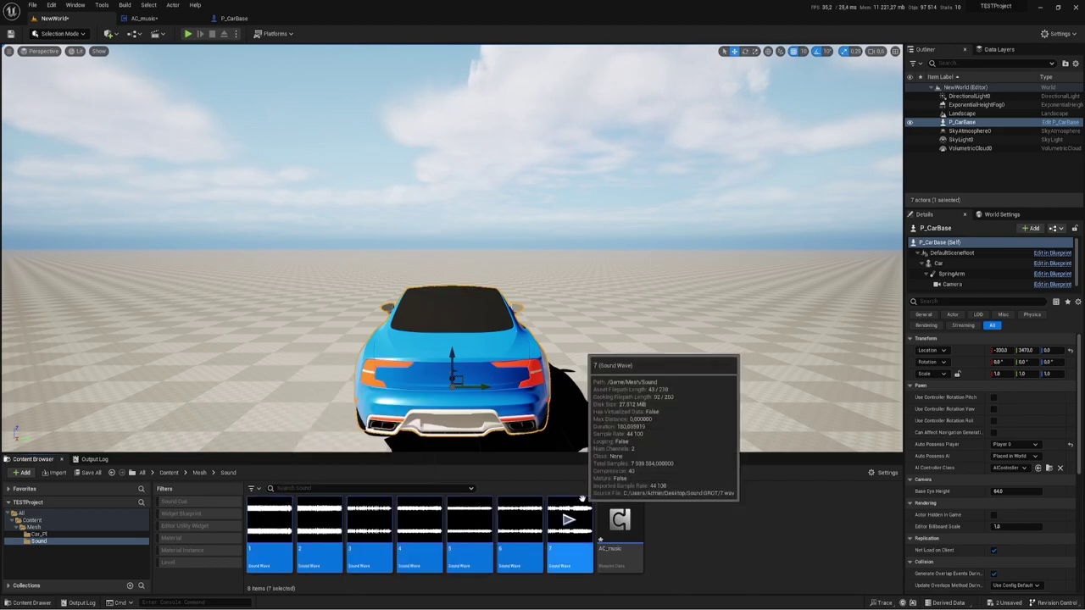
right_click(581, 499)
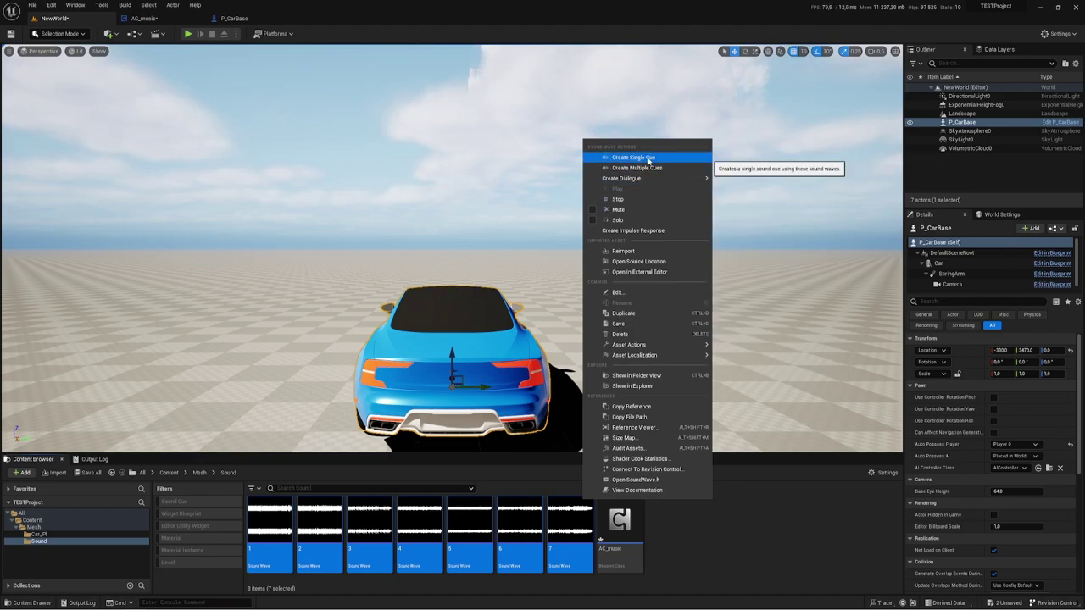
left_click(652, 159)
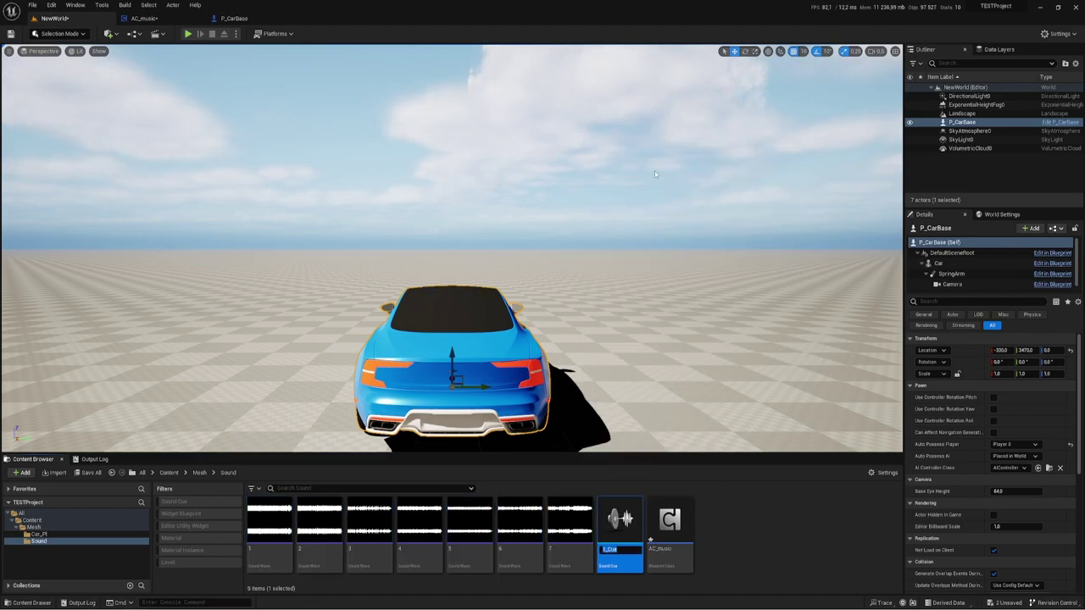
key("Return")
Open 1_Cue, raise the seven Wave Players, shift Random left, and inspect Wave Player 3
double_click(632, 509)
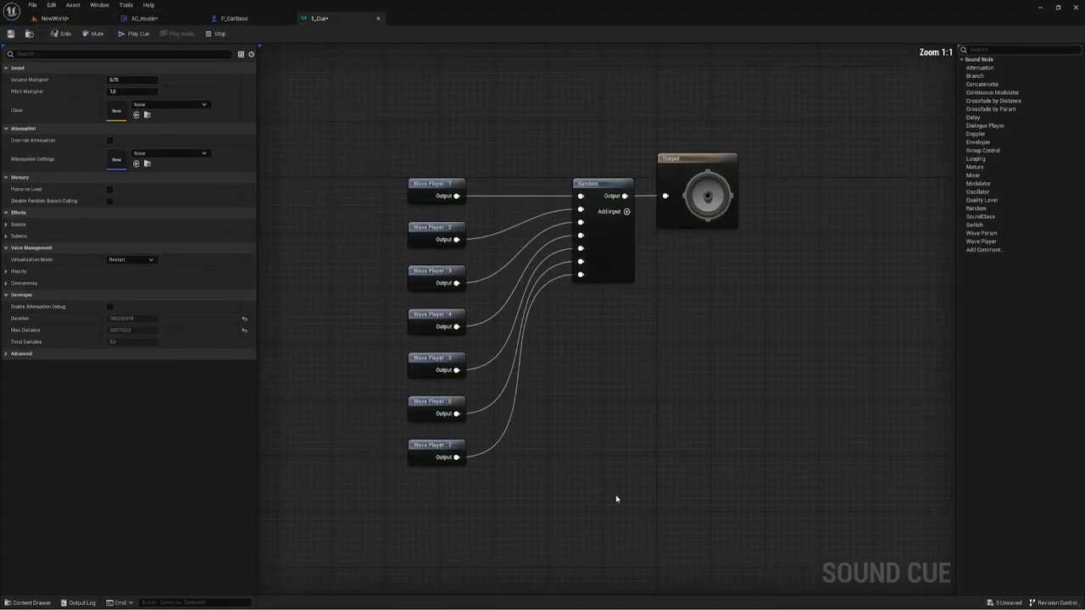
left_click_drag(507, 150, 563, 481)
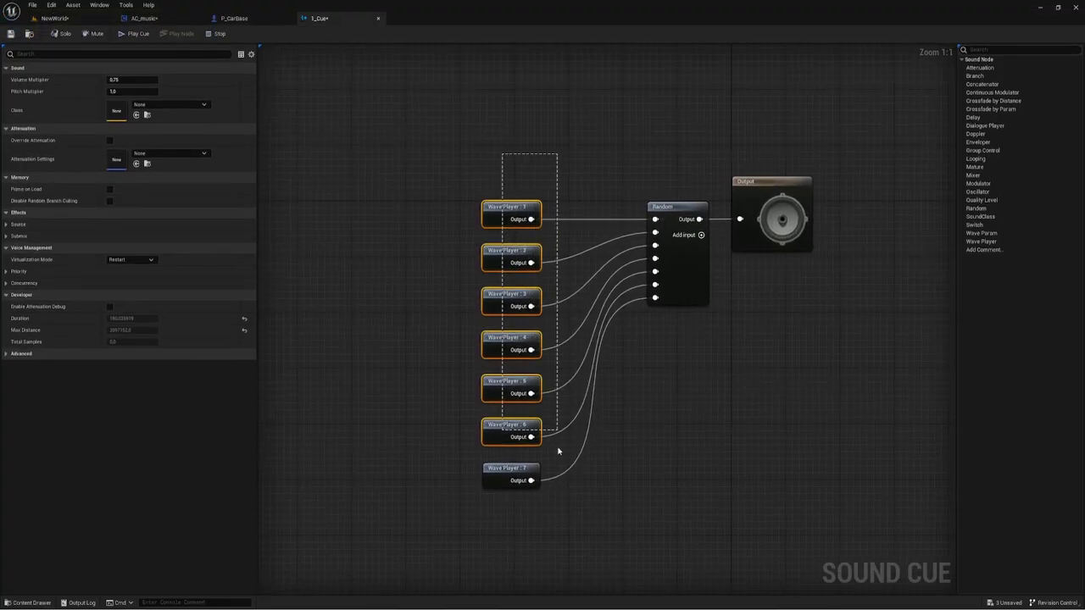
left_click_drag(494, 214, 506, 150)
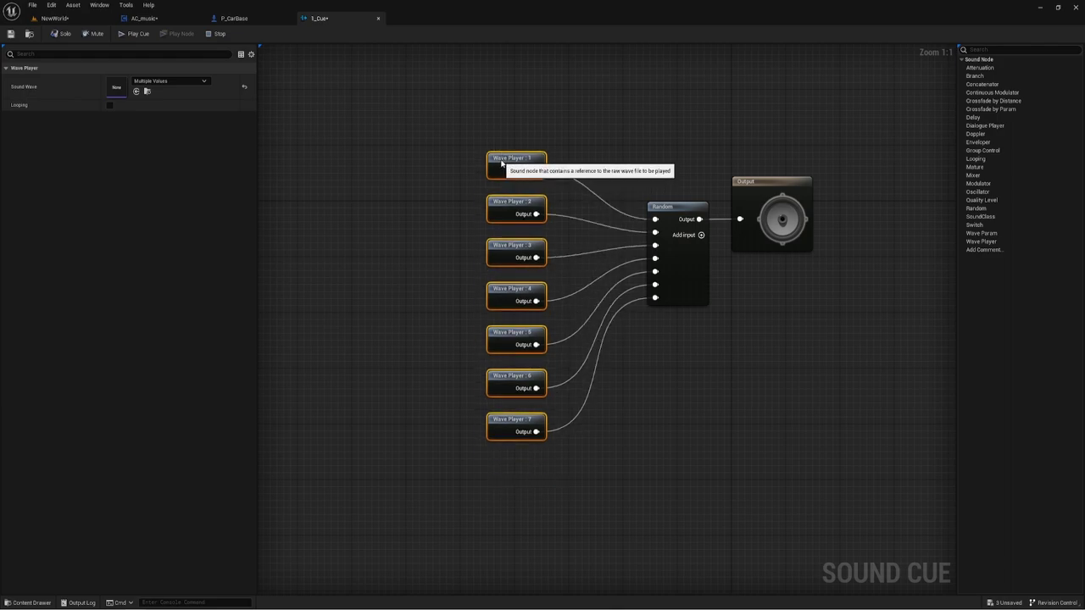
right_click_drag(755, 390, 649, 388)
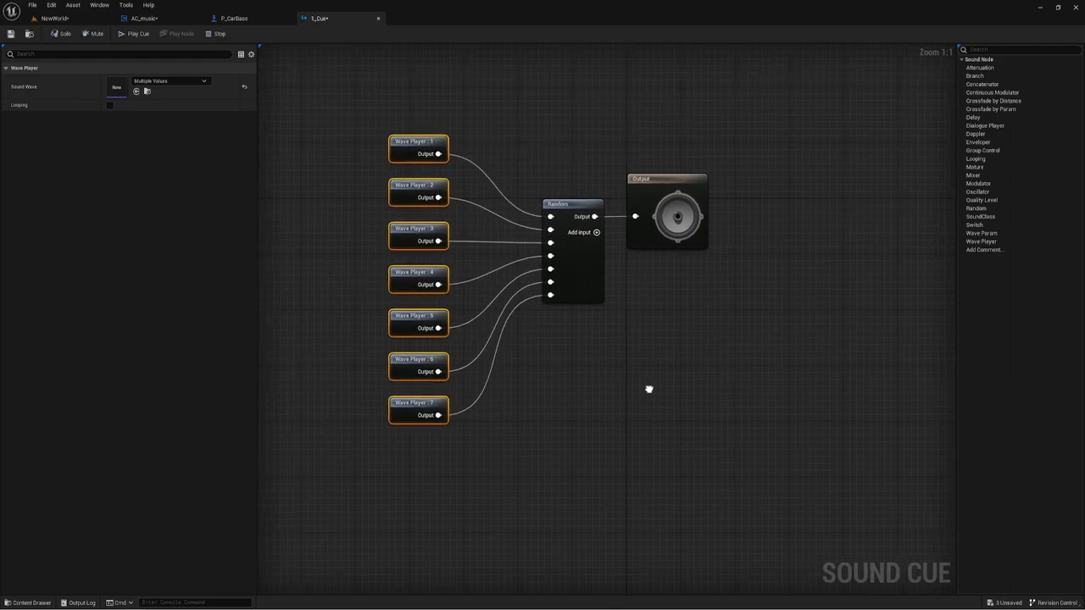
left_click_drag(573, 207, 561, 206)
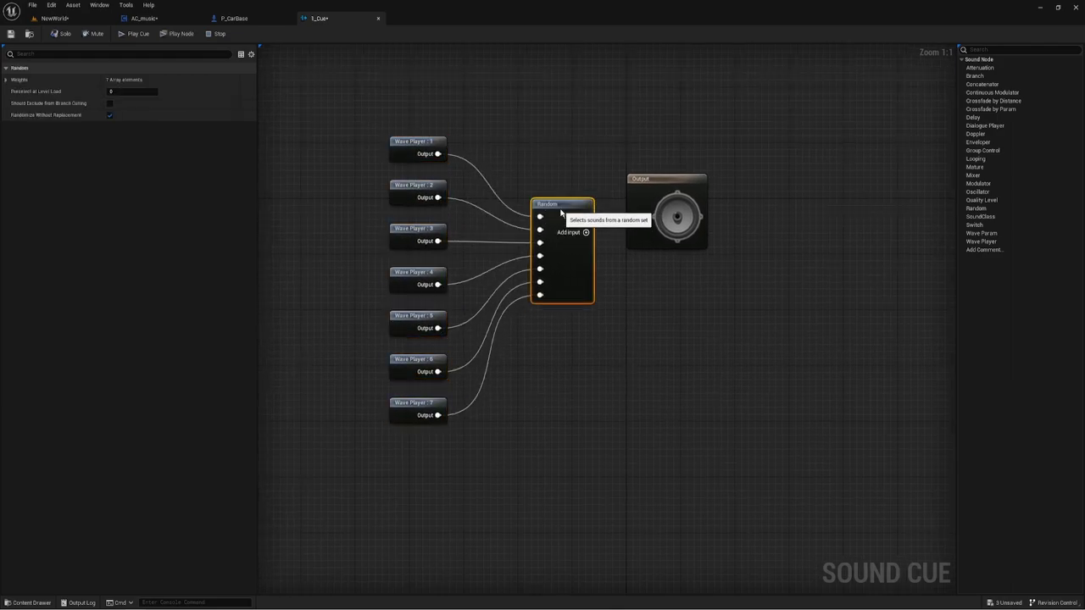
mouse_move(465, 174)
left_mouse_down()
mouse_move(359, 208)
mouse_move(462, 248)
left_mouse_up()
left_click(450, 252)
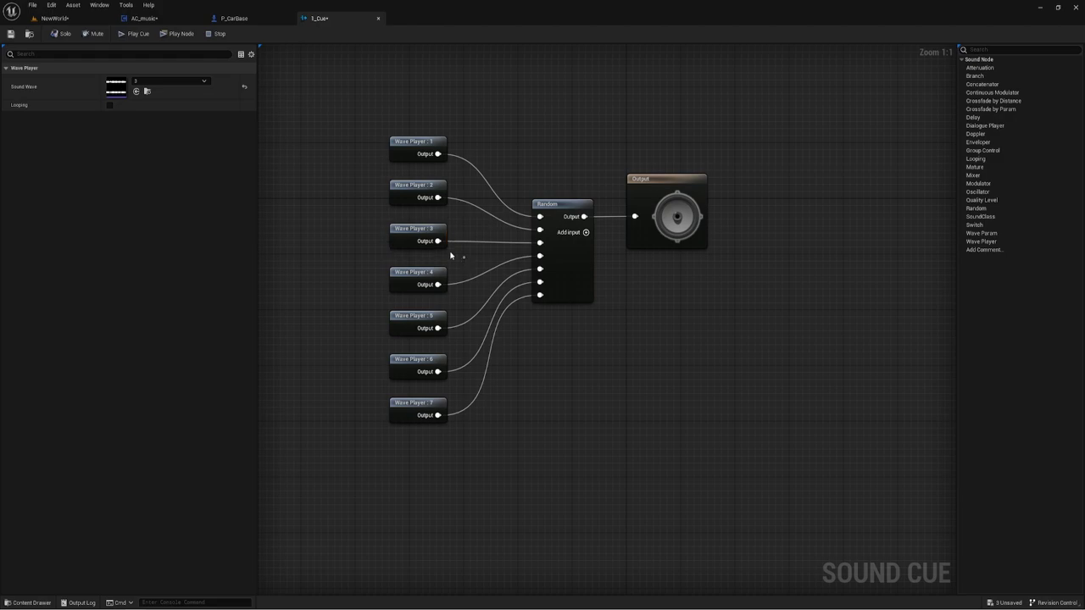
left_click_drag(336, 210, 449, 247)
left_click(669, 404)
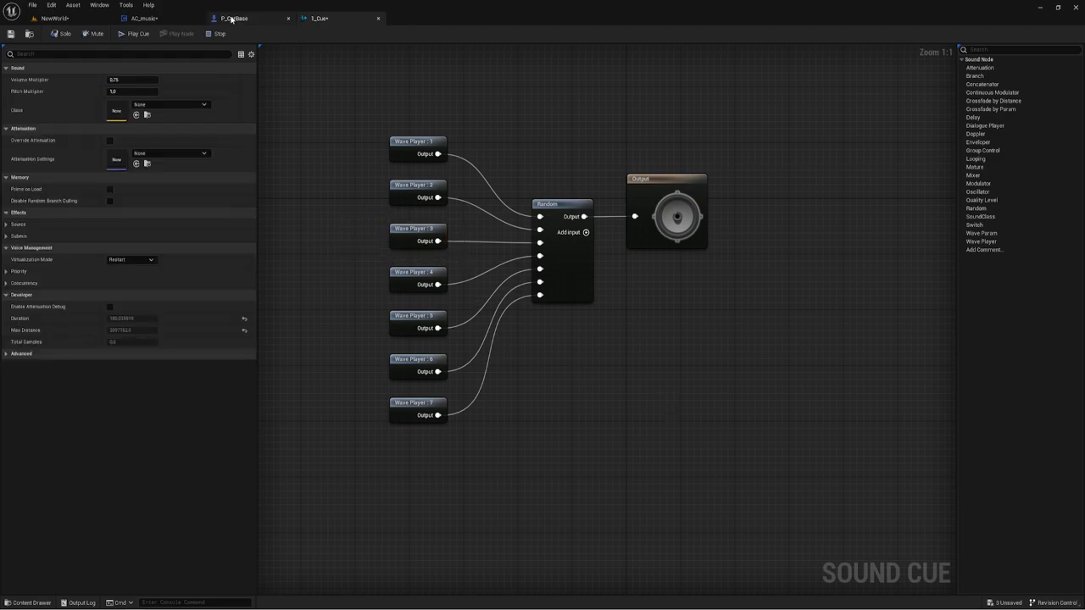
Back in AC_music, select the NewVar getter and list its seven stored sound waves
left_click(152, 20)
right_click_drag(458, 322, 475, 416)
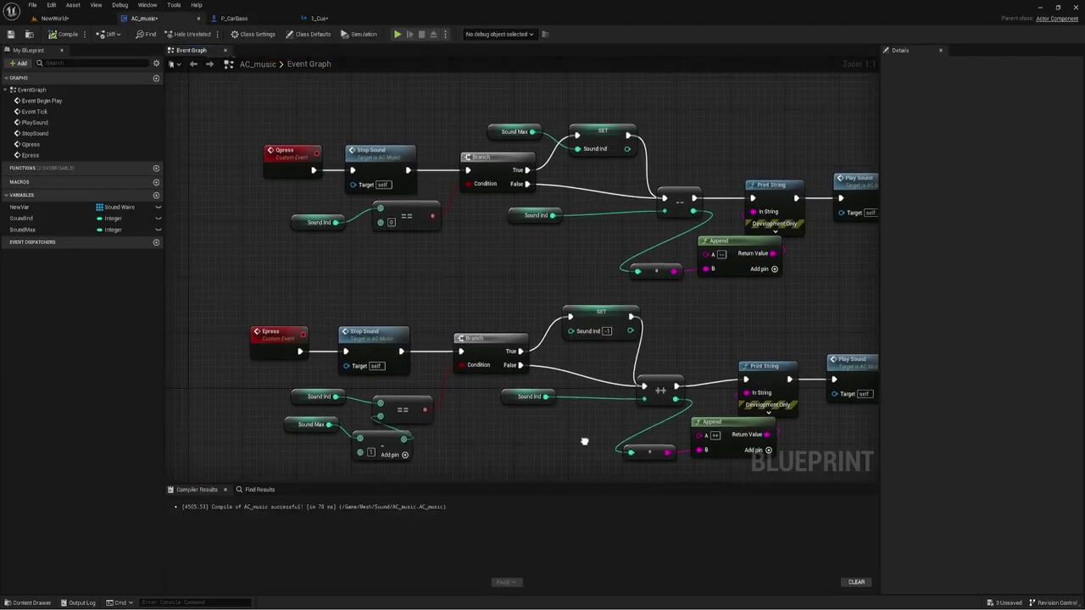
scroll(475, 416, "down", 2)
right_click_drag(475, 339, 430, 241)
scroll(430, 241, "up", 2)
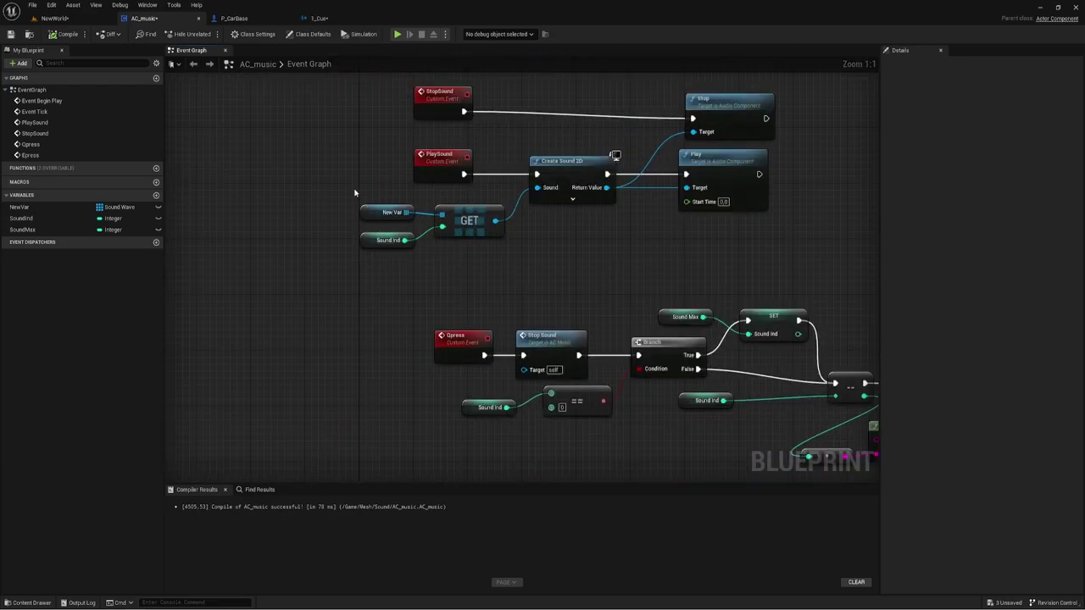
left_click(389, 212)
mouse_move(537, 254)
right_mouse_down()
mouse_move(444, 271)
mouse_move(519, 293)
right_mouse_up()
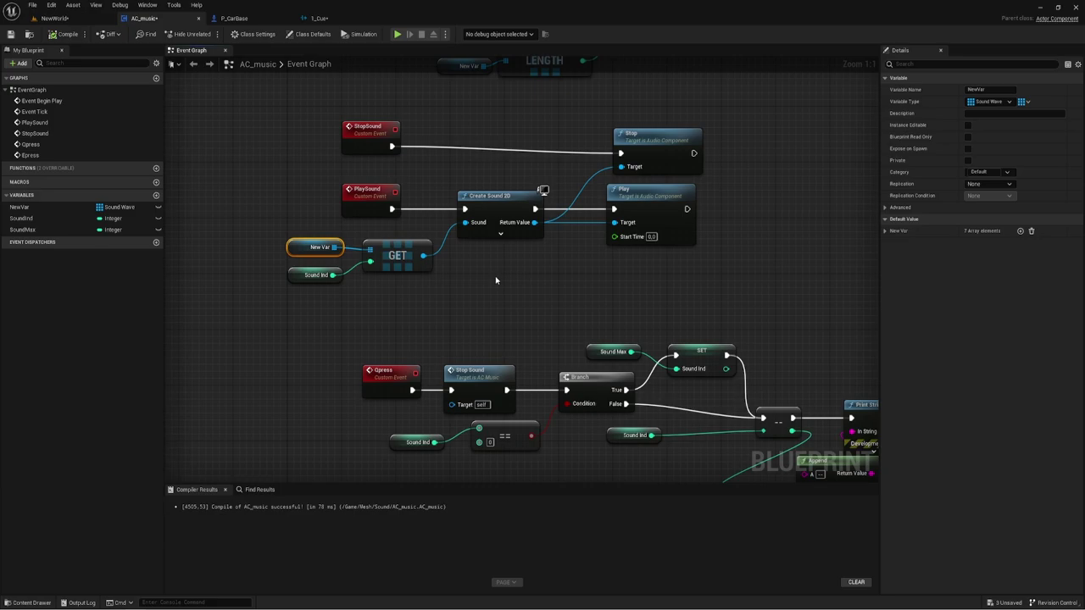
left_click(886, 232)
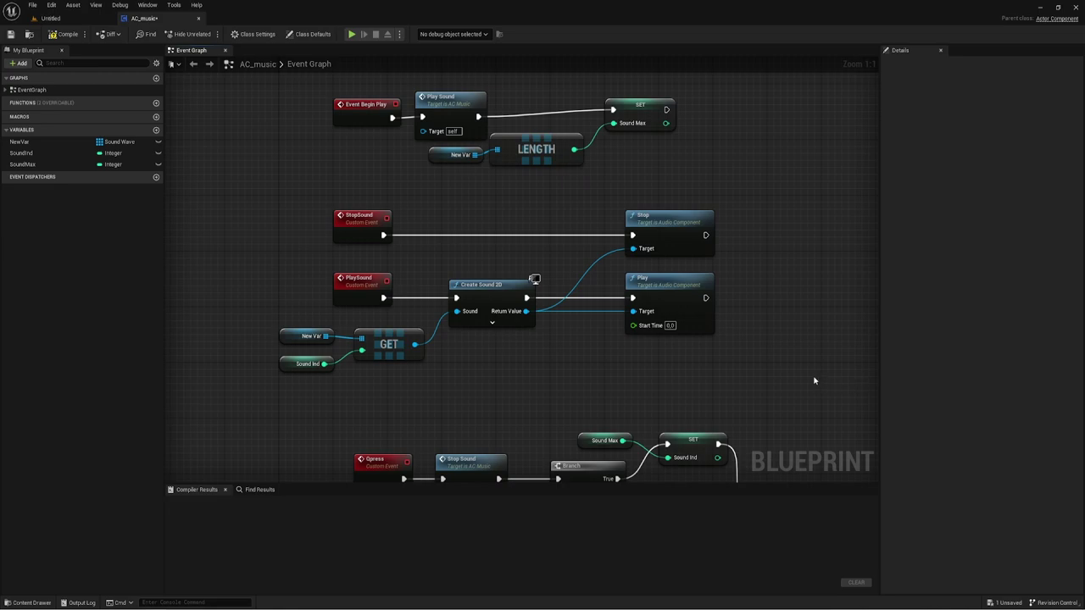
Select the Stop and Create Sound 2D nodes to inspect the StopSound chain
left_click_drag(785, 232, 613, 254)
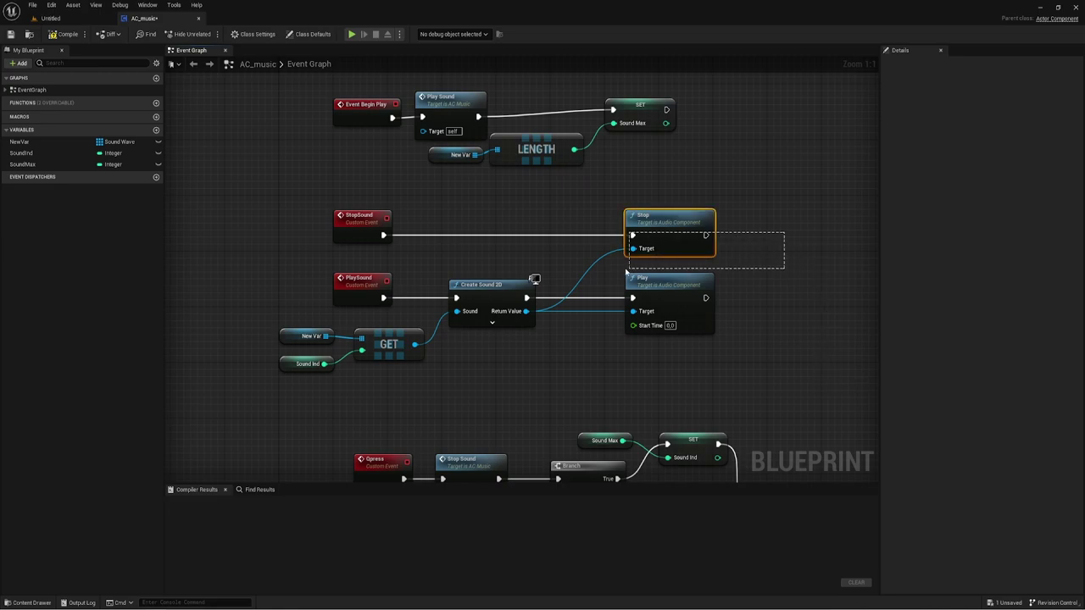
left_click_drag(586, 190, 792, 266)
mouse_move(524, 361)
right_mouse_down()
mouse_move(544, 356)
mouse_move(551, 325)
right_mouse_up()
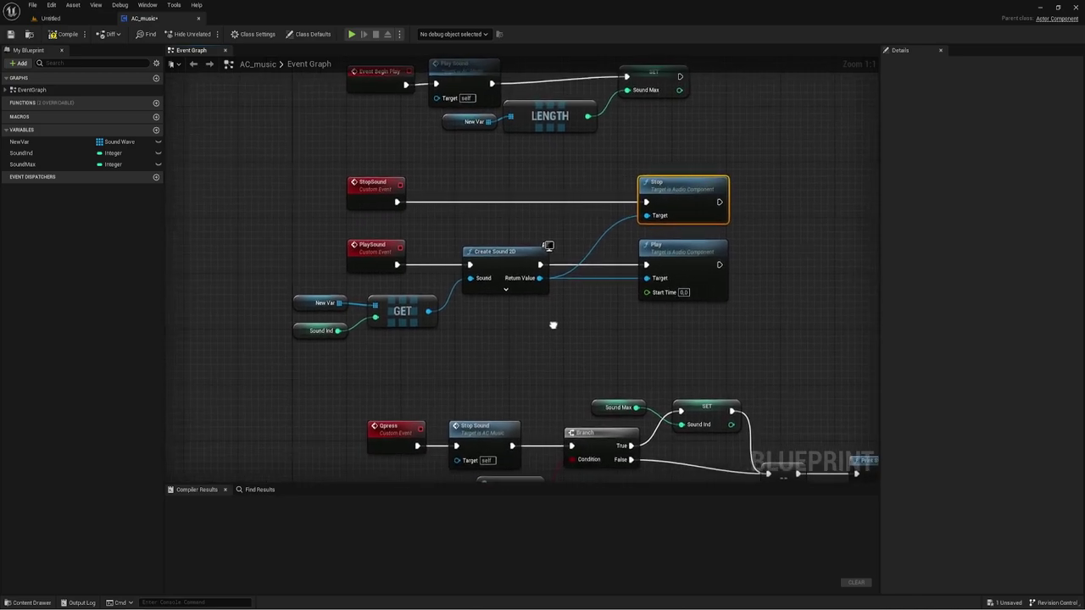
left_click_drag(433, 220, 578, 362)
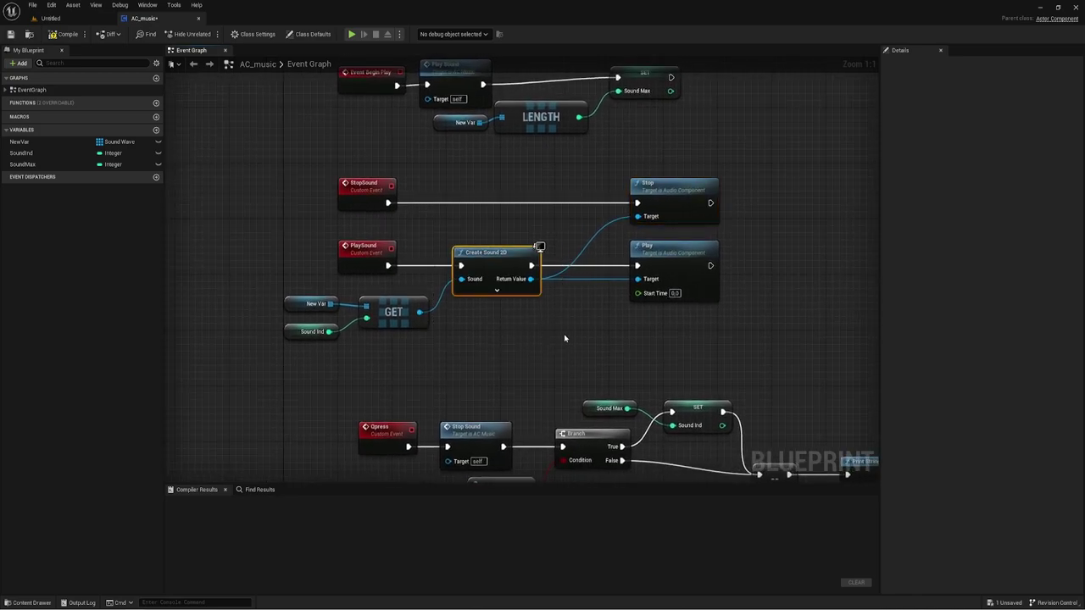
right_click_drag(587, 317, 593, 382)
left_click_drag(597, 228, 755, 293)
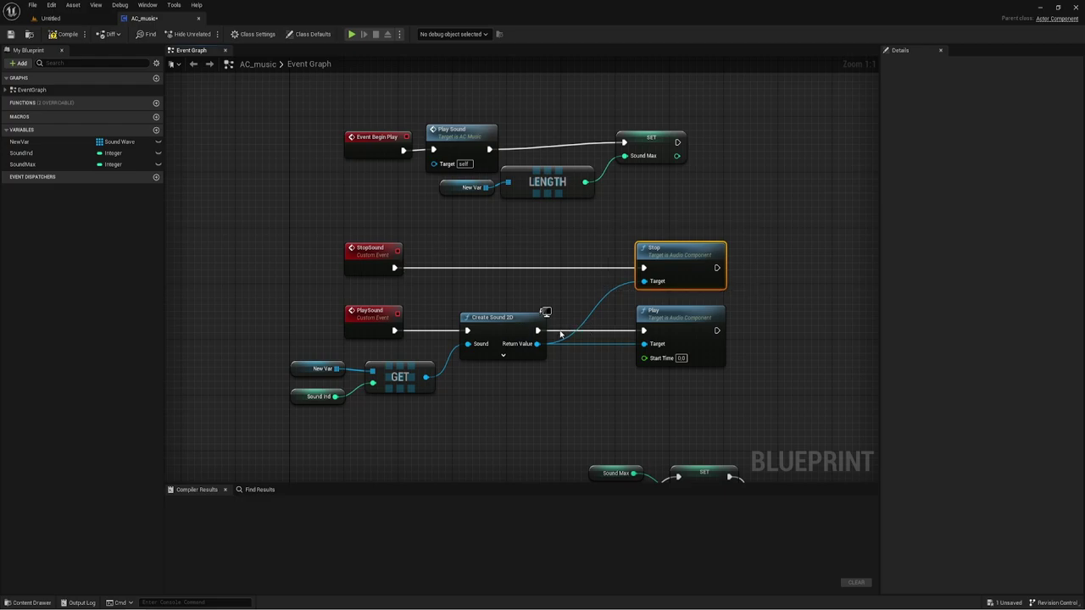
Add an exec Is Valid check on Create Sound 2D's Return Value between StopSound and Stop
left_click_drag(537, 343, 452, 288)
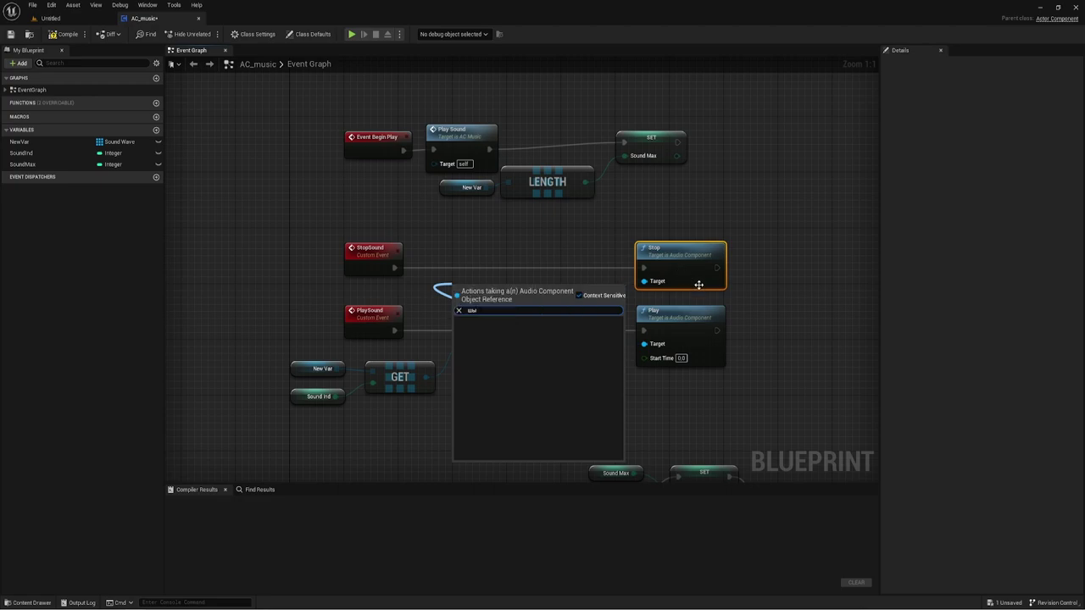
type("is va")
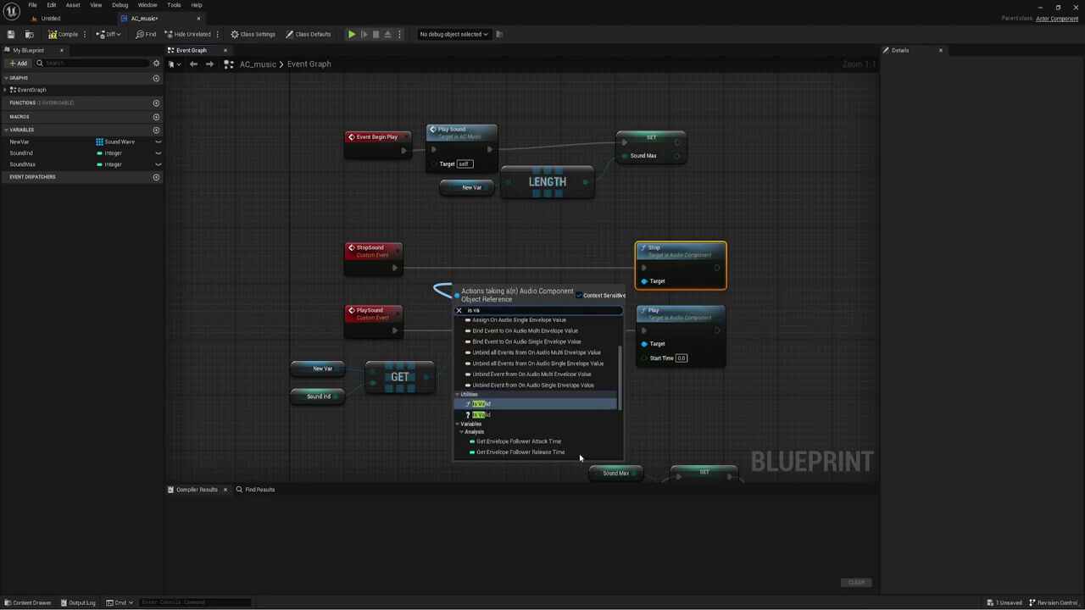
left_click(480, 405)
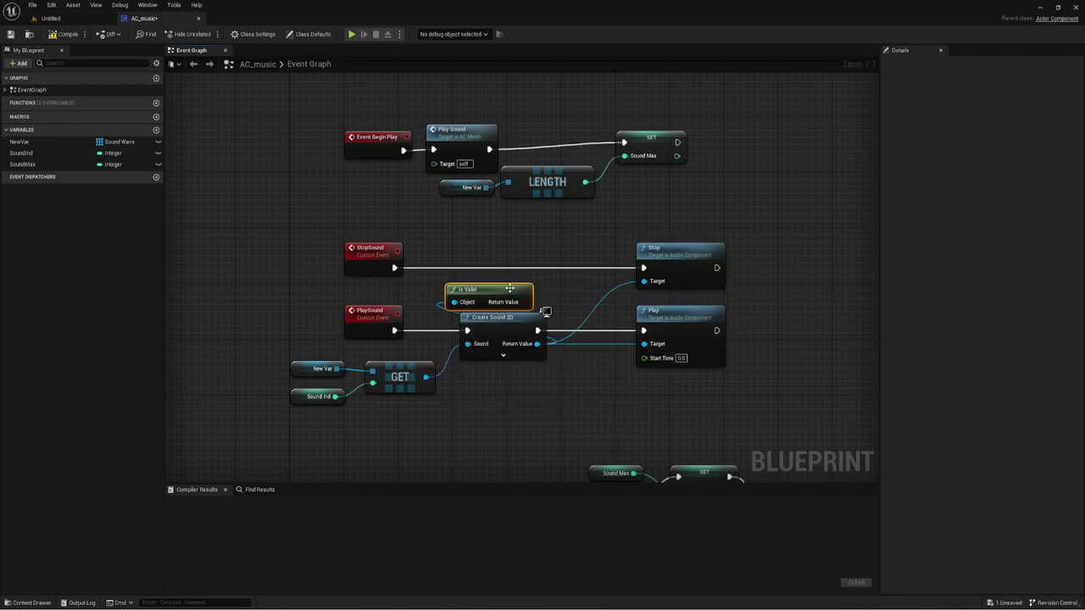
key("Delete")
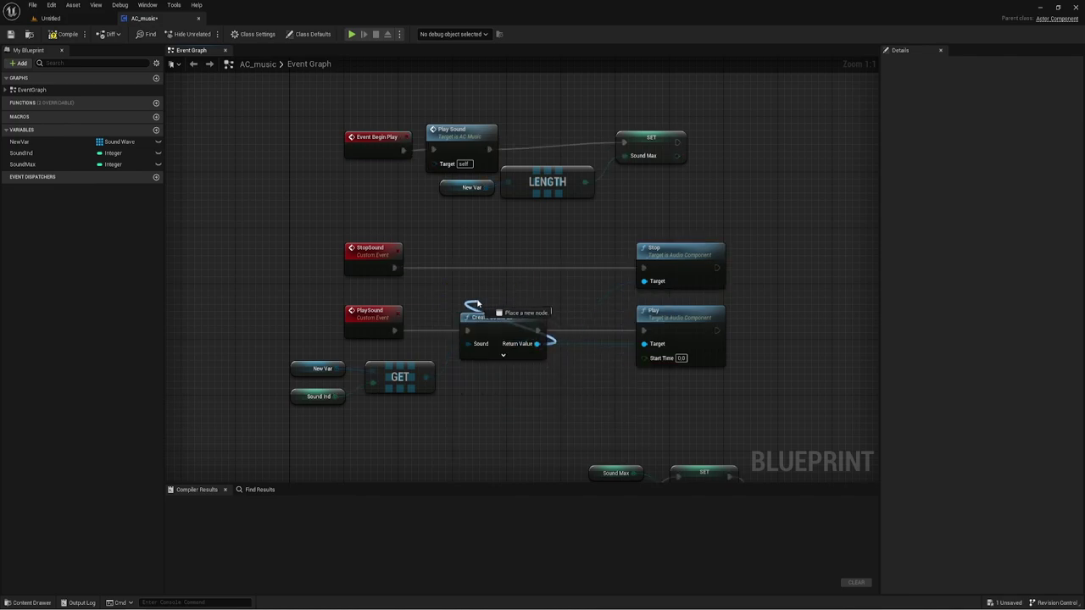
left_click_drag(536, 343, 478, 303)
type("is va")
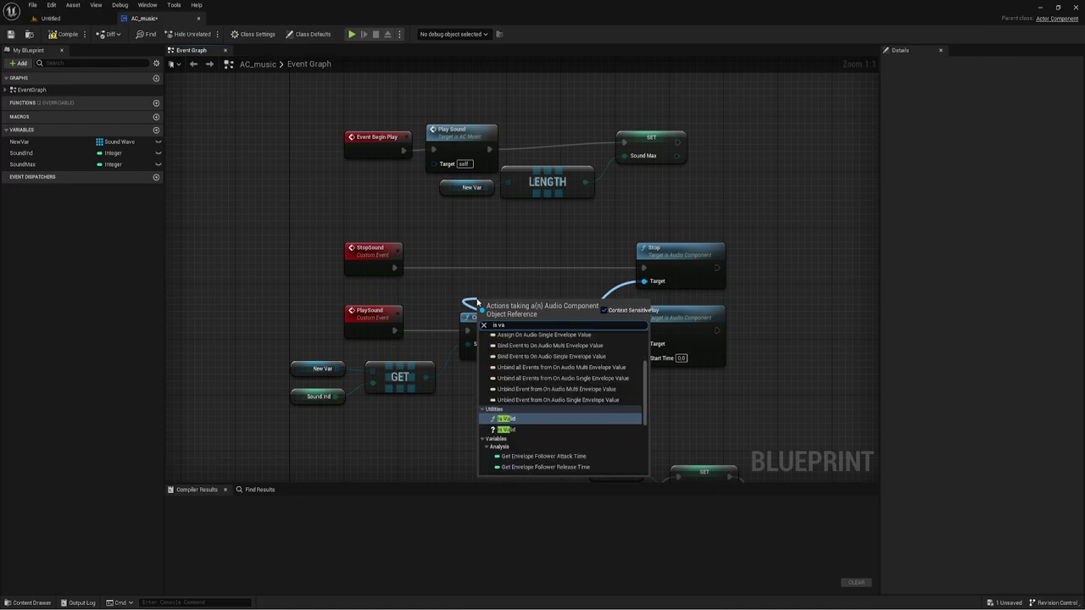
left_click(513, 426)
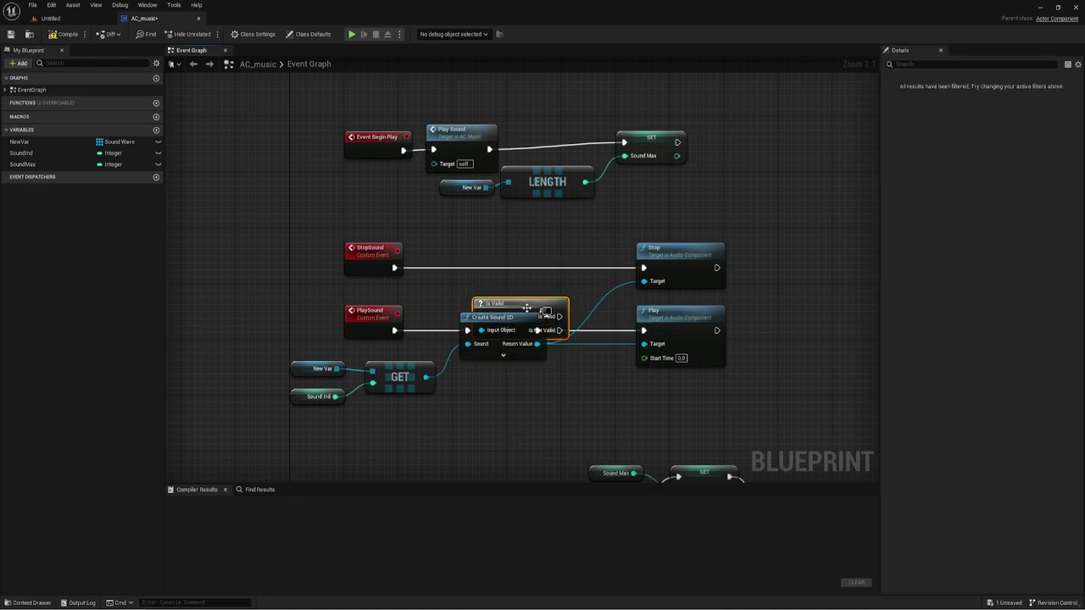
mouse_move(480, 302)
left_mouse_down()
mouse_move(509, 254)
mouse_move(395, 268)
left_mouse_up()
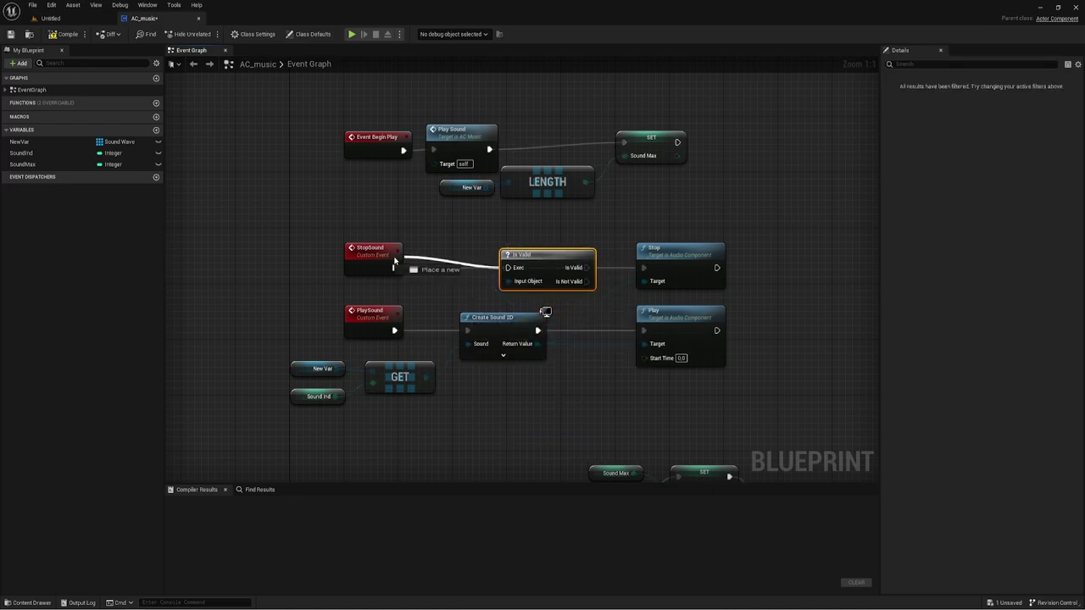
left_click_drag(585, 268, 632, 267)
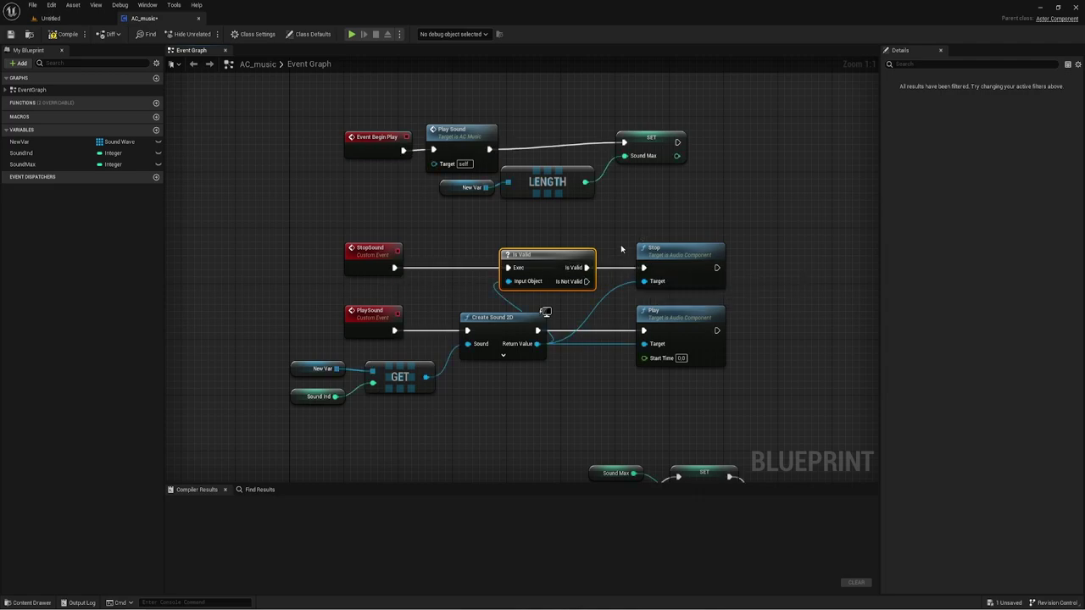
Review the Opress and Print String nodes and Create Sound 2D's advanced inputs
left_click_drag(649, 142, 642, 149)
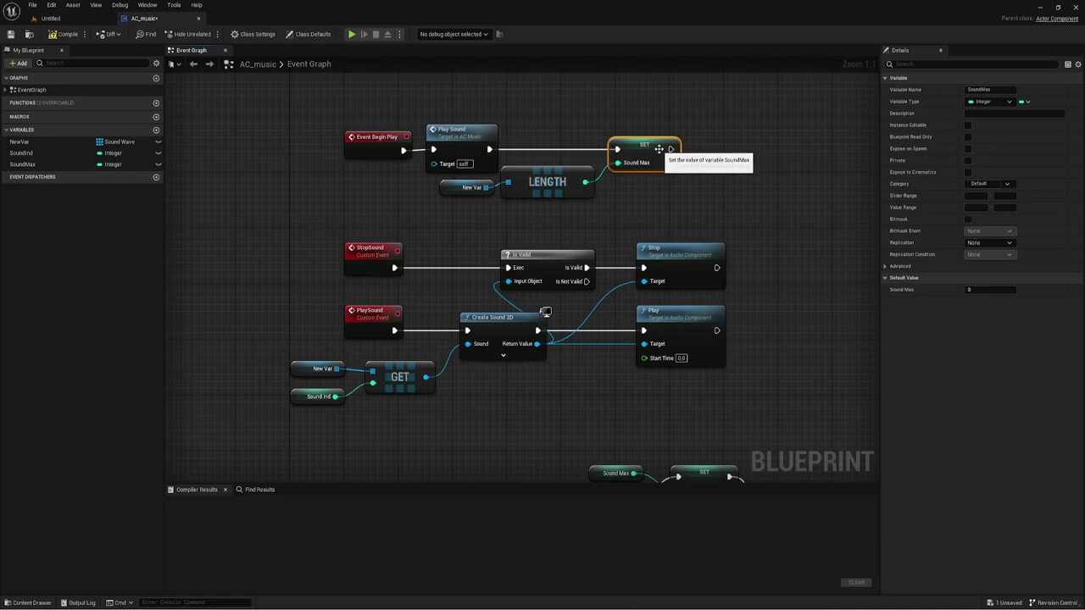
left_click(794, 268)
right_click_drag(751, 315, 728, 265)
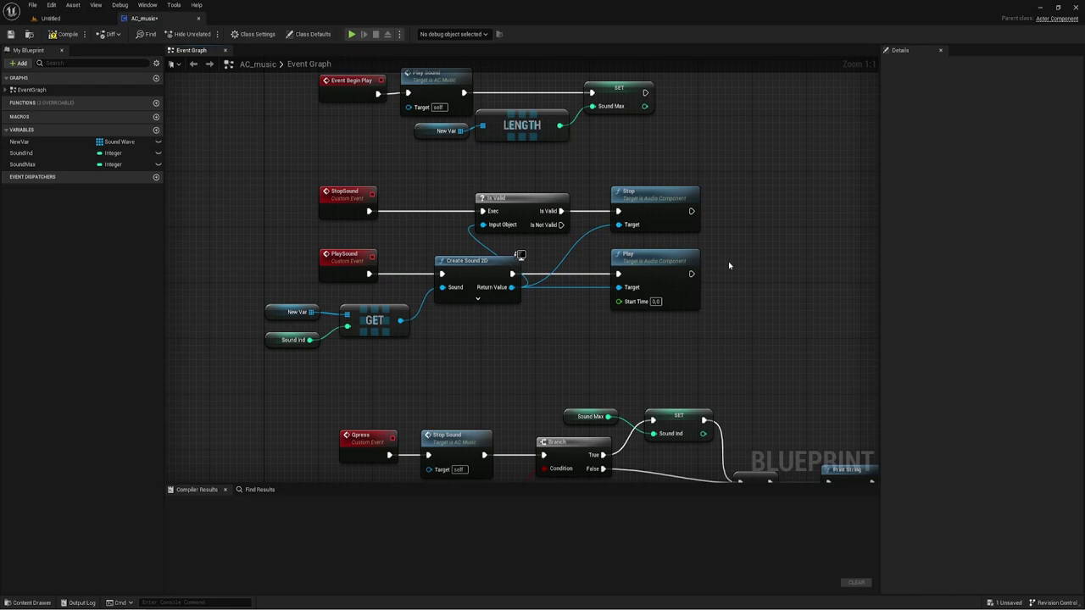
right_click_drag(728, 266, 661, 260)
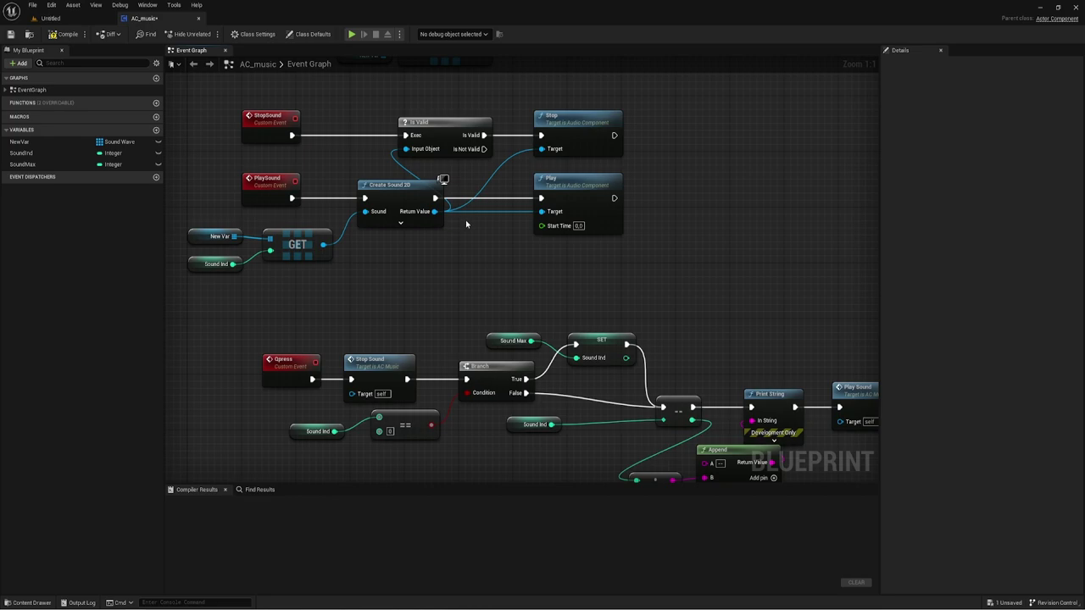
right_click_drag(640, 267, 655, 243)
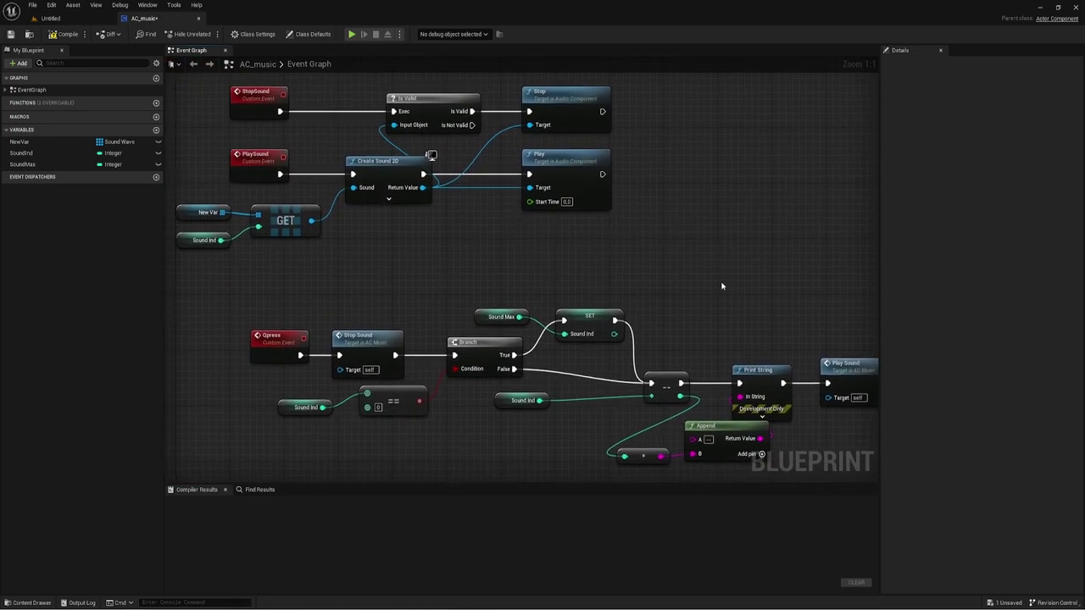
right_click_drag(616, 249, 634, 289)
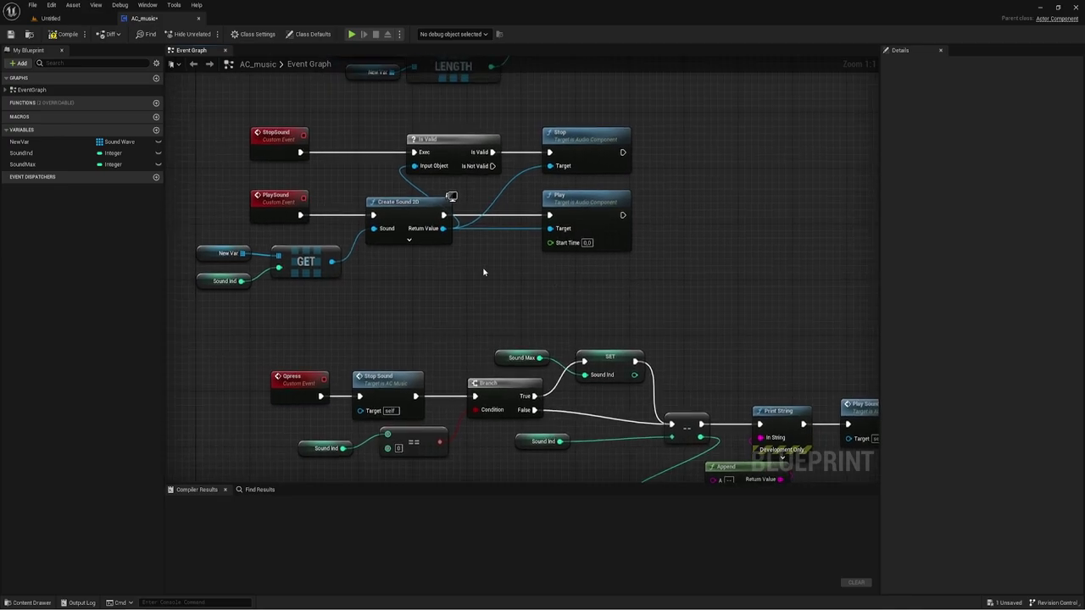
left_click(410, 240)
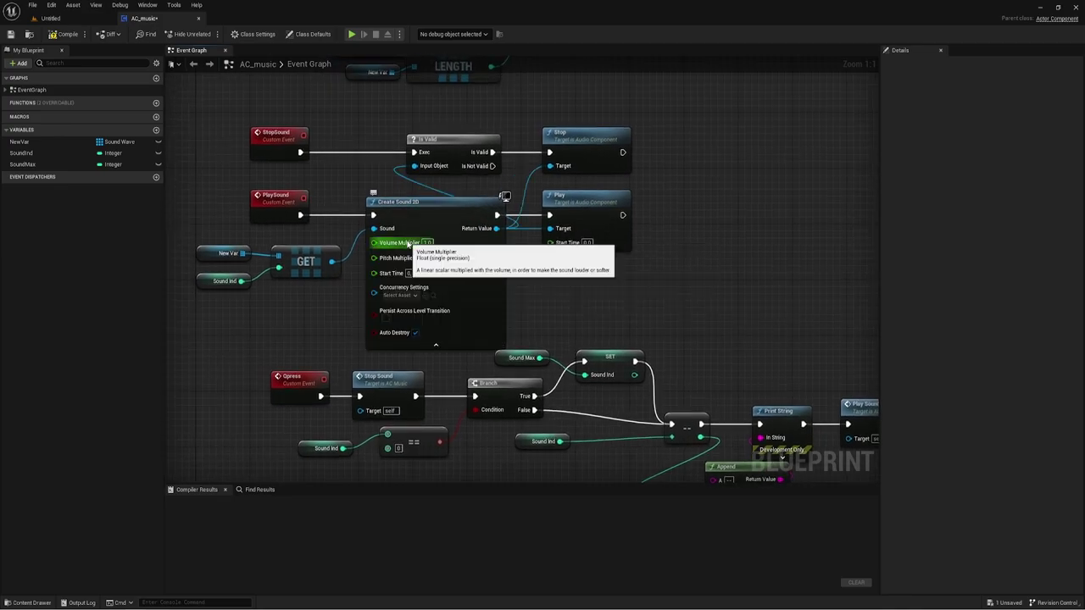
left_click(434, 347)
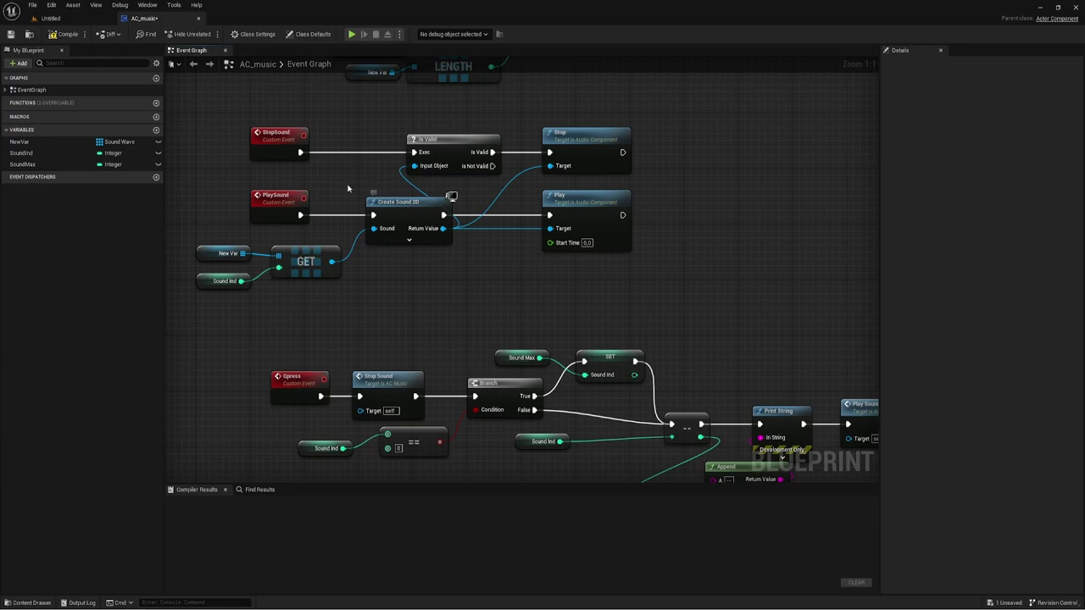
mouse_move(348, 189)
left_mouse_down()
mouse_move(472, 263)
mouse_move(468, 254)
mouse_move(481, 276)
left_mouse_up()
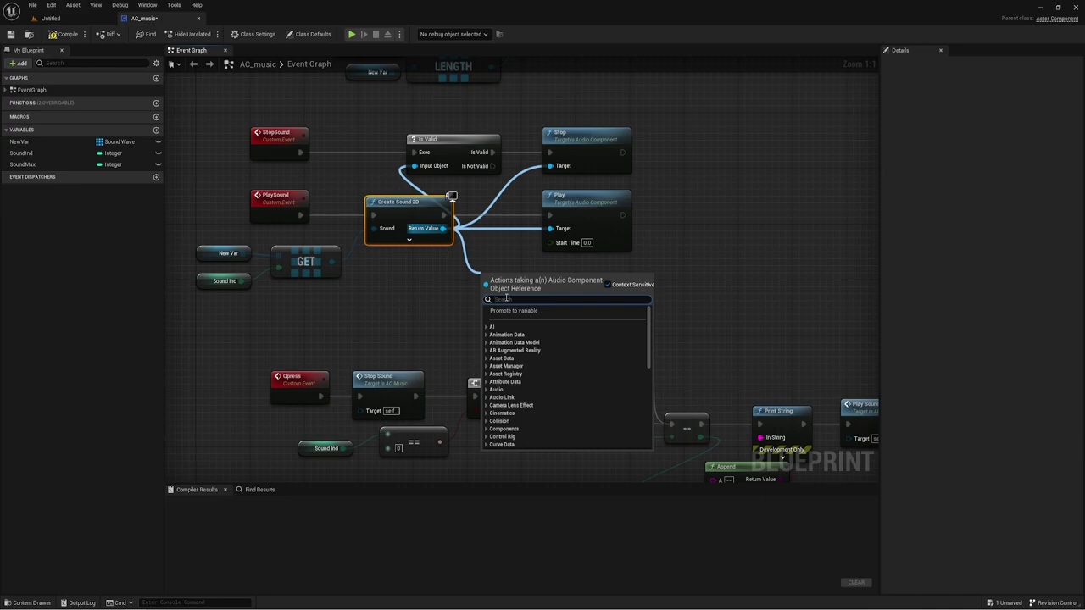
Add a Bind Event to On Audio Finished on the created sound, placed after Play and wired from it
left_click(434, 264)
left_click_drag(443, 228, 500, 271)
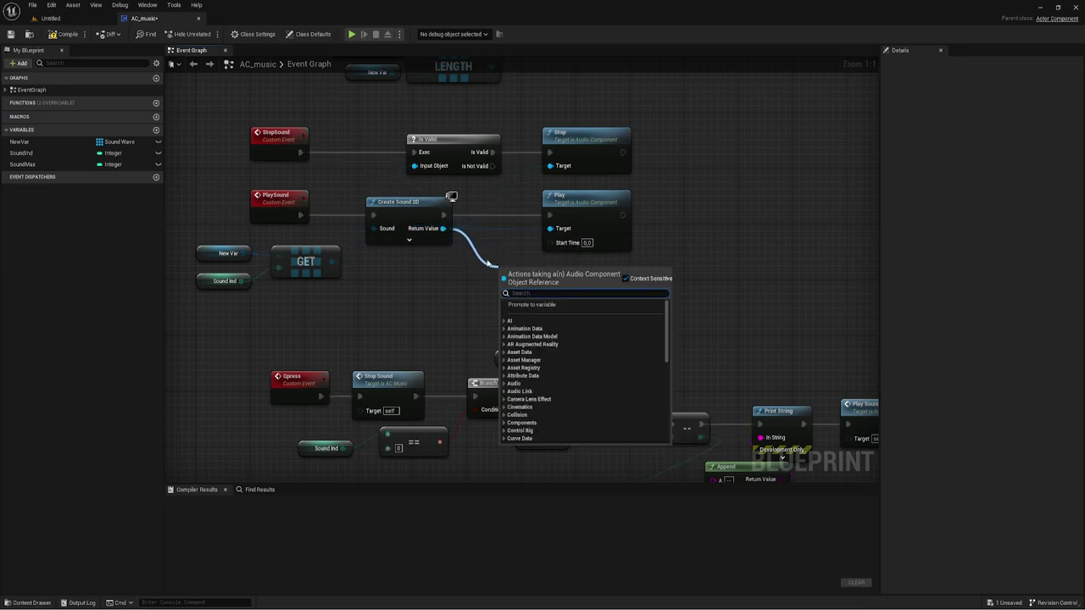
type("b")
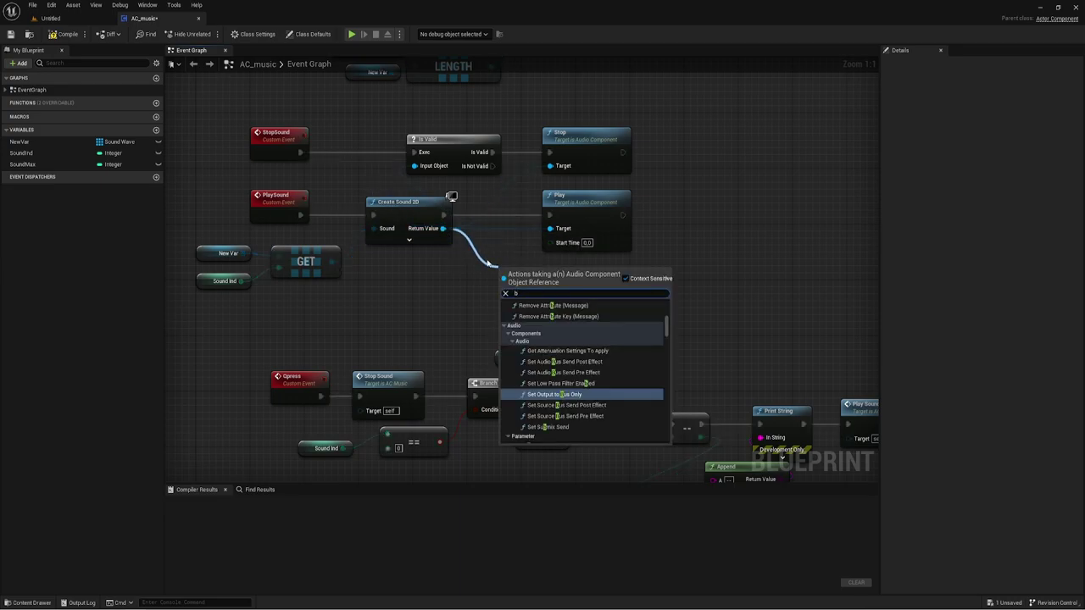
type("i")
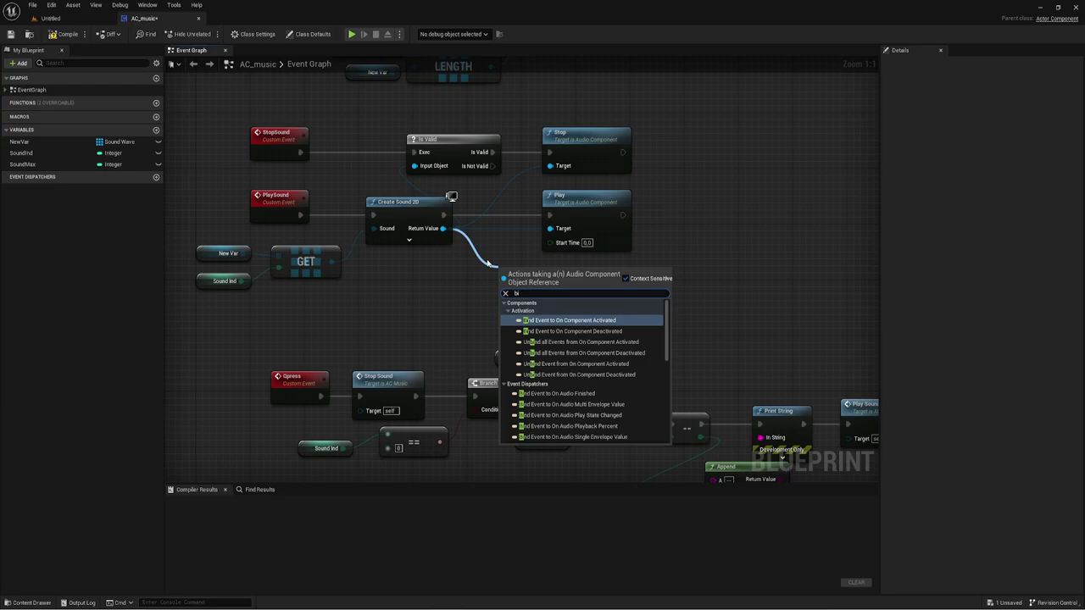
type("nd")
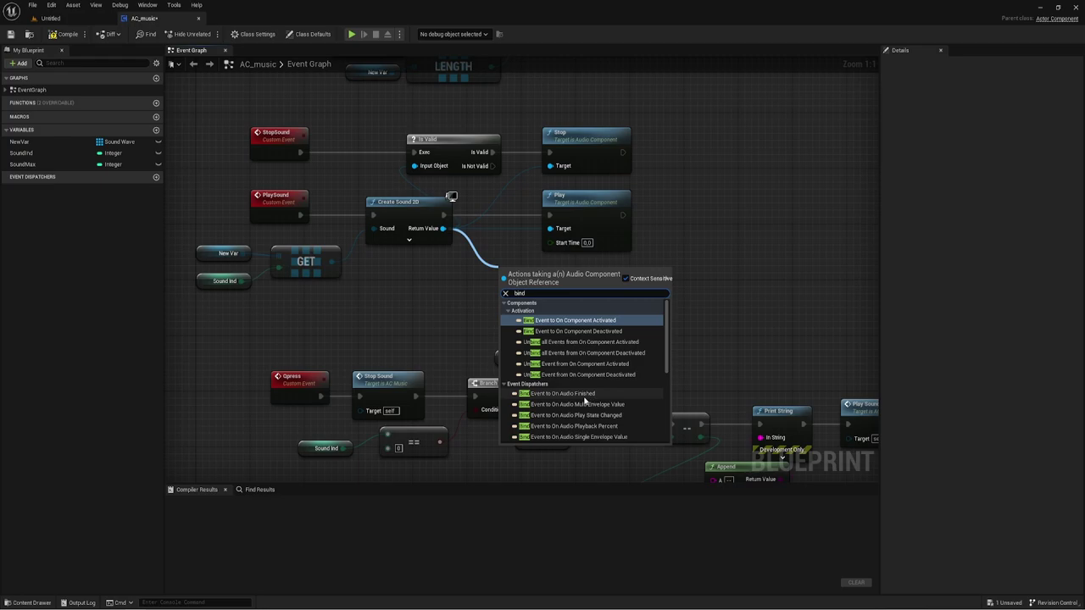
left_click(585, 394)
mouse_move(552, 273)
left_mouse_down()
mouse_move(662, 277)
mouse_move(734, 203)
left_mouse_up()
left_click_drag(623, 214, 664, 217)
right_click_drag(668, 275, 611, 258)
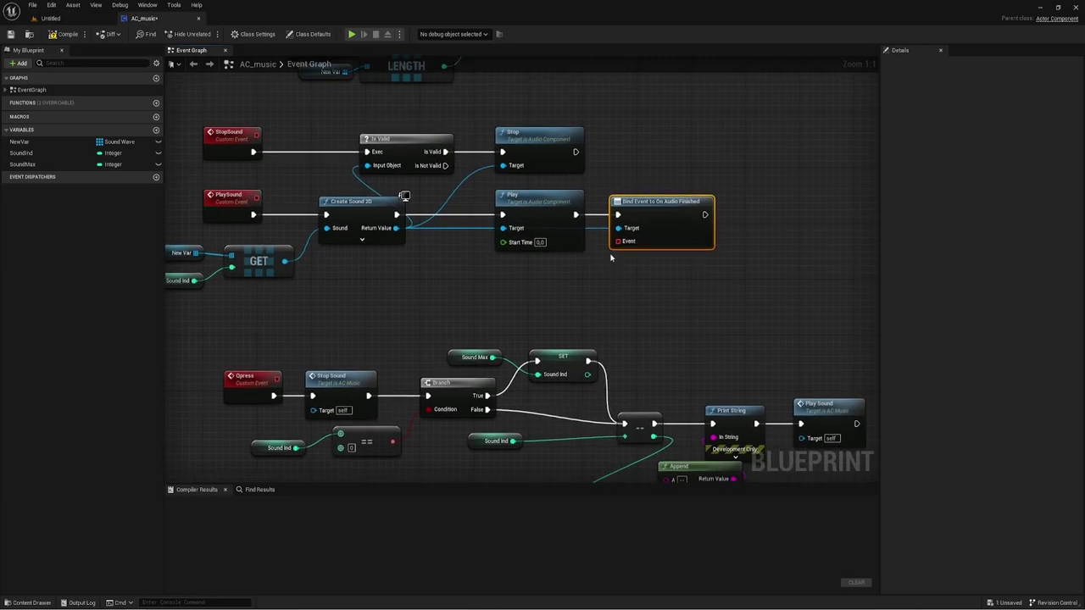
Create a custom event named UpdateStop on the binding's Event pin
left_click_drag(618, 242, 566, 279)
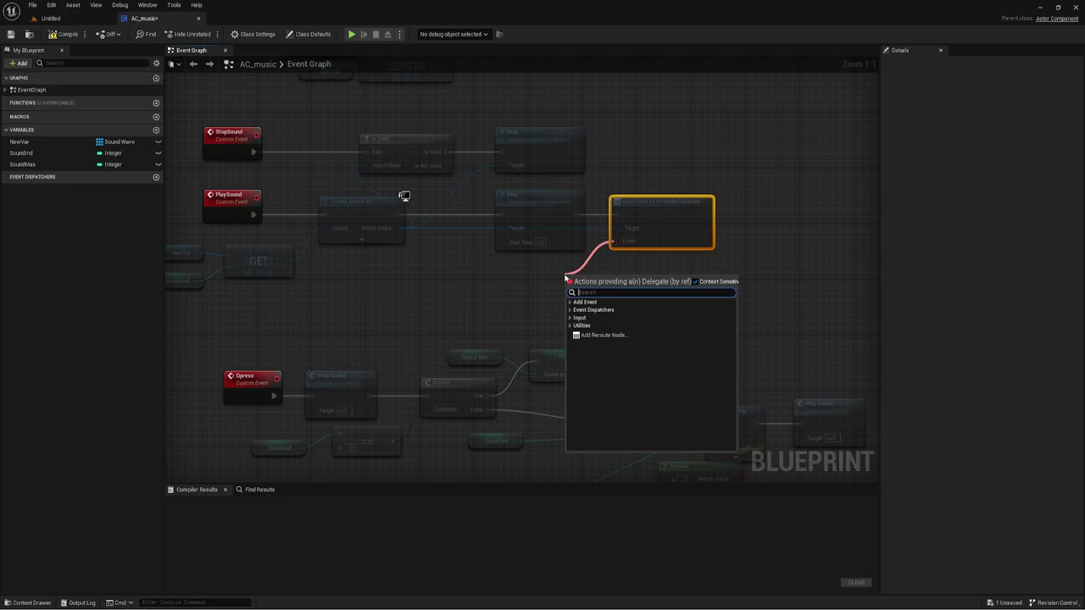
type("c")
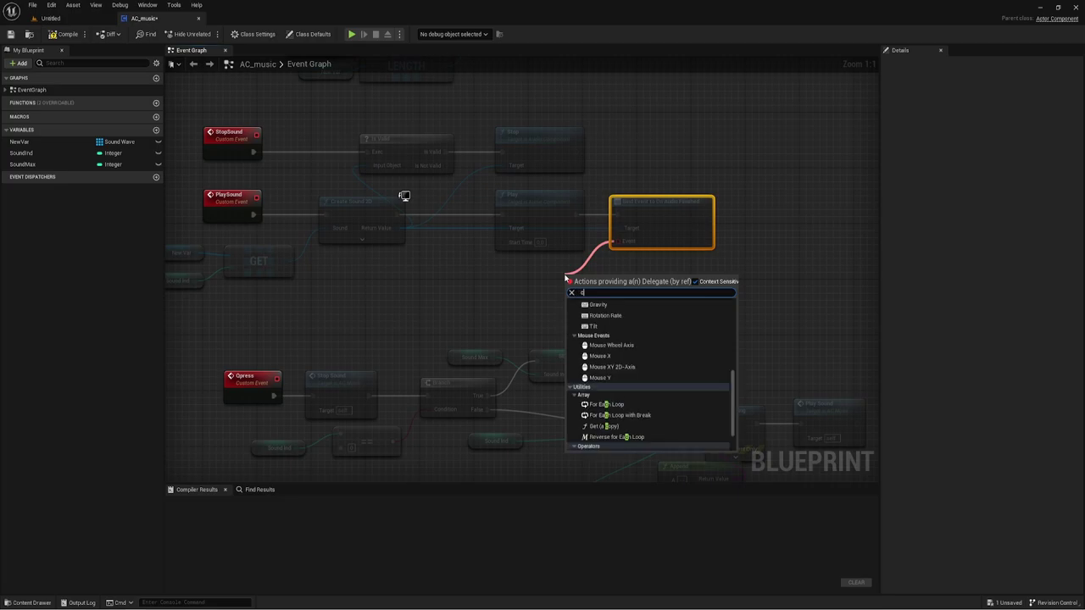
type("ust")
key("Return")
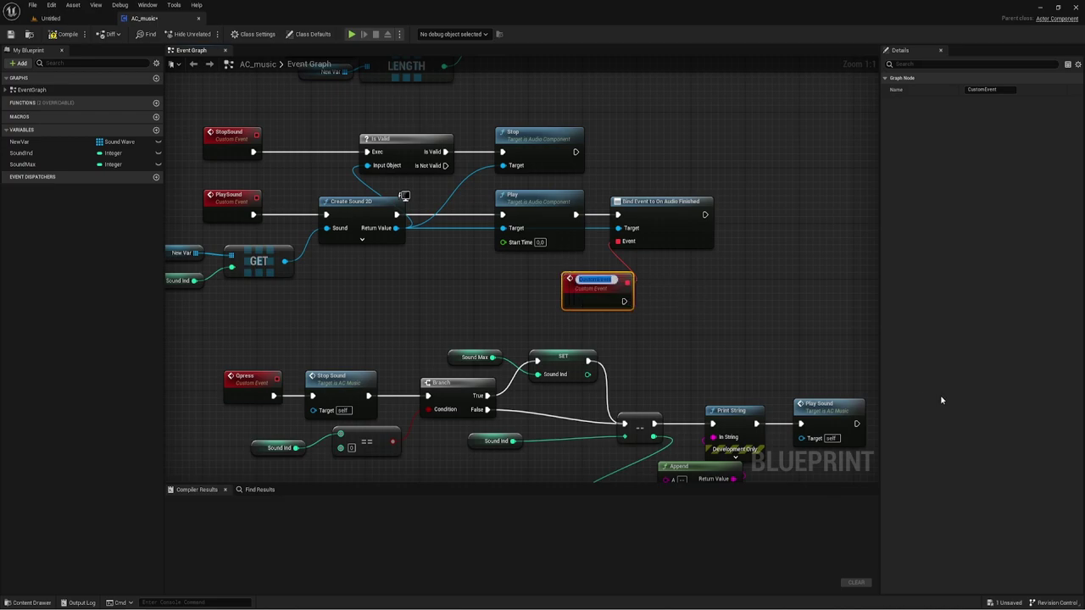
type("L")
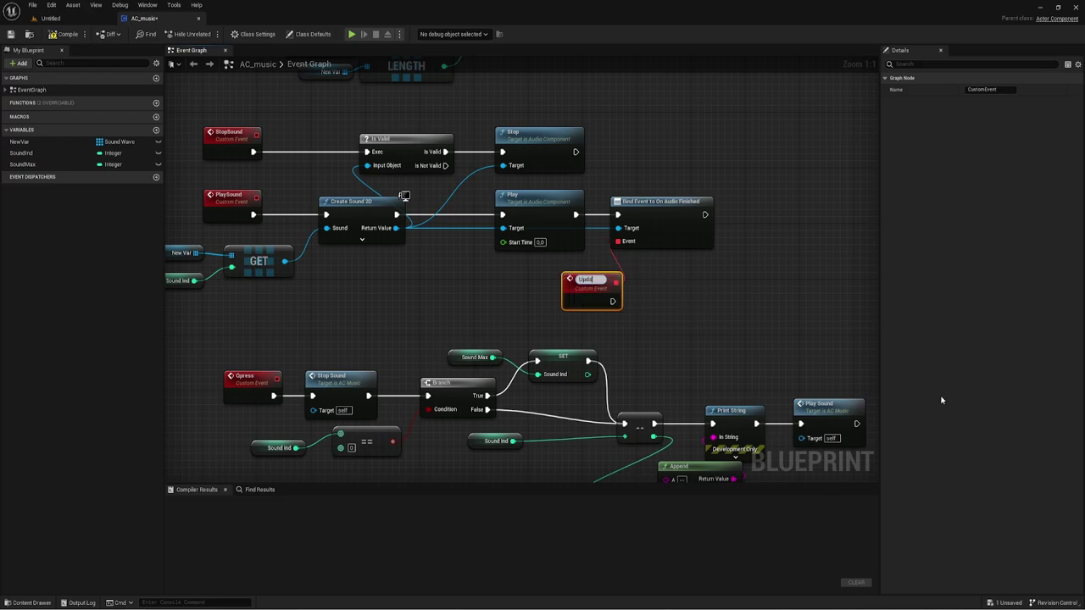
type("top")
key("Return")
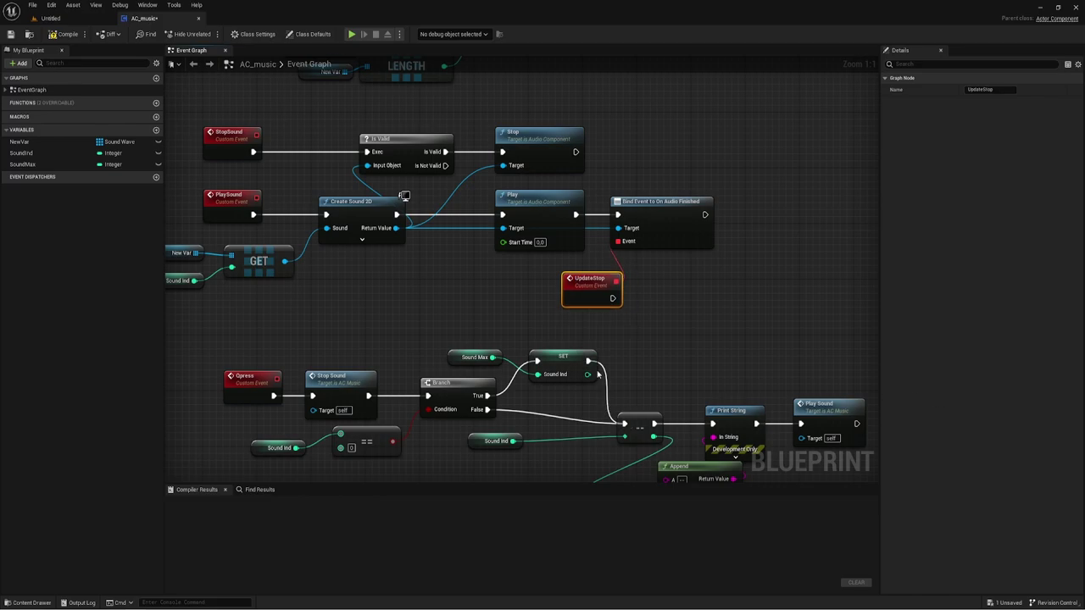
left_click_drag(610, 297, 598, 296)
right_click_drag(658, 289, 651, 305)
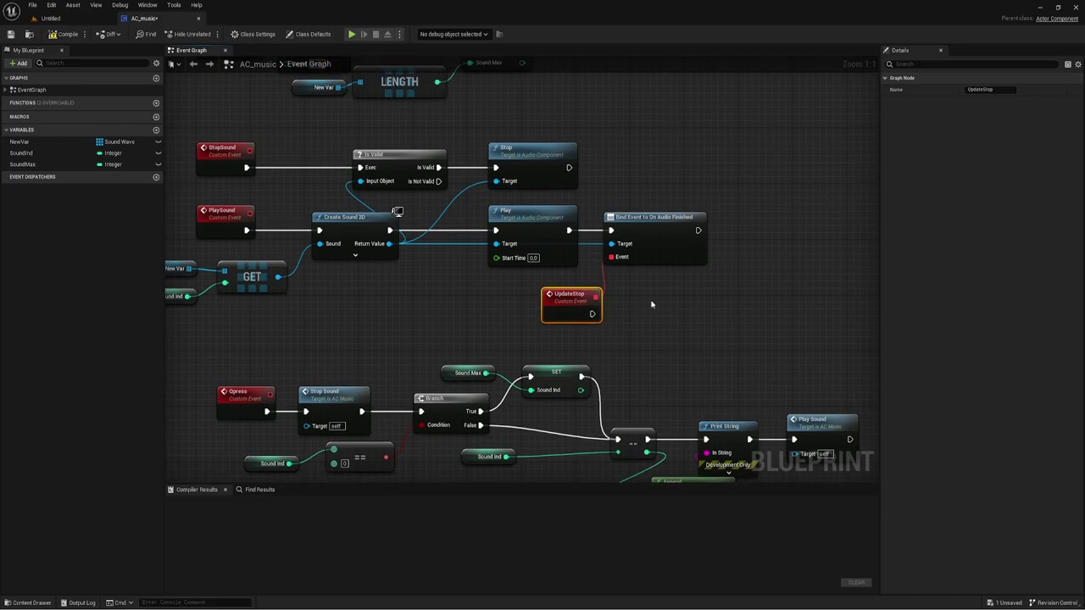
Add an Epress function call after UpdateStop
left_click_drag(591, 314, 653, 311)
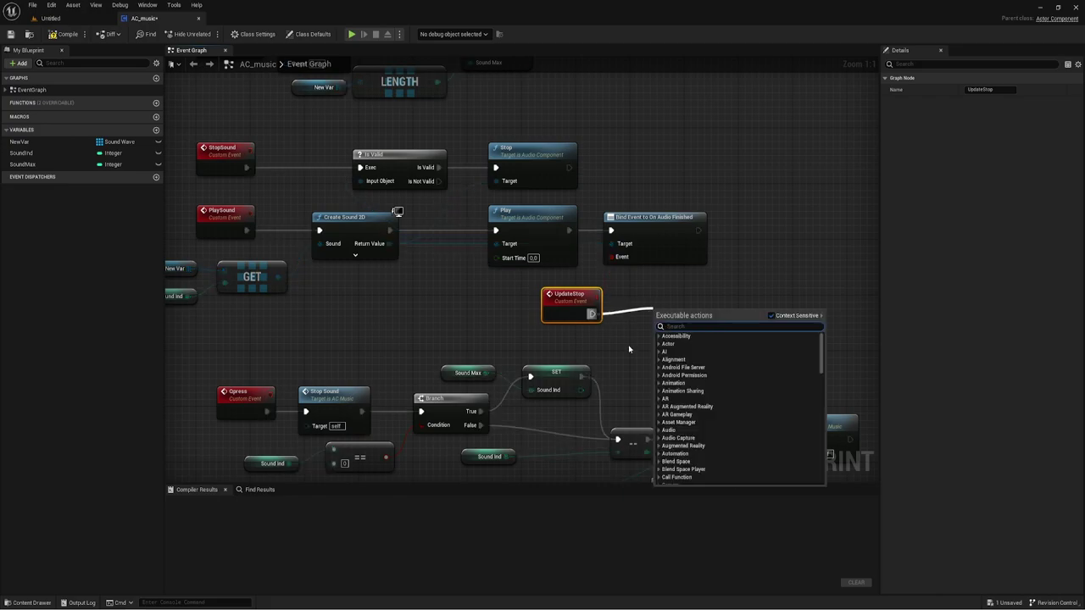
left_click(626, 341)
right_click_drag(626, 340, 631, 253)
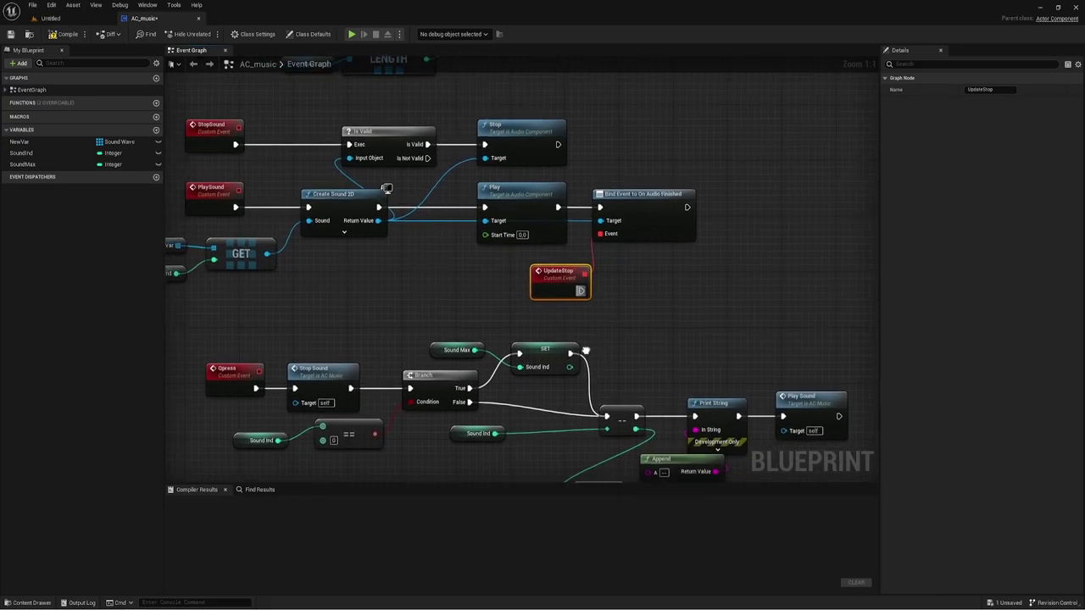
left_click_drag(217, 412, 301, 480)
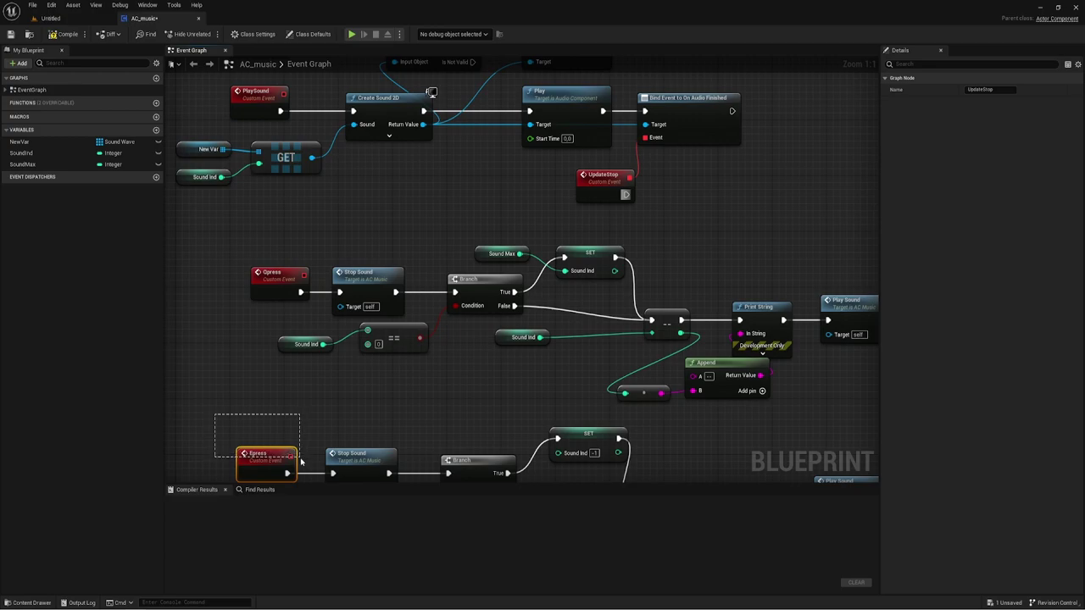
right_click_drag(660, 230, 610, 287)
left_click_drag(591, 246, 630, 251)
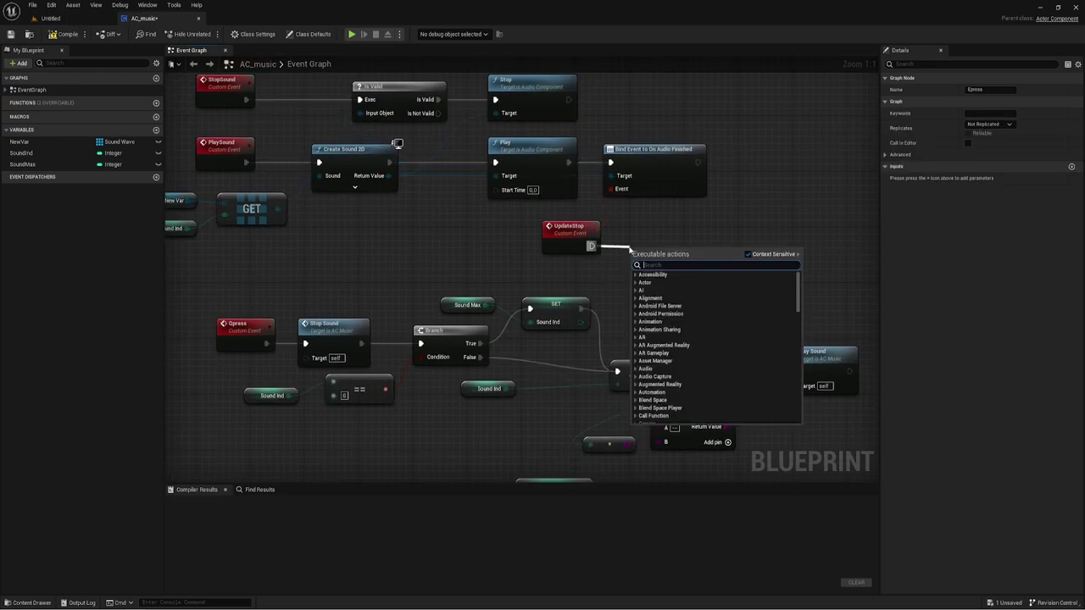
type("Epress")
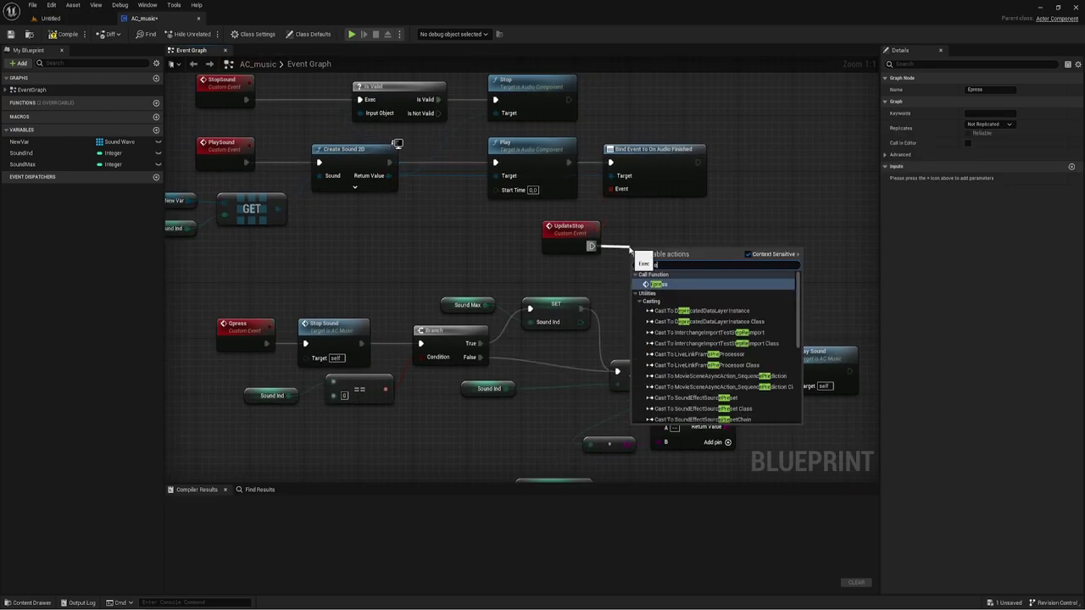
key("Return")
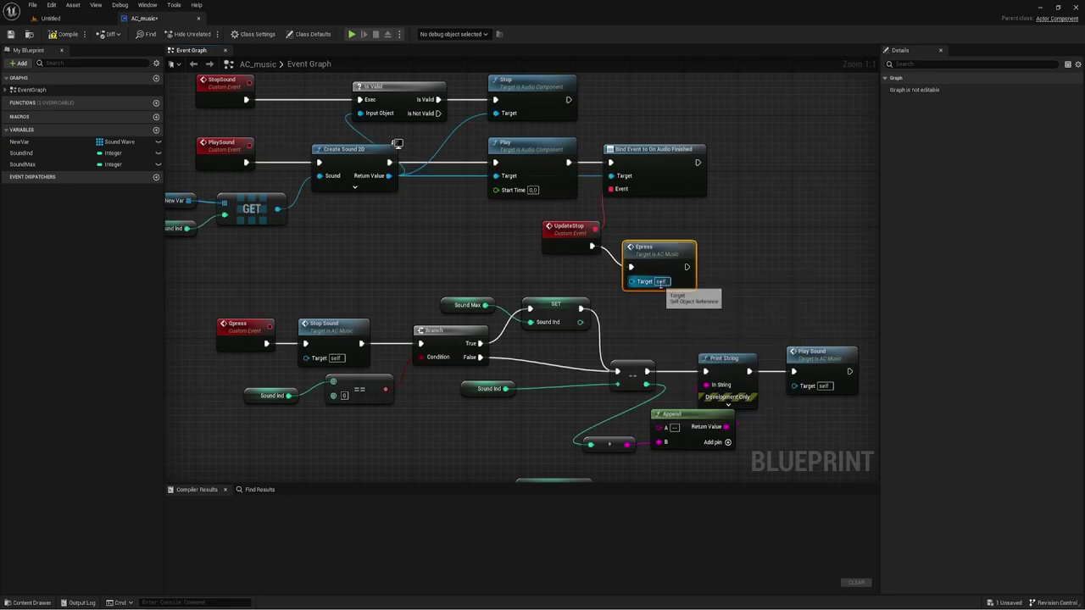
left_click_drag(660, 254, 644, 233)
Move the Bind Event node and Epress call further right together
right_click_drag(722, 232, 734, 272)
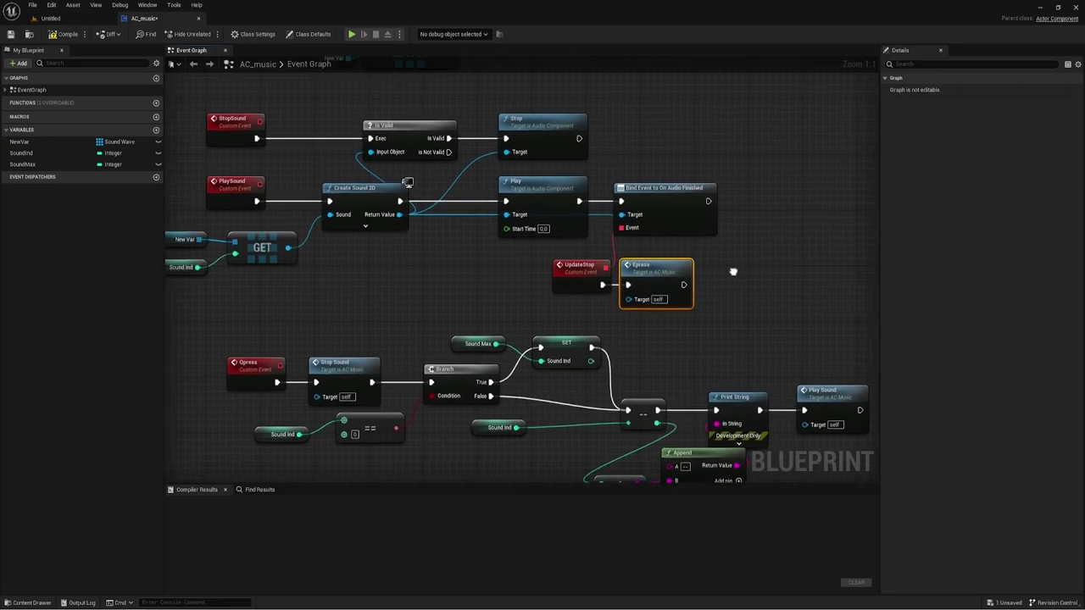
left_click_drag(509, 303, 690, 261)
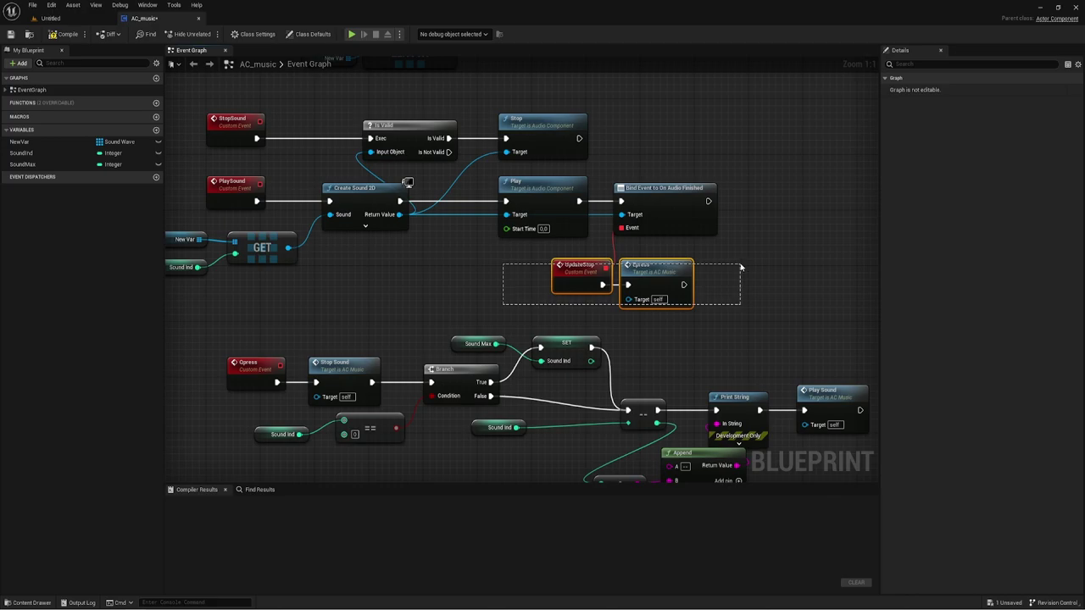
left_click_drag(639, 151, 716, 297)
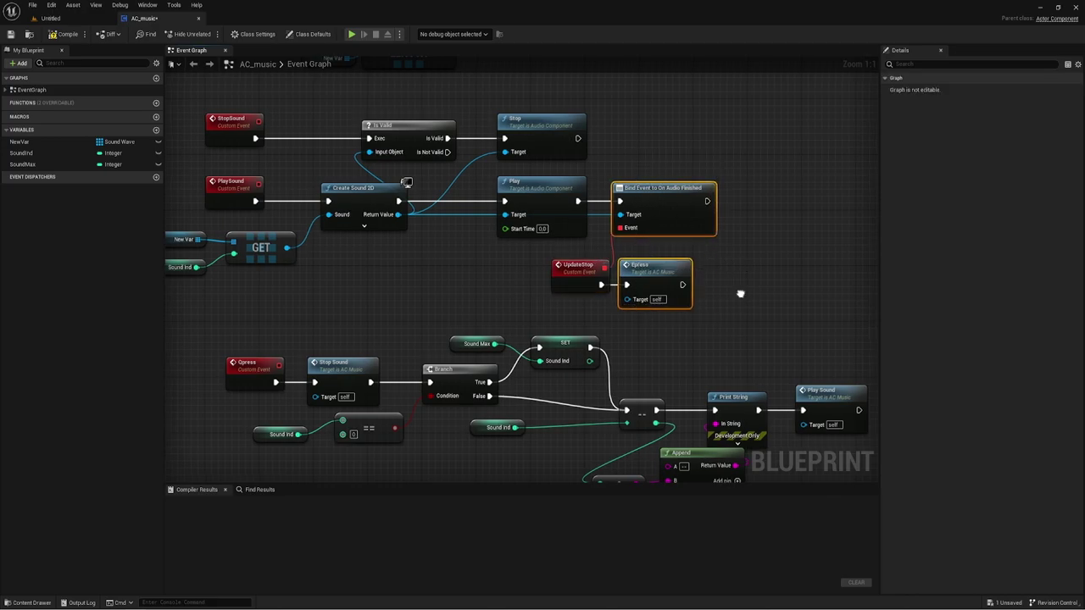
right_click_drag(736, 290, 709, 286)
left_click_drag(631, 274, 707, 274)
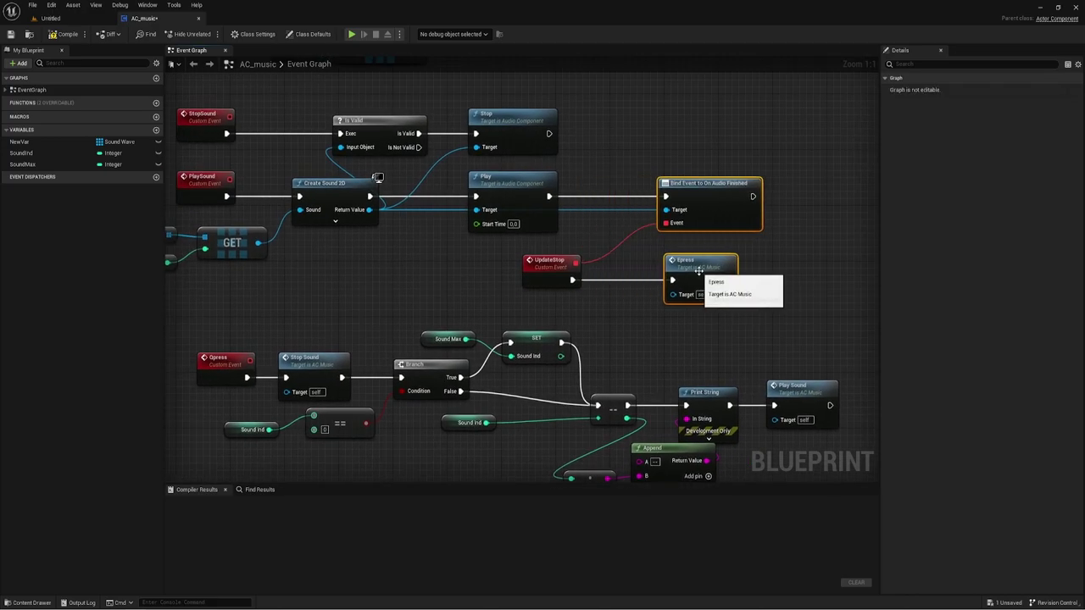
left_click(627, 297)
Add a Delay node after UpdateStop
left_click_drag(572, 280, 595, 280)
type("i")
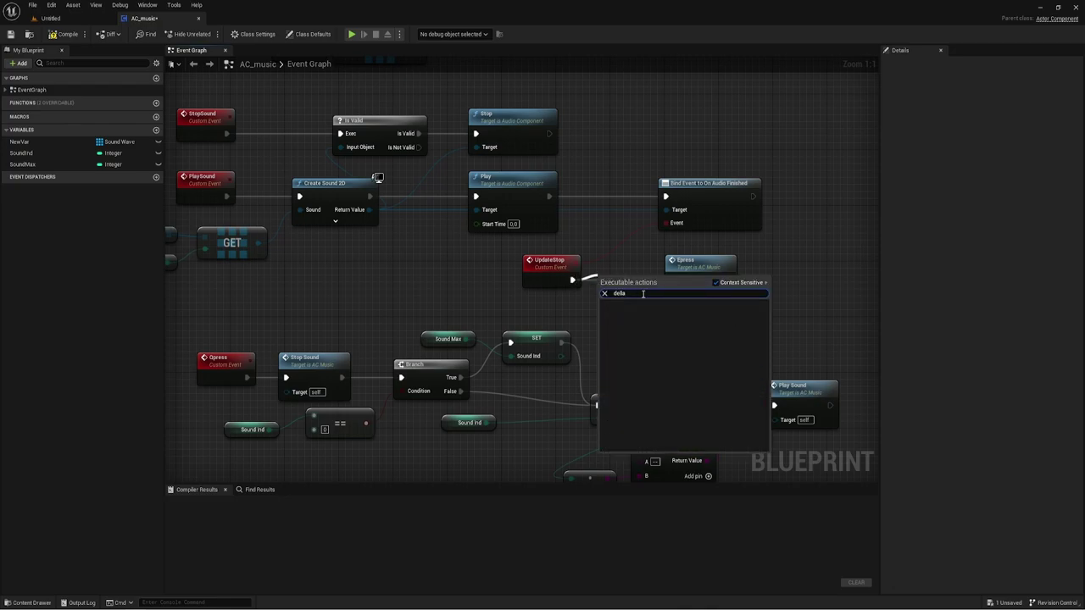
key("BackSpace")
key("BackSpace")
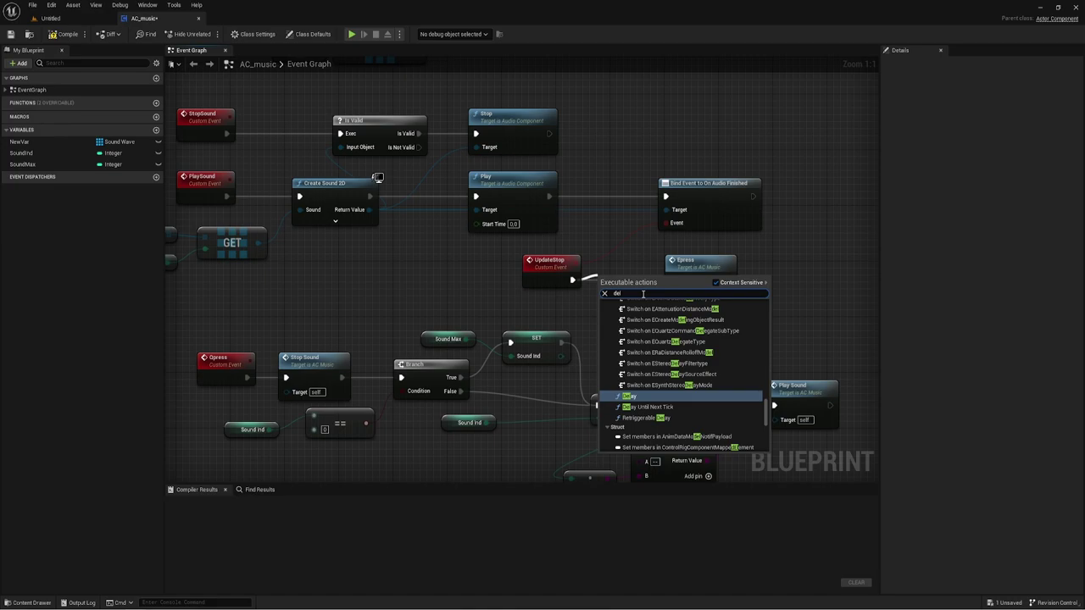
type("la")
key("BackSpace")
key("BackSpace")
scroll(636, 373, "down", 1)
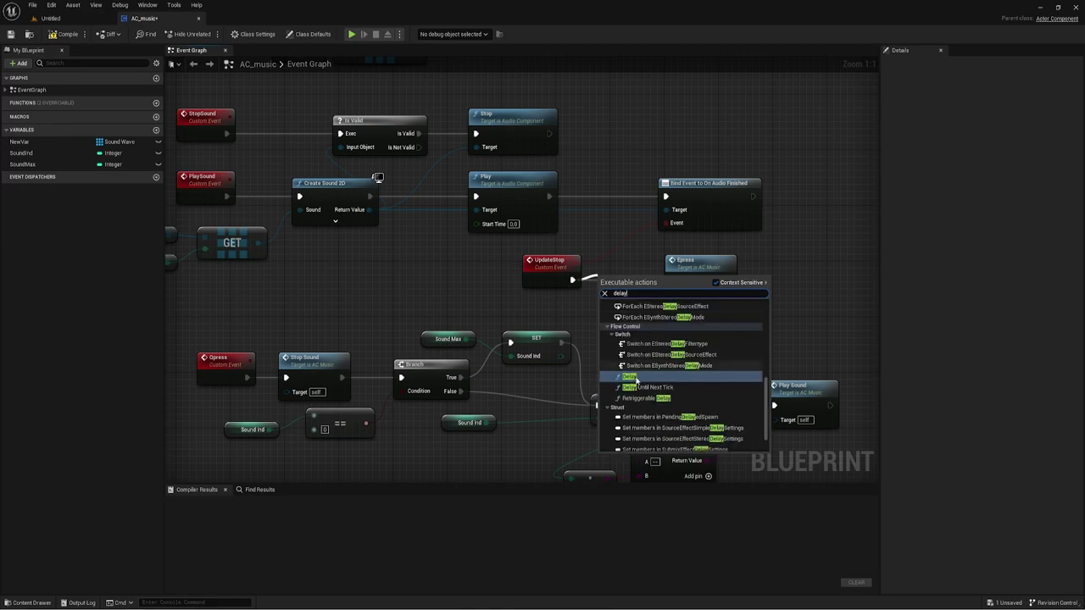
left_click(633, 380)
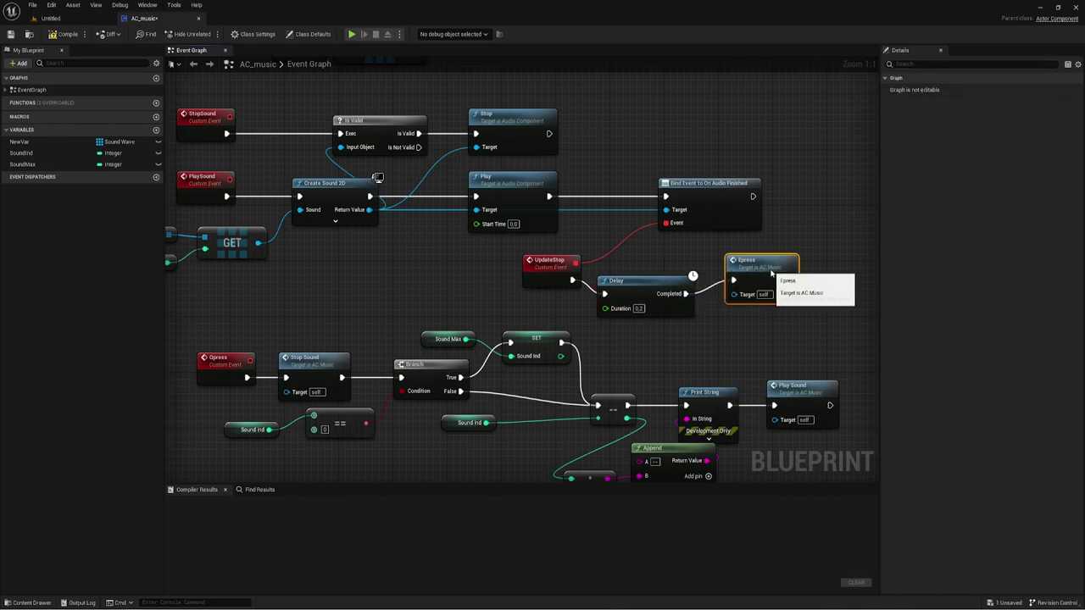
Line up the Delay node and Epress call in sequence after UpdateStop
left_click_drag(667, 269, 735, 272)
left_click_drag(638, 311, 631, 288)
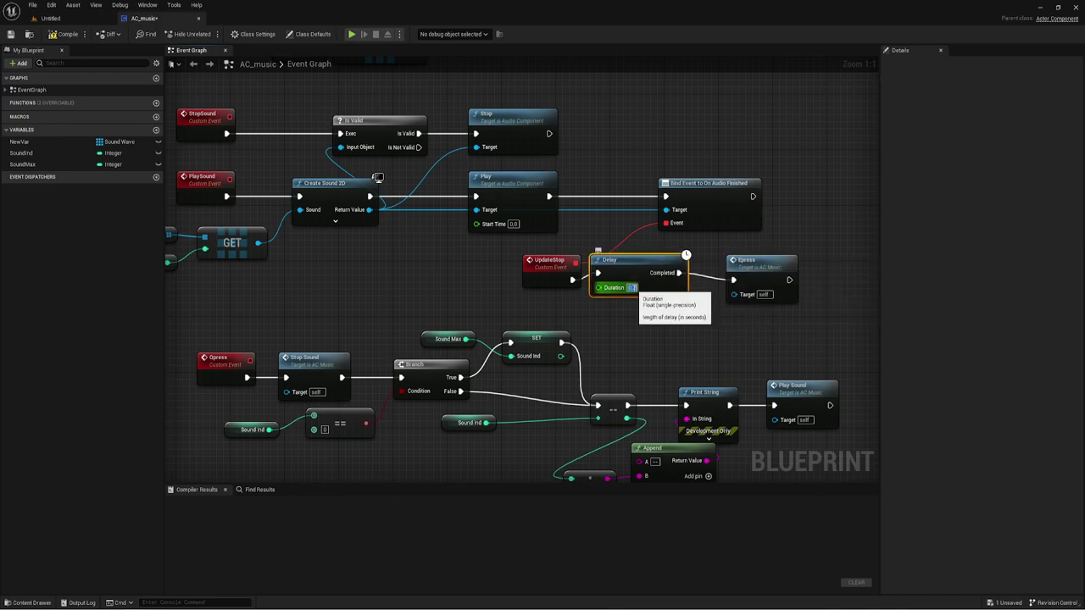
left_click(712, 335)
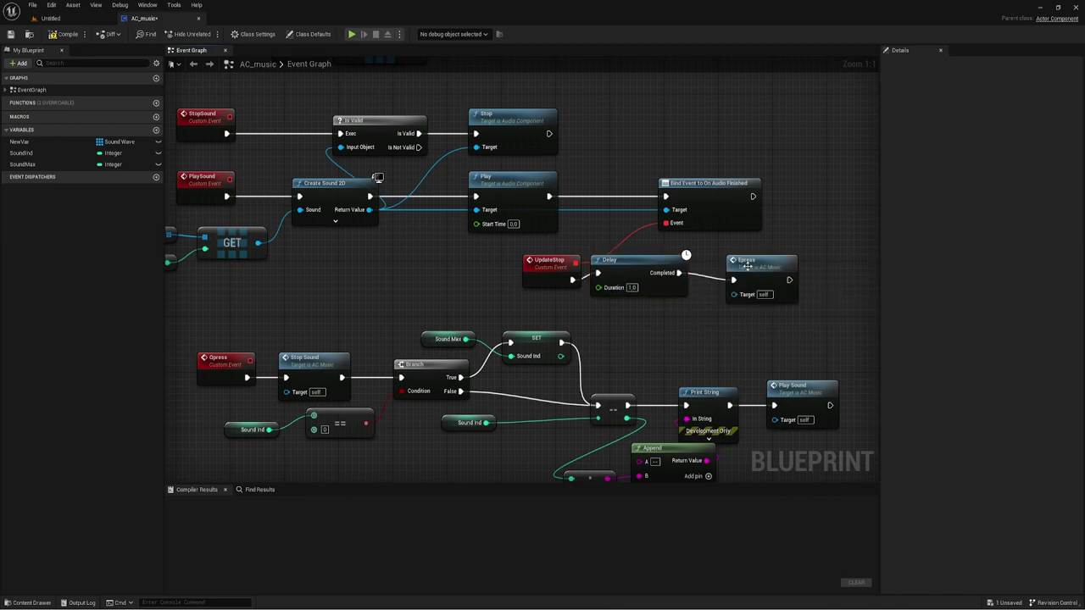
mouse_move(750, 260)
left_mouse_down()
mouse_move(721, 257)
mouse_move(739, 272)
left_mouse_up()
left_click(644, 260, "shift")
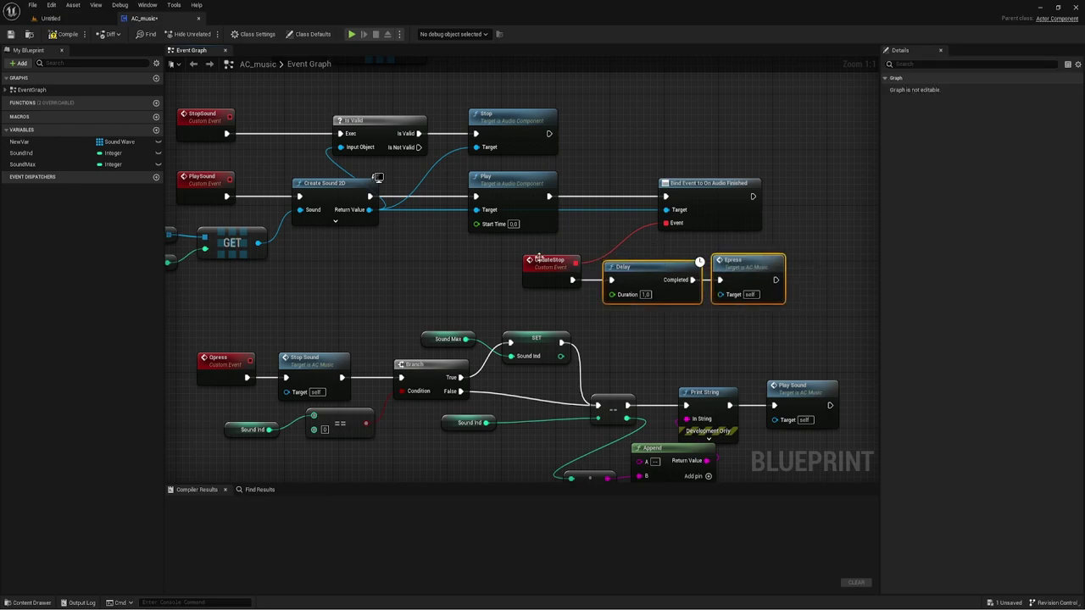
right_click_drag(518, 296, 504, 252)
Pan down and select the lower custom event node to inspect it
left_click(538, 222, "shift")
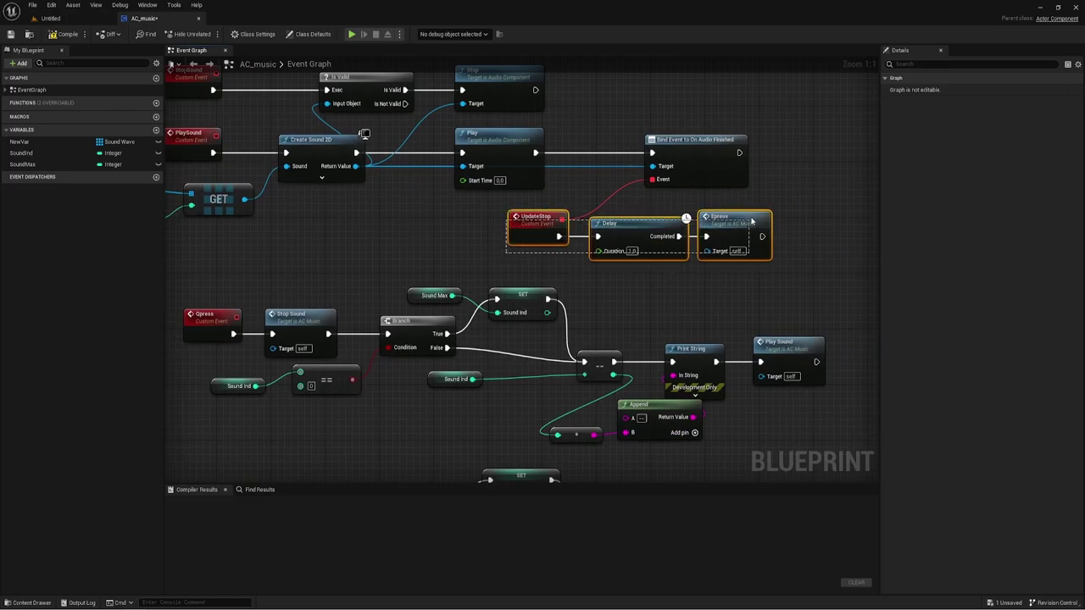
right_click_drag(650, 199, 706, 223)
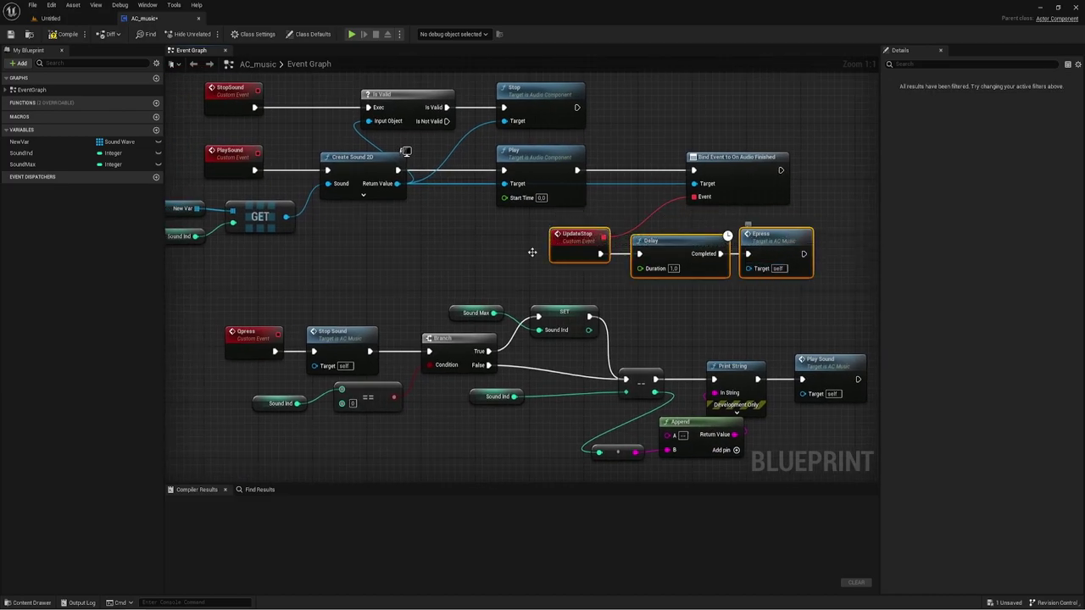
mouse_move(532, 252)
right_mouse_down()
mouse_move(515, 283)
mouse_move(478, 236)
right_mouse_up()
left_click_drag(231, 258, 286, 352)
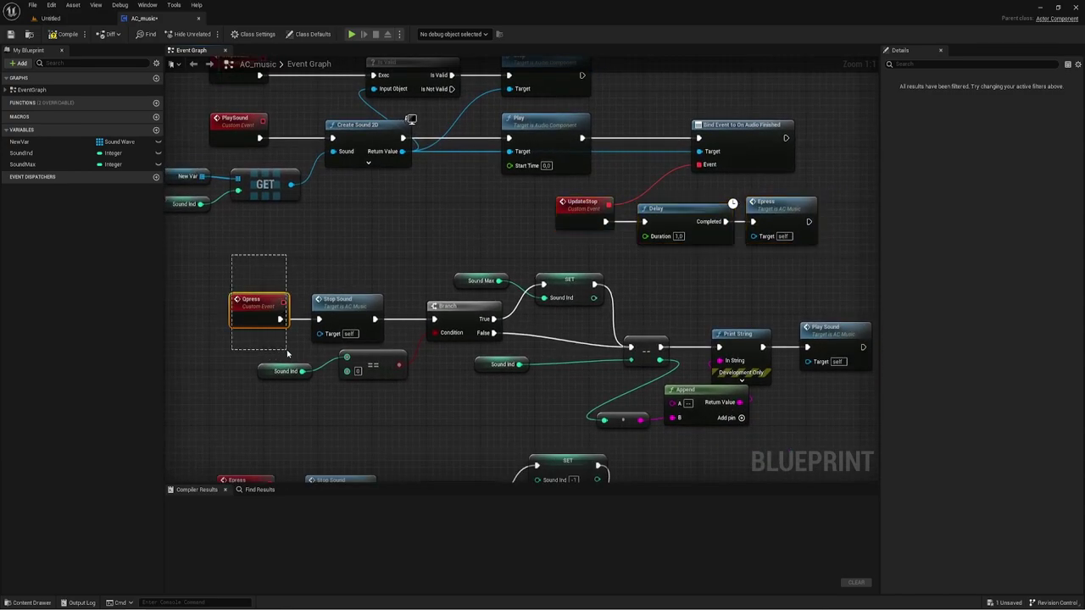
left_click_drag(210, 245, 295, 355)
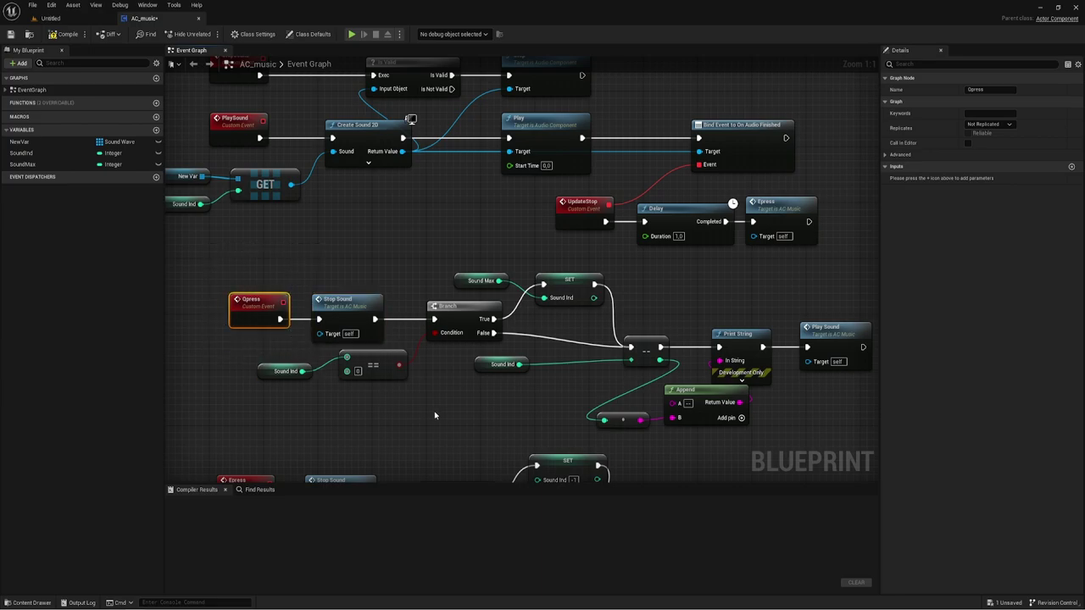
right_click_drag(435, 416, 416, 428)
left_click_drag(180, 272, 289, 363)
right_click_drag(402, 260, 398, 247)
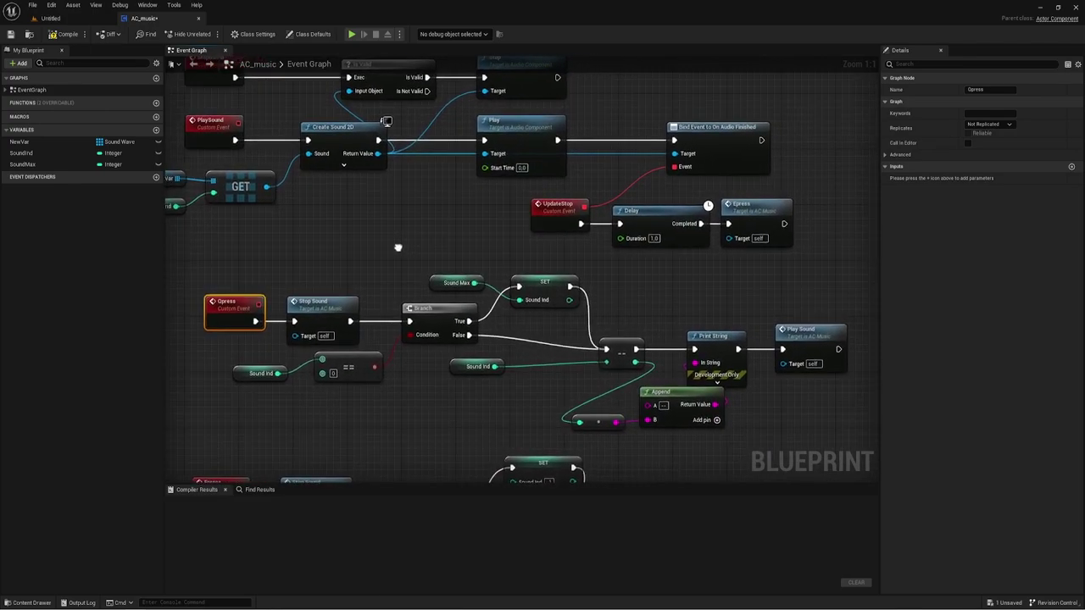
right_click_drag(411, 339, 444, 366)
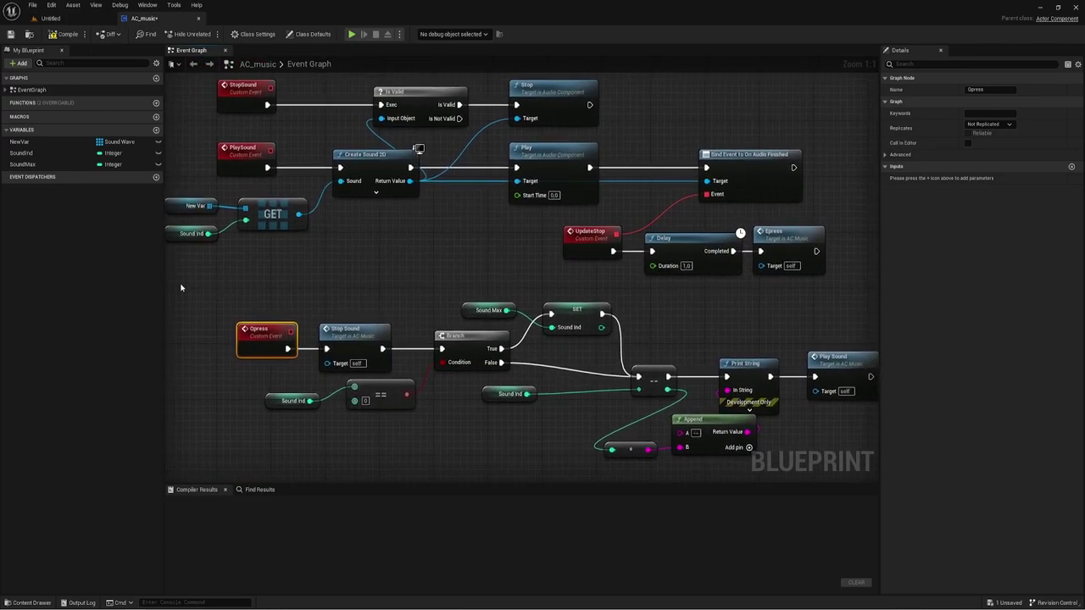
left_click_drag(180, 287, 298, 383)
right_click_drag(444, 397, 426, 373)
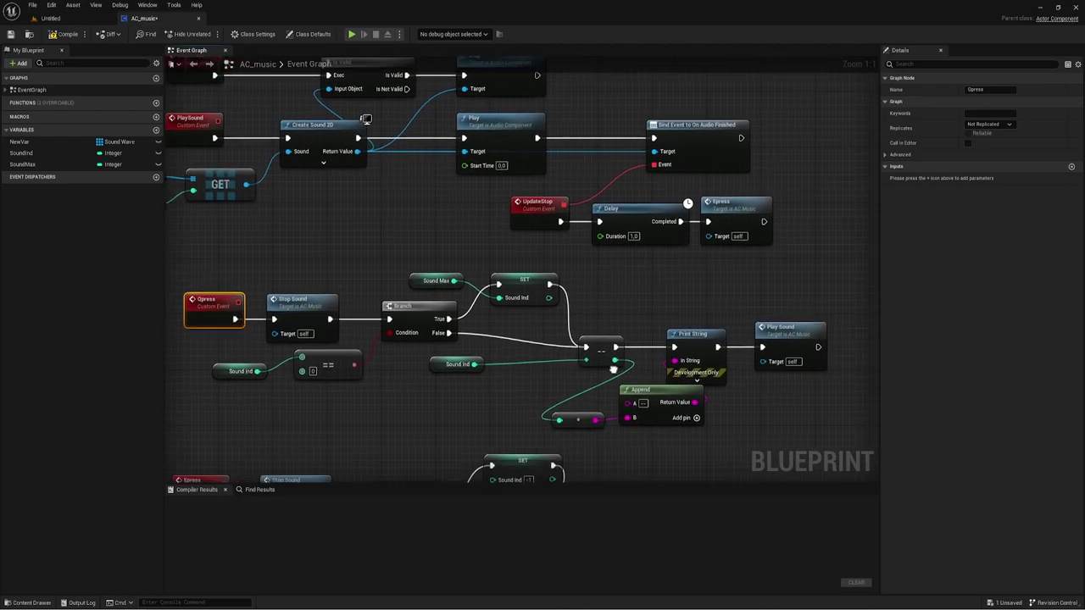
right_click_drag(644, 364, 590, 346)
mouse_move(540, 262)
right_mouse_down()
mouse_move(558, 291)
mouse_move(612, 311)
right_mouse_up()
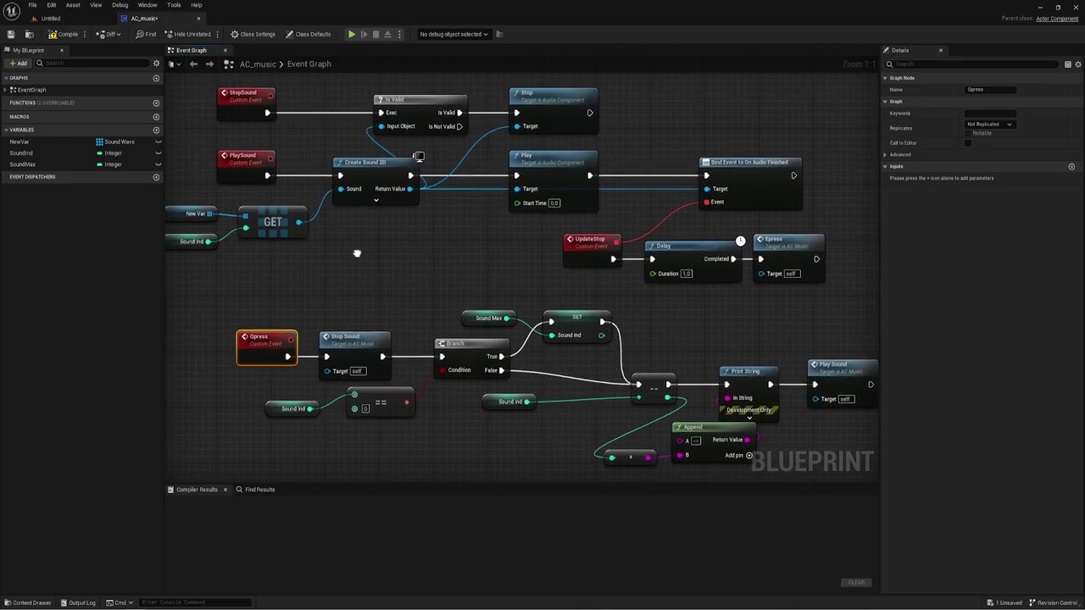
Review the graph by selecting the Stop, Create Sound 2D, Bind Event and Delay chains
left_click(542, 103)
left_click(445, 153)
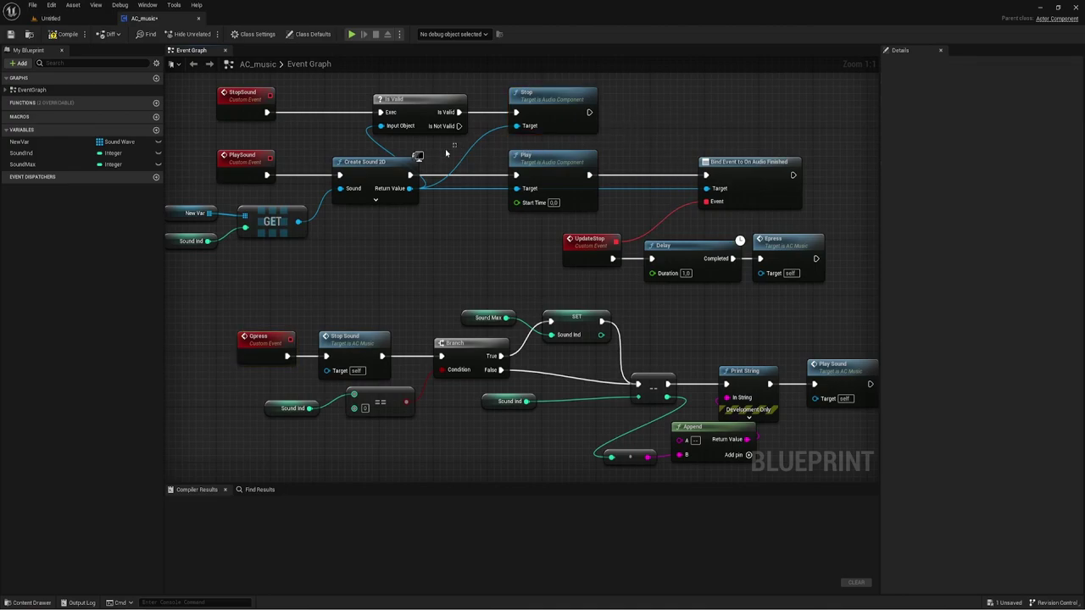
left_click_drag(203, 266, 322, 200)
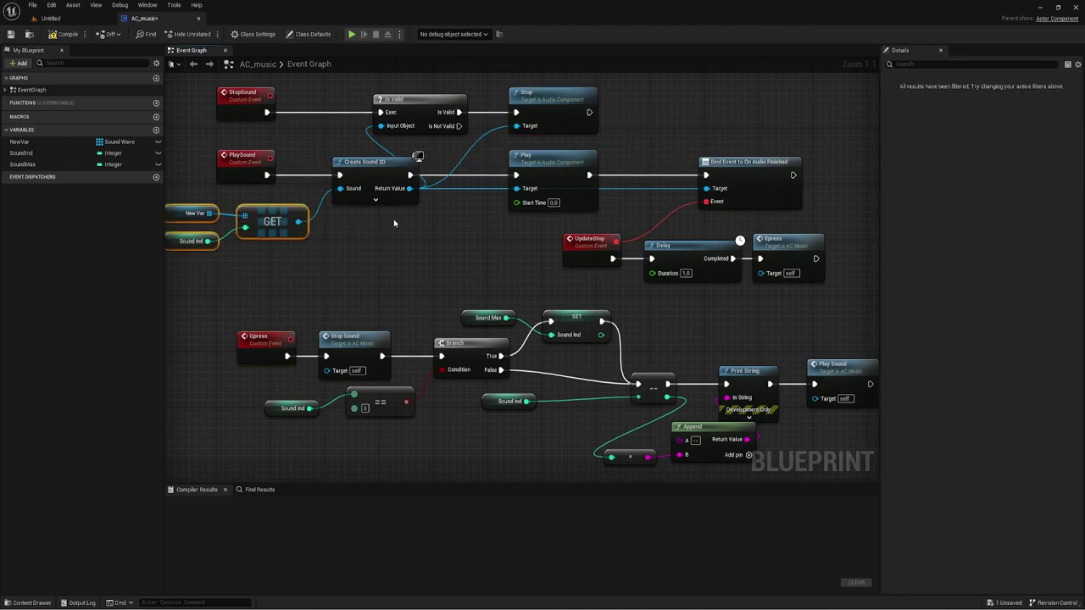
left_click_drag(339, 152, 548, 225)
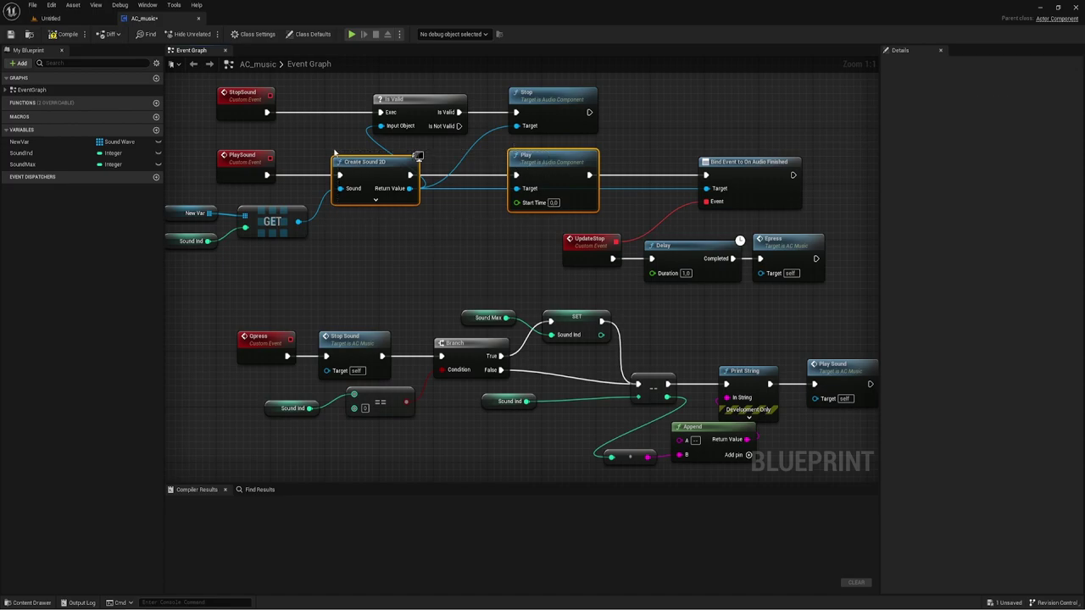
mouse_move(629, 141)
left_mouse_down()
mouse_move(805, 289)
mouse_move(790, 273)
left_mouse_up()
left_click_drag(712, 224, 808, 293)
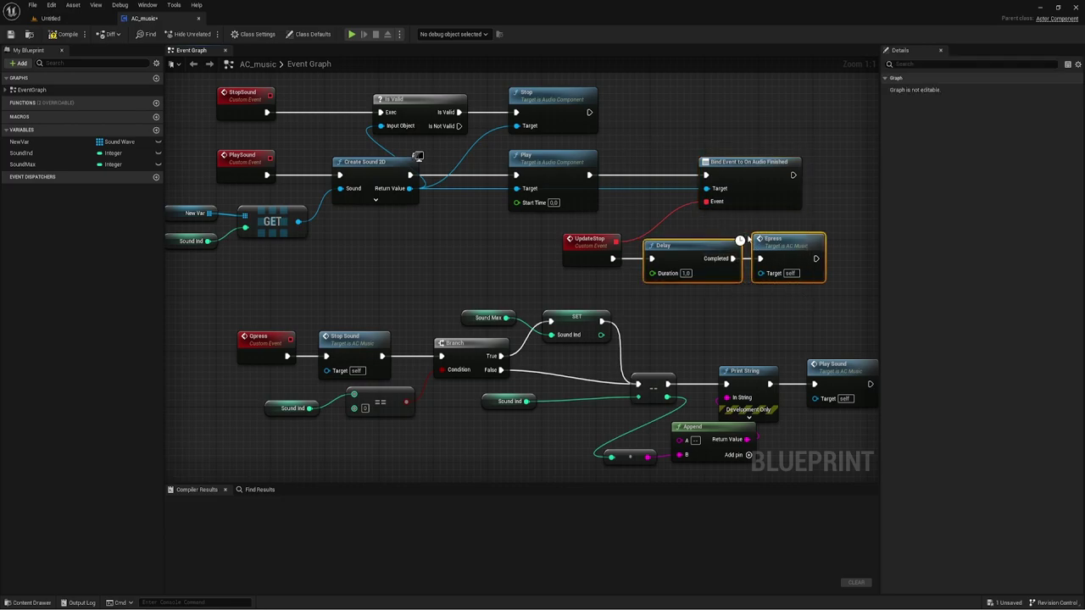
left_click_drag(571, 112, 549, 110)
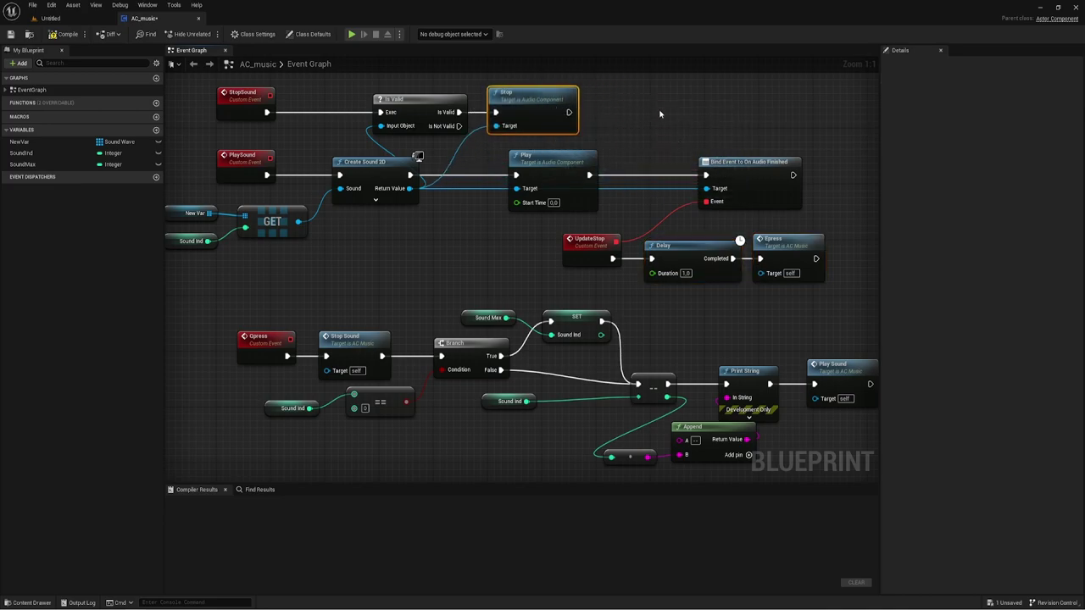
mouse_move(661, 111)
left_mouse_down()
mouse_move(813, 223)
mouse_move(684, 151)
left_mouse_up()
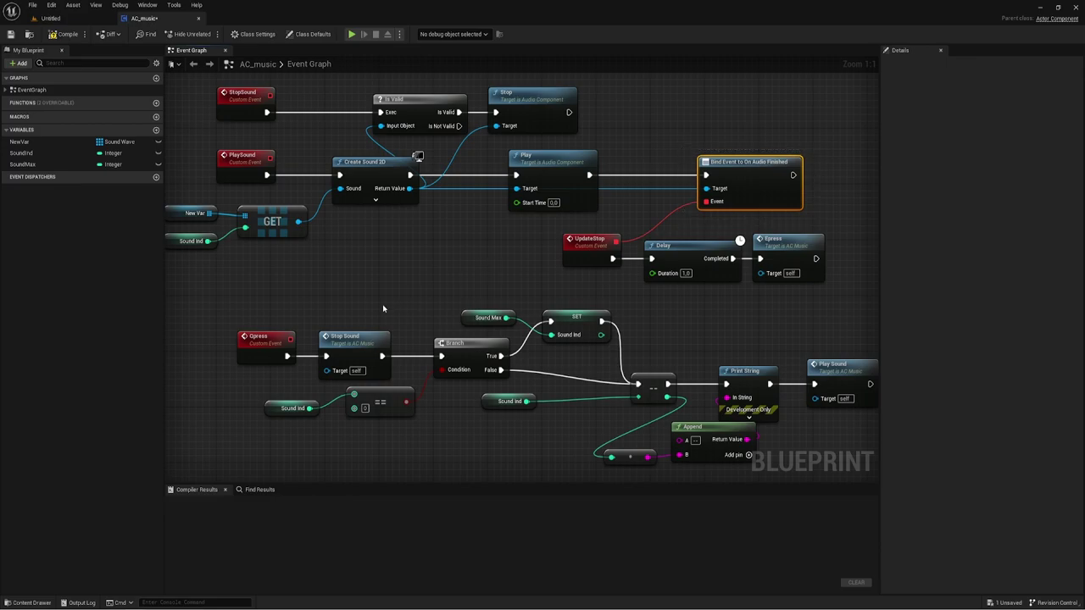
left_click_drag(299, 299, 400, 380)
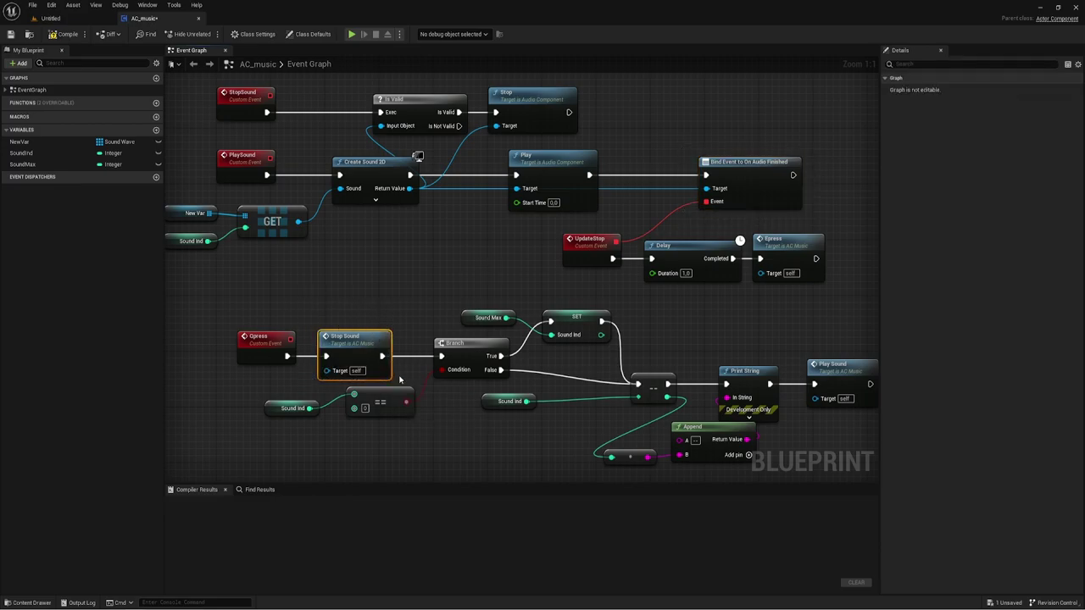
left_click_drag(564, 306, 830, 255)
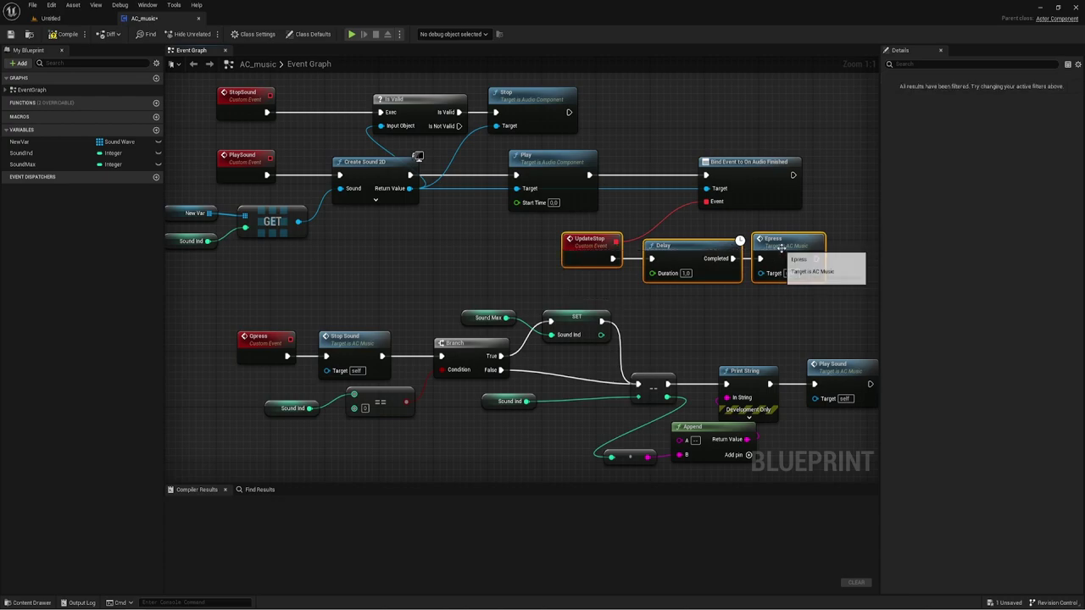
Break the exec link from the lower custom event to Stop Sound
left_click(387, 260)
left_click_drag(205, 283, 518, 204)
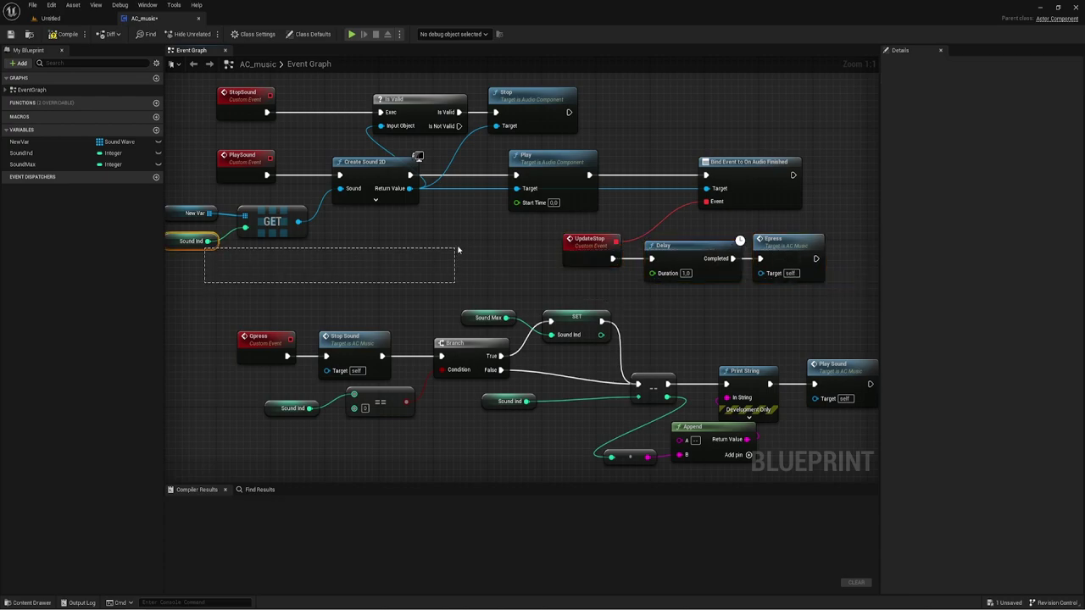
left_click(483, 255)
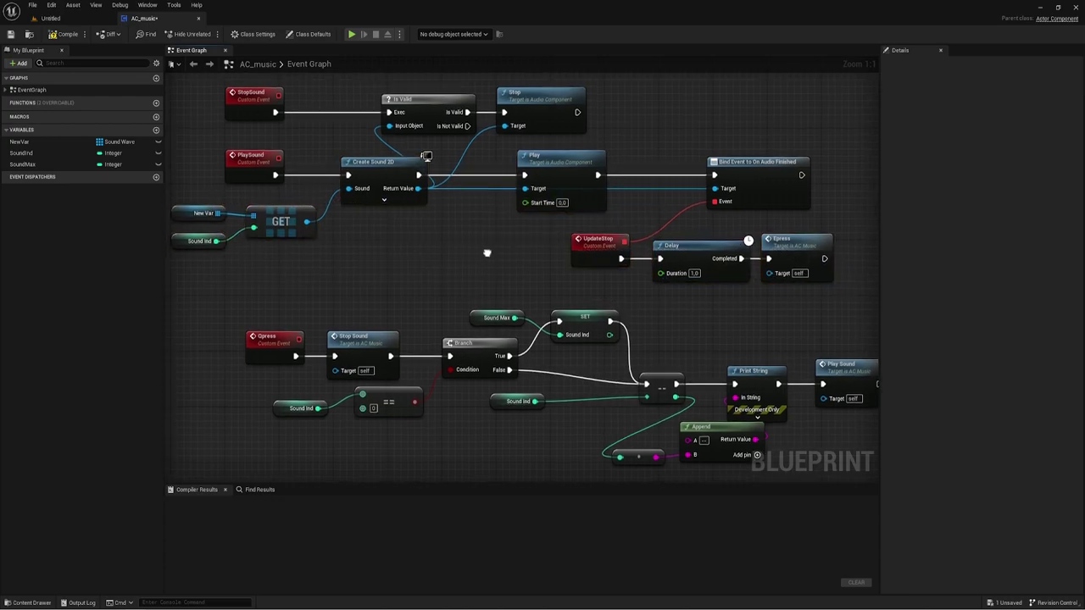
right_click_drag(487, 249, 478, 213)
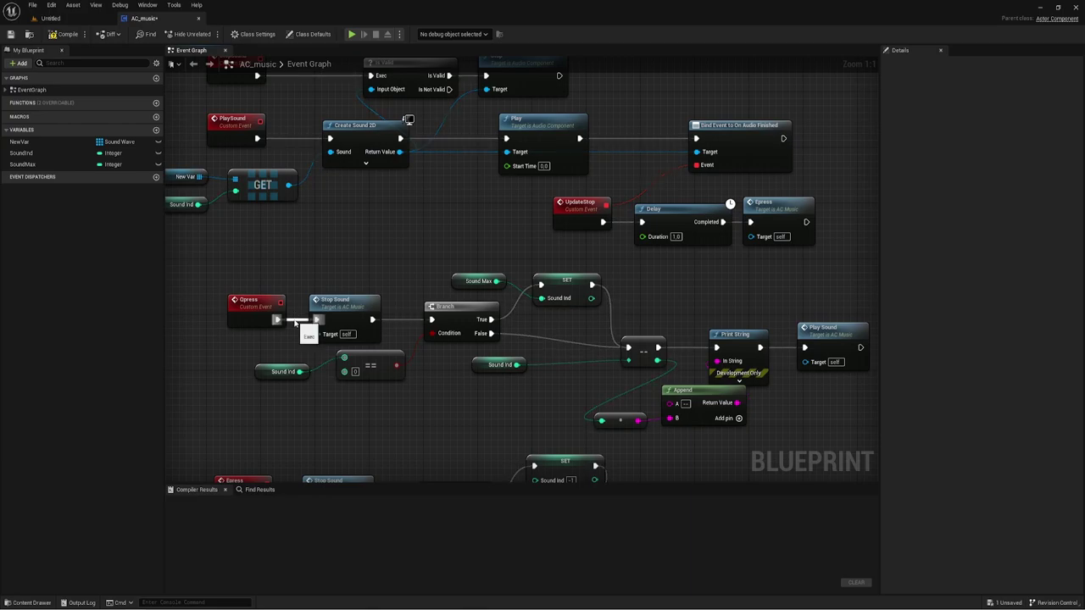
left_click(295, 323, "alt")
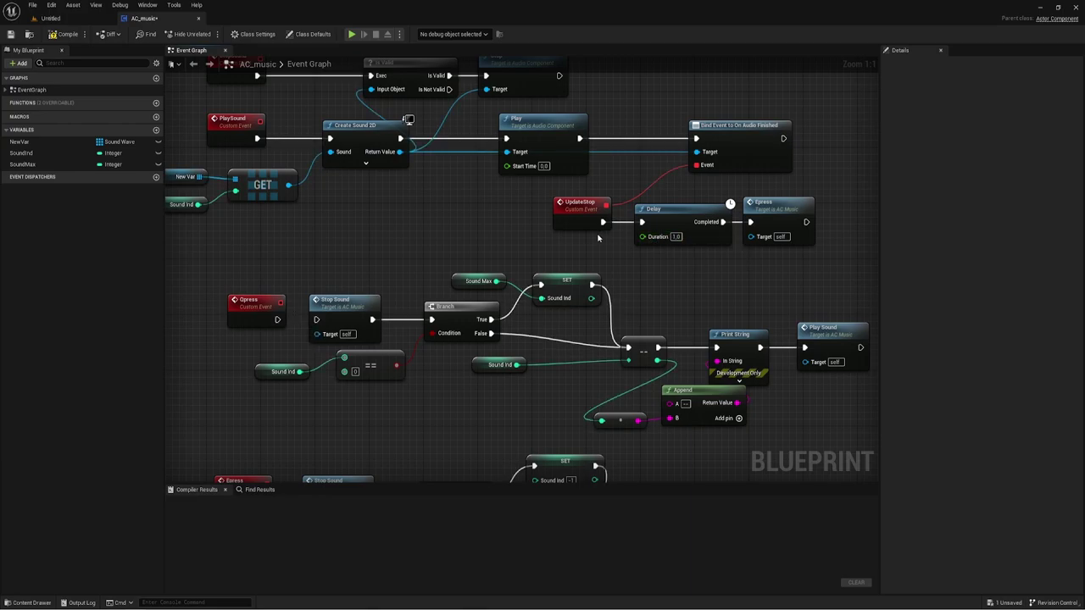
left_click_drag(600, 241, 824, 196)
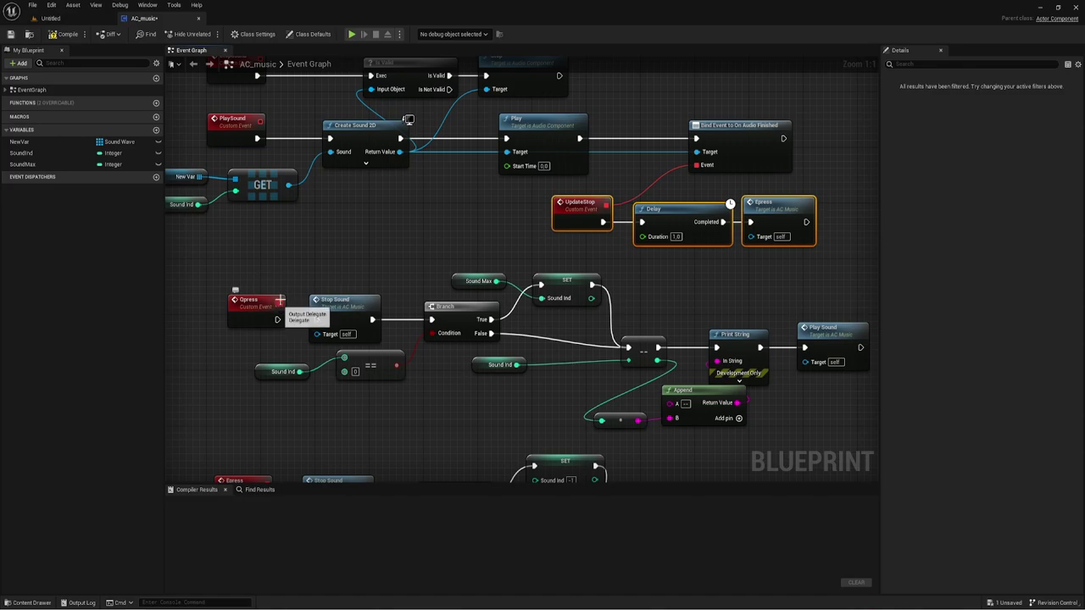
right_click_drag(315, 255, 312, 280)
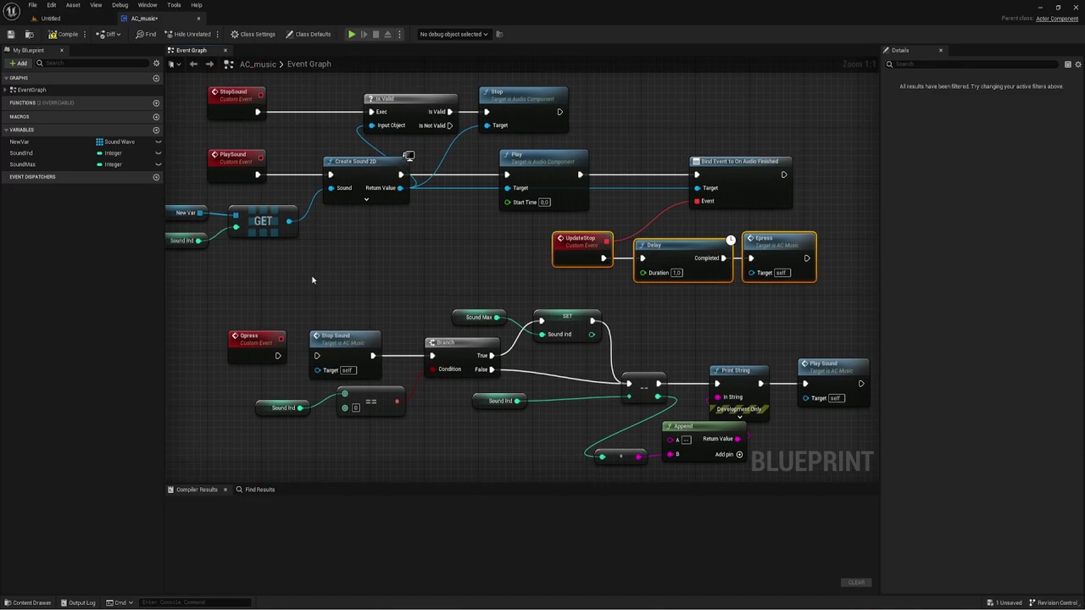
Compile AC_music, run a quick play test, then stop the session
left_click(64, 35)
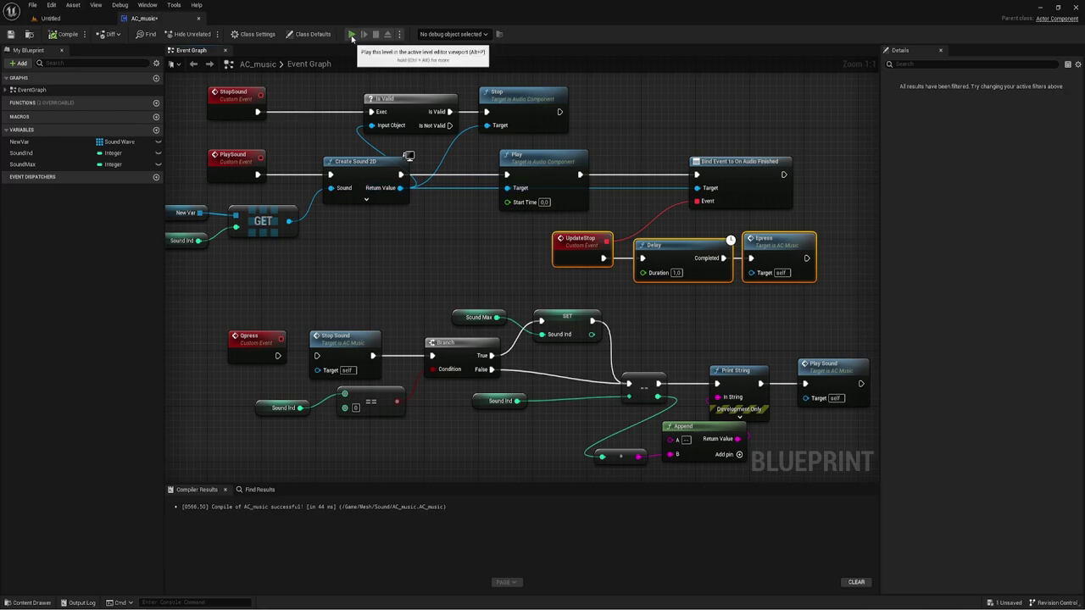
left_click(352, 34)
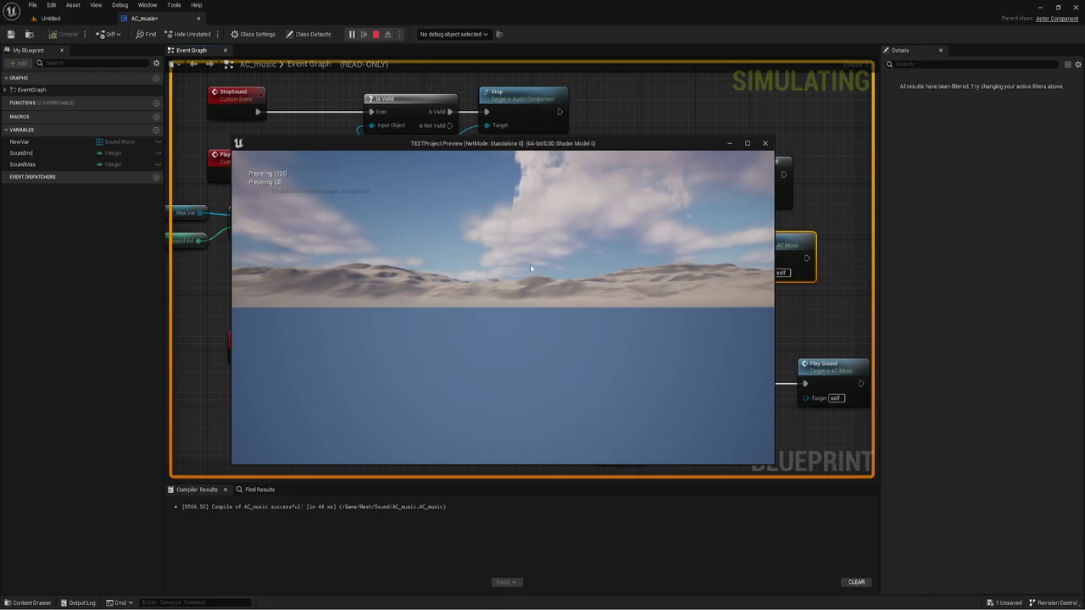
key("alt+Tab")
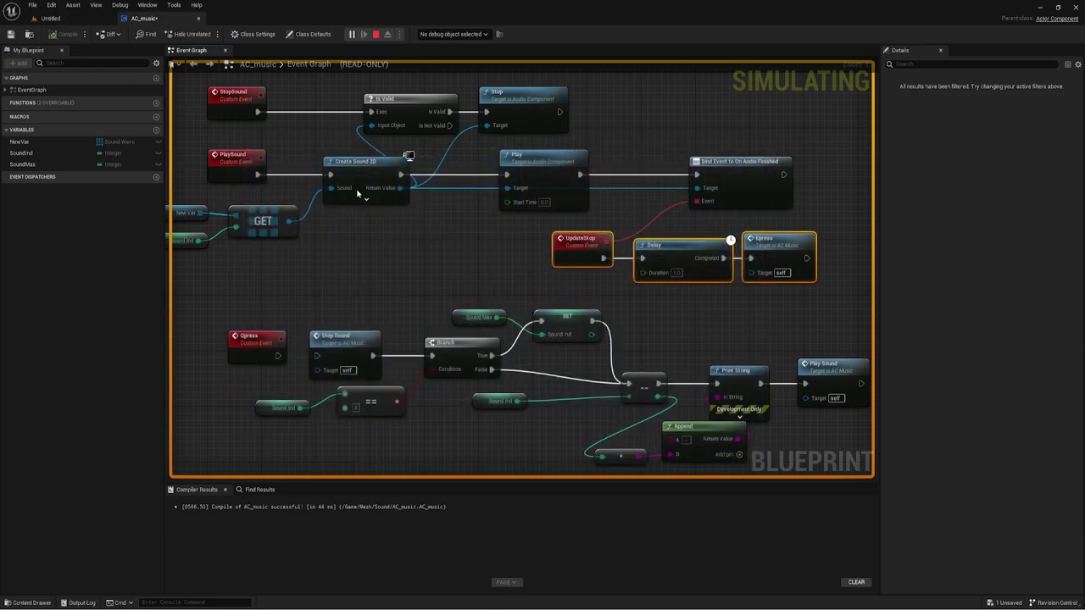
key("Escape")
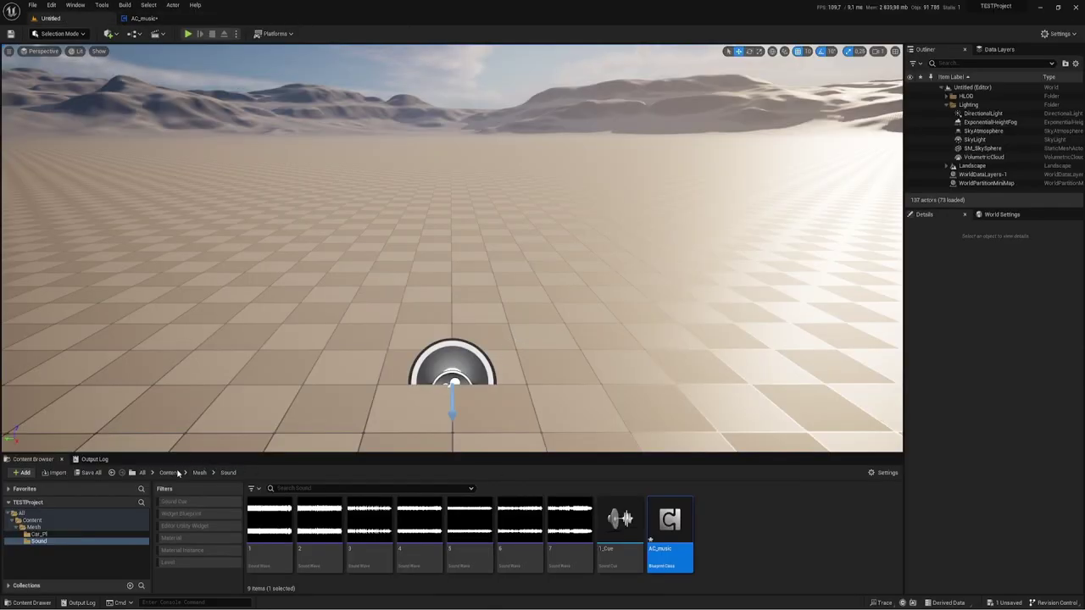
Open the NewWorld level and play it, taking control of the car in the game view
left_click(169, 472)
double_click(320, 522)
left_click(188, 33)
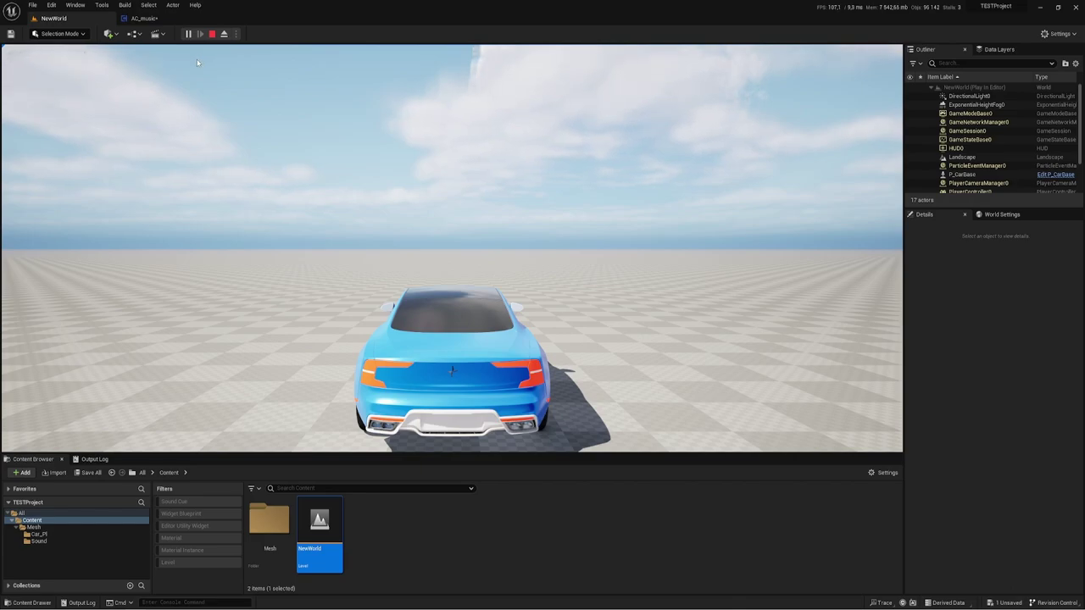
left_click(205, 134)
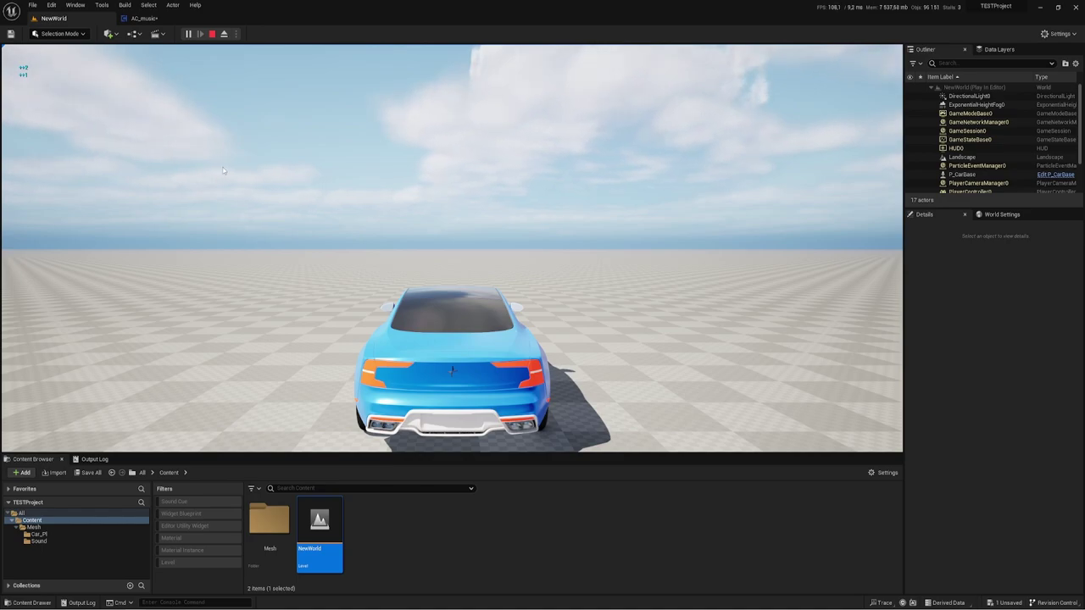
Remove the Delay after UpdateStop and wire UpdateStop straight into the Epress call
left_click(143, 18)
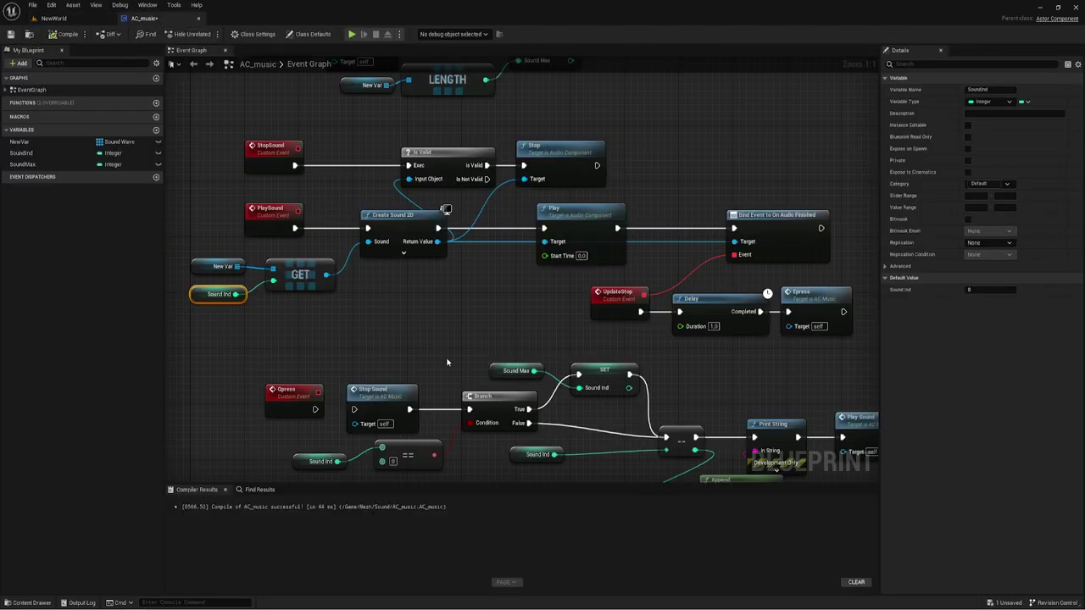
right_click_drag(448, 362, 645, 224)
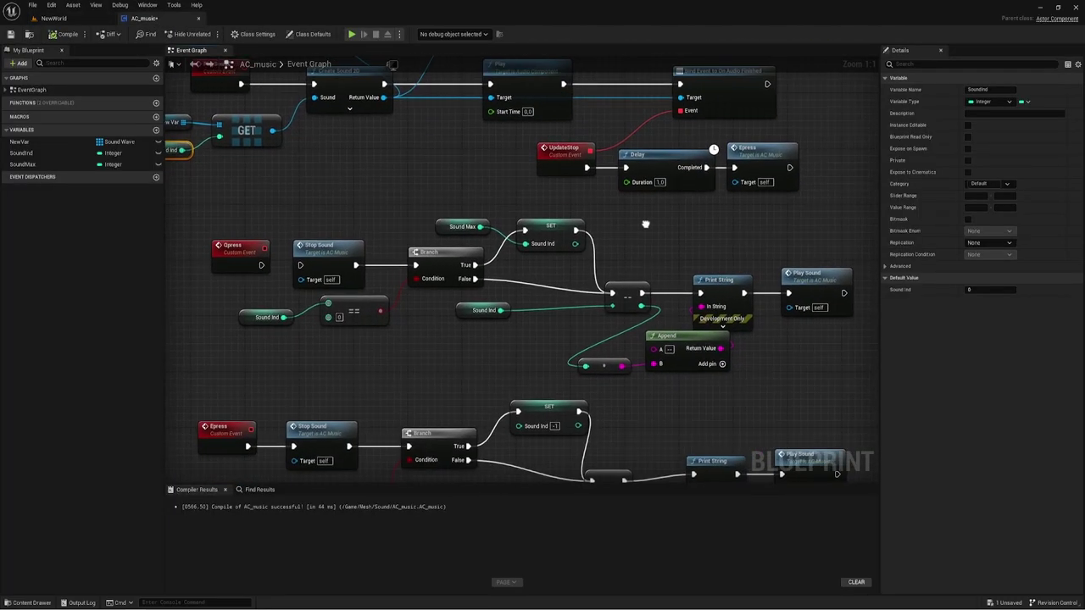
right_click_drag(659, 206, 639, 229)
left_click(647, 178)
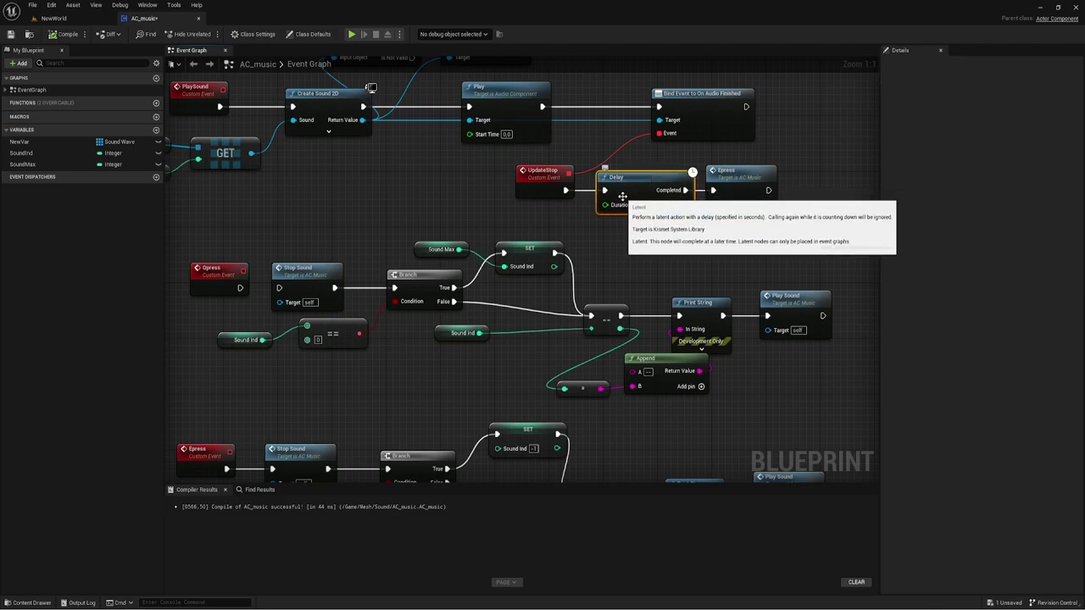
key("Delete")
mouse_move(567, 190)
left_mouse_down()
mouse_move(722, 193)
mouse_move(635, 179)
left_mouse_up()
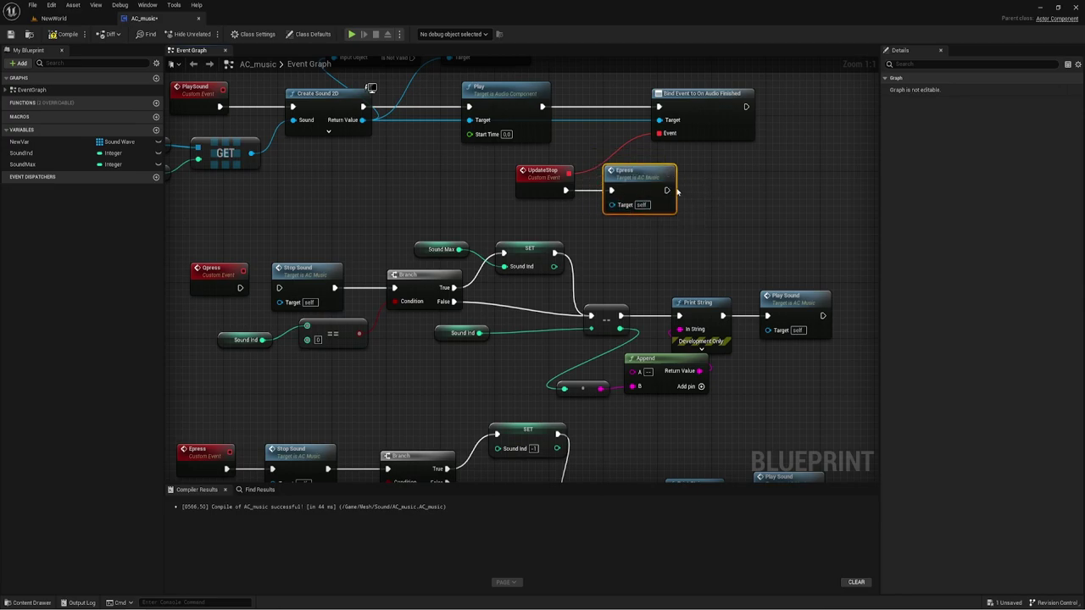
Insert a 1-second Delay after Stop Sound in the Epress chain and recompile AC_music
mouse_move(703, 179)
right_mouse_down()
mouse_move(726, 180)
mouse_move(595, 263)
mouse_move(610, 249)
right_mouse_up()
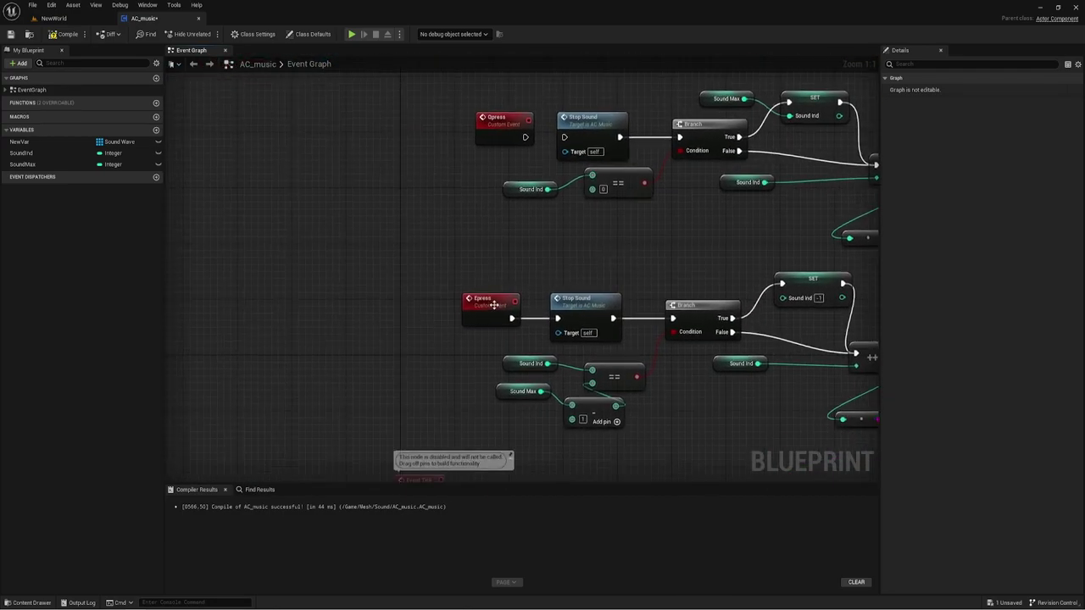
left_click_drag(495, 305, 433, 304)
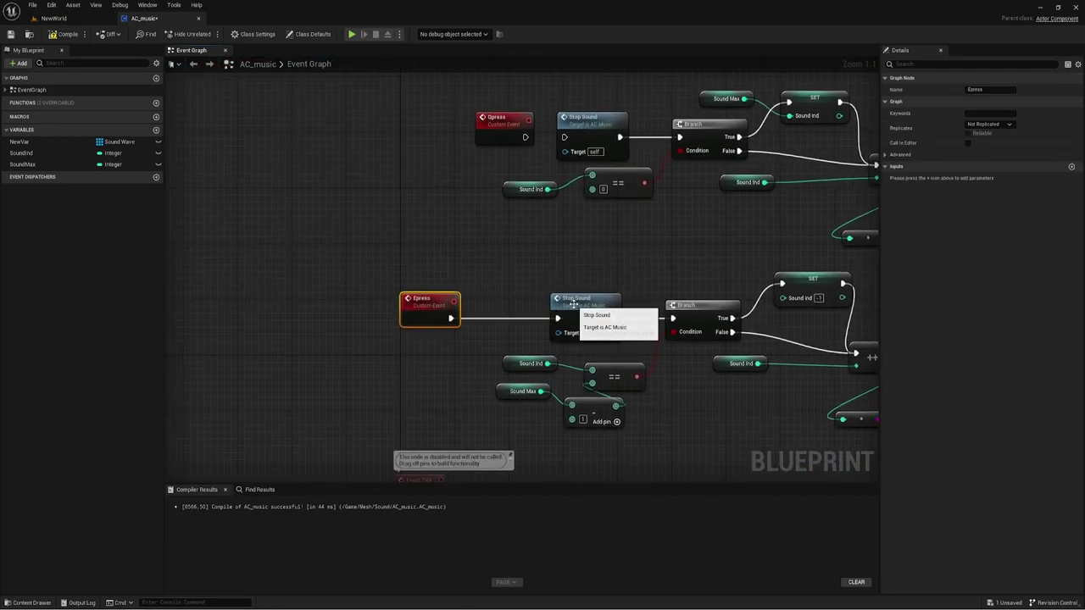
mouse_move(569, 302)
left_mouse_down()
mouse_move(488, 302)
mouse_move(550, 308)
left_mouse_up()
type("delay")
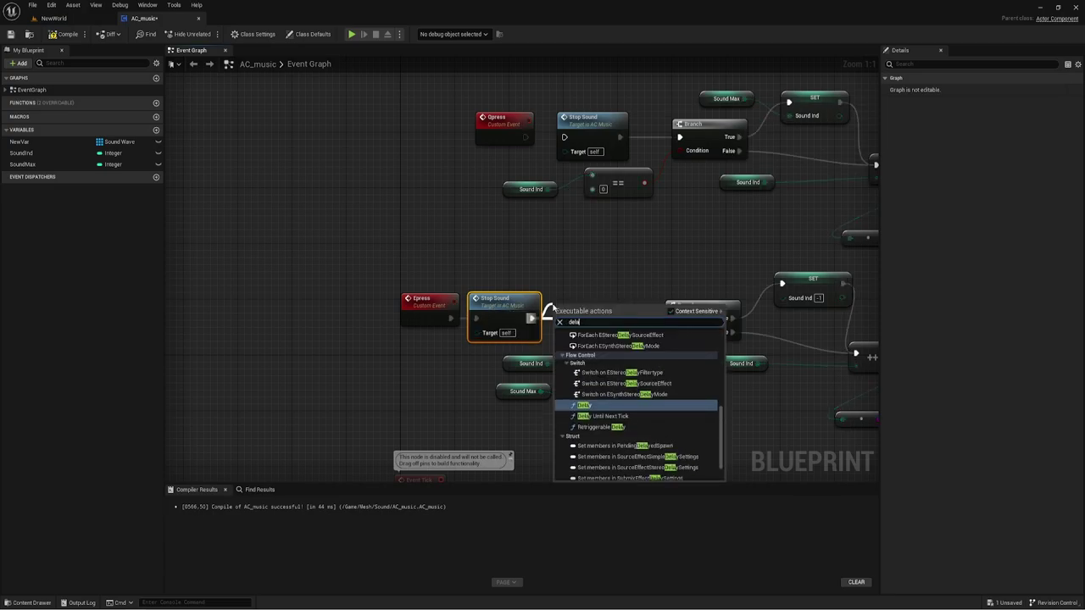
left_click(585, 406)
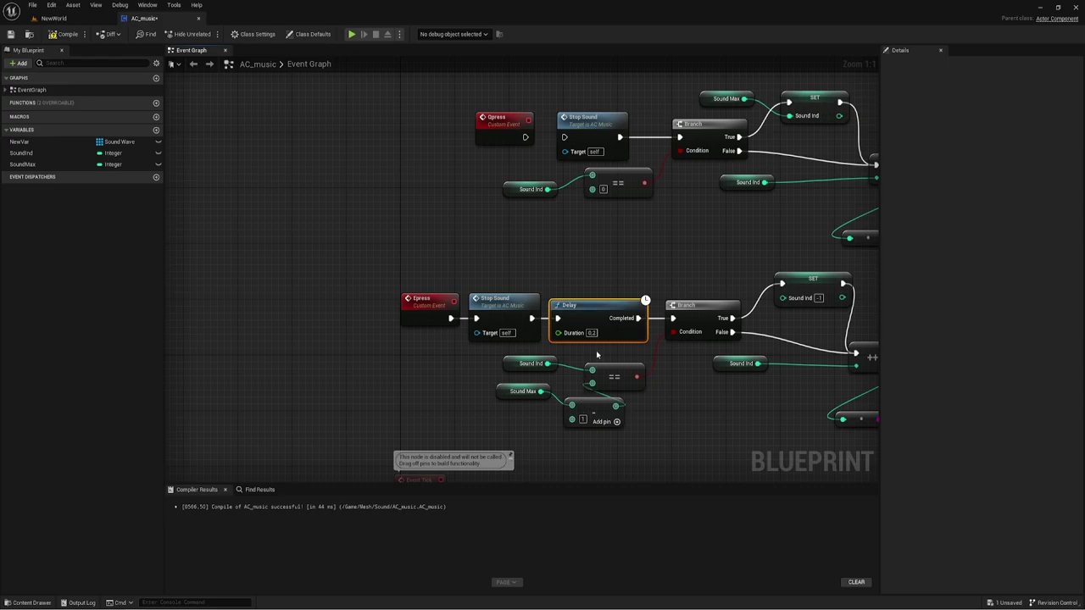
left_click_drag(495, 277, 595, 320)
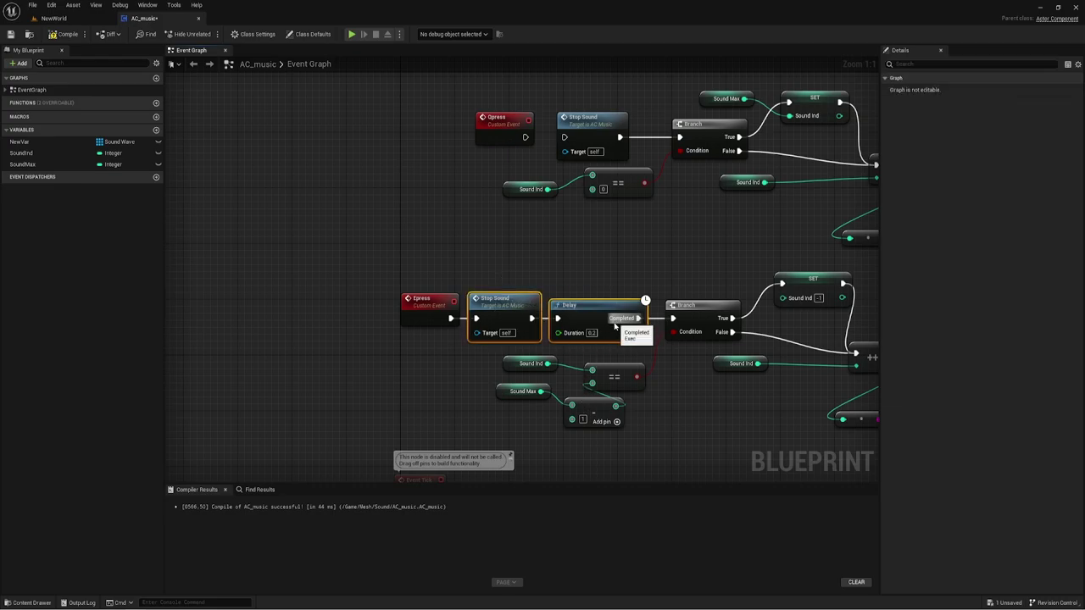
double_click(591, 332)
type("1")
key("Return")
left_click(614, 279)
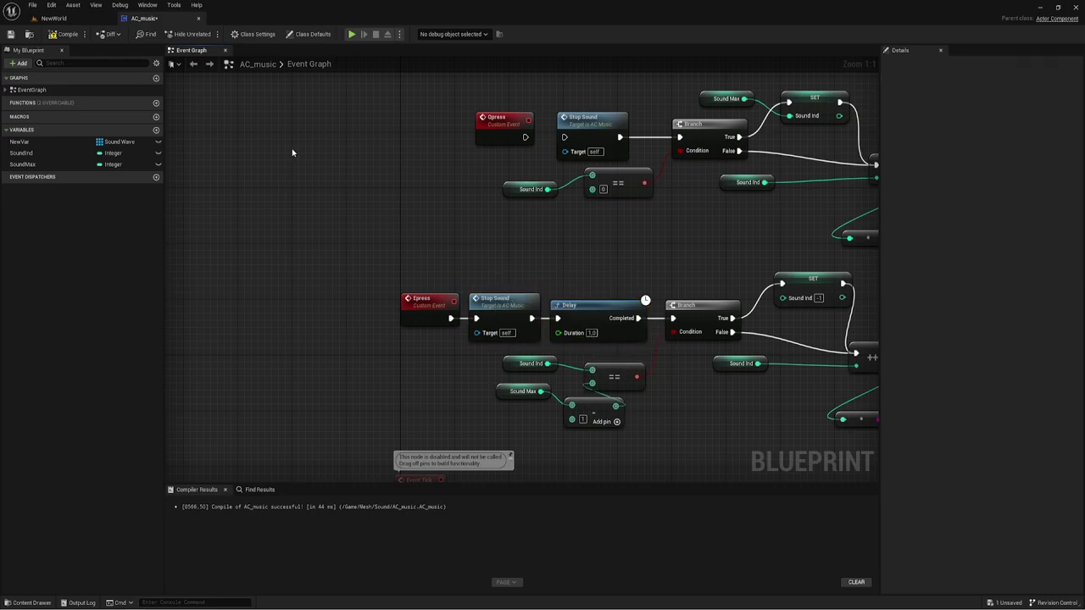
left_click(67, 35)
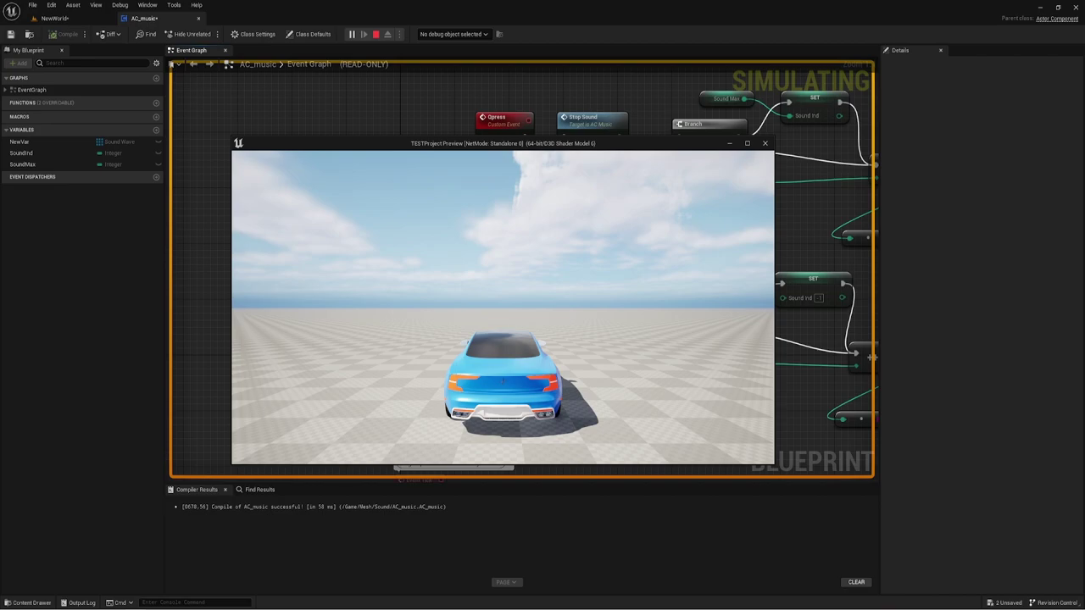
Press O twice in the running game to trigger track changes and watch the index prints
key("o")
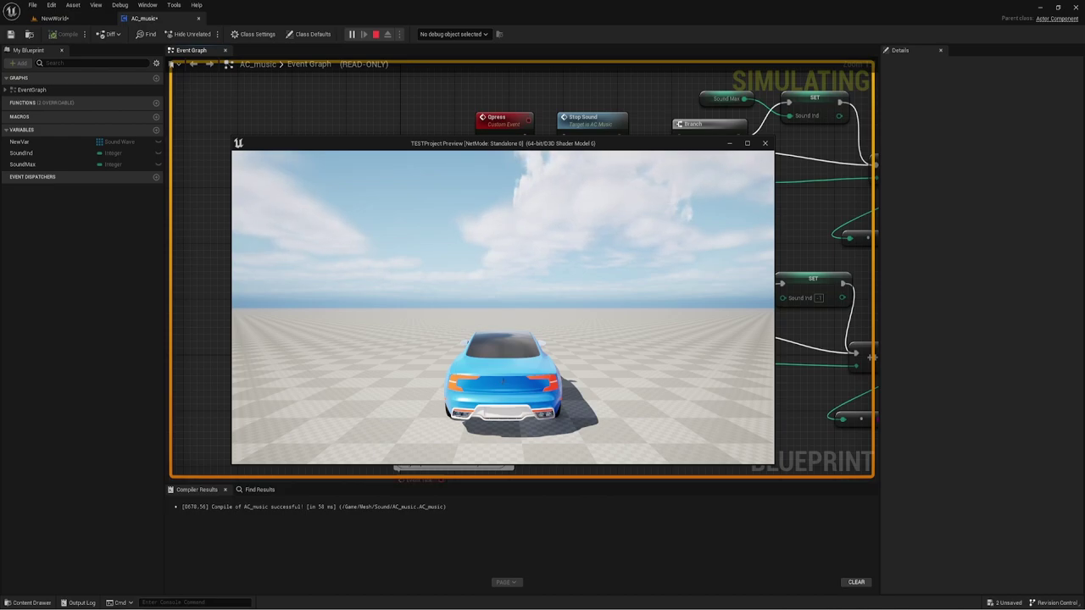
key("o")
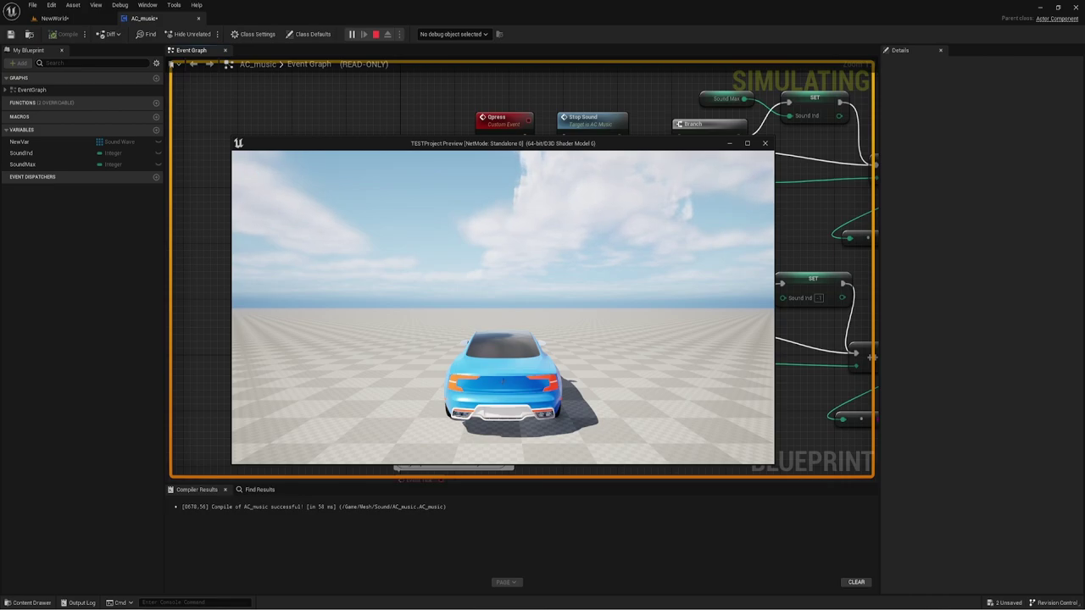
key("Escape")
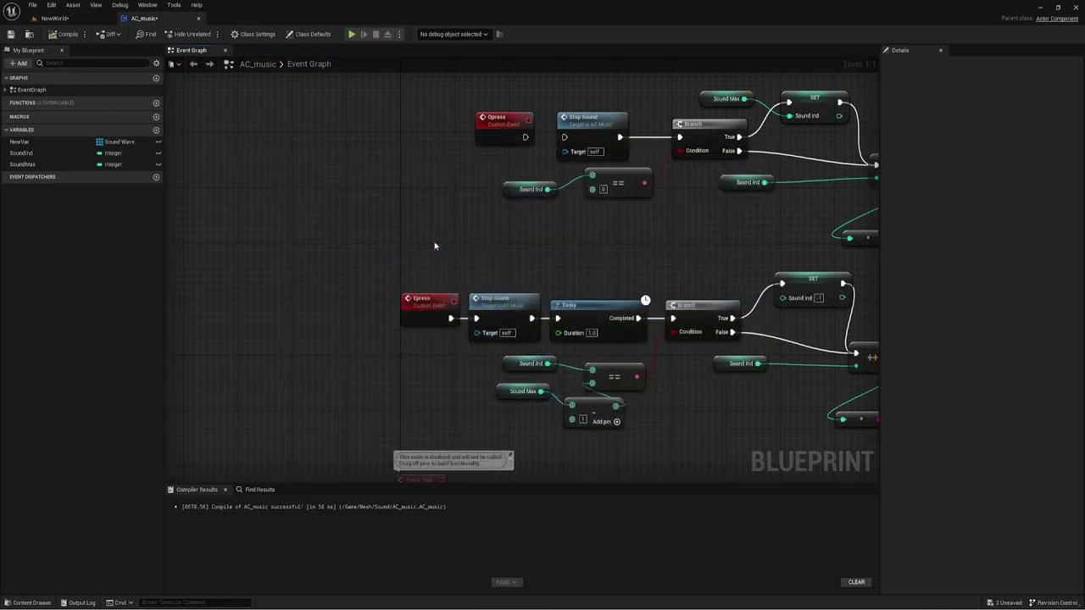
scroll(560, 280, "up", 1)
right_click_drag(577, 288, 425, 214)
left_click(425, 213)
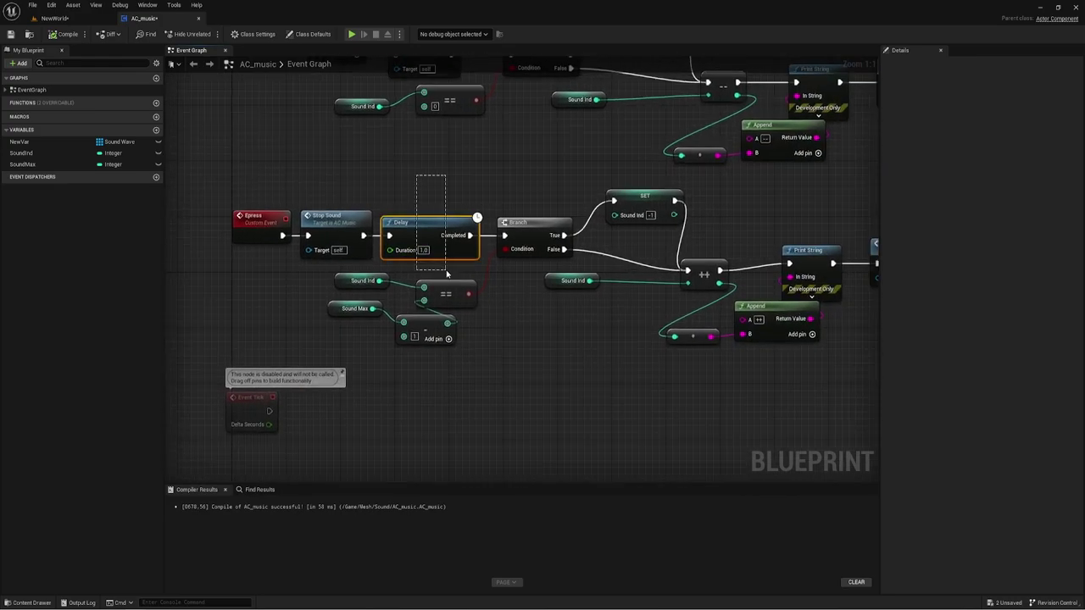
right_click_drag(578, 334, 478, 339)
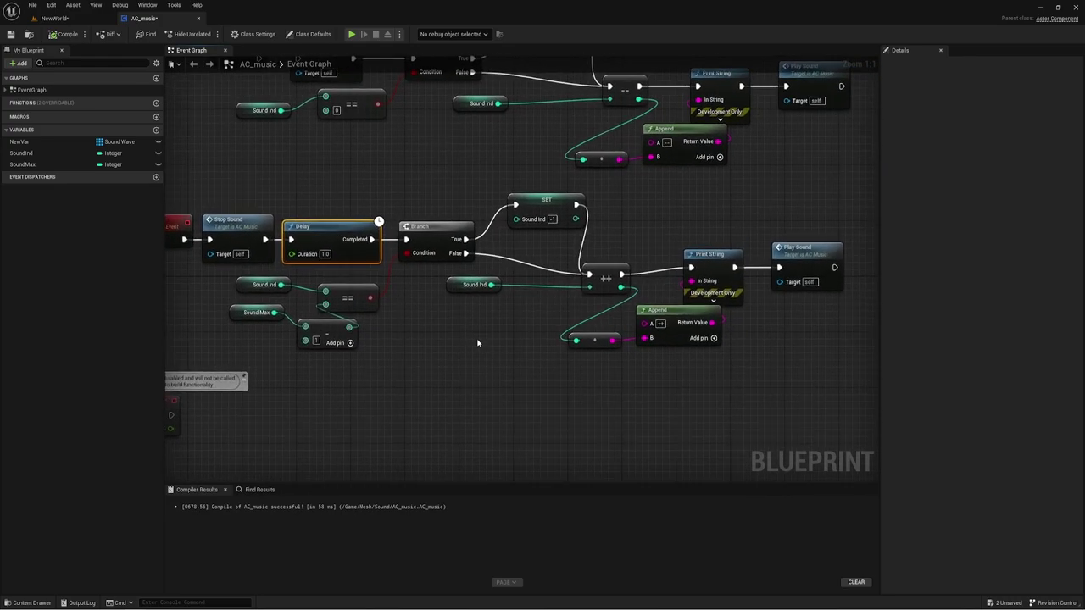
left_click_drag(553, 206, 546, 218)
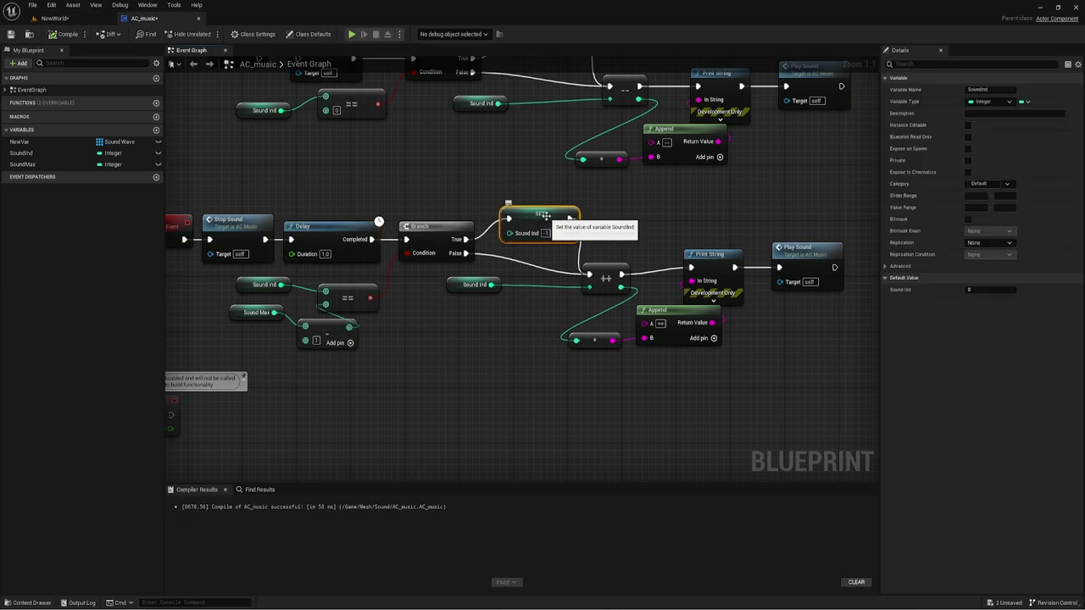
right_click_drag(527, 176, 487, 270)
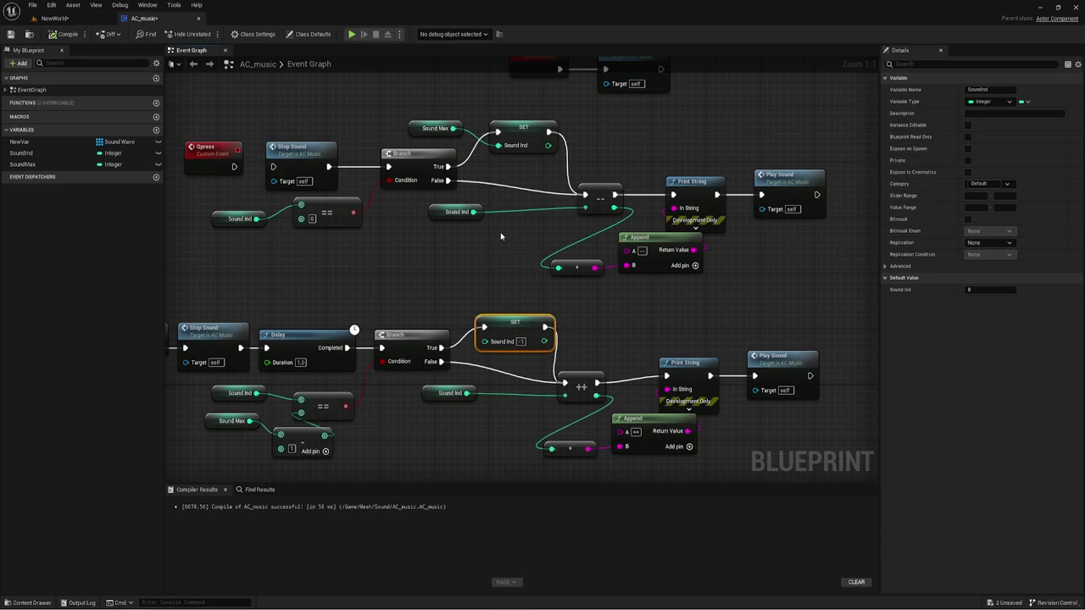
right_click(501, 236)
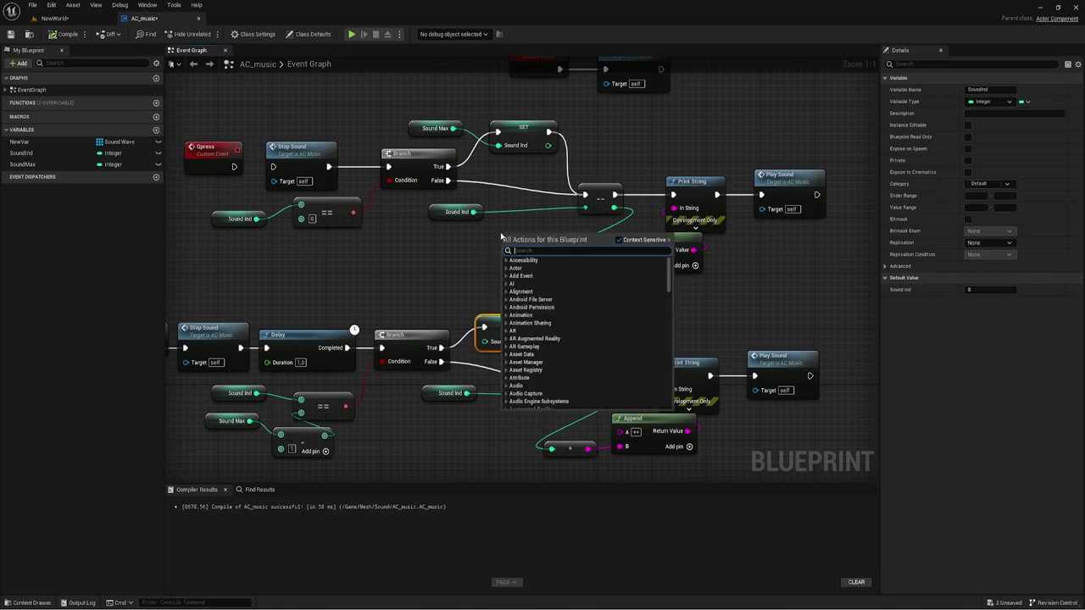
left_click(434, 258)
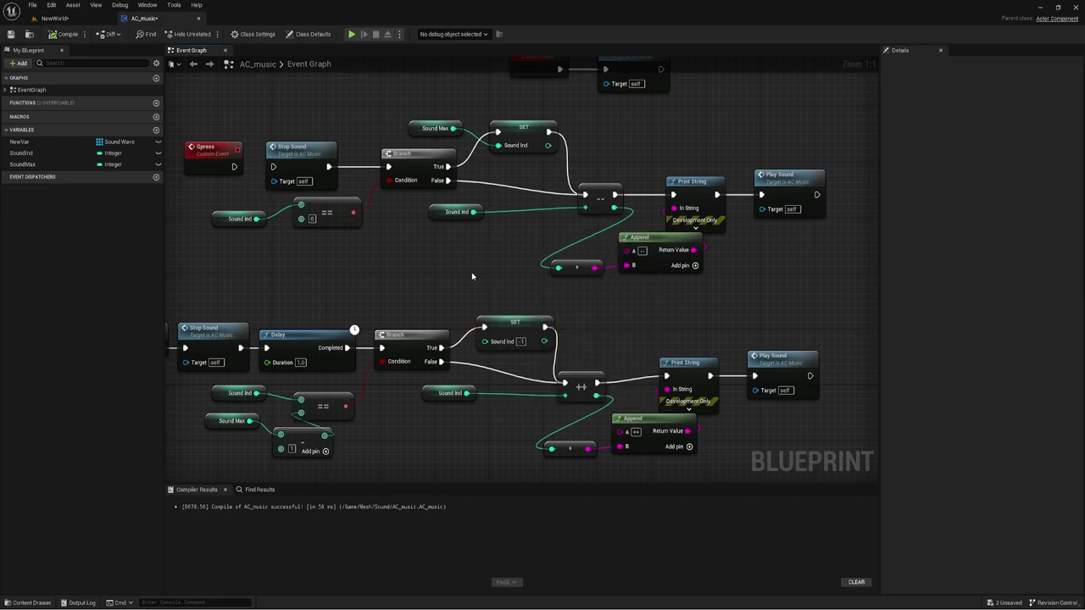
scroll(473, 276, "down", 2)
scroll(474, 284, "down", 1)
scroll(500, 293, "down", 3)
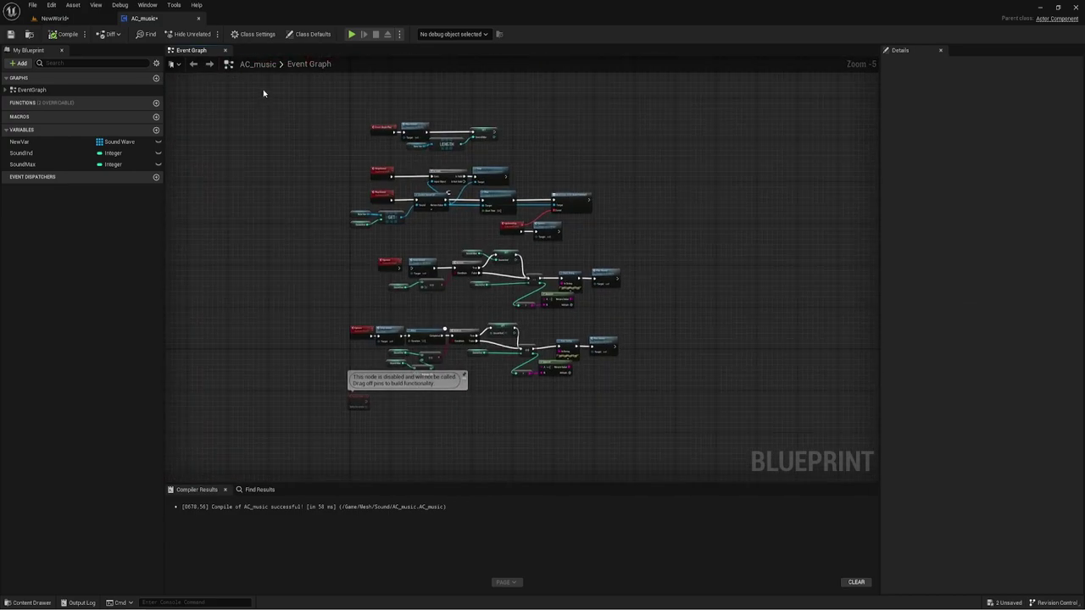
left_click_drag(263, 93, 695, 380)
scroll(605, 337, "up", 2)
scroll(605, 337, "up", 2)
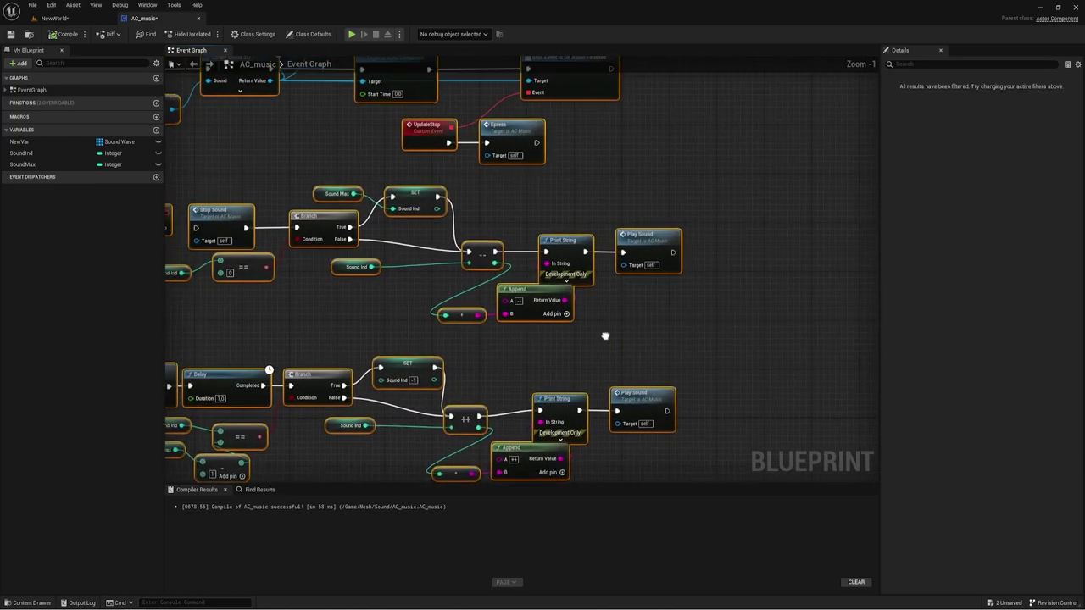
right_click_drag(605, 337, 636, 381)
left_click(550, 233)
right_click_drag(600, 206, 616, 253)
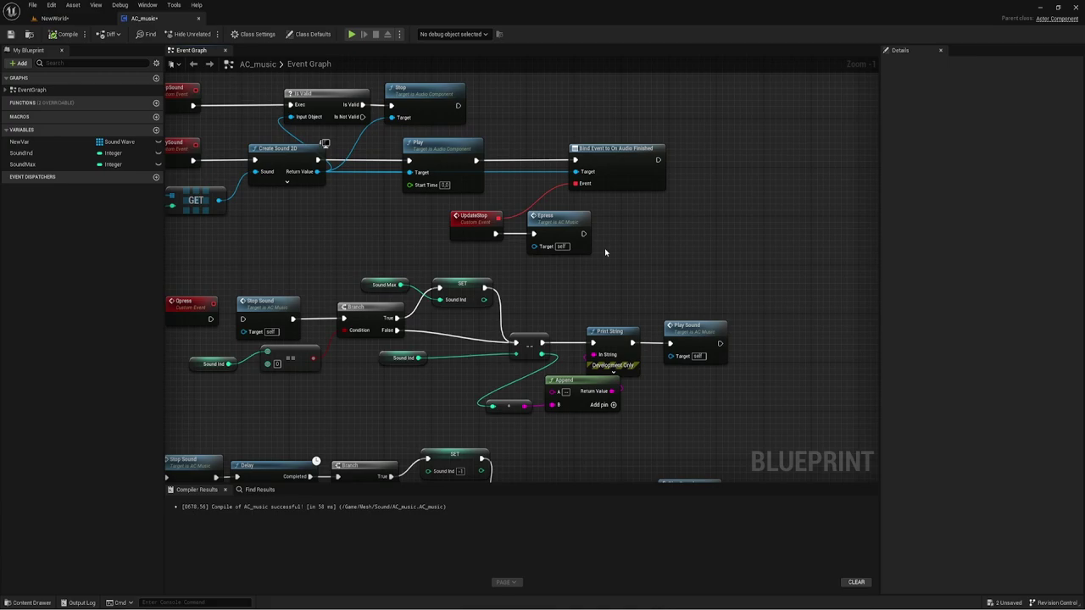
right_click_drag(612, 267, 700, 317)
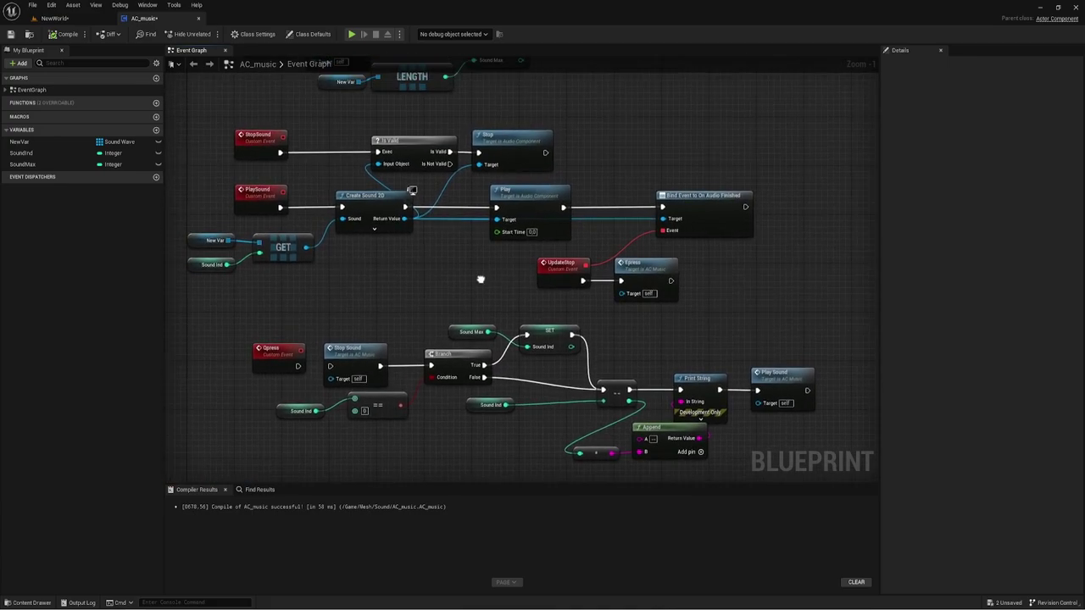
left_click_drag(176, 293, 323, 226)
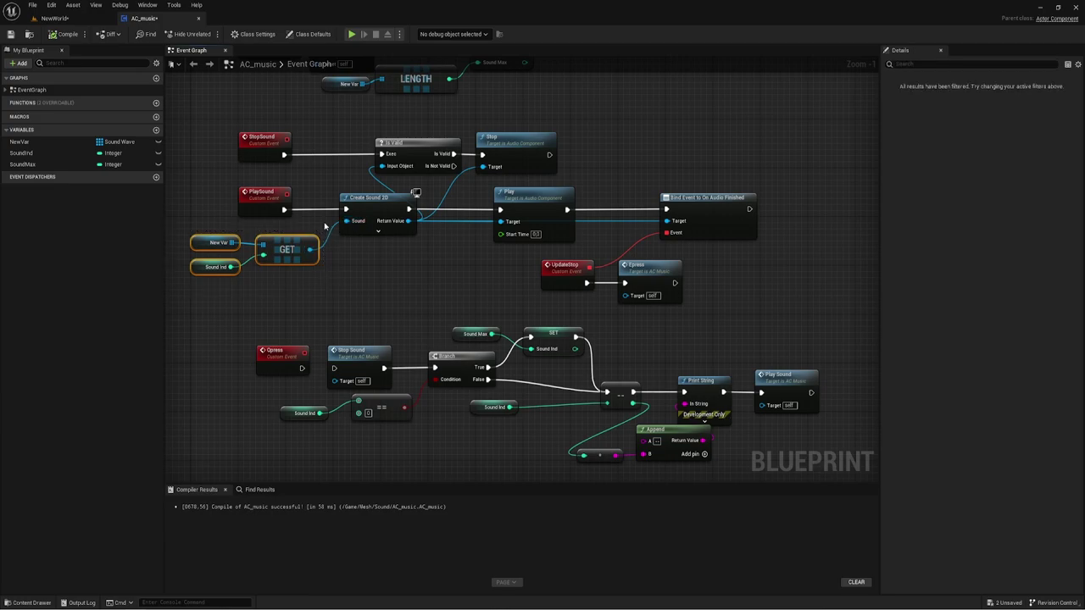
left_click_drag(193, 226, 331, 292)
left_click(409, 274)
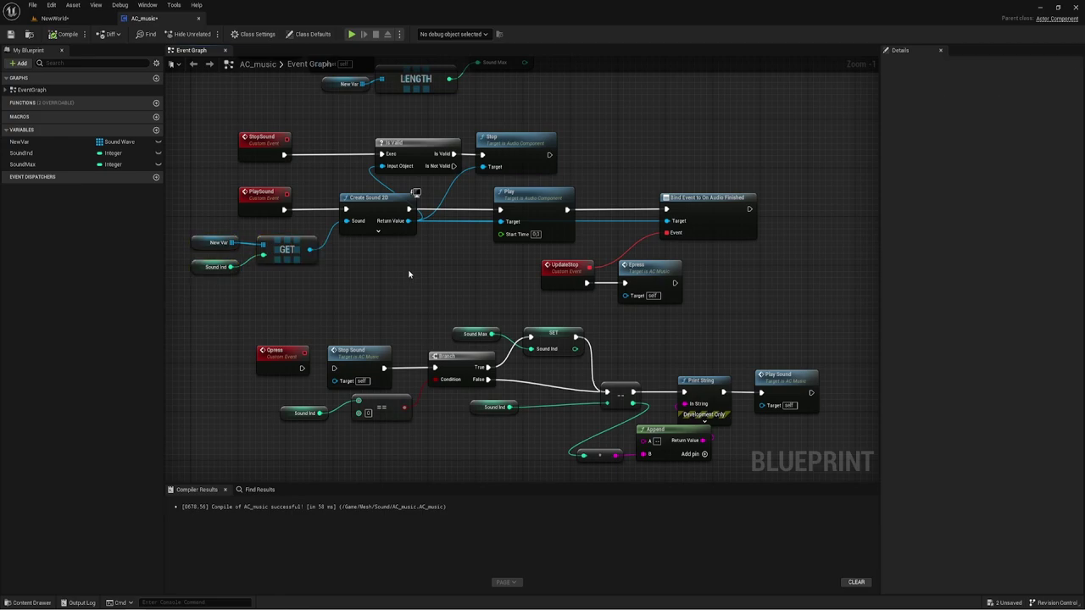